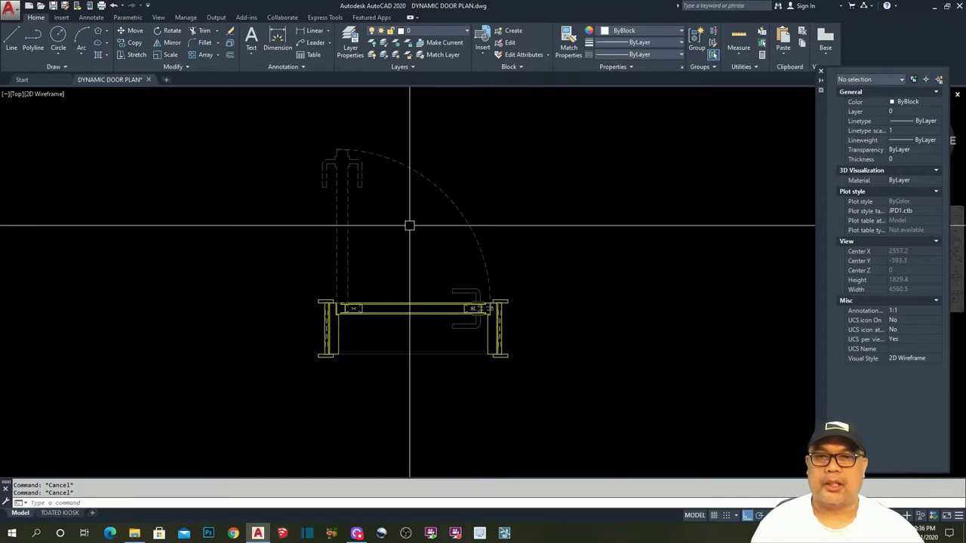
Examine the door elevation and the plan view of the door below it.
{"action": "middle_click_drag", "start_coordinate": [409, 225], "coordinate": [408, 287]}
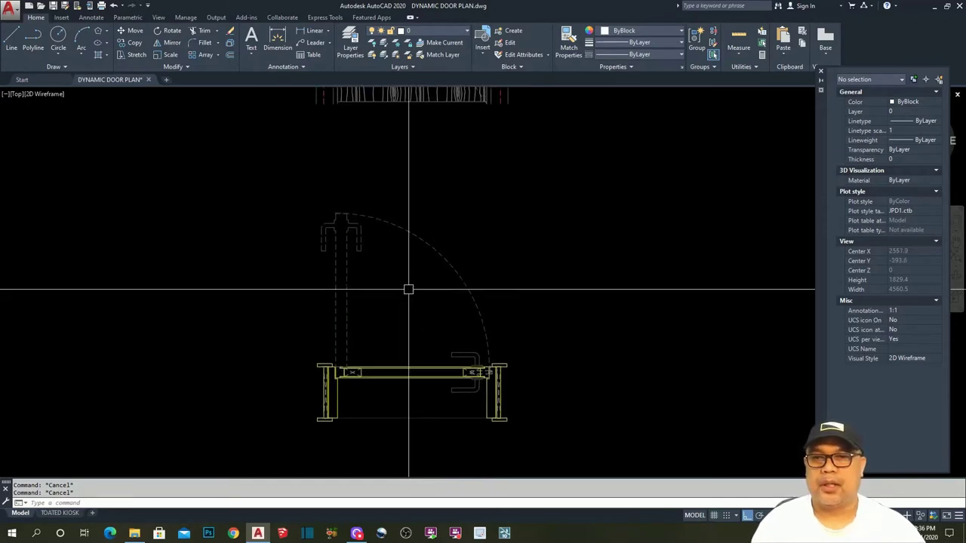
{"action": "scroll", "coordinate": [422, 157], "scroll_direction": "down", "scroll_amount": 3}
{"action": "middle_click_drag", "start_coordinate": [422, 158], "coordinate": [415, 202]}
{"action": "scroll", "coordinate": [392, 237], "scroll_direction": "up", "scroll_amount": 2}
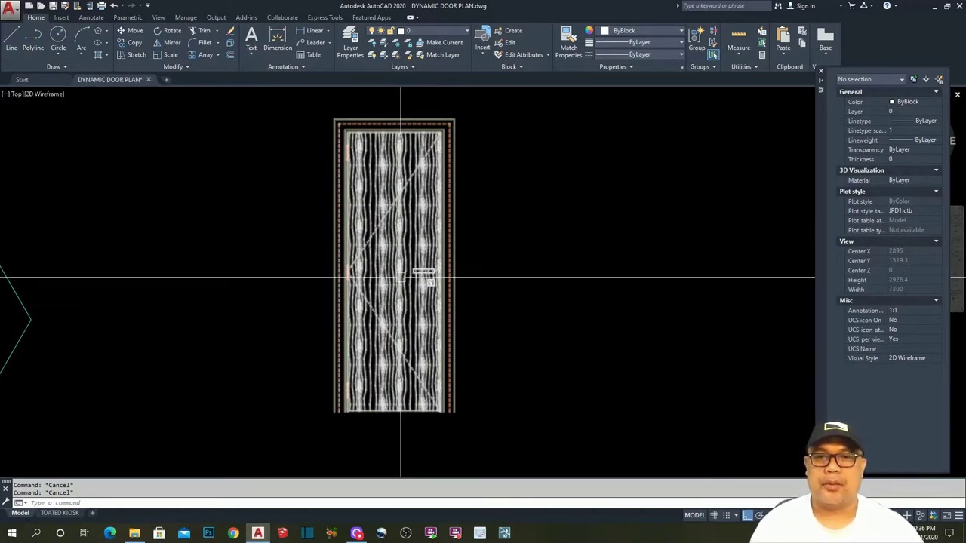
{"action": "middle_click_drag", "start_coordinate": [400, 267], "coordinate": [416, 278]}
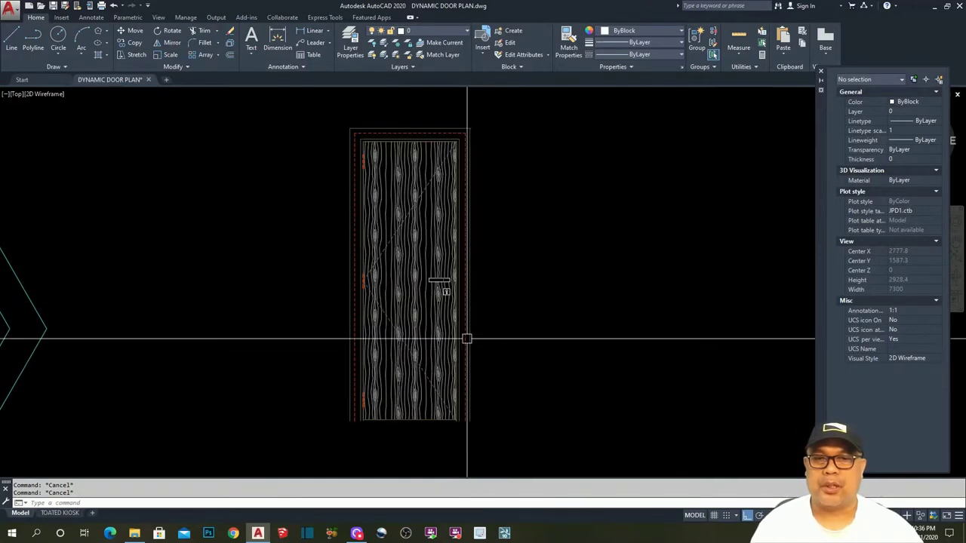
{"action": "middle_click_drag", "start_coordinate": [467, 339], "coordinate": [469, 158]}
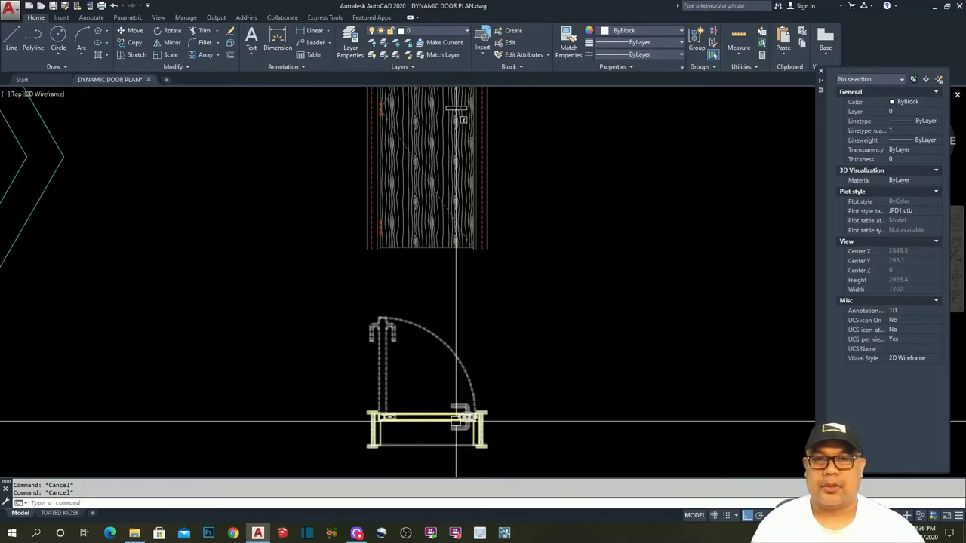
{"action": "mouse_move", "coordinate": [456, 422]}
{"action": "middle_mouse_down"}
{"action": "mouse_move", "coordinate": [455, 268]}
{"action": "mouse_move", "coordinate": [425, 309]}
{"action": "middle_mouse_up"}
{"action": "scroll", "coordinate": [388, 339], "scroll_direction": "up", "scroll_amount": 3}
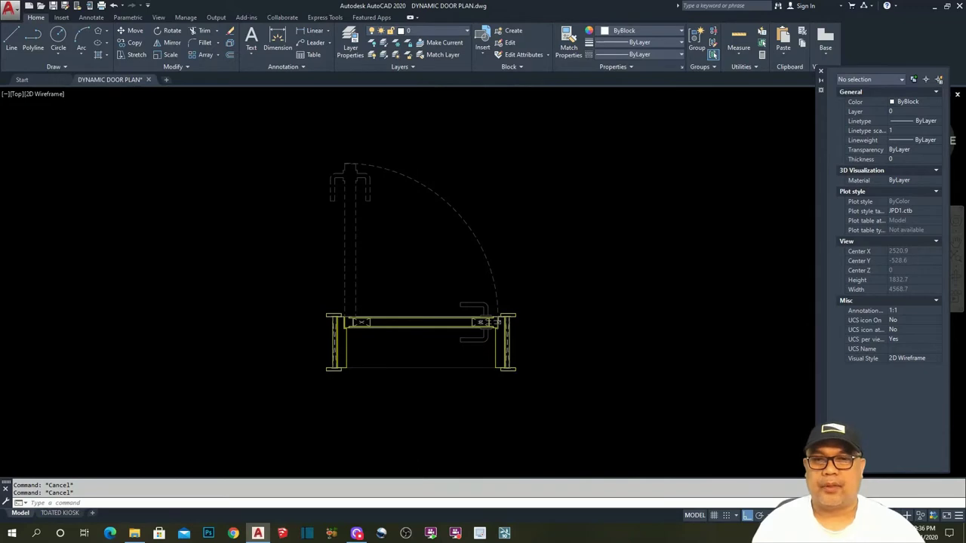
Stretch the plan door block's opening width to 1200 and shrink it to about 599.
{"action": "left_click", "coordinate": [399, 362]}
{"action": "scroll", "coordinate": [505, 355], "scroll_direction": "up", "scroll_amount": 2}
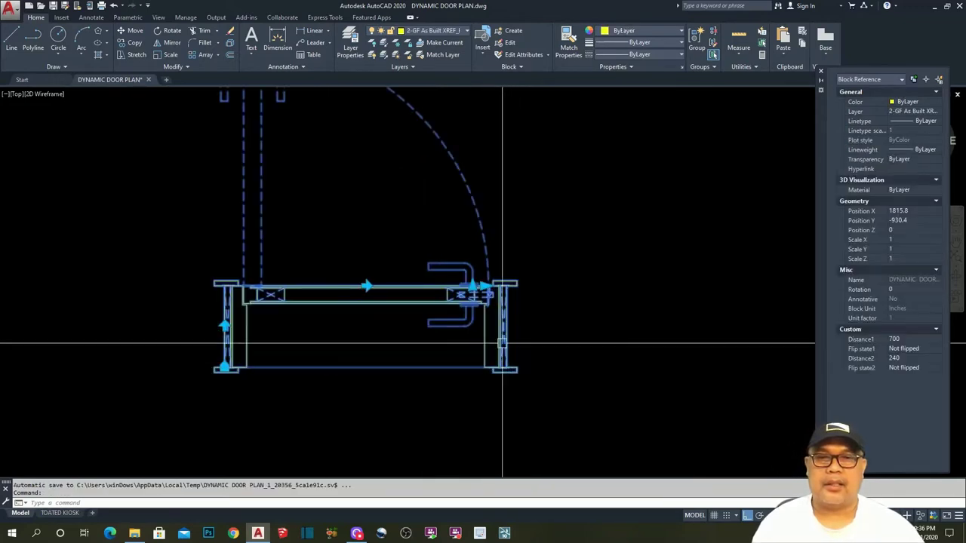
{"action": "left_click", "coordinate": [485, 286]}
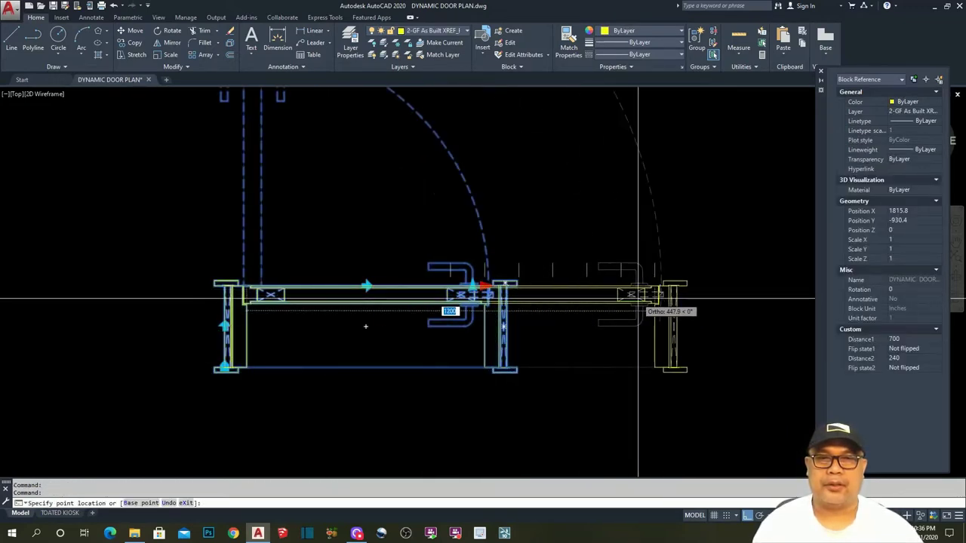
{"action": "left_click", "coordinate": [638, 299]}
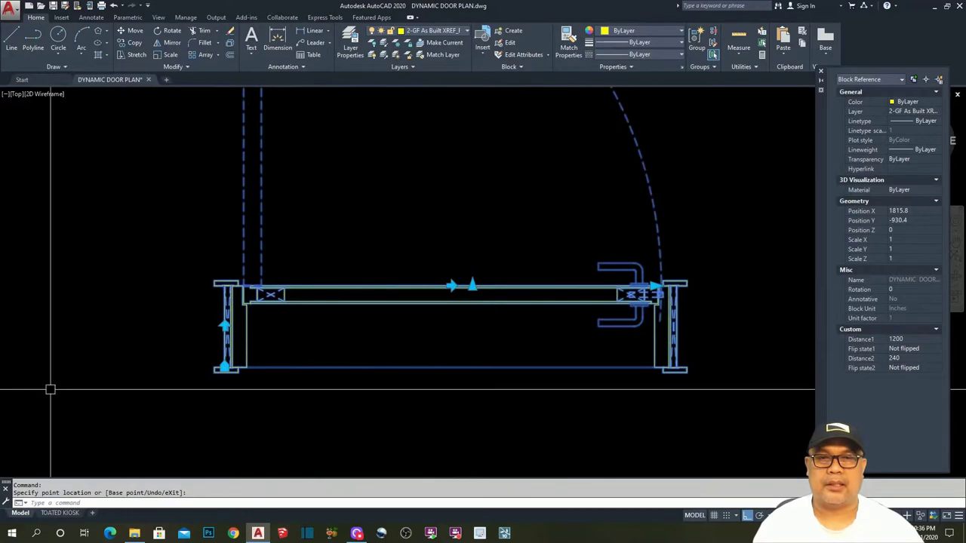
{"action": "left_click", "coordinate": [654, 286]}
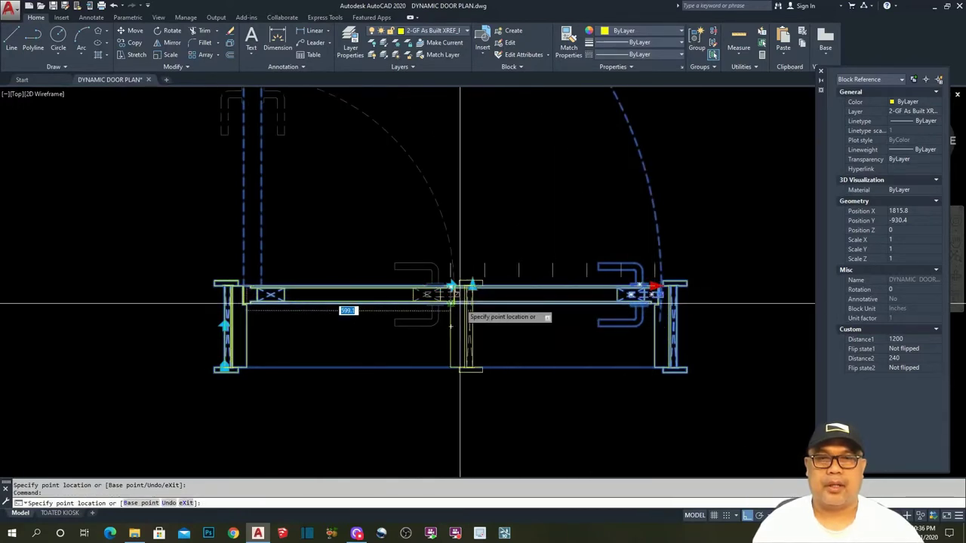
{"action": "left_click", "coordinate": [460, 301]}
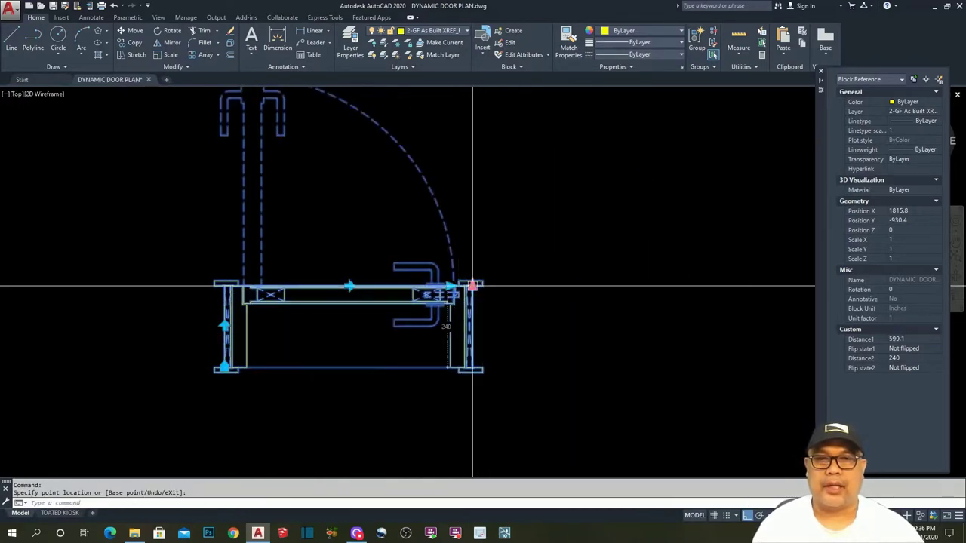
Stretch the door frame's depth to about 133, 279 and finally 165.5.
{"action": "left_click", "coordinate": [485, 329]}
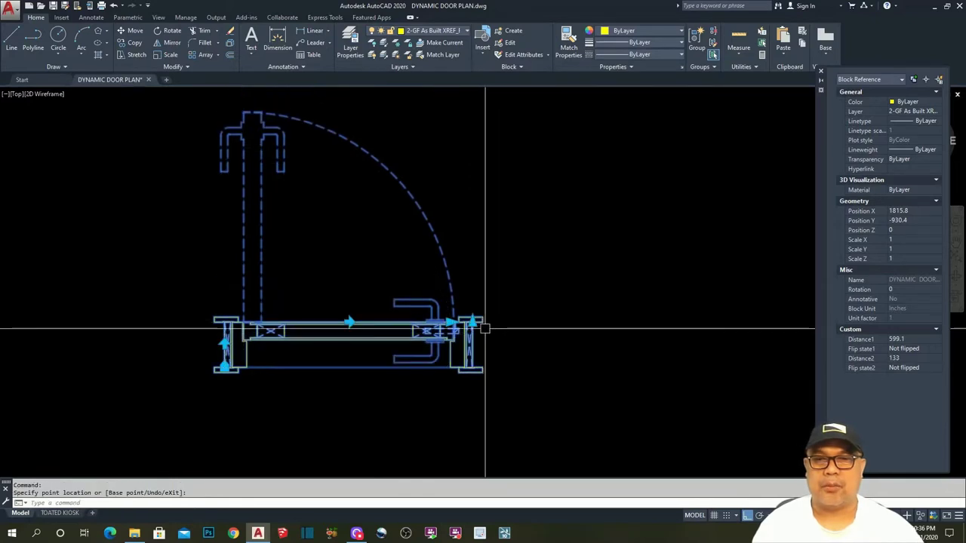
{"action": "left_click", "coordinate": [473, 323]}
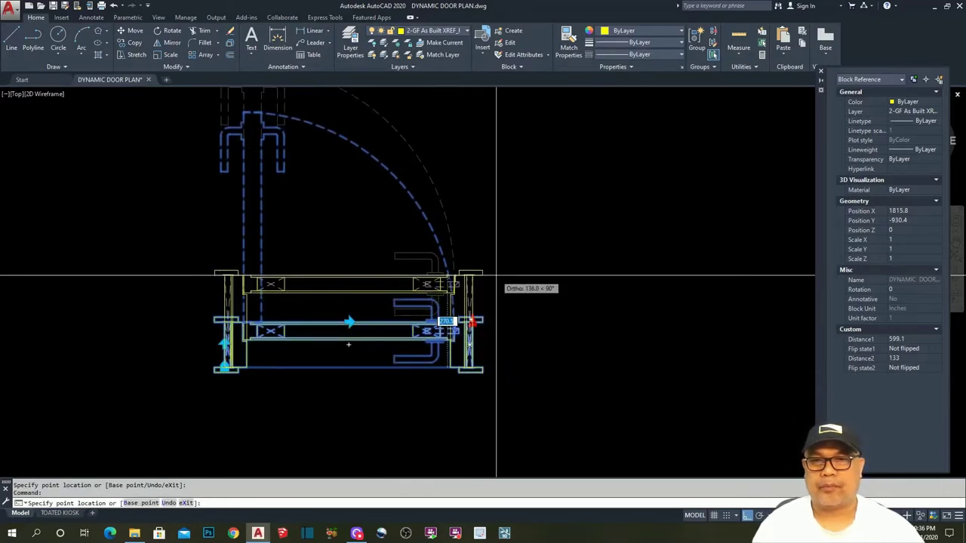
{"action": "left_click", "coordinate": [490, 271]}
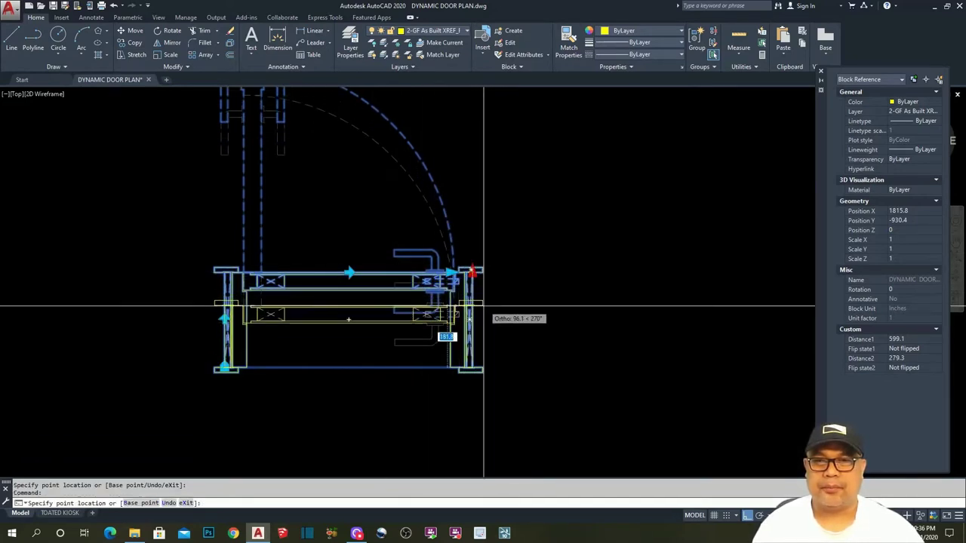
{"action": "left_click", "coordinate": [465, 327]}
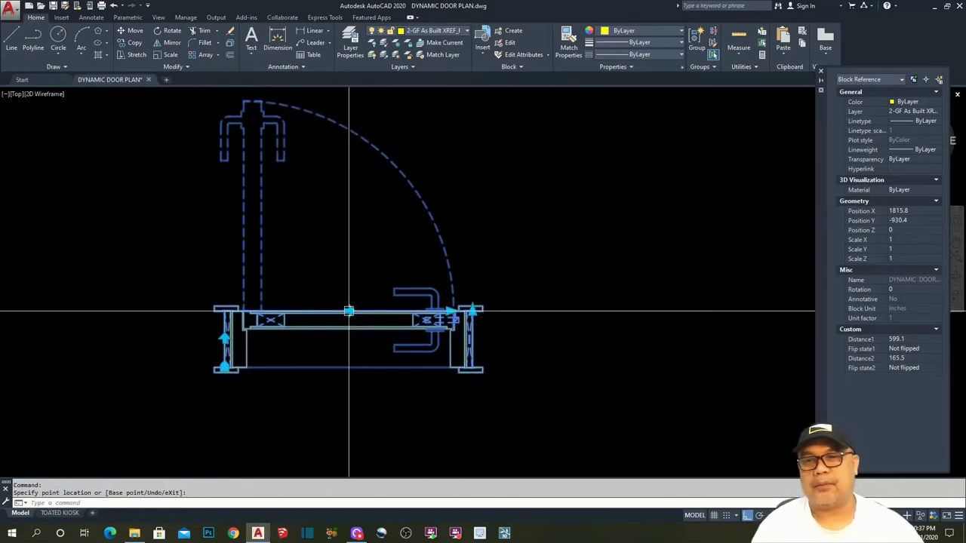
Flip the door block's hinge side and back, and flip its swing across the wall and back.
{"action": "left_click", "coordinate": [349, 311]}
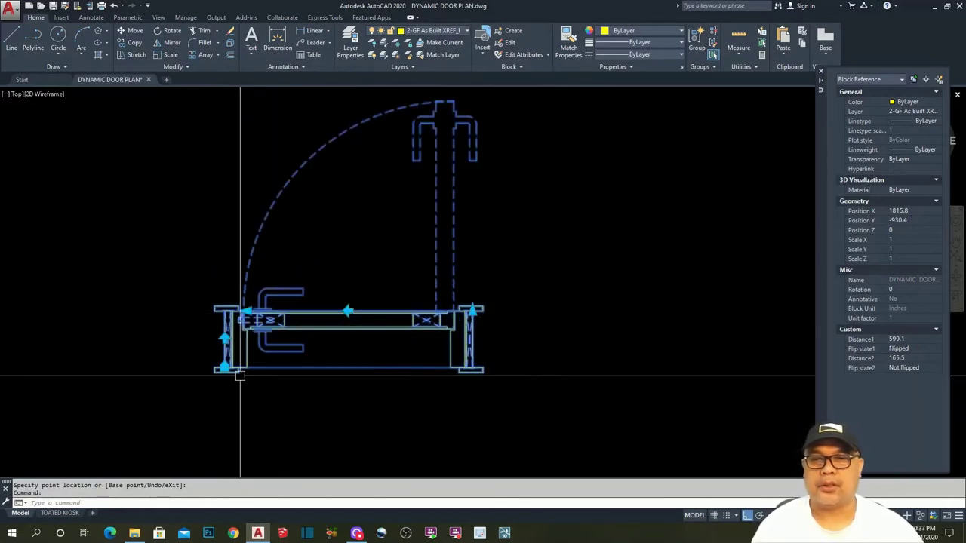
{"action": "left_click", "coordinate": [349, 311]}
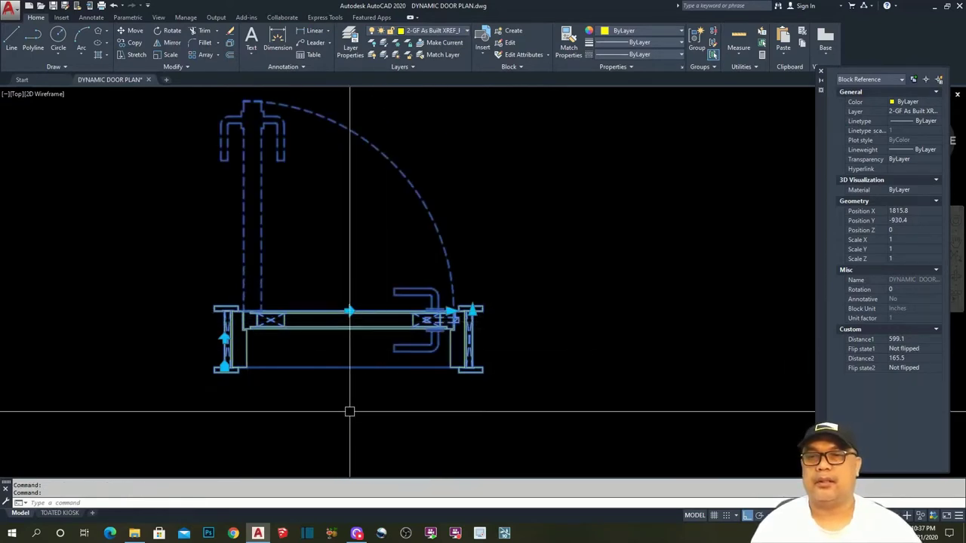
{"action": "scroll", "coordinate": [317, 261], "scroll_direction": "down", "scroll_amount": 2}
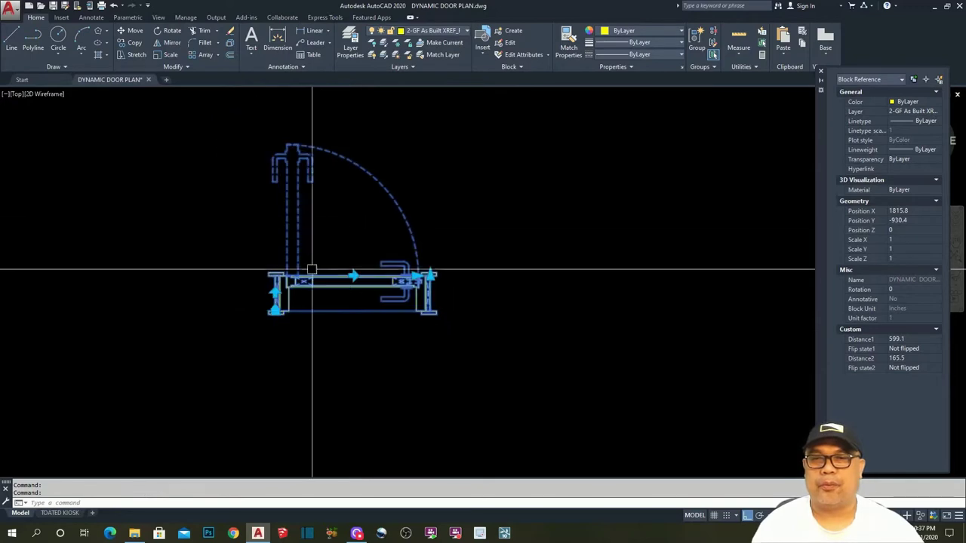
{"action": "left_click", "coordinate": [275, 272]}
{"action": "scroll", "coordinate": [276, 279], "scroll_direction": "up", "scroll_amount": 2}
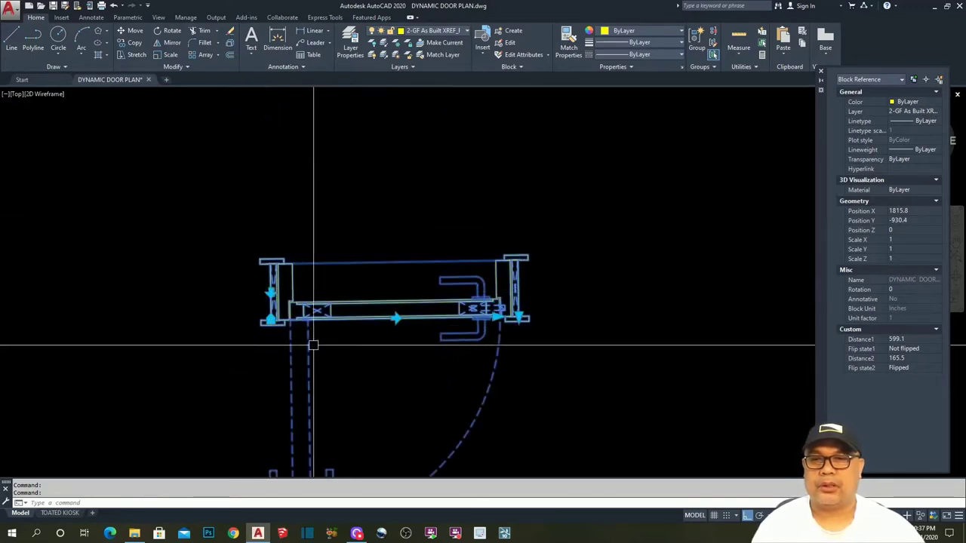
{"action": "scroll", "coordinate": [314, 346], "scroll_direction": "down", "scroll_amount": 2}
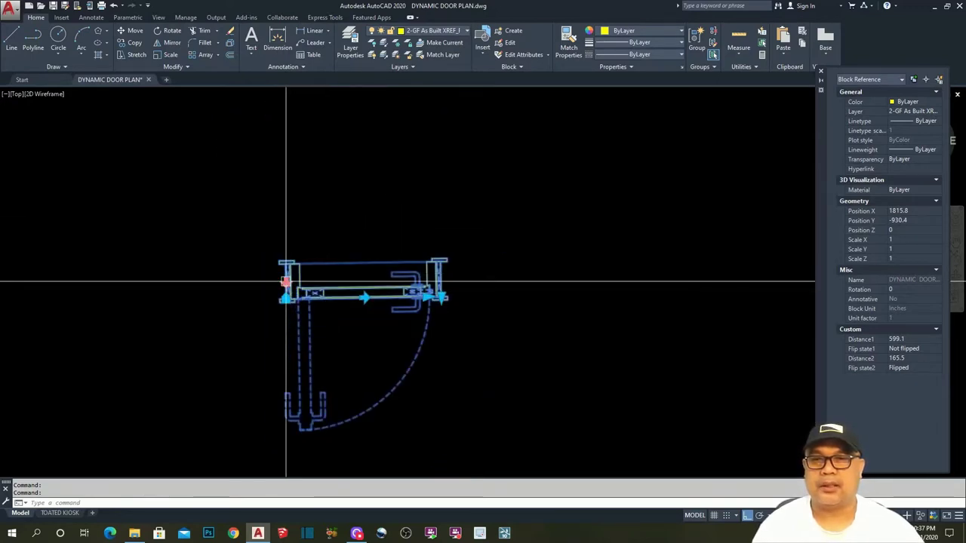
{"action": "left_click", "coordinate": [285, 282]}
{"action": "key", "text": "Escape"}
{"action": "key", "text": "Escape"}
{"action": "mouse_move", "coordinate": [472, 339]}
{"action": "middle_mouse_down"}
{"action": "mouse_move", "coordinate": [509, 349]}
{"action": "mouse_move", "coordinate": [566, 280]}
{"action": "mouse_move", "coordinate": [460, 330]}
{"action": "middle_mouse_up"}
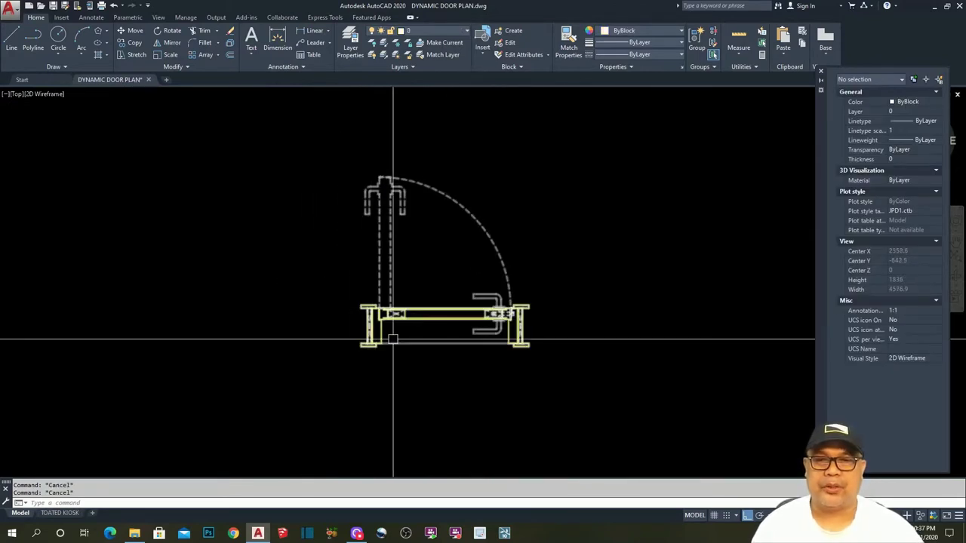
Move the door block by its insertion point onto the outer line of the hexagon's bottom wall.
{"action": "scroll", "coordinate": [524, 282], "scroll_direction": "down", "scroll_amount": 1}
{"action": "scroll", "coordinate": [432, 315], "scroll_direction": "up", "scroll_amount": 2}
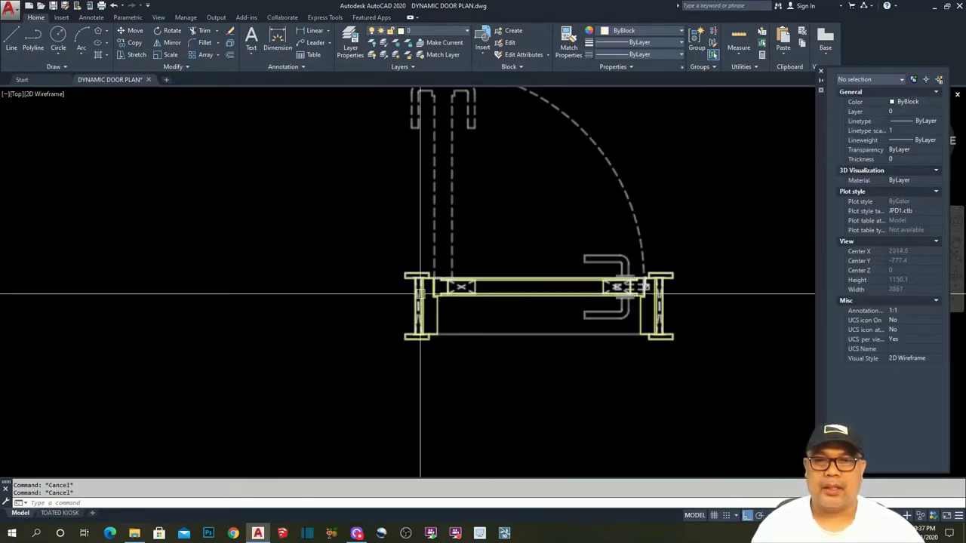
{"action": "left_click", "coordinate": [420, 294]}
{"action": "left_click", "coordinate": [409, 334]}
{"action": "scroll", "coordinate": [638, 277], "scroll_direction": "down", "scroll_amount": 2}
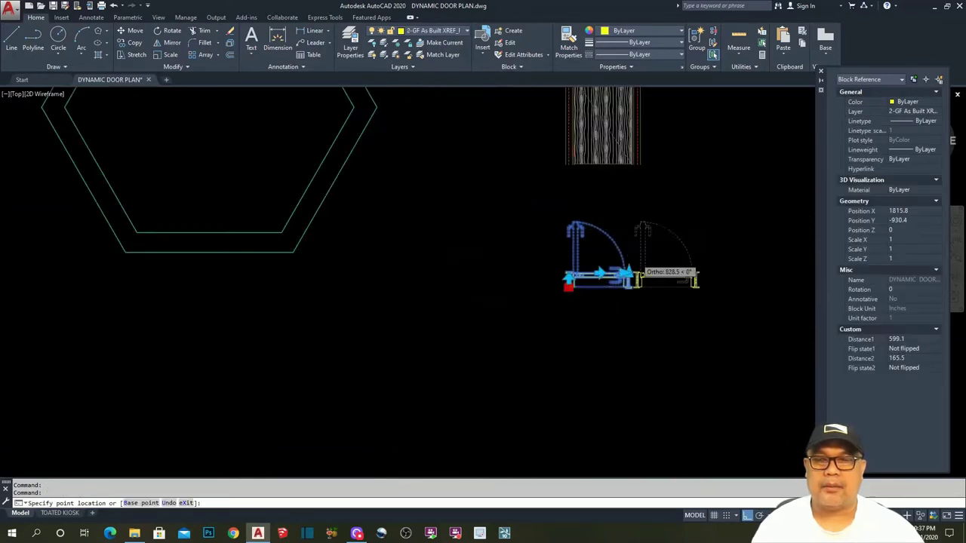
{"action": "scroll", "coordinate": [638, 277], "scroll_direction": "down", "scroll_amount": 1}
{"action": "scroll", "coordinate": [371, 270], "scroll_direction": "up", "scroll_amount": 2}
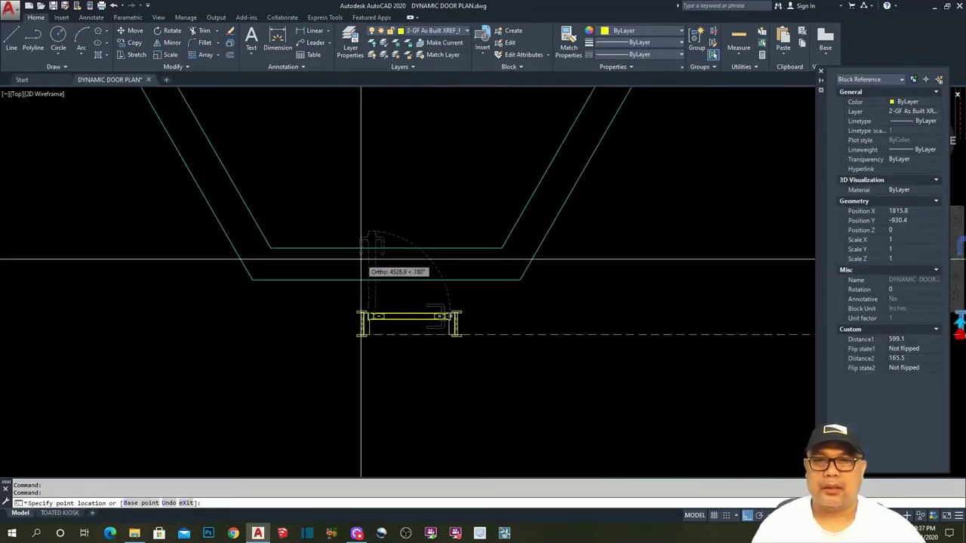
{"action": "left_click", "coordinate": [364, 279]}
Stretch the door frame's depth to 240 to match the hexagon's wall thickness and deselect the block.
{"action": "scroll", "coordinate": [442, 302], "scroll_direction": "up", "scroll_amount": 4}
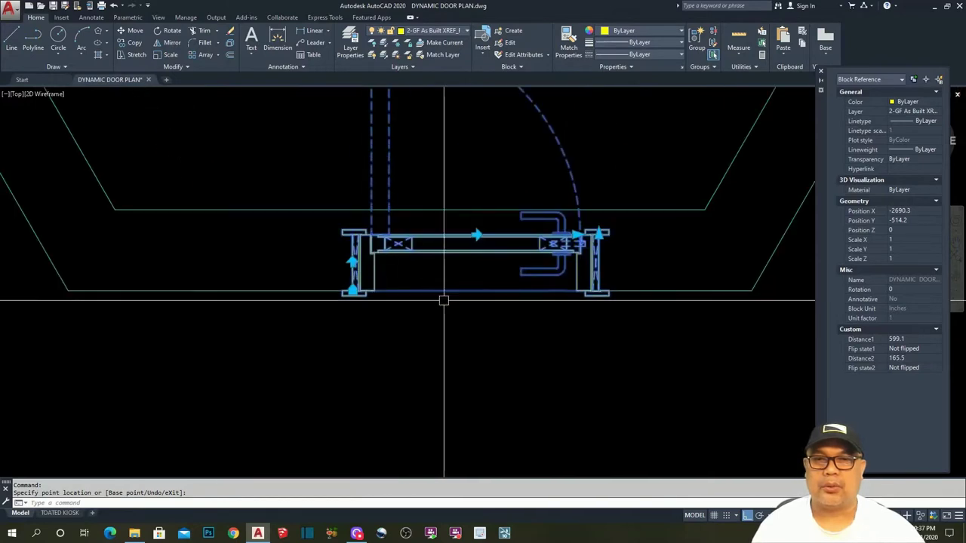
{"action": "scroll", "coordinate": [342, 310], "scroll_direction": "down", "scroll_amount": 5}
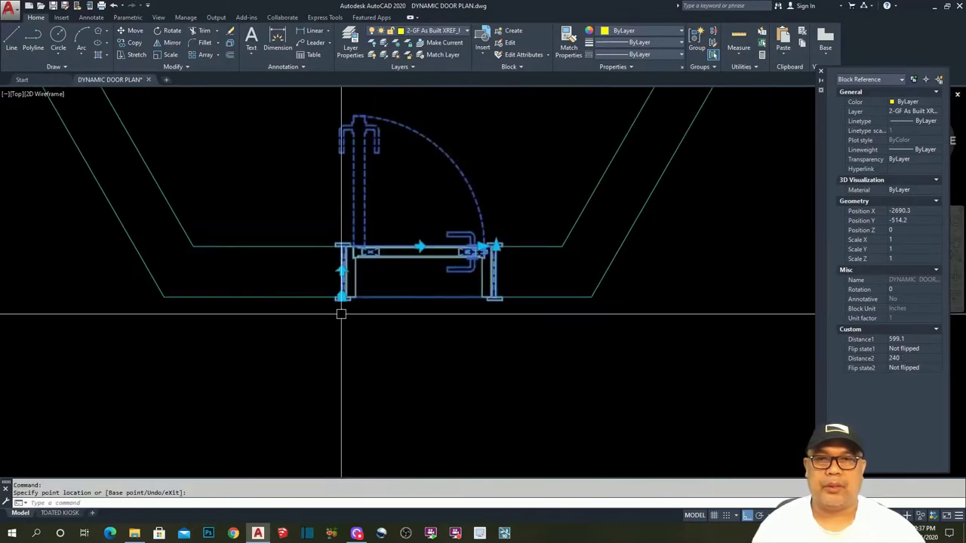
{"action": "key", "text": "Escape"}
{"action": "key", "text": "Escape"}
Move the door block by its insertion point onto the inner line of the hexagon's lower-left sloping wall, aligned to it.
{"action": "scroll", "coordinate": [485, 295], "scroll_direction": "up", "scroll_amount": 2}
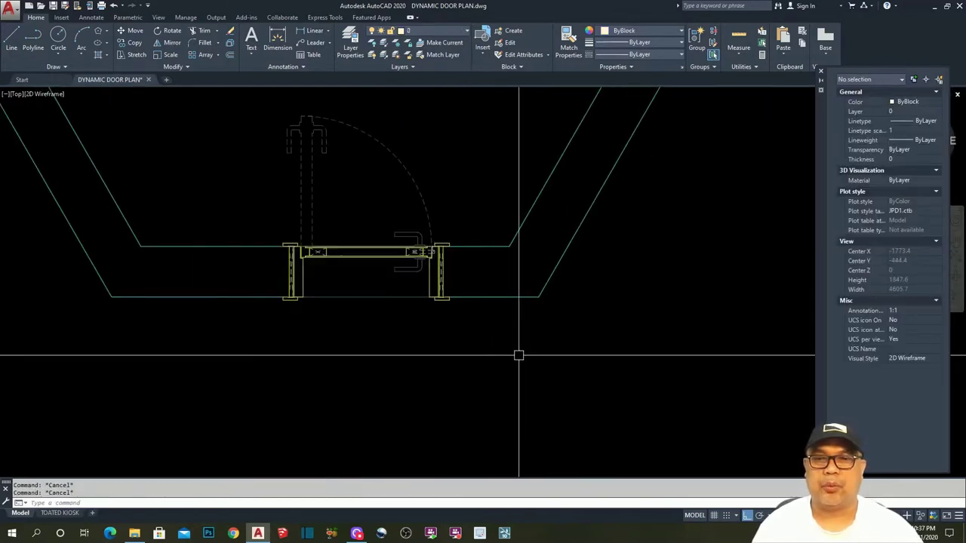
{"action": "middle_click_drag", "start_coordinate": [526, 351], "coordinate": [610, 378]}
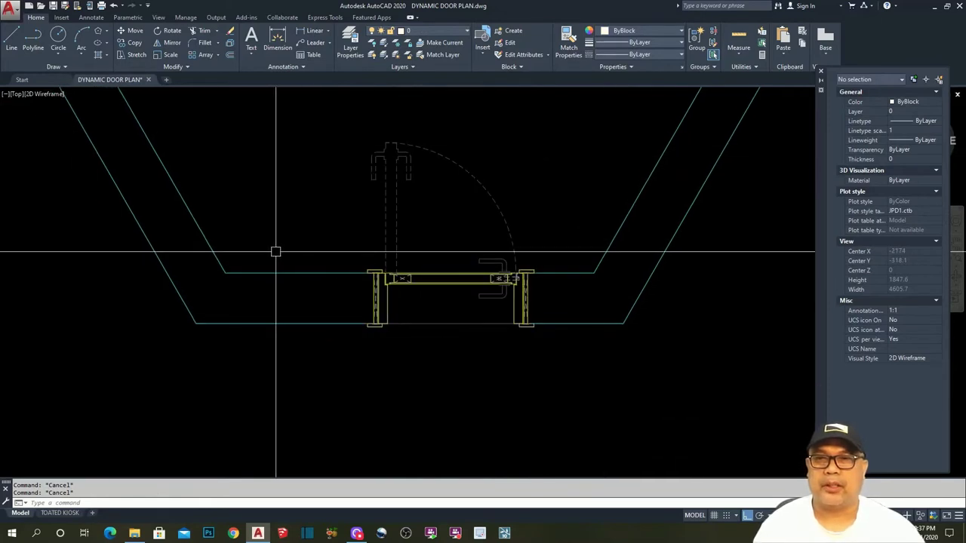
{"action": "scroll", "coordinate": [277, 250], "scroll_direction": "down", "scroll_amount": 2}
{"action": "left_click", "coordinate": [336, 270]}
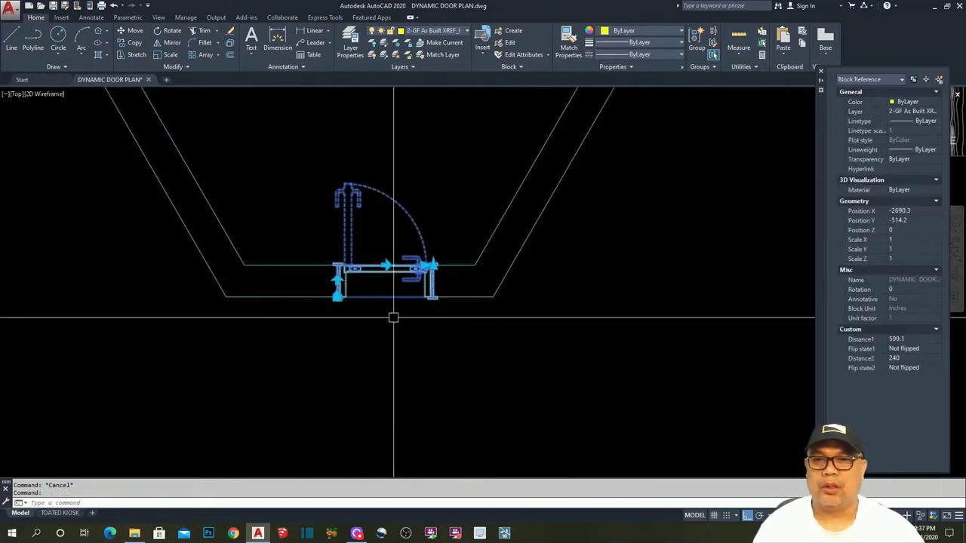
{"action": "left_click", "coordinate": [337, 297]}
{"action": "scroll", "coordinate": [330, 207], "scroll_direction": "down", "scroll_amount": 2}
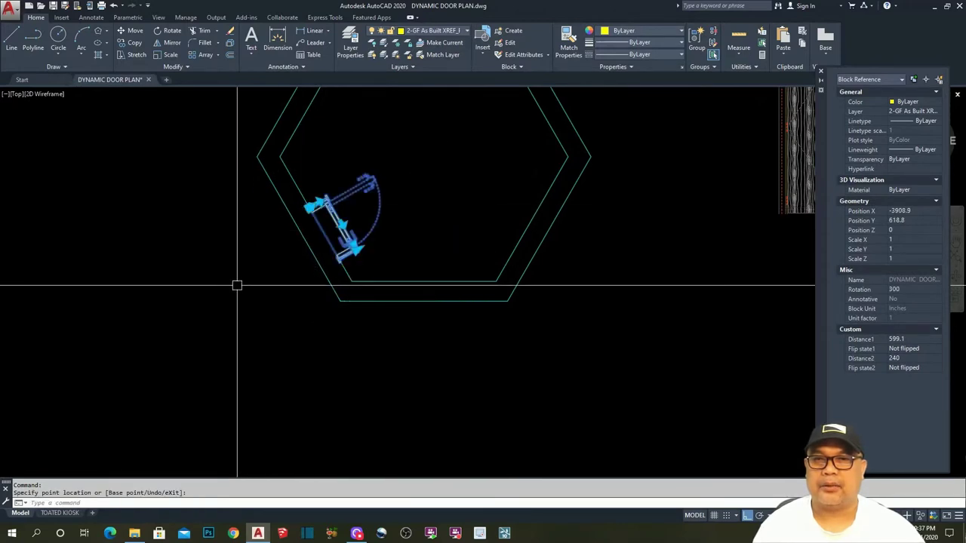
Shift the door block to the sloping wall's outer line, aligned at a rotation of 120 degrees.
{"action": "scroll", "coordinate": [319, 227], "scroll_direction": "up", "scroll_amount": 3}
{"action": "left_click", "coordinate": [297, 166]}
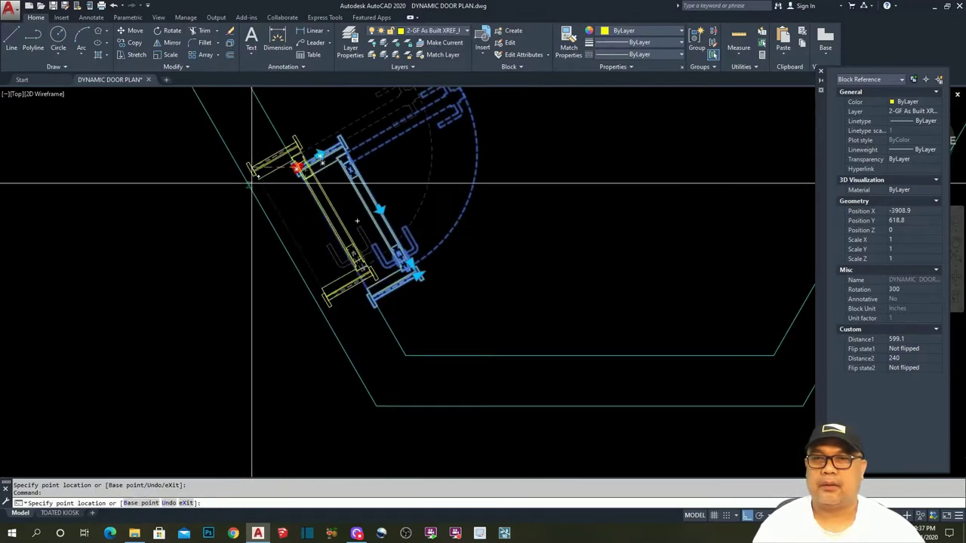
{"action": "left_click", "coordinate": [252, 182]}
Move the rotated door block from the outer to the inner wall line so its frame sits within the sloping wall.
{"action": "scroll", "coordinate": [339, 216], "scroll_direction": "down", "scroll_amount": 3}
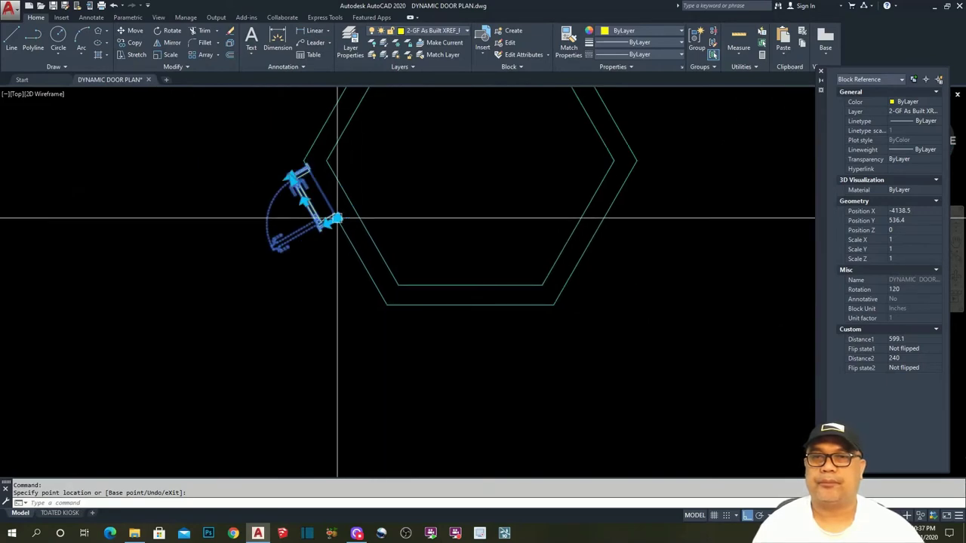
{"action": "scroll", "coordinate": [373, 252], "scroll_direction": "up", "scroll_amount": 3}
{"action": "type", "text": "m"}
{"action": "key", "text": "Return"}
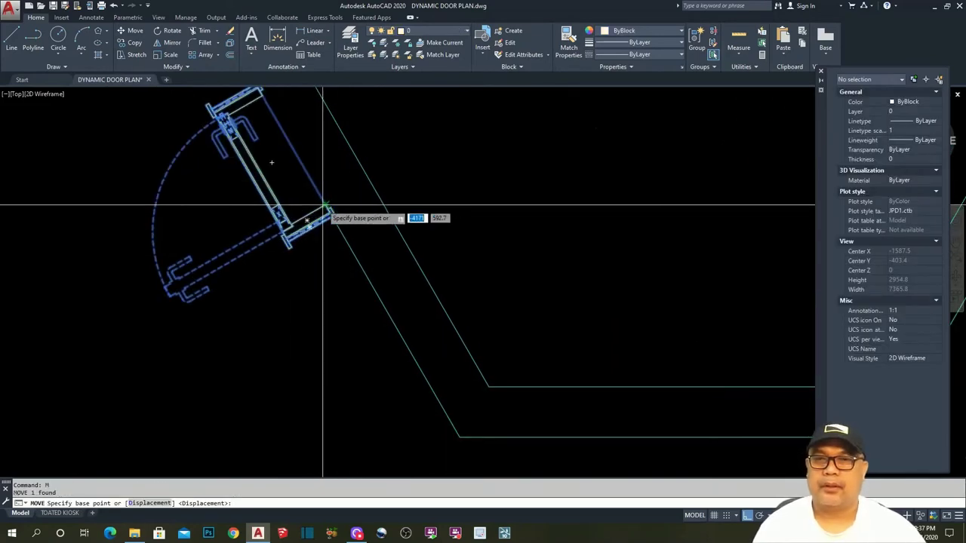
{"action": "left_click", "coordinate": [365, 227]}
{"action": "scroll", "coordinate": [417, 249], "scroll_direction": "down", "scroll_amount": 3}
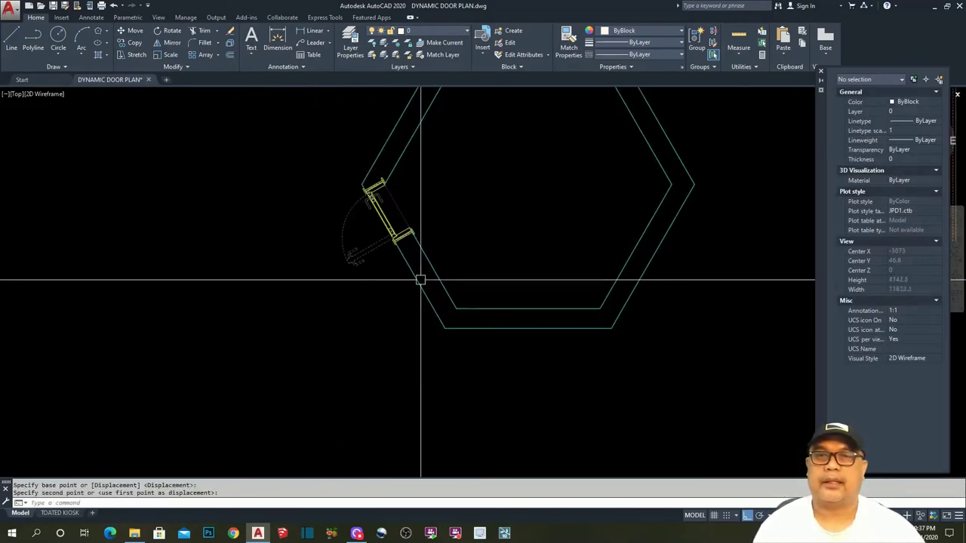
Move the door block along the hexagon's lower-left sloping wall, away from the hexagon's left corner.
{"action": "scroll", "coordinate": [400, 241], "scroll_direction": "up", "scroll_amount": 3}
{"action": "key", "text": "Escape"}
{"action": "type", "text": "m"}
{"action": "key", "text": "Return"}
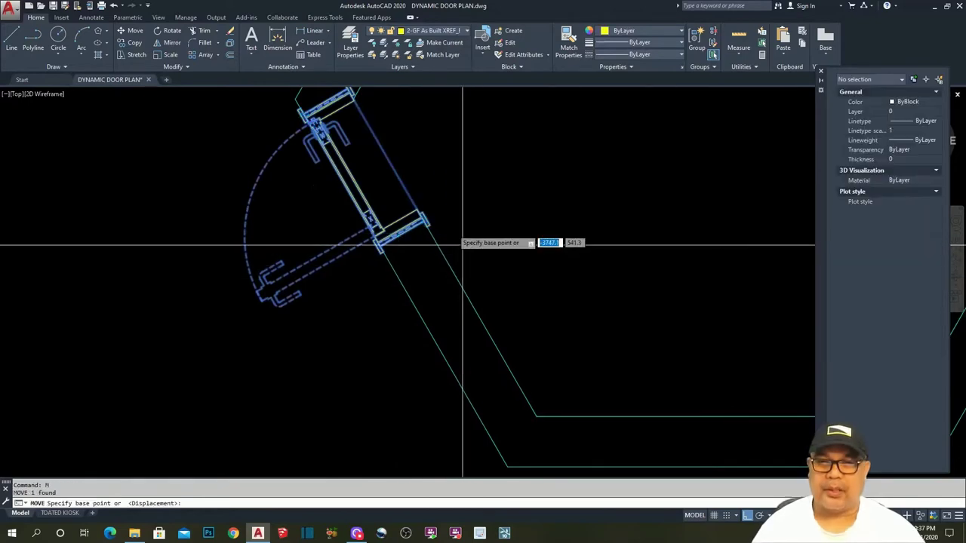
{"action": "scroll", "coordinate": [418, 237], "scroll_direction": "up", "scroll_amount": 4}
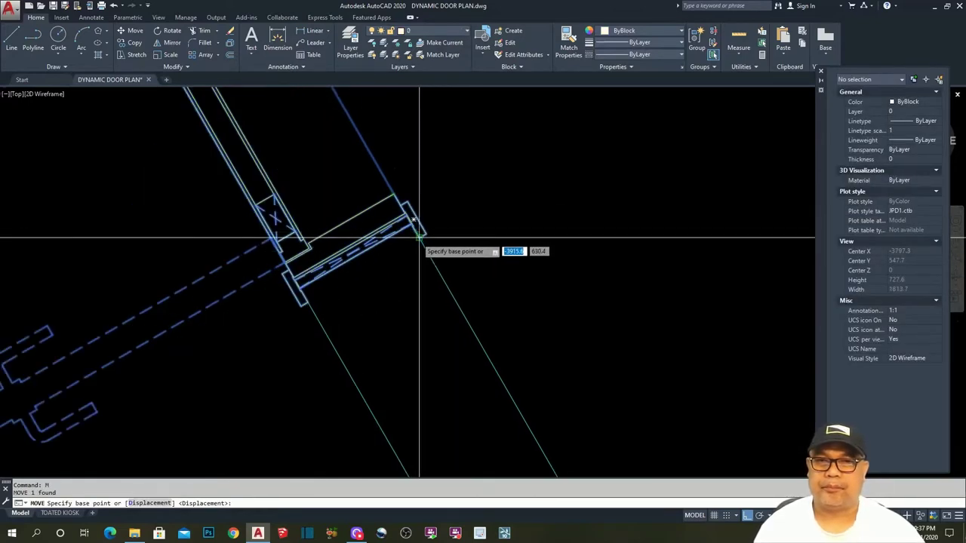
{"action": "left_click", "coordinate": [419, 240]}
{"action": "scroll", "coordinate": [479, 338], "scroll_direction": "down", "scroll_amount": 4}
{"action": "key", "text": "Escape"}
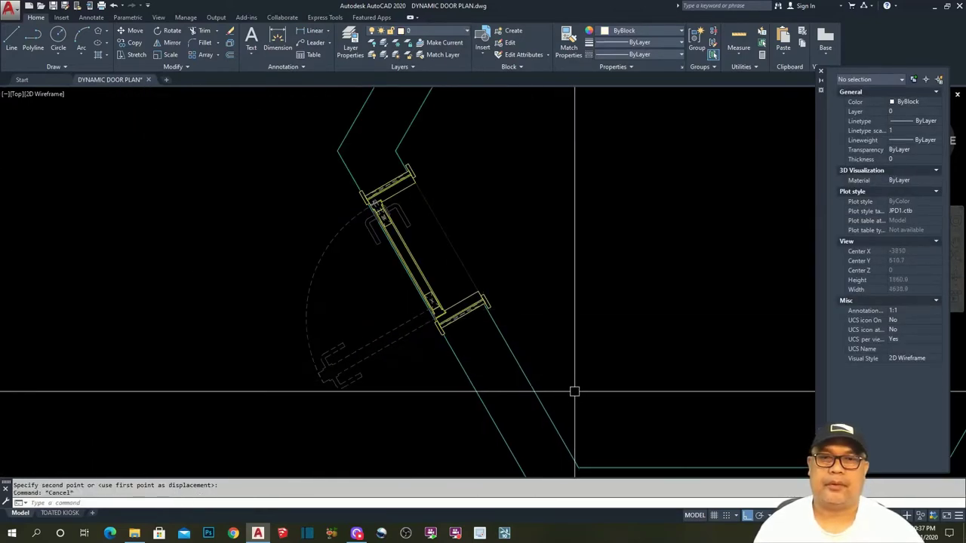
Relocate the door block to the outer line of the hexagon's lower-right sloping wall, aligned at a rotation of 60 degrees.
{"action": "scroll", "coordinate": [427, 312], "scroll_direction": "down", "scroll_amount": 4}
{"action": "left_click", "coordinate": [400, 317]}
{"action": "scroll", "coordinate": [422, 321], "scroll_direction": "up", "scroll_amount": 4}
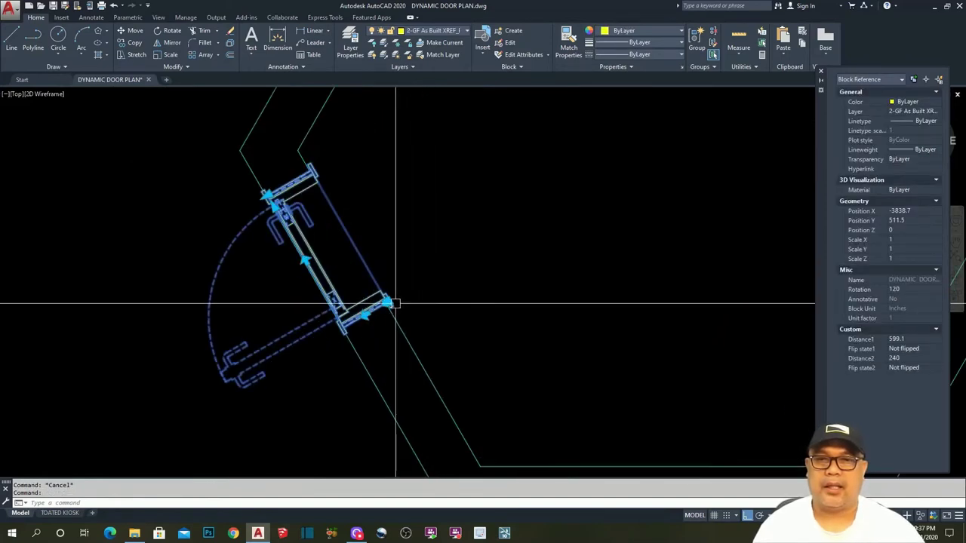
{"action": "left_click", "coordinate": [388, 303]}
{"action": "scroll", "coordinate": [528, 308], "scroll_direction": "down", "scroll_amount": 3}
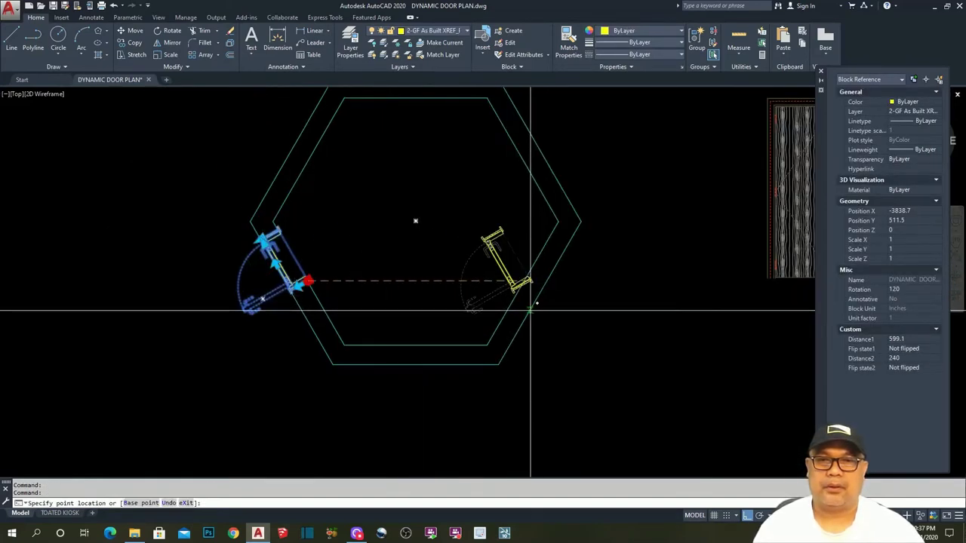
{"action": "left_click", "coordinate": [530, 308]}
{"action": "scroll", "coordinate": [552, 338], "scroll_direction": "up", "scroll_amount": 3}
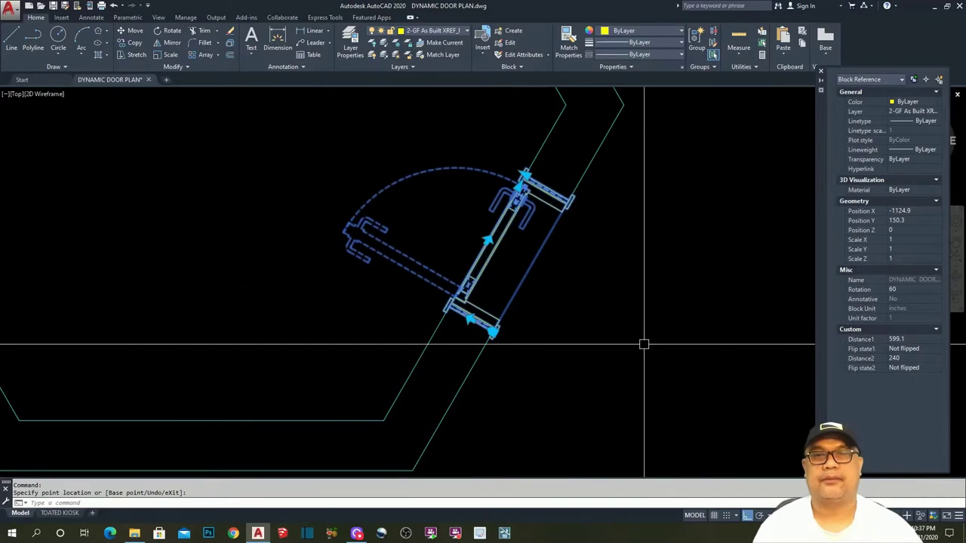
{"action": "scroll", "coordinate": [535, 410], "scroll_direction": "down", "scroll_amount": 3}
{"action": "key", "text": "Escape"}
{"action": "key", "text": "Escape"}
Relocate the door block to the outer line of the hexagon's horizontal bottom wall, aligned to it, and deselect it.
{"action": "scroll", "coordinate": [395, 308], "scroll_direction": "down", "scroll_amount": 2}
{"action": "scroll", "coordinate": [471, 345], "scroll_direction": "up", "scroll_amount": 5}
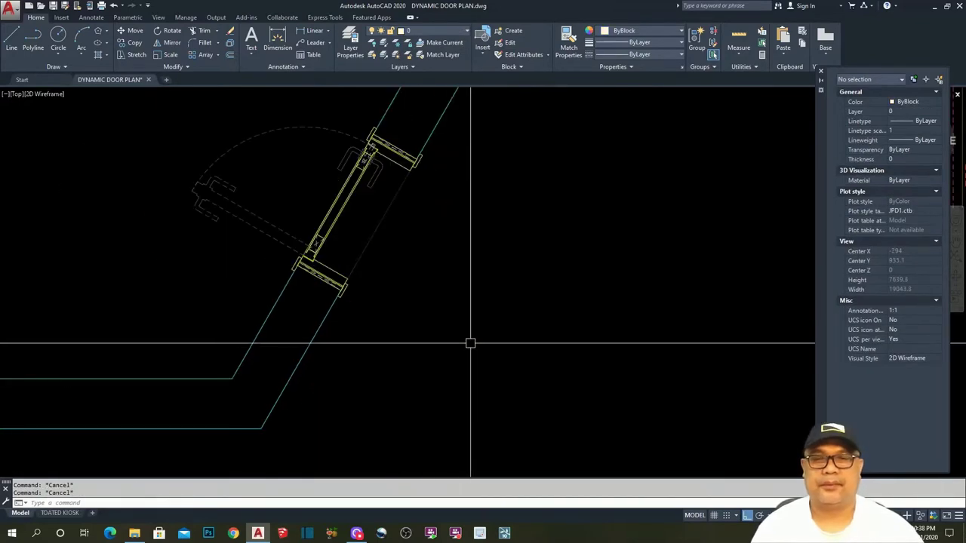
{"action": "left_click", "coordinate": [291, 249]}
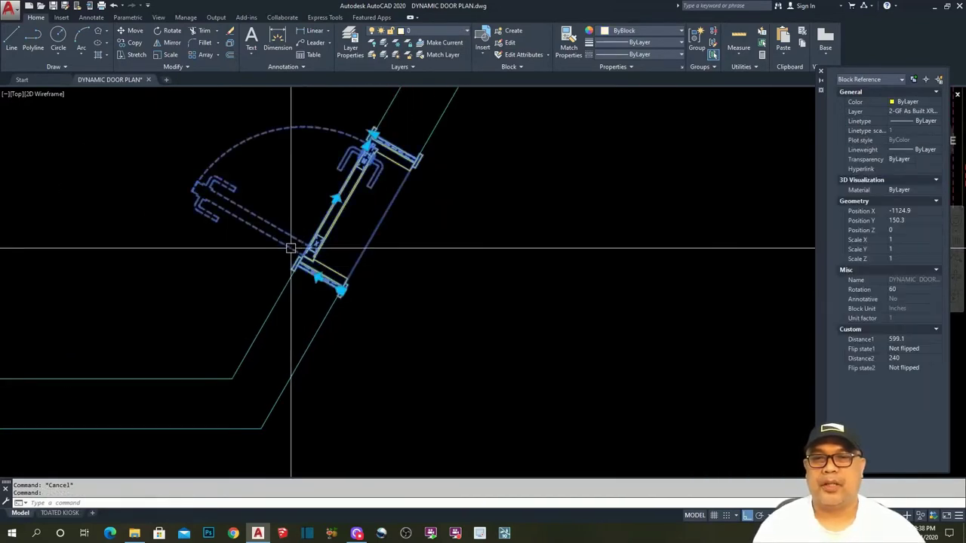
{"action": "left_click", "coordinate": [340, 290]}
{"action": "scroll", "coordinate": [431, 274], "scroll_direction": "down", "scroll_amount": 3}
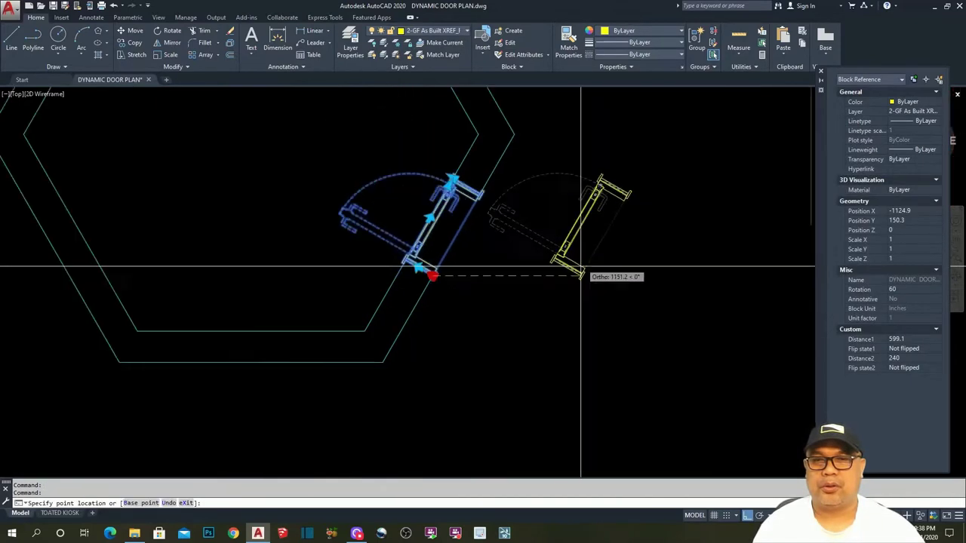
{"action": "scroll", "coordinate": [390, 365], "scroll_direction": "up", "scroll_amount": 3}
{"action": "key", "text": "Escape"}
{"action": "key", "text": "Escape"}
Move the door block out of the hexagonal plan to a spot directly below the door elevation.
{"action": "left_click", "coordinate": [395, 346]}
{"action": "type", "text": "m"}
{"action": "key", "text": "Return"}
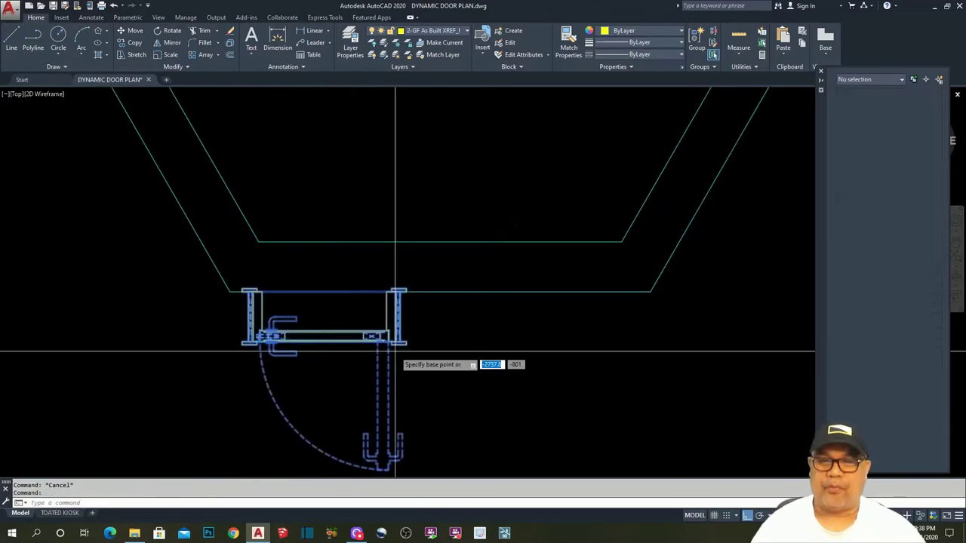
{"action": "left_click", "coordinate": [351, 349]}
{"action": "scroll", "coordinate": [351, 349], "scroll_direction": "down", "scroll_amount": 5}
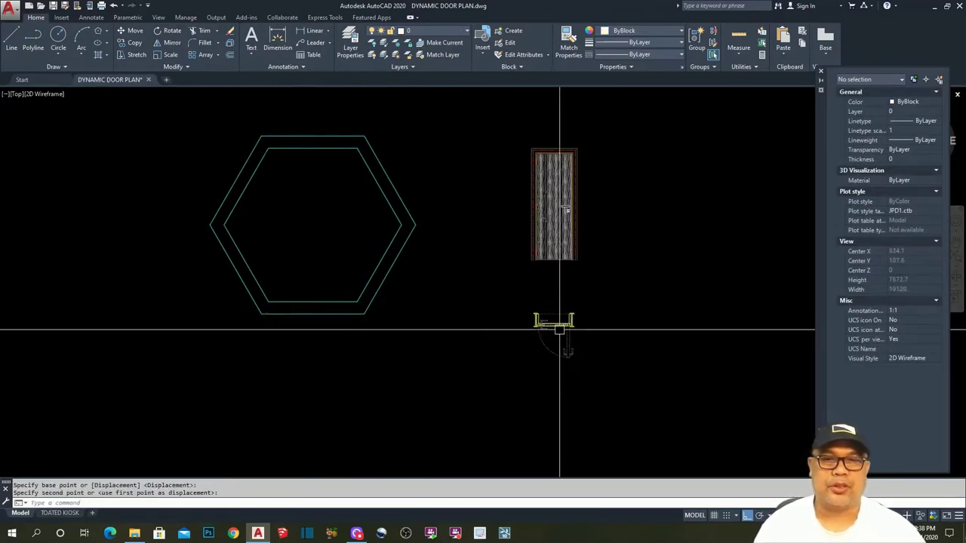
Rotate the door block half a turn so its swing faces the door elevation above.
{"action": "key", "text": "Escape"}
{"action": "left_click", "coordinate": [498, 359]}
{"action": "left_click", "coordinate": [523, 379]}
{"action": "type", "text": "ro"}
{"action": "key", "text": "Return"}
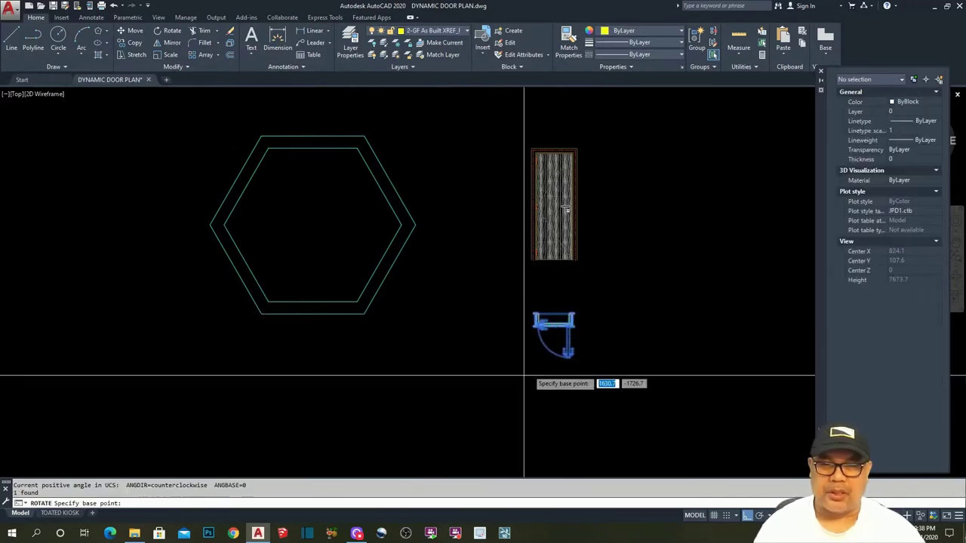
{"action": "scroll", "coordinate": [557, 314], "scroll_direction": "up", "scroll_amount": 4}
{"action": "left_click", "coordinate": [455, 339]}
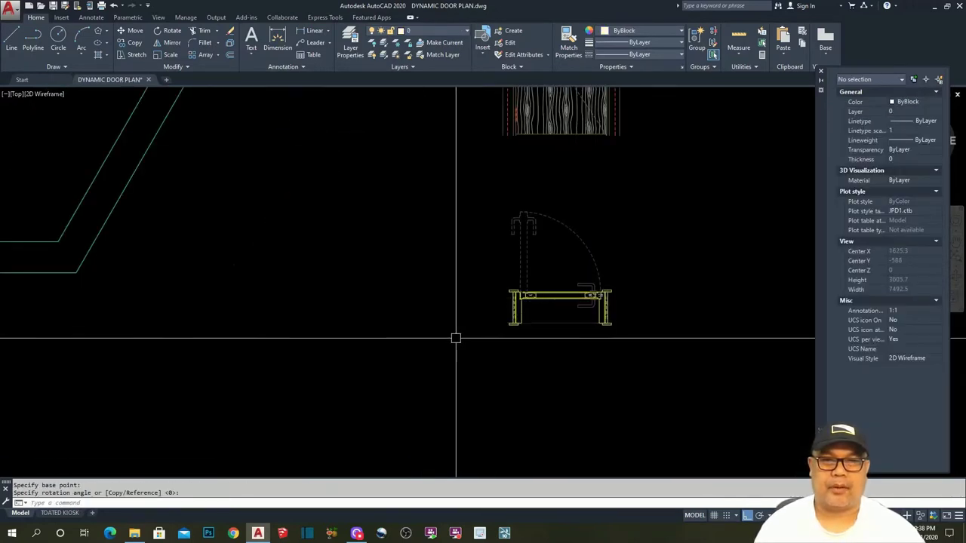
{"action": "key", "text": "Escape"}
Draw two vertical construction lines through the left and right edges of the door leaf in the elevation.
{"action": "scroll", "coordinate": [549, 360], "scroll_direction": "down", "scroll_amount": 2}
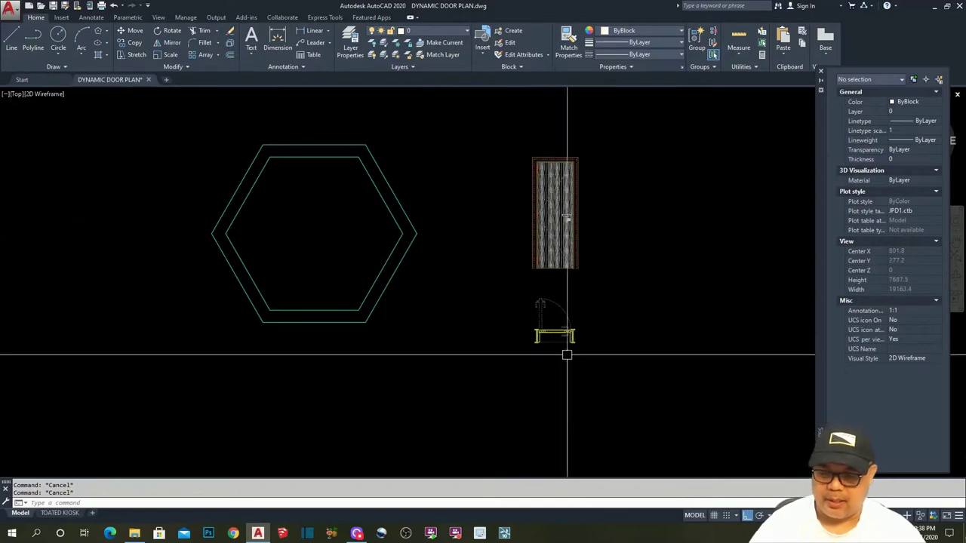
{"action": "scroll", "coordinate": [599, 244], "scroll_direction": "up", "scroll_amount": 4}
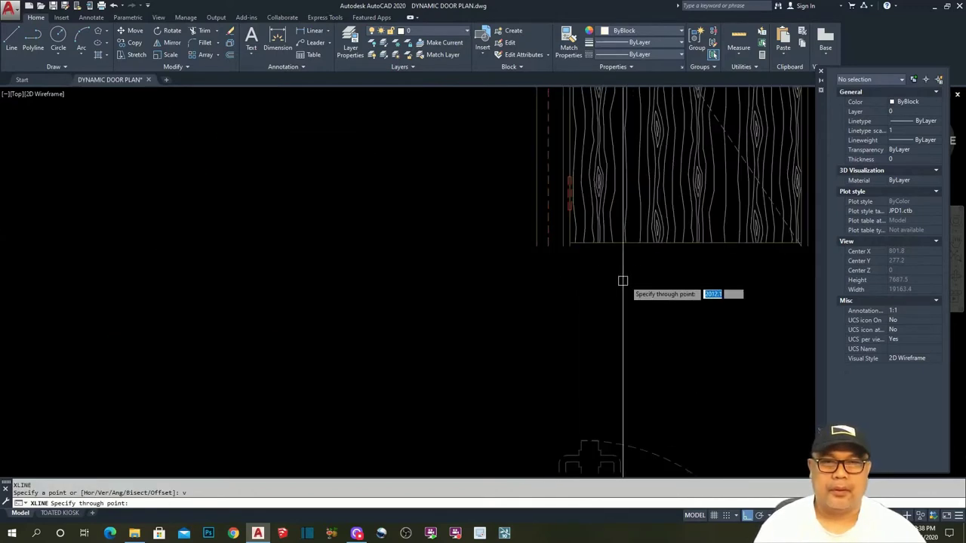
{"action": "scroll", "coordinate": [570, 246], "scroll_direction": "down", "scroll_amount": 4}
{"action": "scroll", "coordinate": [631, 287], "scroll_direction": "up", "scroll_amount": 4}
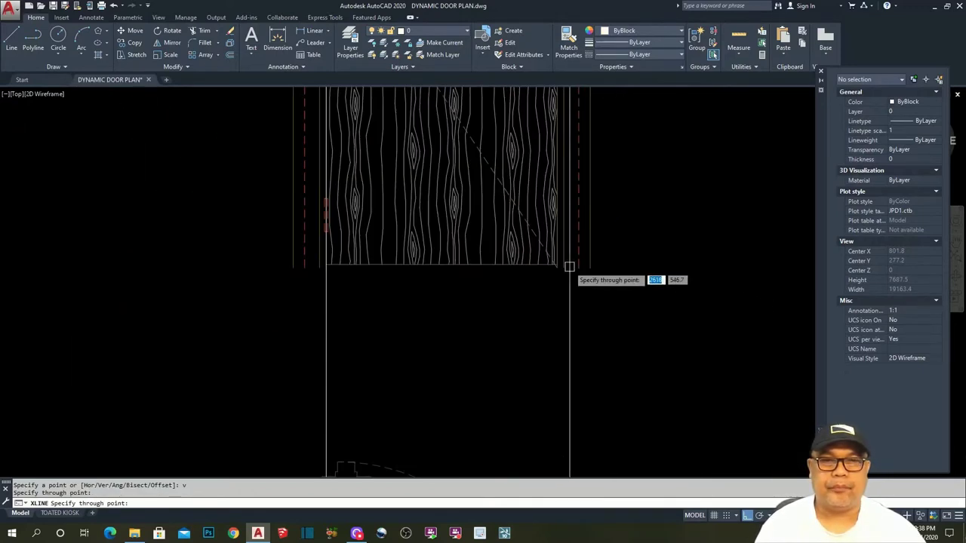
{"action": "left_click", "coordinate": [555, 267]}
{"action": "scroll", "coordinate": [600, 319], "scroll_direction": "down", "scroll_amount": 4}
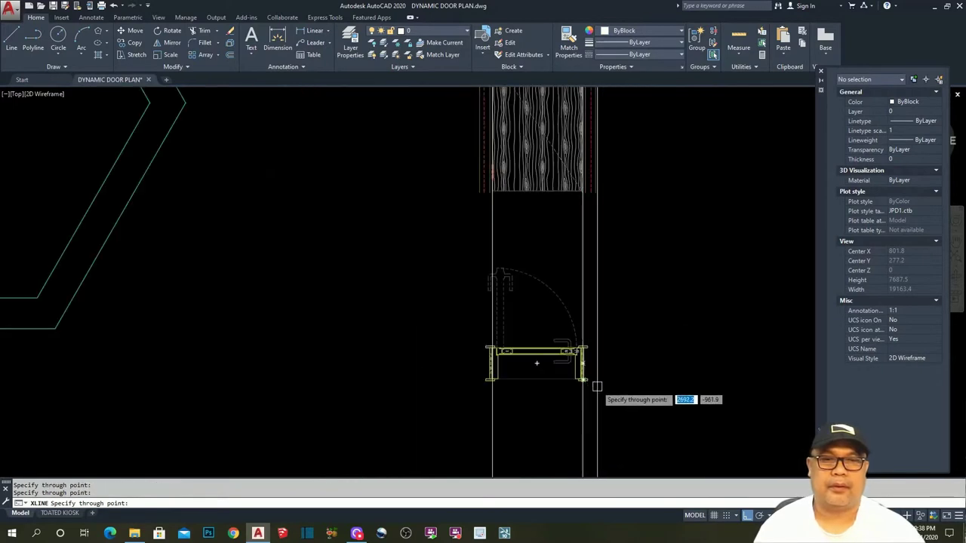
{"action": "scroll", "coordinate": [563, 379], "scroll_direction": "up", "scroll_amount": 4}
{"action": "key", "text": "Escape"}
Move the door block horizontally by its left jamb's inner corner onto the left construction line and check the right jamb's alignment.
{"action": "left_click", "coordinate": [537, 351]}
{"action": "type", "text": "m"}
{"action": "key", "text": "Return"}
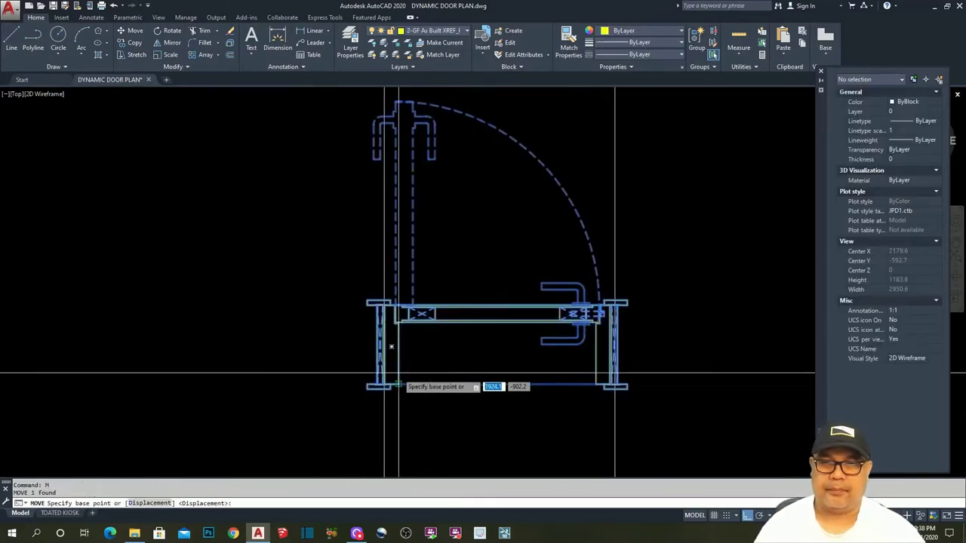
{"action": "left_click", "coordinate": [399, 383]}
{"action": "scroll", "coordinate": [392, 378], "scroll_direction": "up", "scroll_amount": 5}
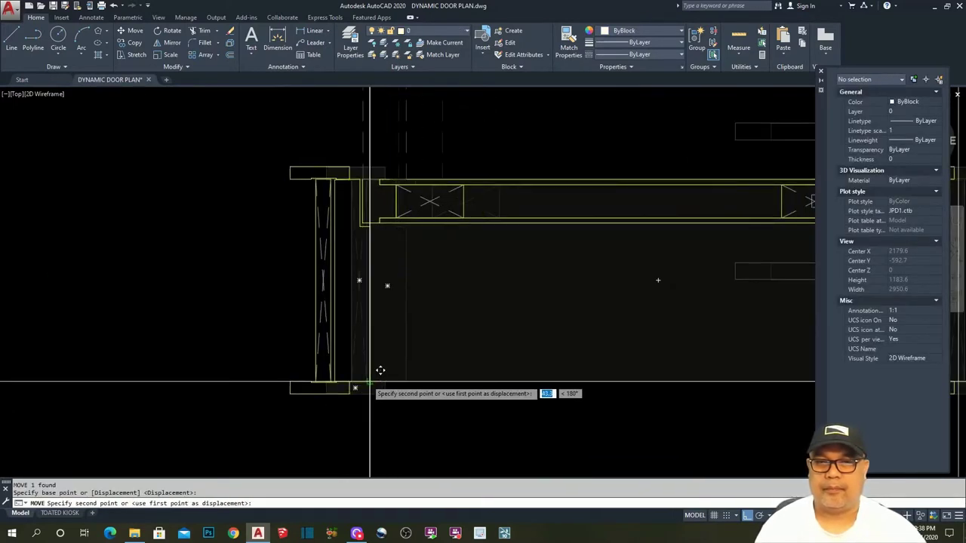
{"action": "scroll", "coordinate": [423, 378], "scroll_direction": "down", "scroll_amount": 5}
{"action": "left_click", "coordinate": [447, 355]}
{"action": "left_click", "coordinate": [571, 395]}
{"action": "scroll", "coordinate": [574, 304], "scroll_direction": "up", "scroll_amount": 4}
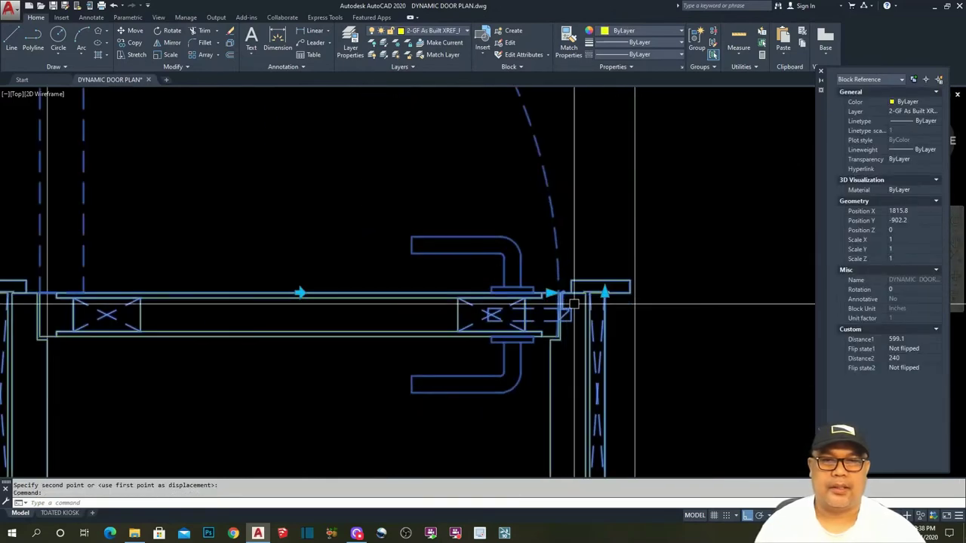
{"action": "key", "text": "Escape"}
{"action": "key", "text": "Escape"}
{"action": "scroll", "coordinate": [597, 381], "scroll_direction": "down", "scroll_amount": 4}
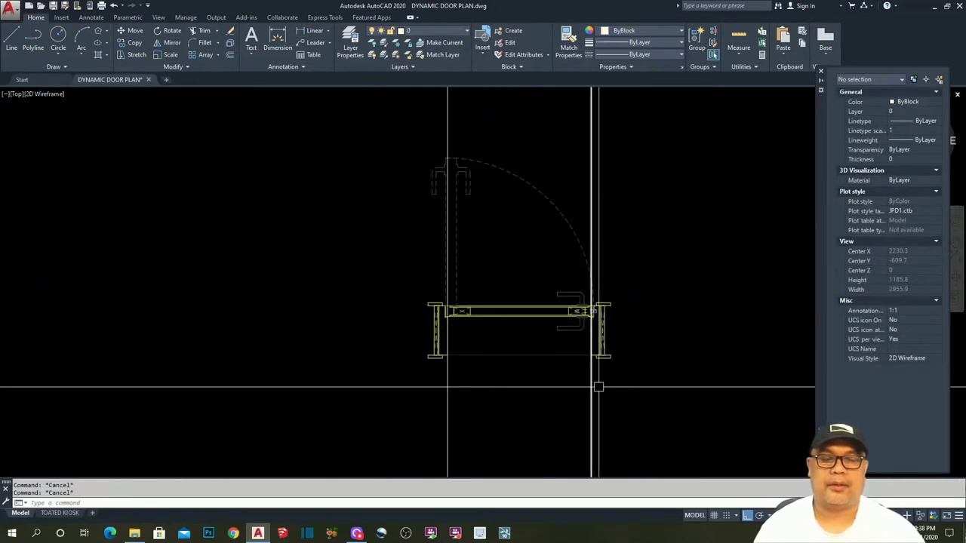
Erase the two vertical construction lines crossing the door plan.
{"action": "left_click", "coordinate": [628, 402]}
{"action": "left_click", "coordinate": [334, 414]}
{"action": "key", "text": "Delete"}
{"action": "scroll", "coordinate": [483, 317], "scroll_direction": "down", "scroll_amount": 4}
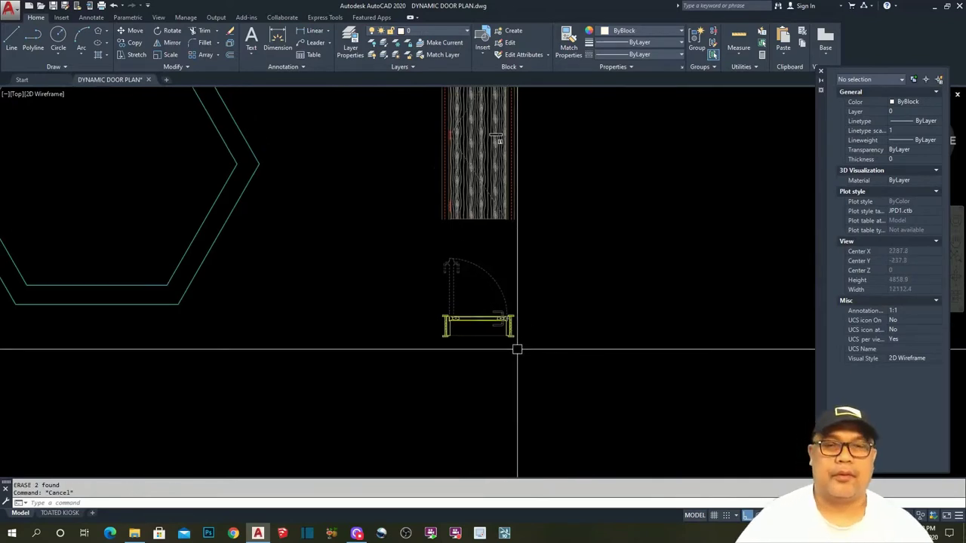
{"action": "scroll", "coordinate": [507, 339], "scroll_direction": "up", "scroll_amount": 3}
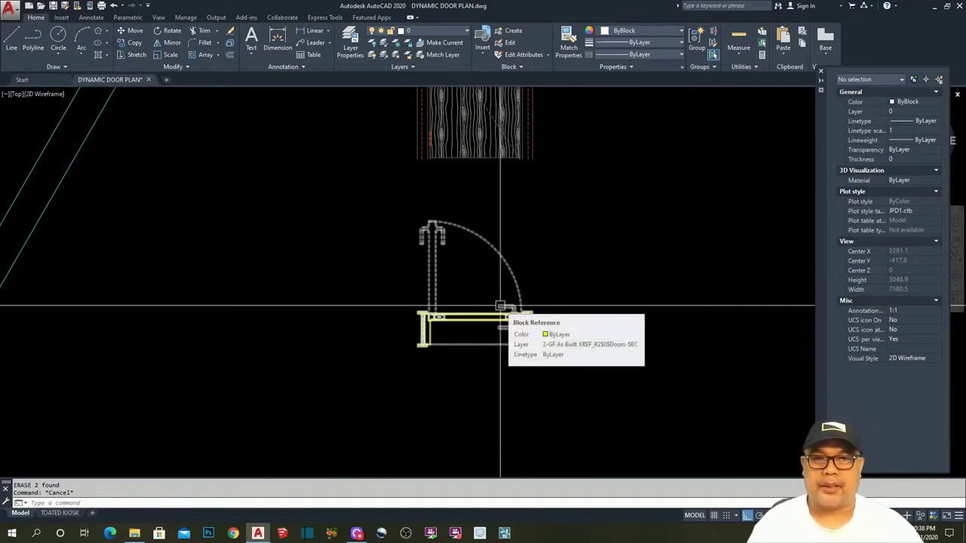
{"action": "middle_click_drag", "start_coordinate": [492, 337], "coordinate": [488, 346]}
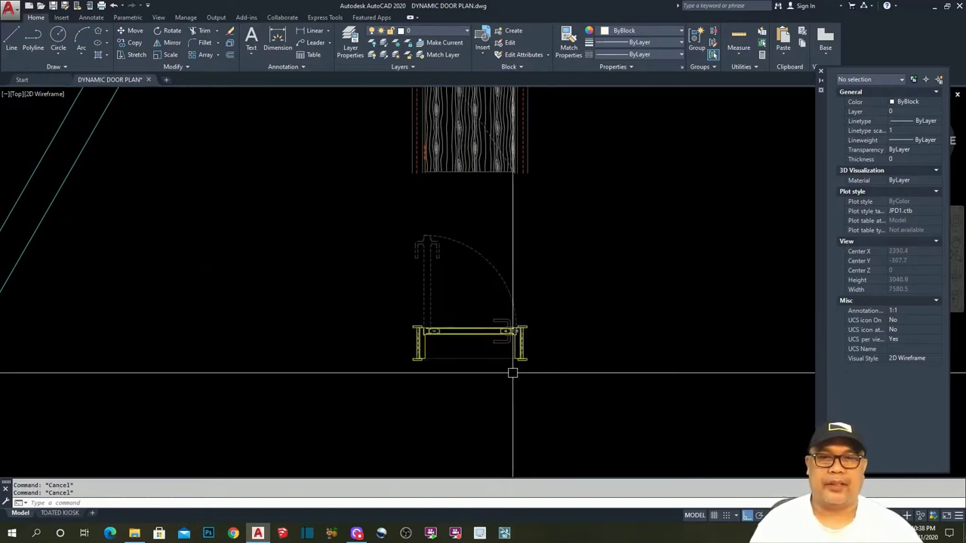
{"action": "scroll", "coordinate": [533, 384], "scroll_direction": "up", "scroll_amount": 2}
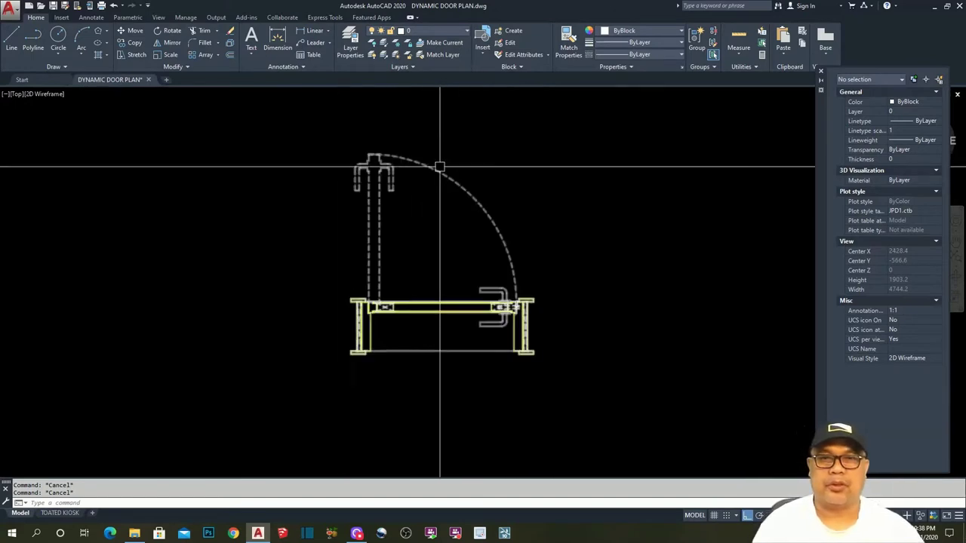
{"action": "left_click", "coordinate": [467, 31]}
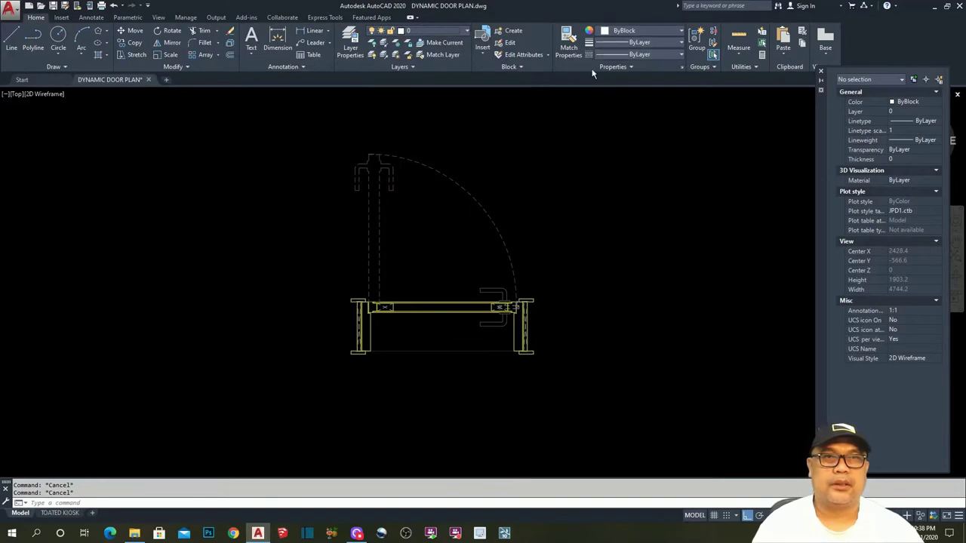
Trace the door frame's upper-left casing, including its shallow notch over the jamb, with a closed polyline.
{"action": "scroll", "coordinate": [355, 323], "scroll_direction": "up", "scroll_amount": 5}
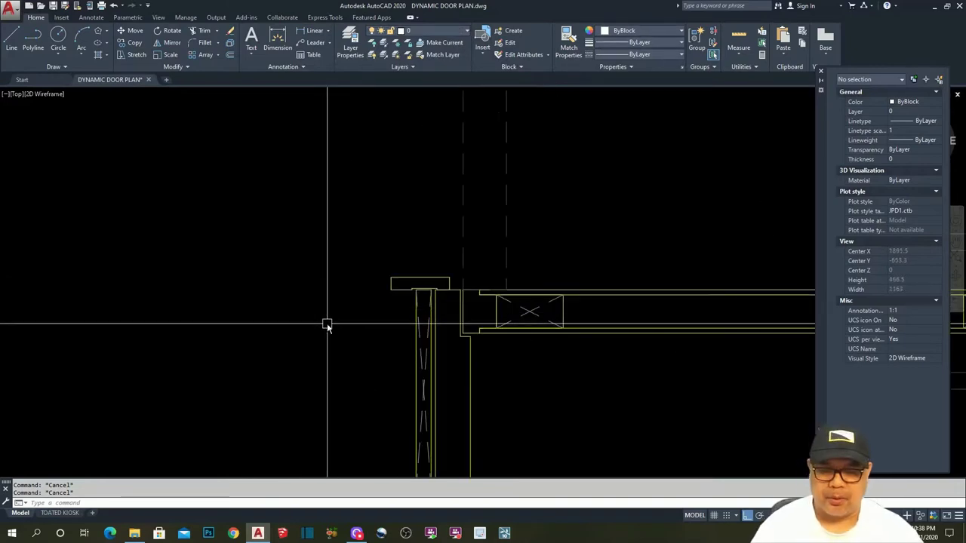
{"action": "type", "text": "pl"}
{"action": "key", "text": "Return"}
{"action": "scroll", "coordinate": [408, 302], "scroll_direction": "up", "scroll_amount": 5}
{"action": "left_click", "coordinate": [363, 275]}
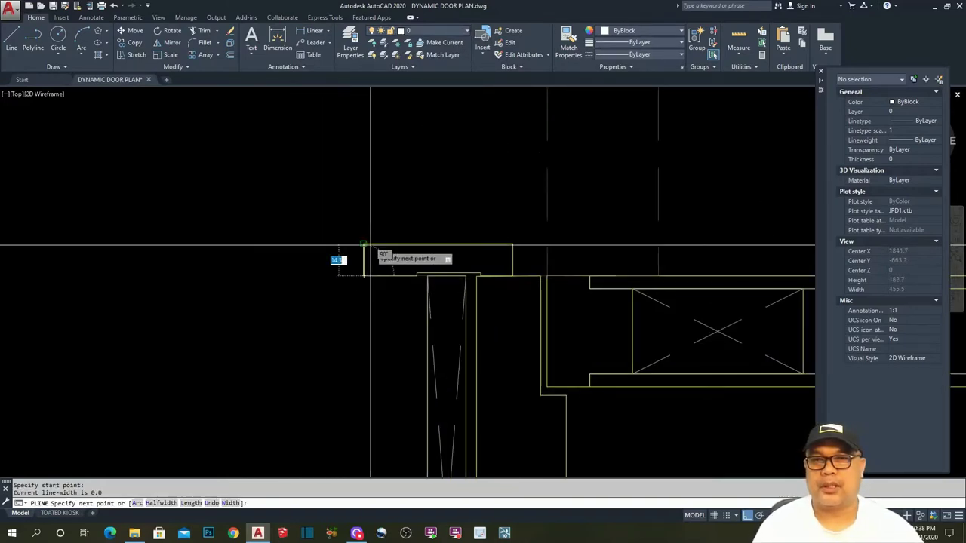
{"action": "left_click", "coordinate": [363, 244]}
{"action": "left_click", "coordinate": [513, 244]}
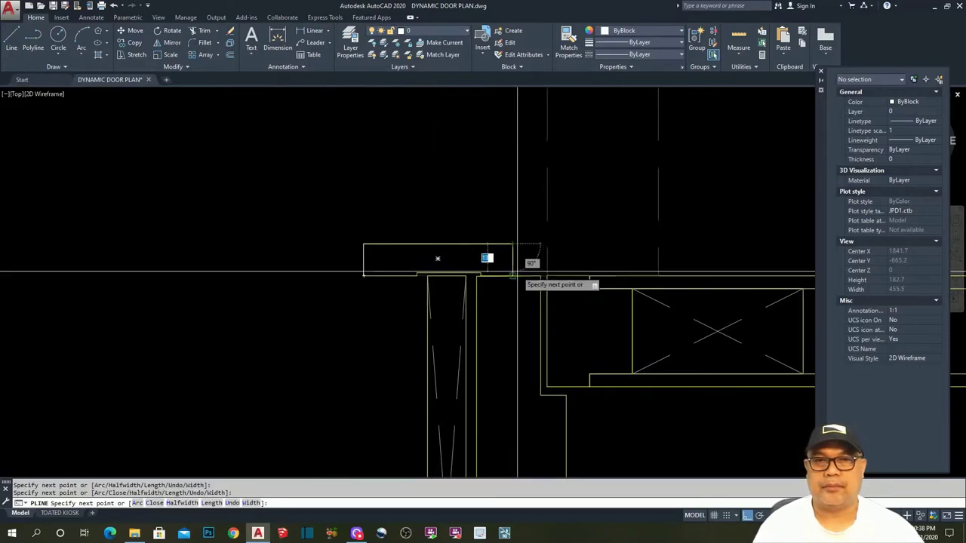
{"action": "left_click", "coordinate": [512, 275]}
{"action": "scroll", "coordinate": [465, 285], "scroll_direction": "up", "scroll_amount": 5}
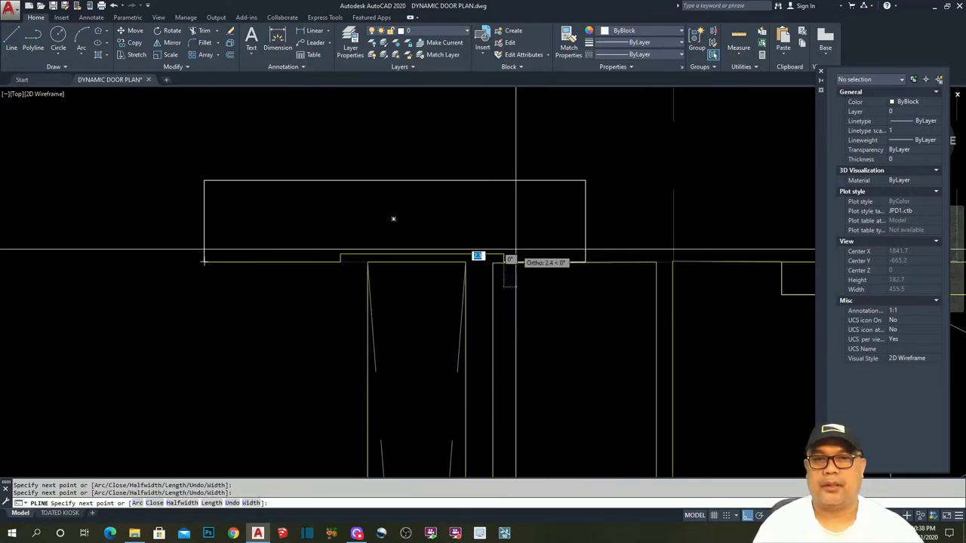
{"action": "left_click", "coordinate": [340, 254]}
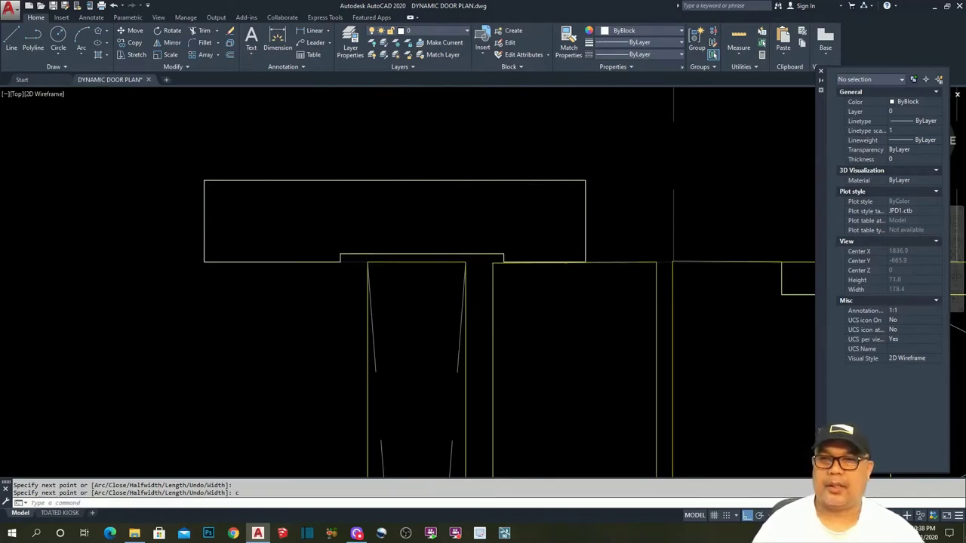
{"action": "key", "text": "Escape"}
{"action": "key", "text": "Escape"}
Mirror the traced casing outline about the left jamb's midpoint onto the opposite face of the frame, keeping the original.
{"action": "scroll", "coordinate": [408, 166], "scroll_direction": "down", "scroll_amount": 6}
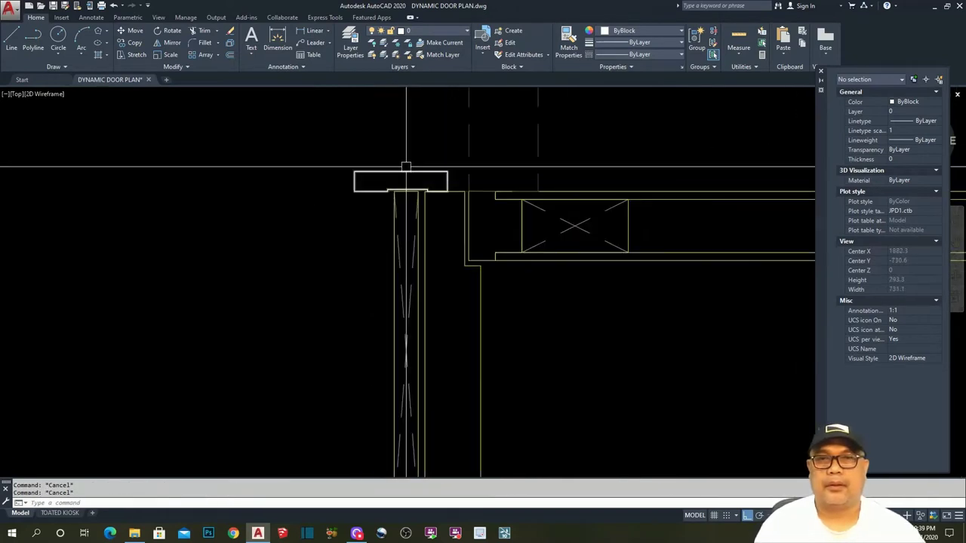
{"action": "left_click", "coordinate": [406, 169]}
{"action": "left_click", "coordinate": [172, 42]}
{"action": "scroll", "coordinate": [378, 252], "scroll_direction": "down", "scroll_amount": 3}
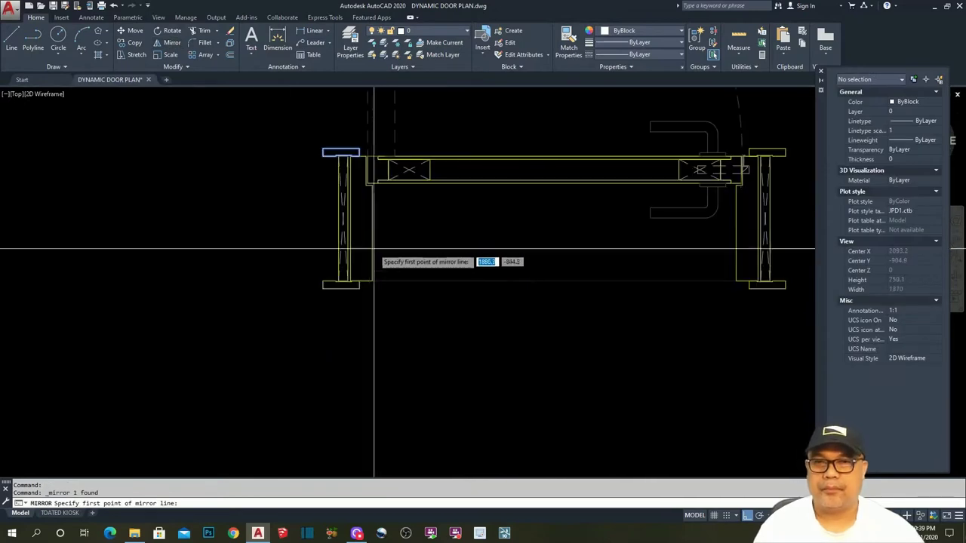
{"action": "scroll", "coordinate": [397, 230], "scroll_direction": "up", "scroll_amount": 4}
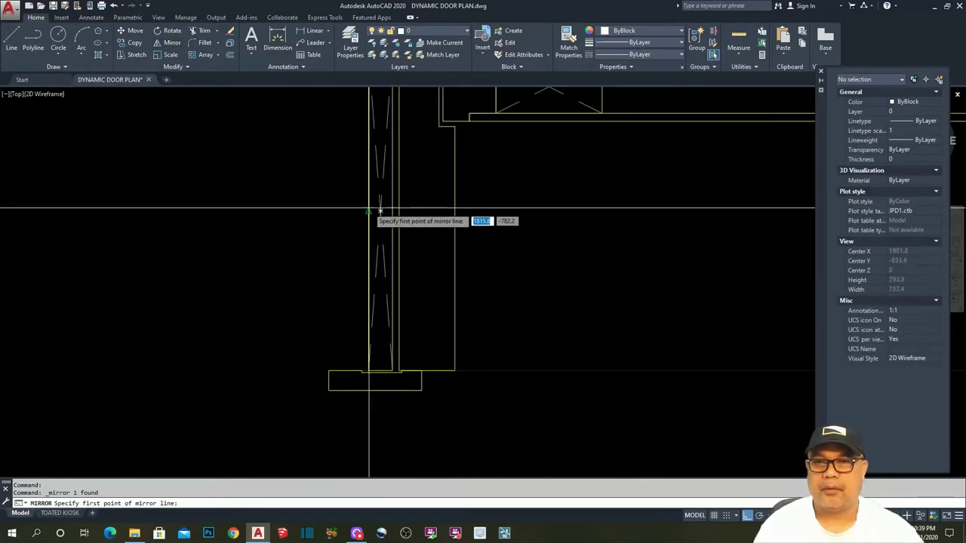
{"action": "left_click", "coordinate": [380, 211]}
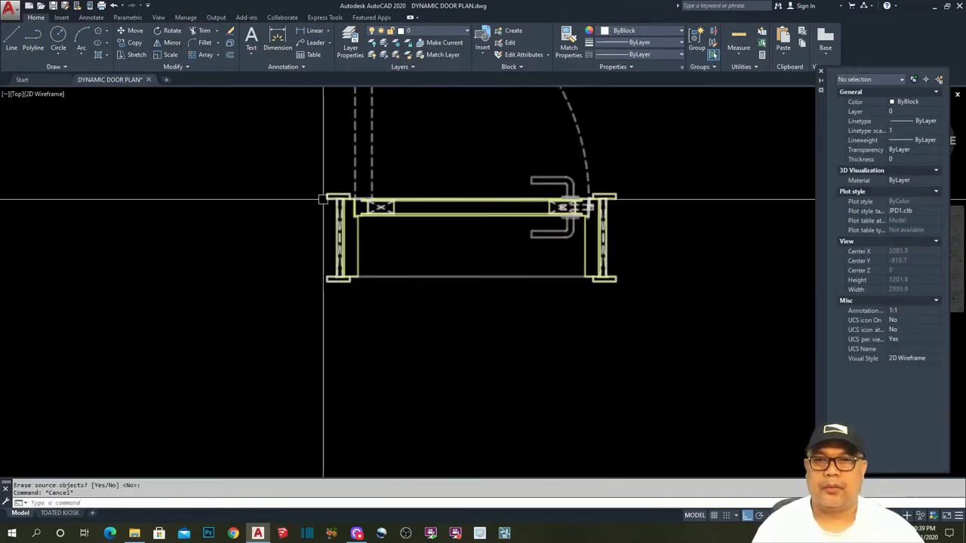
Mirror the two left casing outlines about the door's vertical centre line onto the right jamb, keeping the originals.
{"action": "key", "text": "Escape"}
{"action": "left_click", "coordinate": [280, 162]}
{"action": "left_click", "coordinate": [397, 354]}
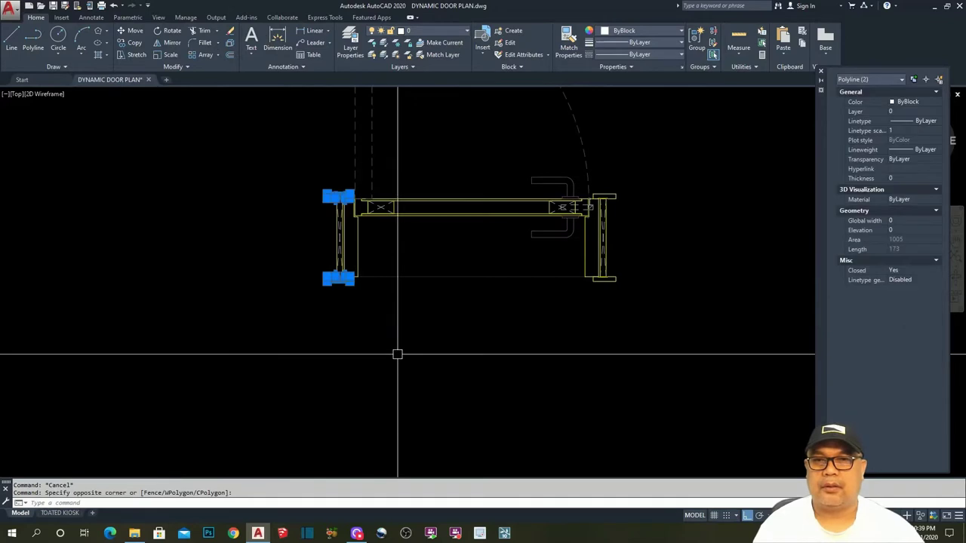
{"action": "left_click", "coordinate": [172, 42]}
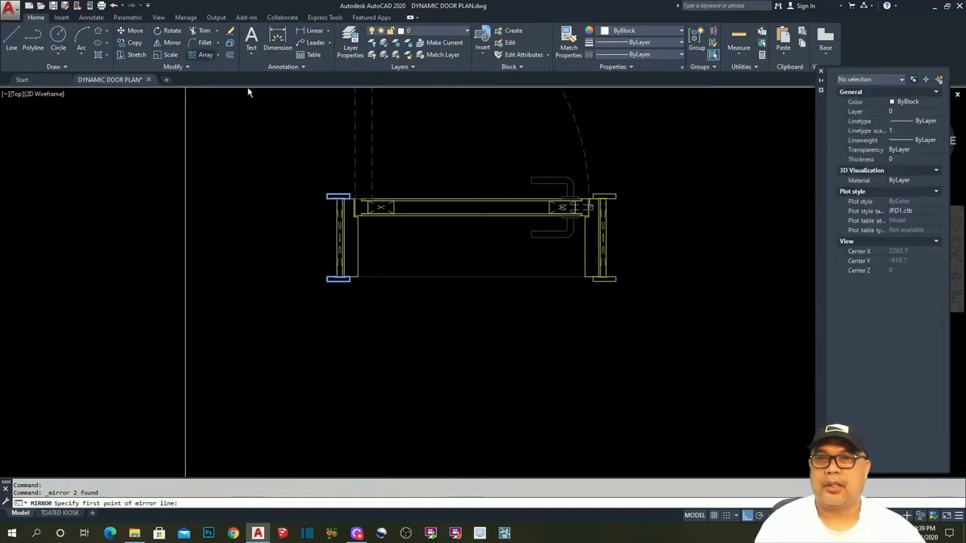
{"action": "left_click", "coordinate": [475, 379]}
{"action": "scroll", "coordinate": [354, 193], "scroll_direction": "up", "scroll_amount": 5}
{"action": "key", "text": "Escape"}
{"action": "key", "text": "Escape"}
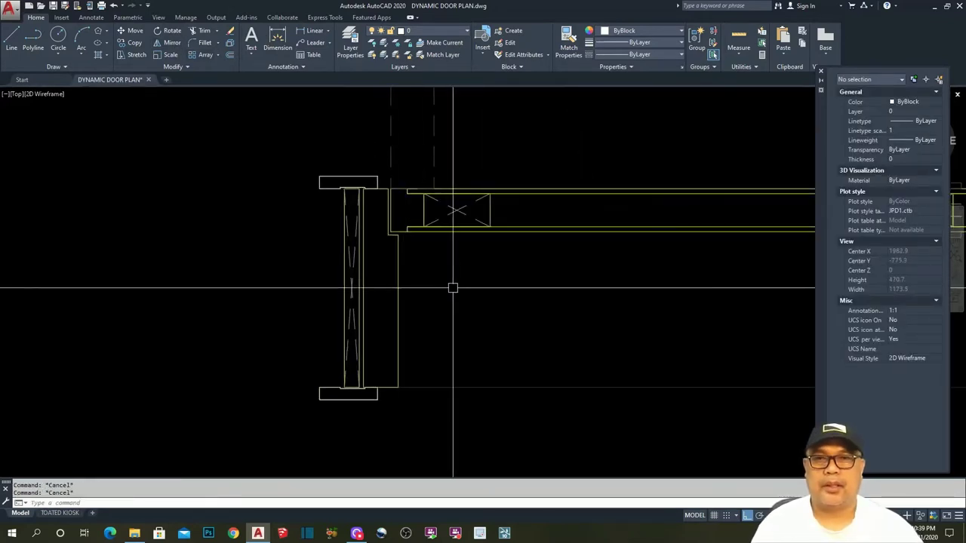
Trace the left jamb profile, including its rebate beside the door leaf, with a closed polyline.
{"action": "type", "text": "pl"}
{"action": "key", "text": "Return"}
{"action": "scroll", "coordinate": [391, 191], "scroll_direction": "up", "scroll_amount": 4}
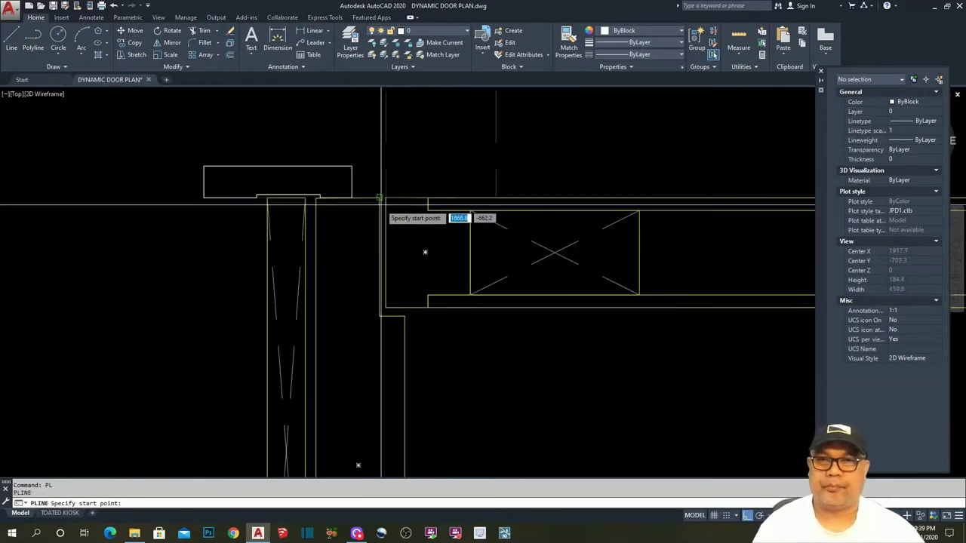
{"action": "left_click", "coordinate": [388, 189]}
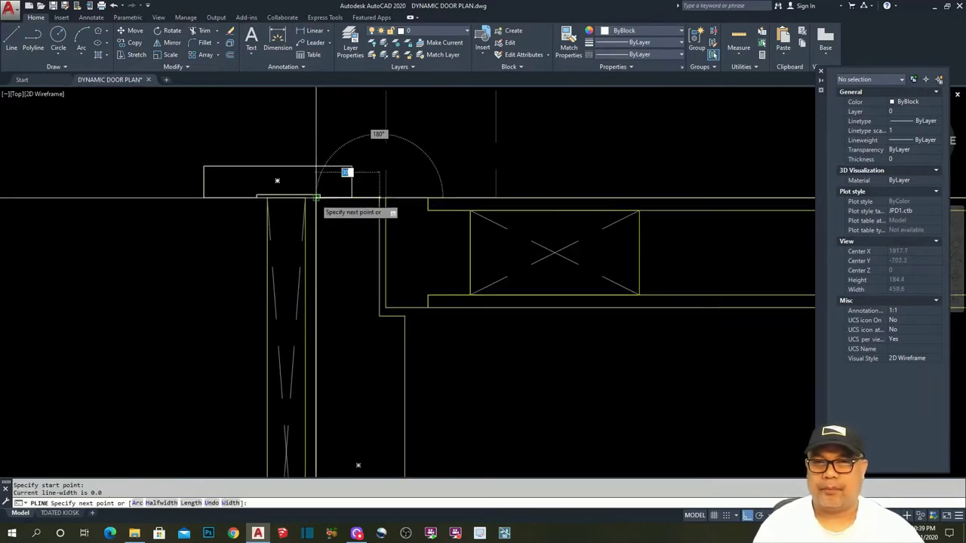
{"action": "left_click", "coordinate": [349, 152]}
{"action": "scroll", "coordinate": [350, 152], "scroll_direction": "down", "scroll_amount": 3}
{"action": "scroll", "coordinate": [325, 377], "scroll_direction": "up", "scroll_amount": 3}
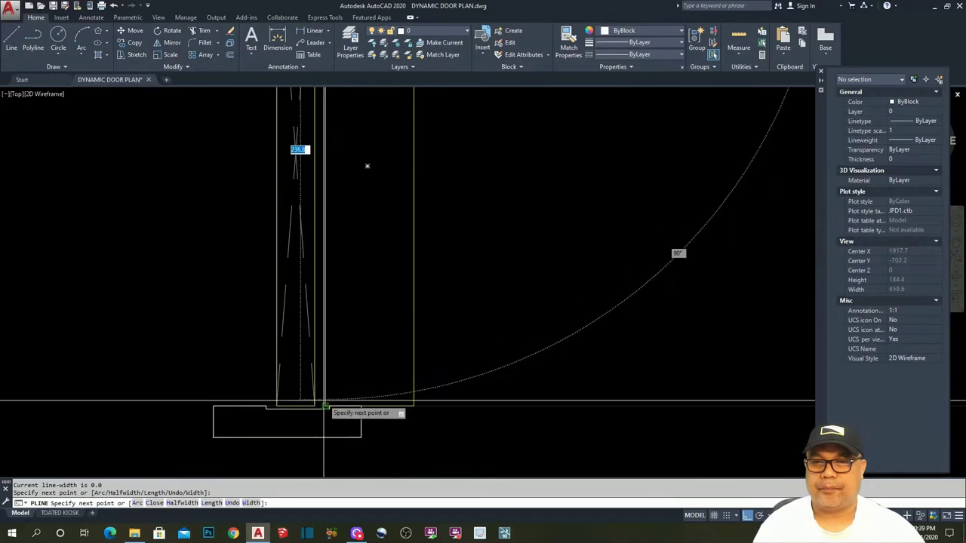
{"action": "scroll", "coordinate": [325, 406], "scroll_direction": "up", "scroll_amount": 2}
{"action": "scroll", "coordinate": [400, 348], "scroll_direction": "down", "scroll_amount": 3}
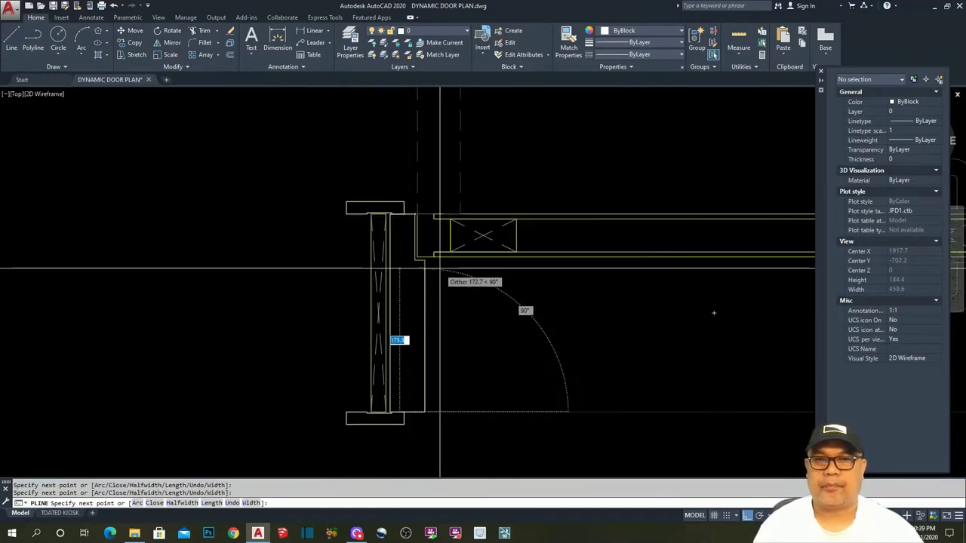
{"action": "scroll", "coordinate": [395, 257], "scroll_direction": "up", "scroll_amount": 3}
{"action": "scroll", "coordinate": [334, 234], "scroll_direction": "down", "scroll_amount": 3}
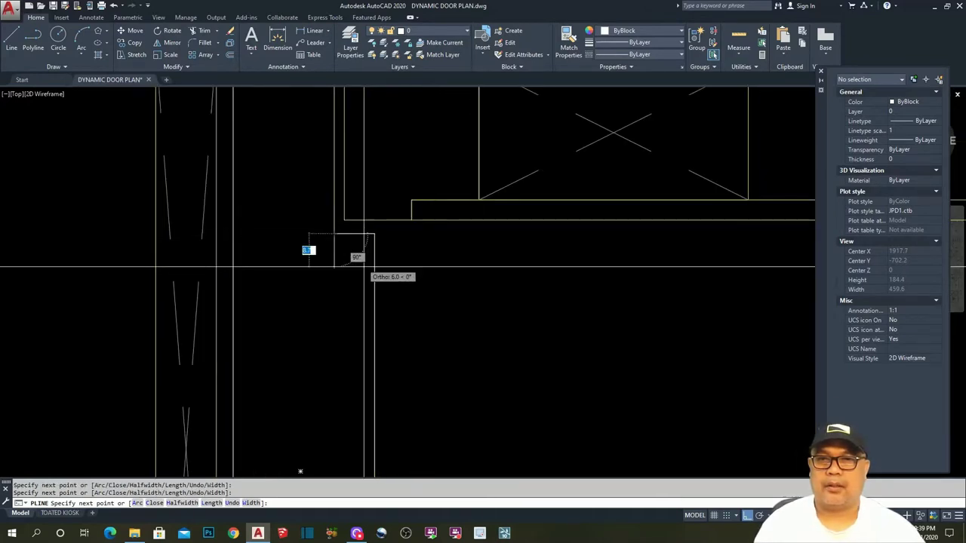
{"action": "scroll", "coordinate": [395, 237], "scroll_direction": "up", "scroll_amount": 3}
{"action": "key", "text": "Escape"}
{"action": "key", "text": "Escape"}
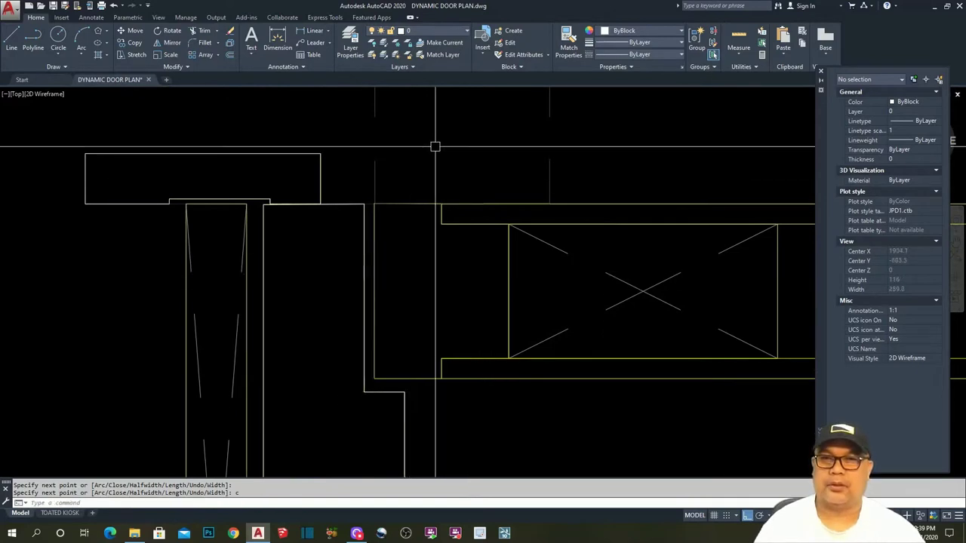
{"action": "scroll", "coordinate": [420, 309], "scroll_direction": "down", "scroll_amount": 3}
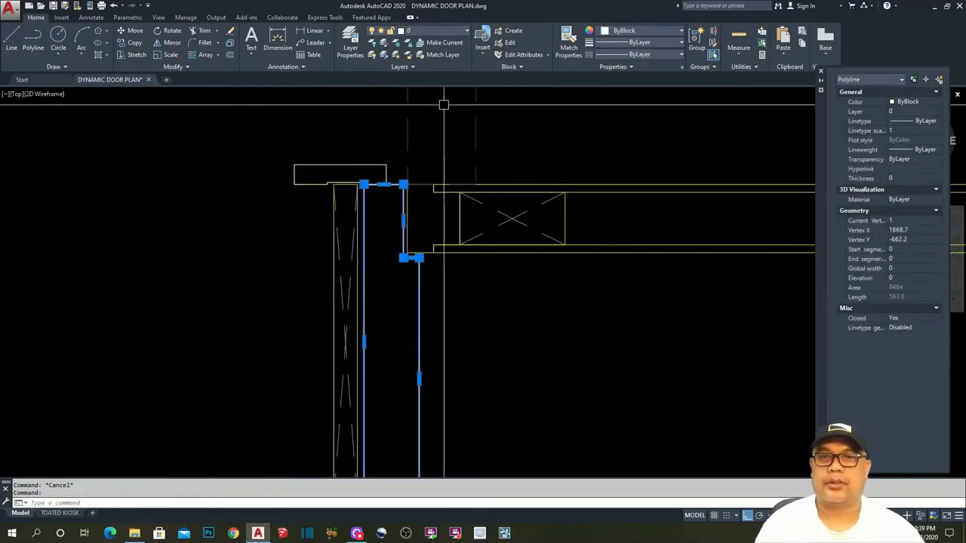
{"action": "key", "text": "Escape"}
Trace the narrow stud between the two left casings with a rectangle.
{"action": "type", "text": "rec"}
{"action": "key", "text": "Return"}
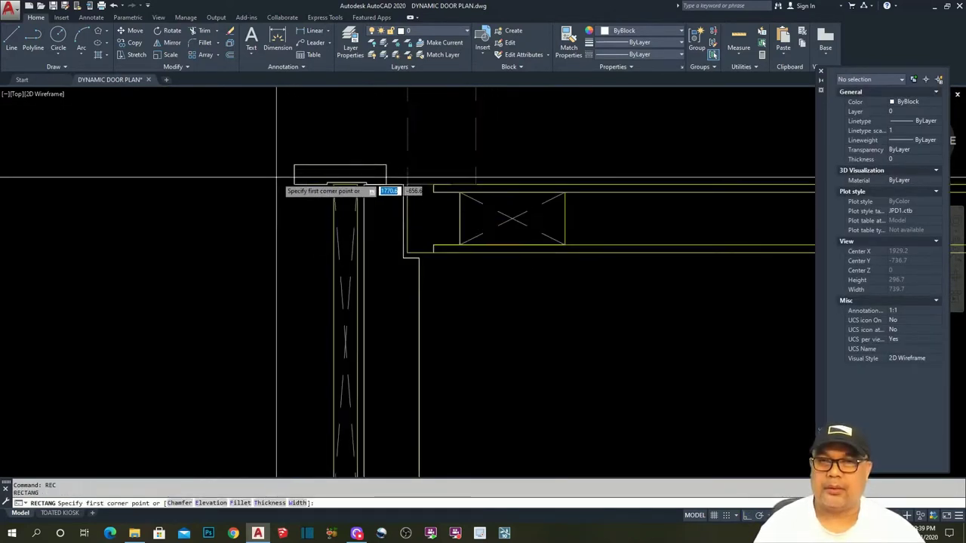
{"action": "scroll", "coordinate": [329, 191], "scroll_direction": "up", "scroll_amount": 2}
{"action": "scroll", "coordinate": [337, 181], "scroll_direction": "down", "scroll_amount": 2}
{"action": "scroll", "coordinate": [408, 339], "scroll_direction": "up", "scroll_amount": 2}
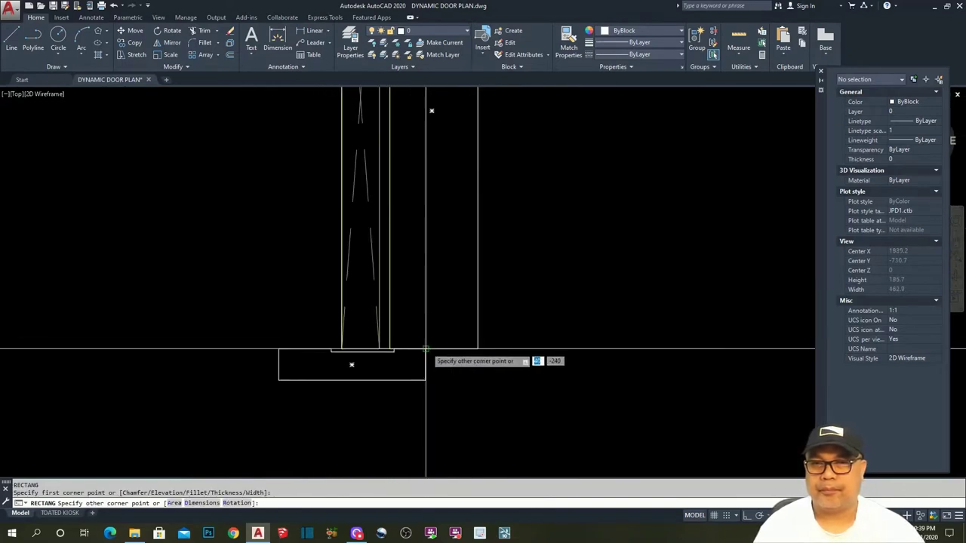
{"action": "left_click", "coordinate": [432, 362]}
{"action": "key", "text": "Escape"}
{"action": "key", "text": "Escape"}
{"action": "scroll", "coordinate": [434, 255], "scroll_direction": "down", "scroll_amount": 4}
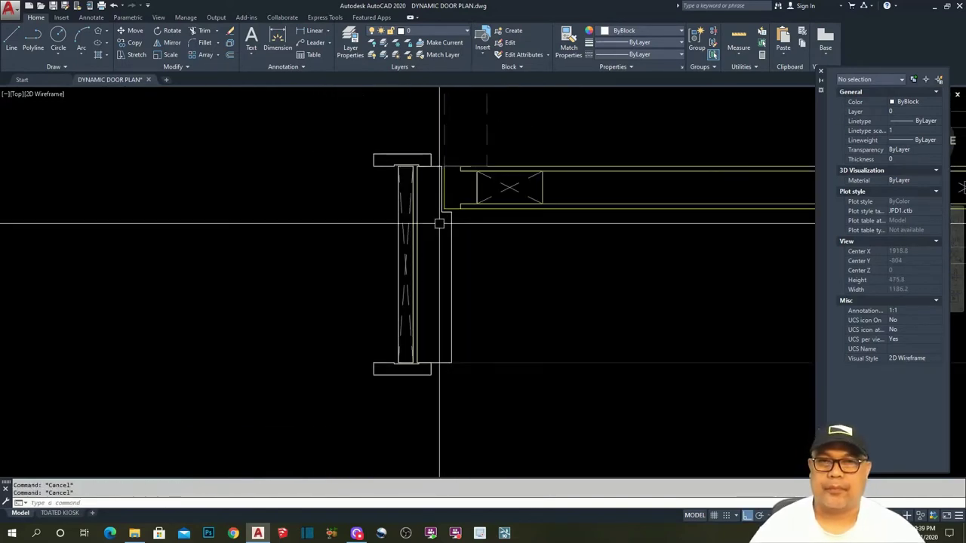
Draw a polyline diagonal across the left stud from its upper-right corner to its lower-left corner.
{"action": "key", "text": "Return"}
{"action": "scroll", "coordinate": [416, 186], "scroll_direction": "up", "scroll_amount": 4}
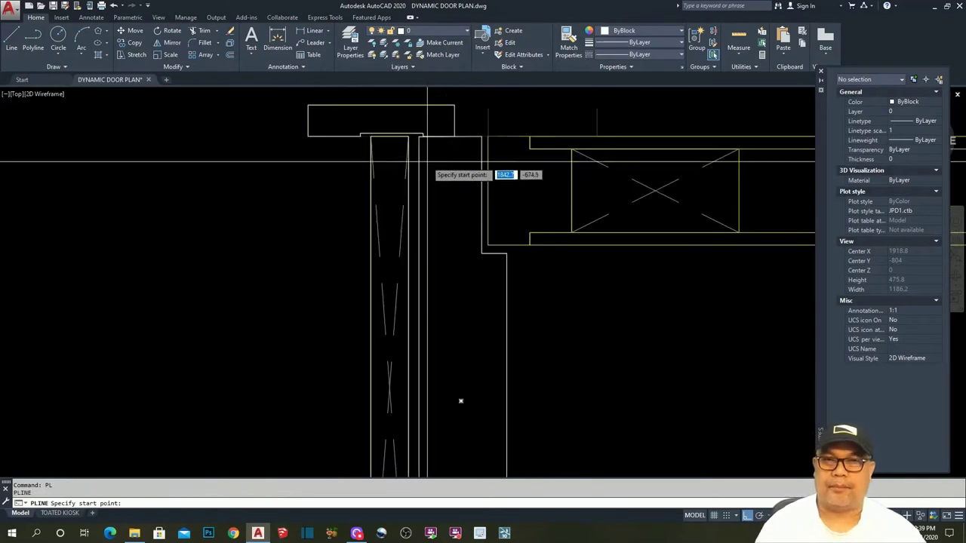
{"action": "left_click", "coordinate": [407, 138]}
{"action": "scroll", "coordinate": [399, 274], "scroll_direction": "down", "scroll_amount": 2}
{"action": "scroll", "coordinate": [410, 431], "scroll_direction": "up", "scroll_amount": 4}
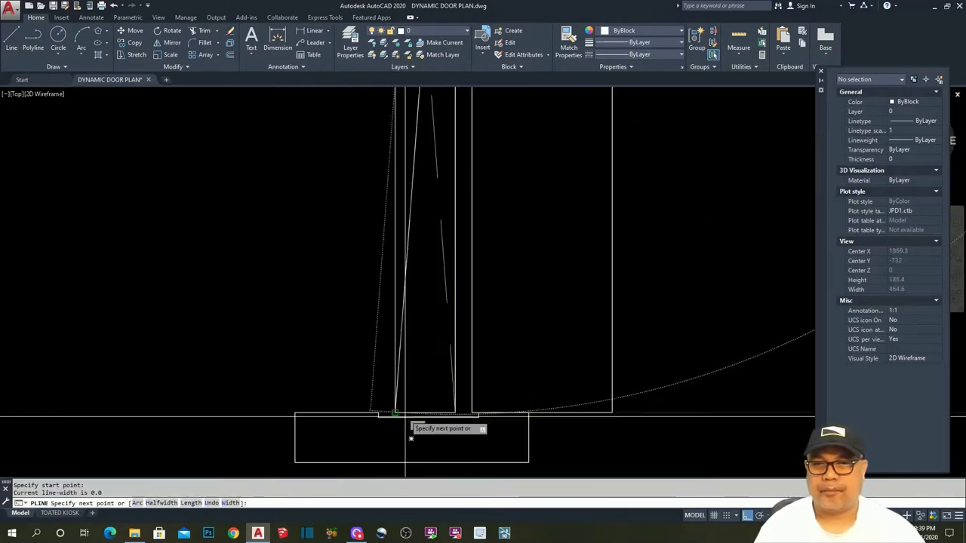
{"action": "left_click", "coordinate": [410, 438]}
{"action": "key", "text": "Escape"}
{"action": "scroll", "coordinate": [486, 402], "scroll_direction": "down", "scroll_amount": 2}
Complete the stud's cross with a second polyline diagonal from its upper-left corner to its lower-right corner.
{"action": "key", "text": "Return"}
{"action": "scroll", "coordinate": [485, 393], "scroll_direction": "down", "scroll_amount": 2}
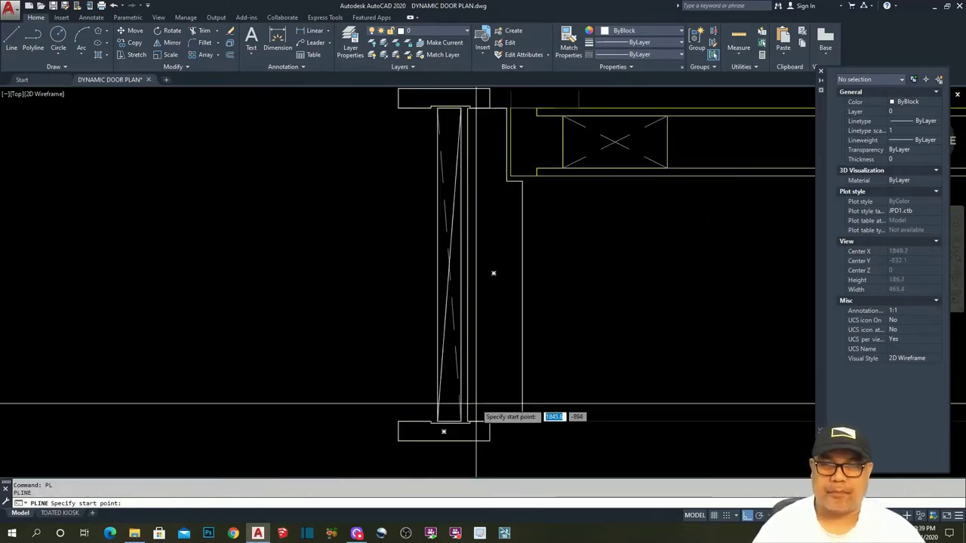
{"action": "left_click", "coordinate": [443, 107]}
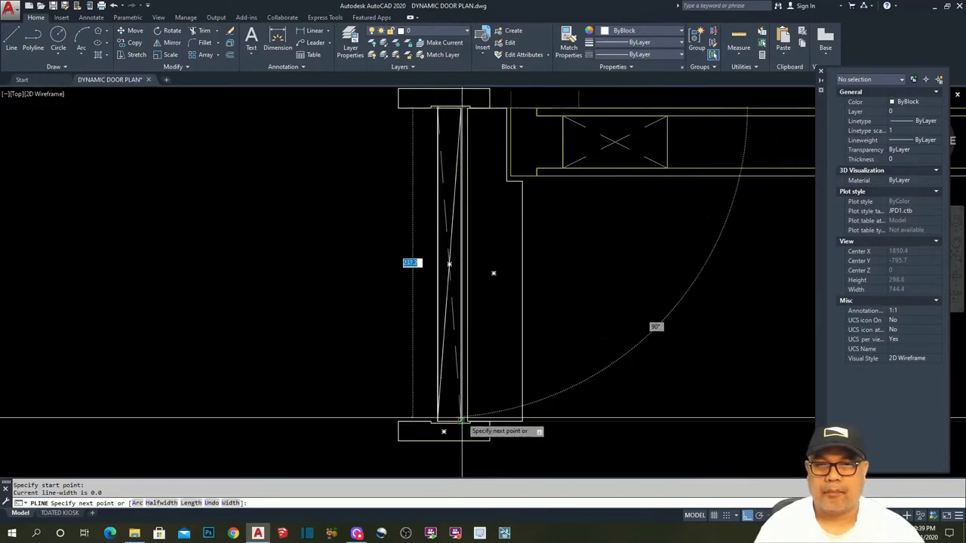
{"action": "scroll", "coordinate": [520, 445], "scroll_direction": "up", "scroll_amount": 3}
{"action": "key", "text": "Escape"}
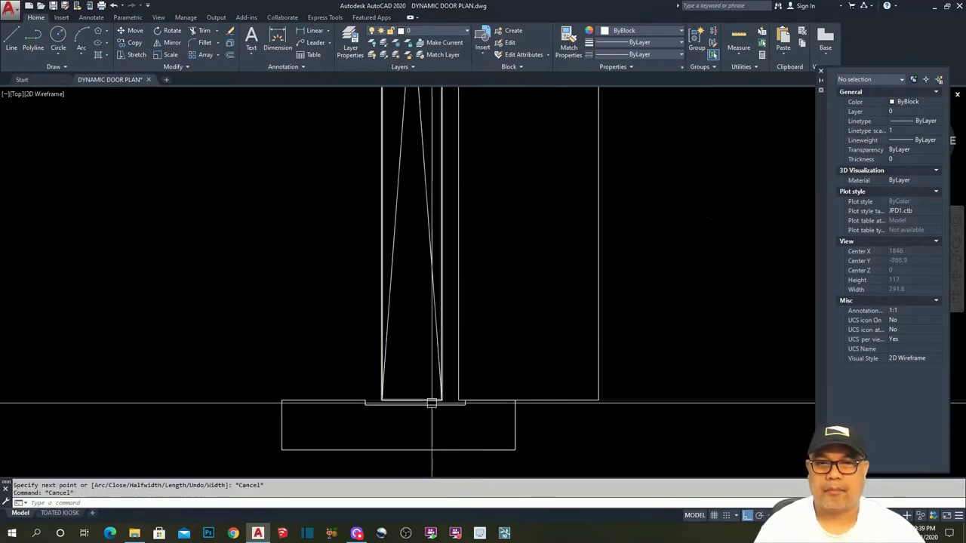
{"action": "left_click", "coordinate": [410, 399]}
{"action": "key", "text": "Escape"}
{"action": "scroll", "coordinate": [454, 383], "scroll_direction": "down", "scroll_amount": 3}
{"action": "key", "text": "Escape"}
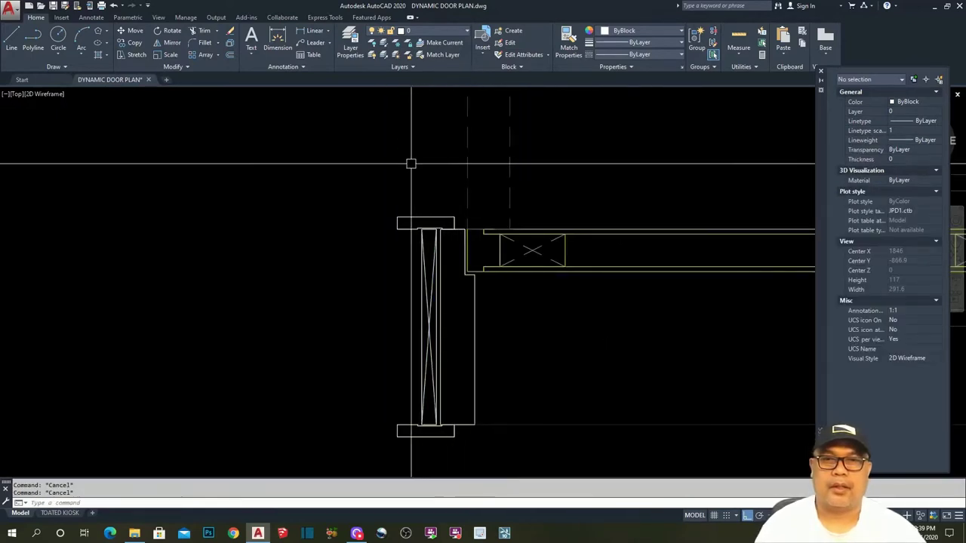
Mirror the left jamb profile, stud rectangle and both diagonals about the door's vertical centre line to the right side, keeping the originals.
{"action": "left_click", "coordinate": [411, 164]}
{"action": "left_click", "coordinate": [502, 463]}
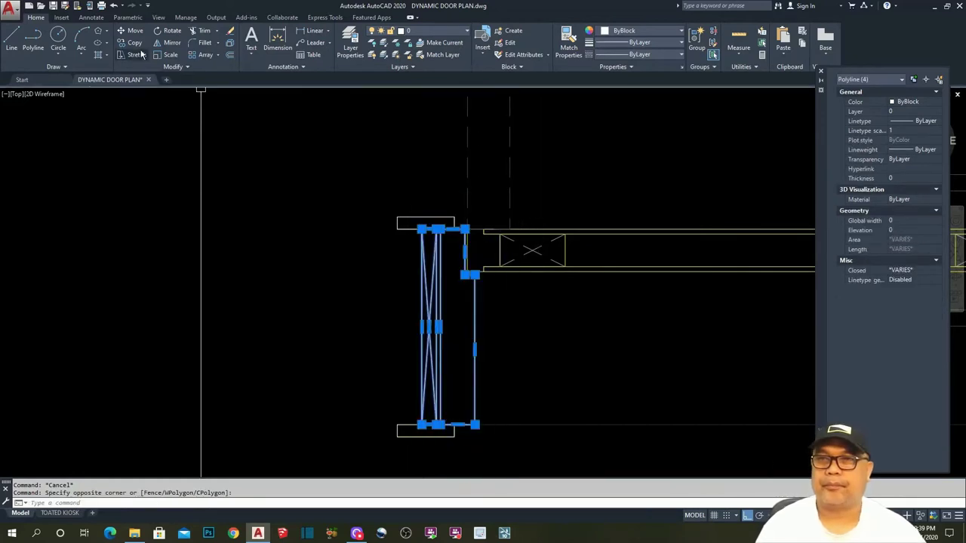
{"action": "left_click", "coordinate": [172, 43]}
{"action": "scroll", "coordinate": [206, 143], "scroll_direction": "down", "scroll_amount": 3}
{"action": "scroll", "coordinate": [430, 202], "scroll_direction": "up", "scroll_amount": 2}
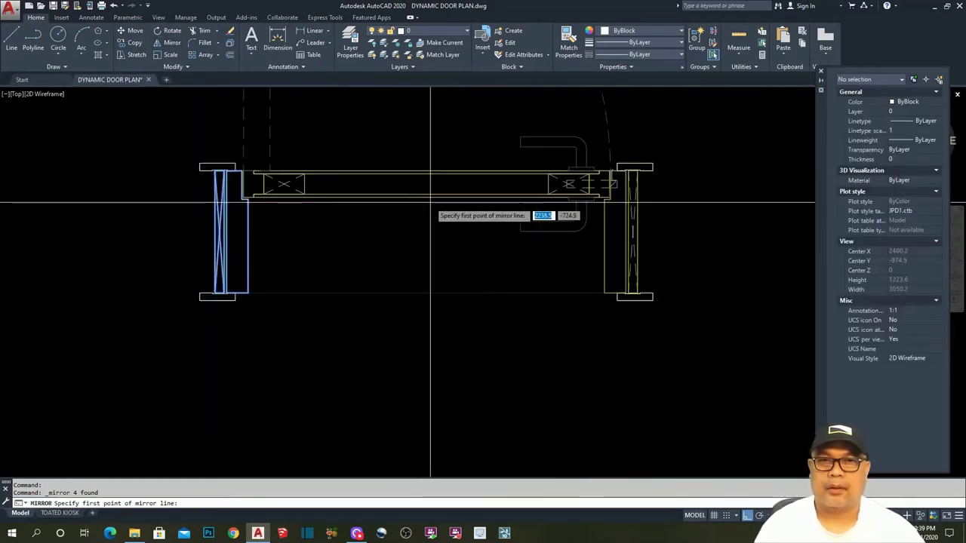
{"action": "left_click", "coordinate": [427, 198]}
{"action": "key", "text": "Escape"}
{"action": "key", "text": "Escape"}
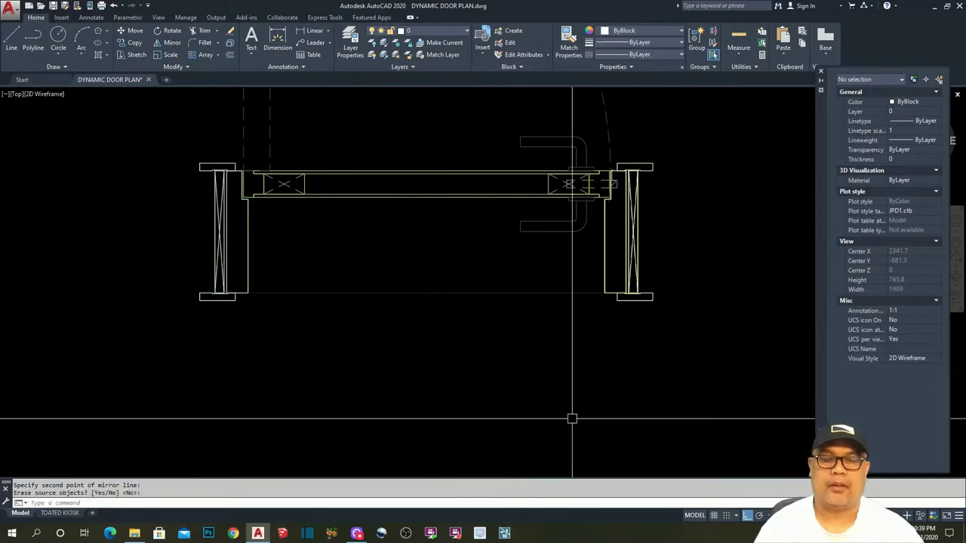
Trace the notched edge piece at the door leaf's left end with a closed polyline.
{"action": "scroll", "coordinate": [596, 243], "scroll_direction": "up", "scroll_amount": 2}
{"action": "scroll", "coordinate": [628, 298], "scroll_direction": "down", "scroll_amount": 5}
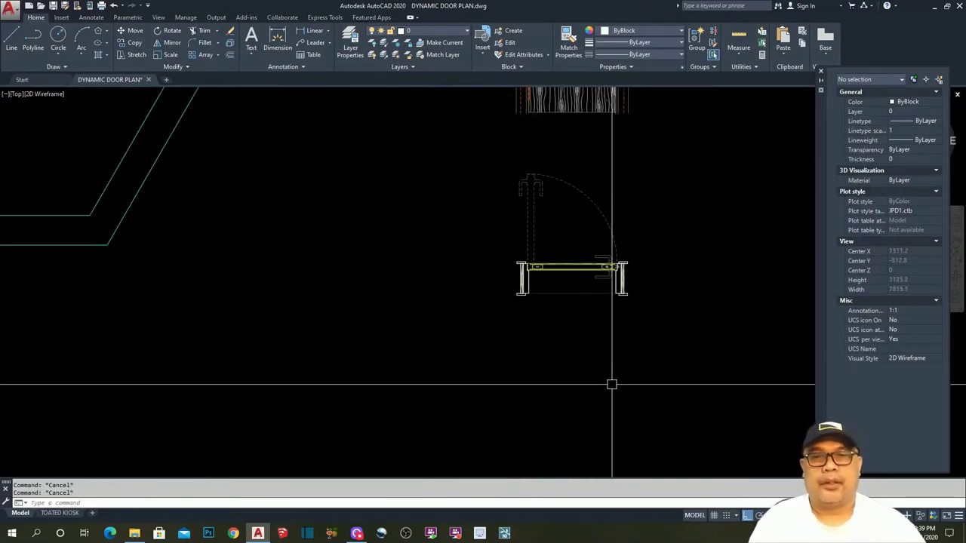
{"action": "scroll", "coordinate": [644, 311], "scroll_direction": "up", "scroll_amount": 4}
{"action": "scroll", "coordinate": [535, 294], "scroll_direction": "up", "scroll_amount": 2}
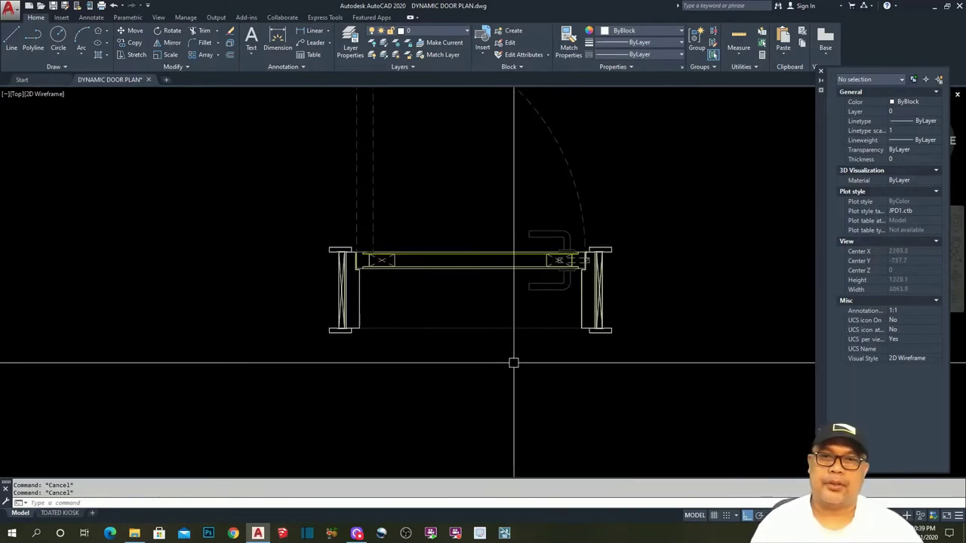
{"action": "scroll", "coordinate": [359, 268], "scroll_direction": "up", "scroll_amount": 2}
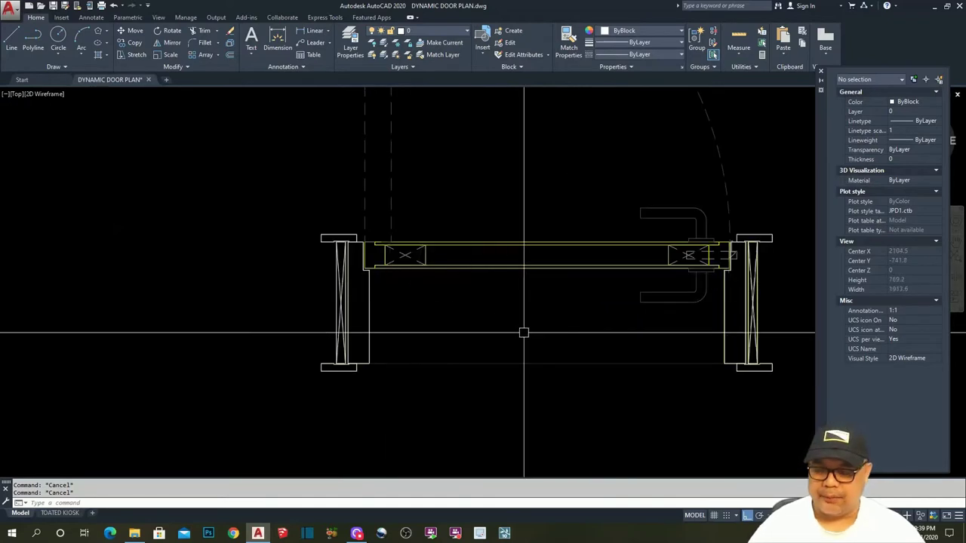
{"action": "key", "text": "Return"}
{"action": "scroll", "coordinate": [374, 257], "scroll_direction": "up", "scroll_amount": 6}
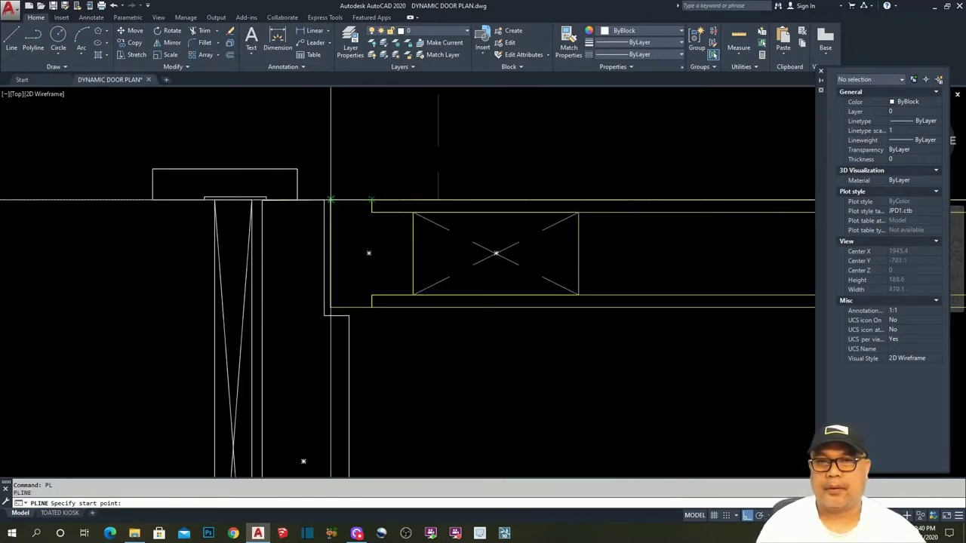
{"action": "left_click", "coordinate": [371, 200]}
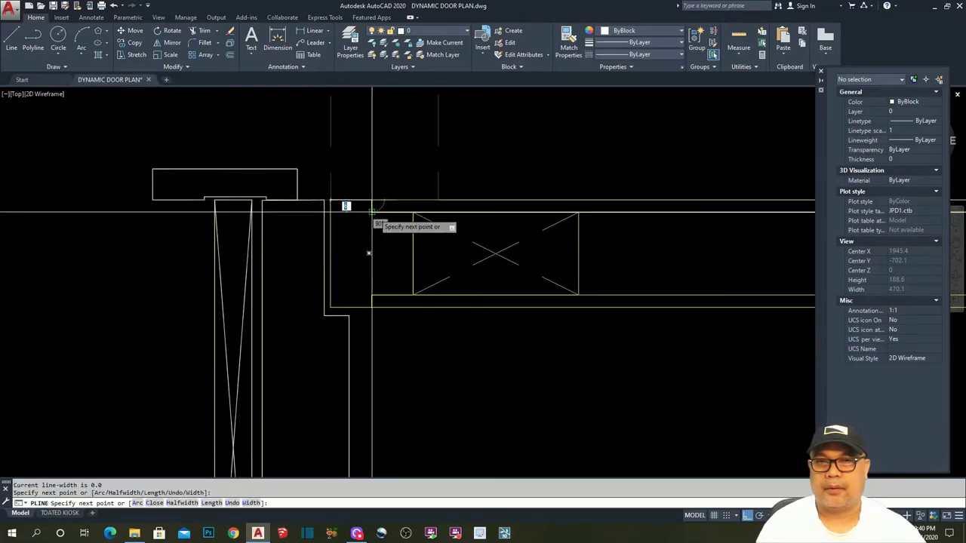
{"action": "left_click", "coordinate": [371, 211]}
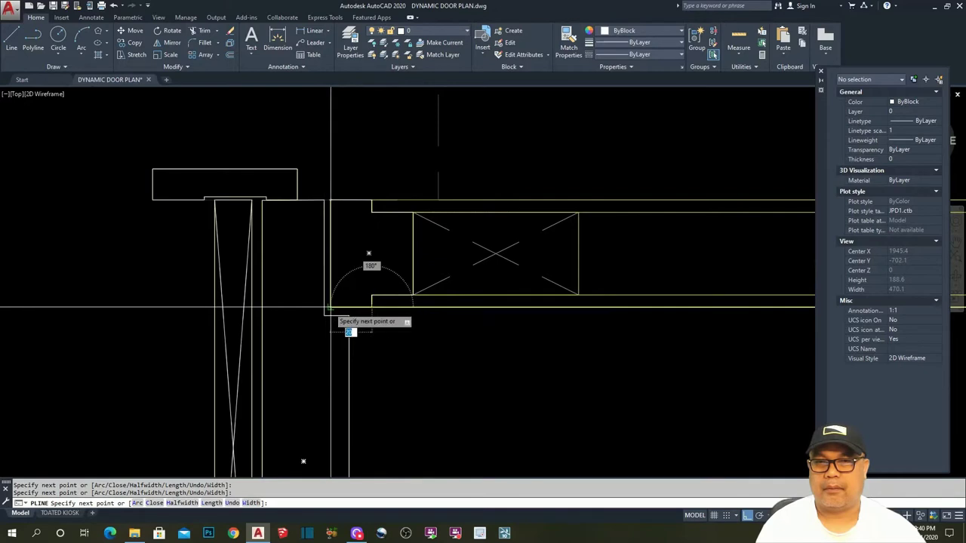
{"action": "type", "text": "c"}
{"action": "key", "text": "Return"}
{"action": "key", "text": "Escape"}
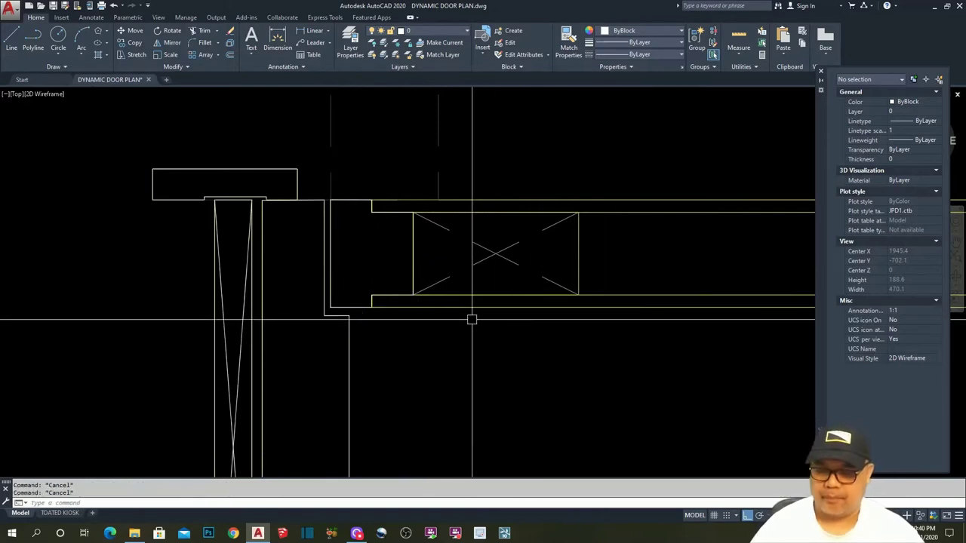
Trace the crossed block next to the door leaf's left edge piece with a rectangle.
{"action": "type", "text": "rec"}
{"action": "key", "text": "Return"}
{"action": "left_click", "coordinate": [413, 296]}
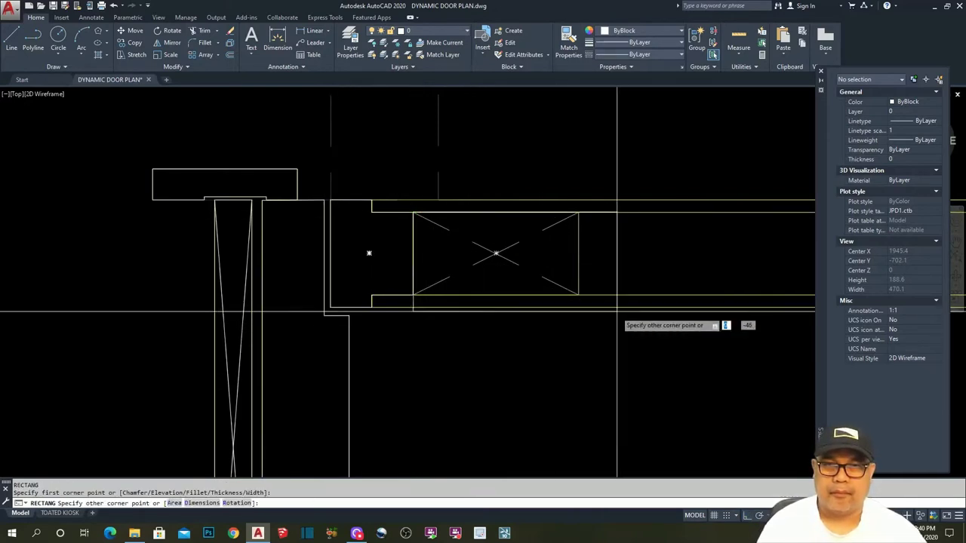
{"action": "key", "text": "Escape"}
{"action": "key", "text": "Escape"}
{"action": "scroll", "coordinate": [529, 309], "scroll_direction": "down", "scroll_amount": 4}
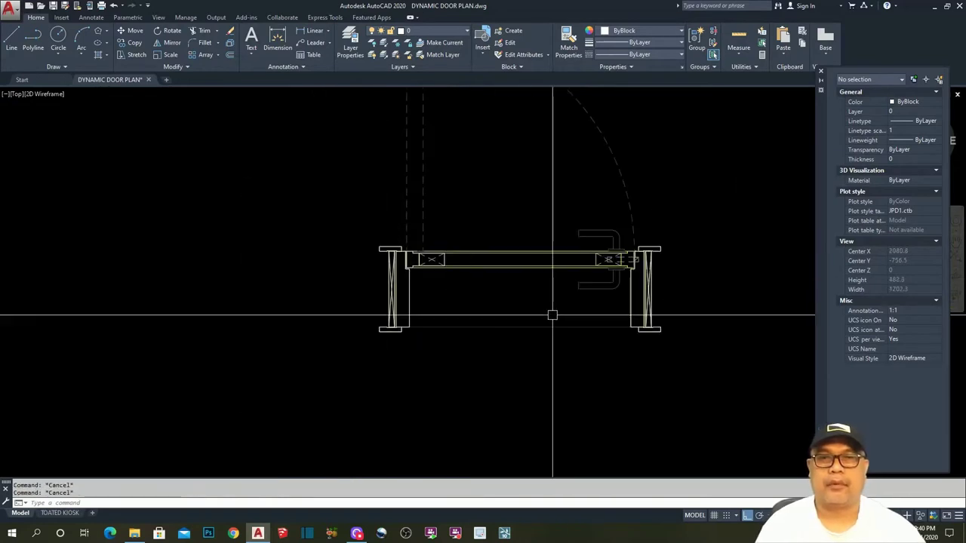
Mirror the leaf's left edge piece and block rectangle about the leaf's midpoint to its right end, keeping the originals.
{"action": "scroll", "coordinate": [400, 257], "scroll_direction": "up", "scroll_amount": 7}
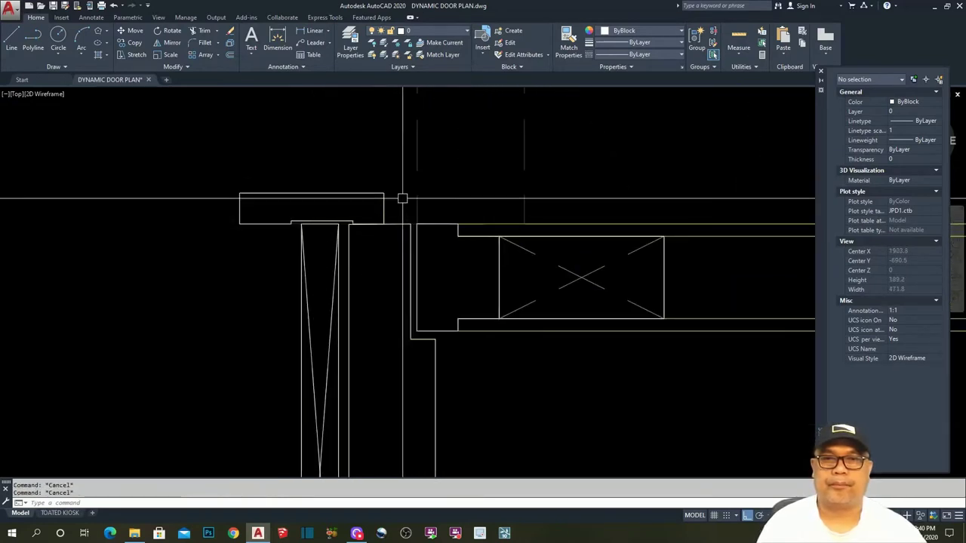
{"action": "scroll", "coordinate": [402, 198], "scroll_direction": "down", "scroll_amount": 2}
{"action": "left_click", "coordinate": [403, 198]}
{"action": "left_click", "coordinate": [596, 302]}
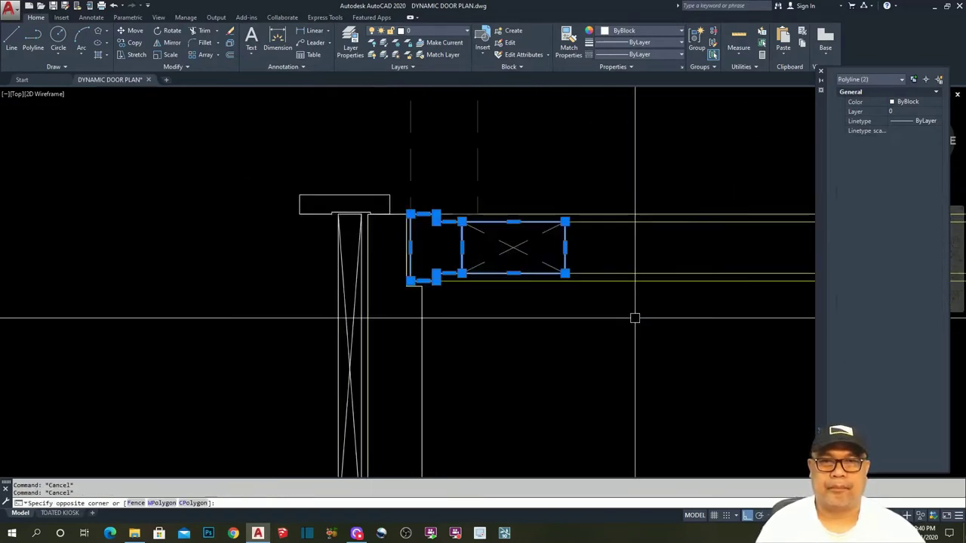
{"action": "left_click", "coordinate": [173, 43]}
{"action": "scroll", "coordinate": [185, 123], "scroll_direction": "down", "scroll_amount": 4}
{"action": "left_click", "coordinate": [455, 160]}
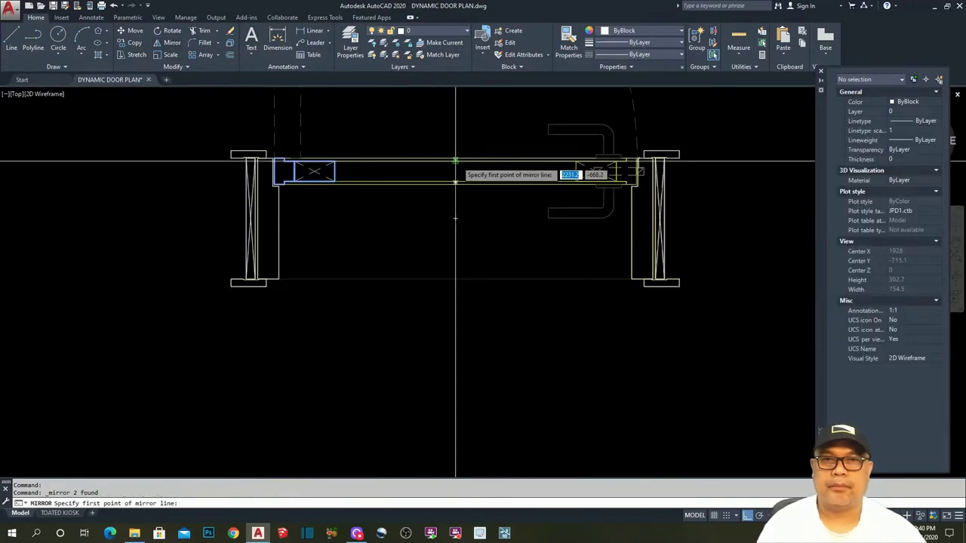
{"action": "key", "text": "Escape"}
{"action": "scroll", "coordinate": [642, 185], "scroll_direction": "up", "scroll_amount": 2}
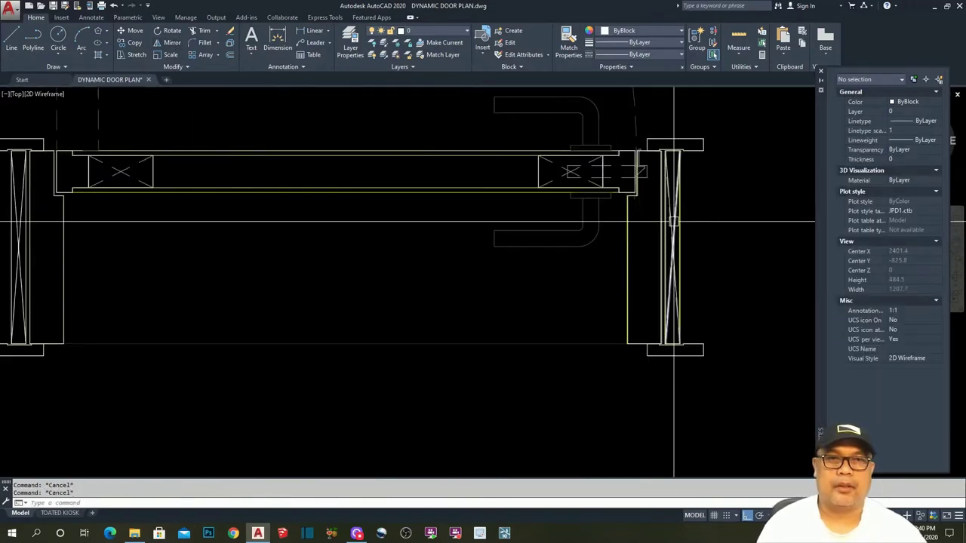
Trace the door leaf's upper skin with a rectangle running between the notches of the two edge pieces.
{"action": "type", "text": "ec"}
{"action": "key", "text": "Return"}
{"action": "scroll", "coordinate": [84, 181], "scroll_direction": "up", "scroll_amount": 4}
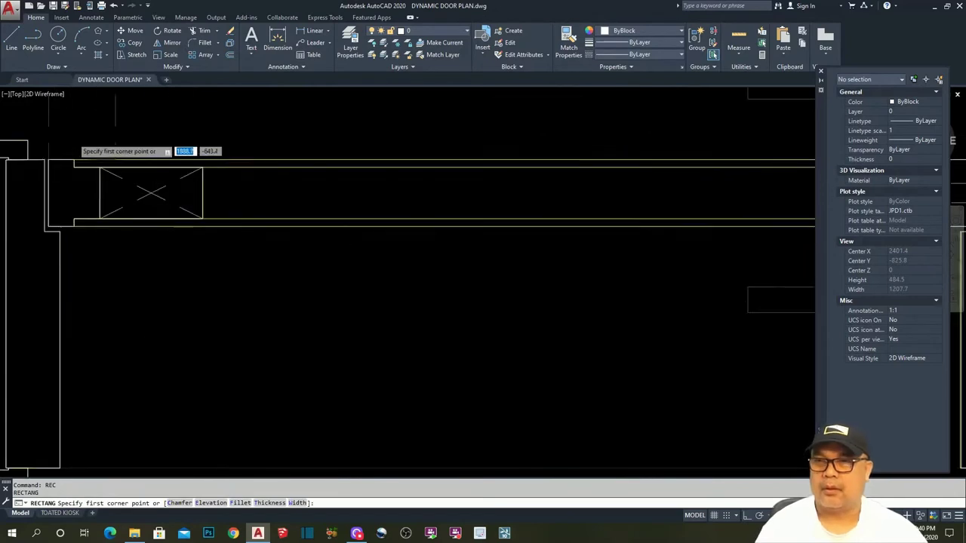
{"action": "left_click", "coordinate": [75, 172]}
{"action": "scroll", "coordinate": [421, 222], "scroll_direction": "down", "scroll_amount": 4}
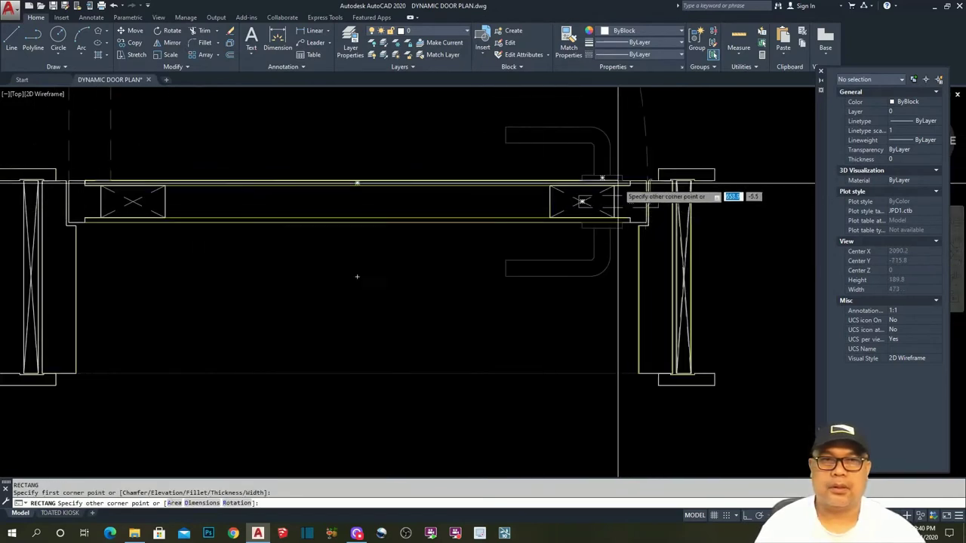
{"action": "scroll", "coordinate": [625, 198], "scroll_direction": "up", "scroll_amount": 4}
{"action": "key", "text": "Escape"}
{"action": "scroll", "coordinate": [621, 239], "scroll_direction": "down", "scroll_amount": 4}
{"action": "scroll", "coordinate": [584, 297], "scroll_direction": "up", "scroll_amount": 1}
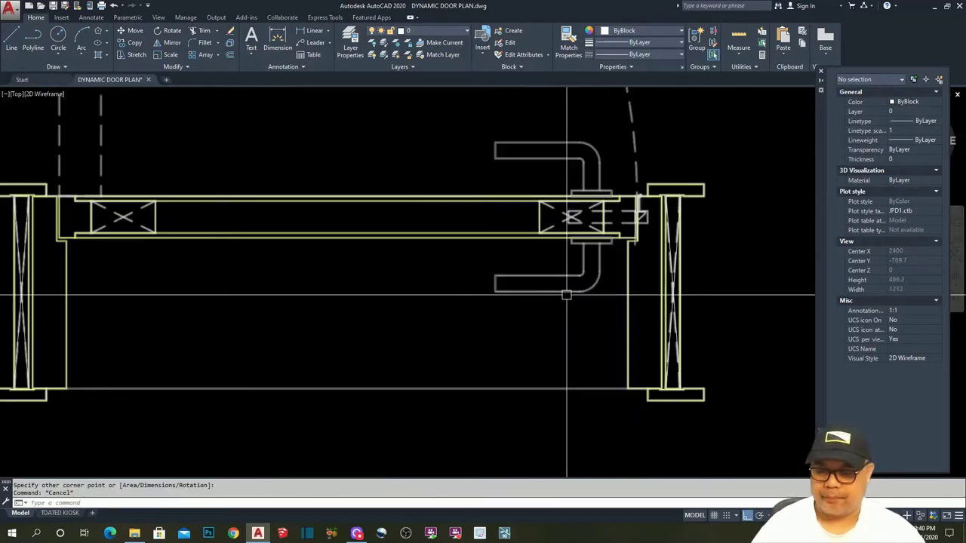
Trace the door leaf's lower skin with a rectangle running between the notches of the two edge pieces.
{"action": "type", "text": "rec"}
{"action": "key", "text": "Return"}
{"action": "scroll", "coordinate": [468, 271], "scroll_direction": "down", "scroll_amount": 3}
{"action": "scroll", "coordinate": [309, 226], "scroll_direction": "up", "scroll_amount": 5}
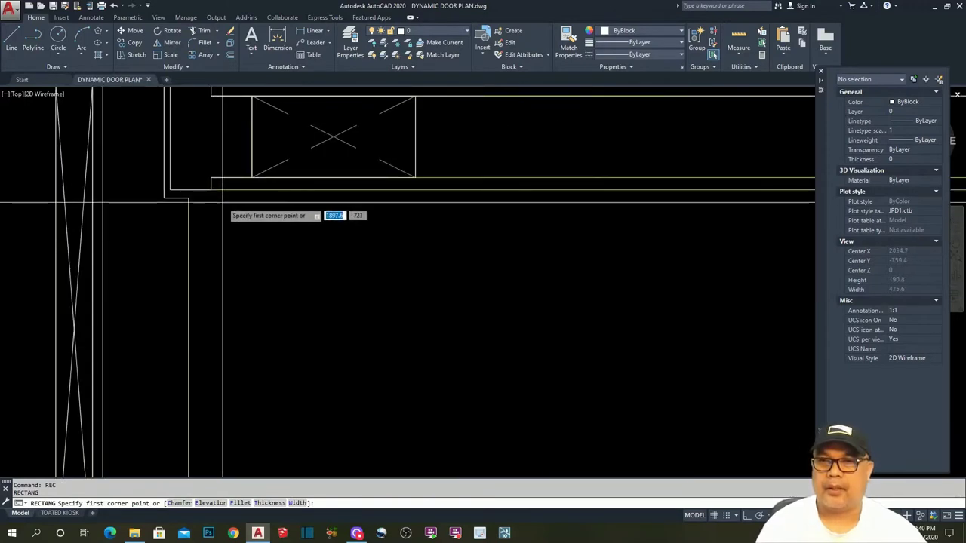
{"action": "left_click", "coordinate": [211, 178]}
{"action": "scroll", "coordinate": [431, 244], "scroll_direction": "down", "scroll_amount": 4}
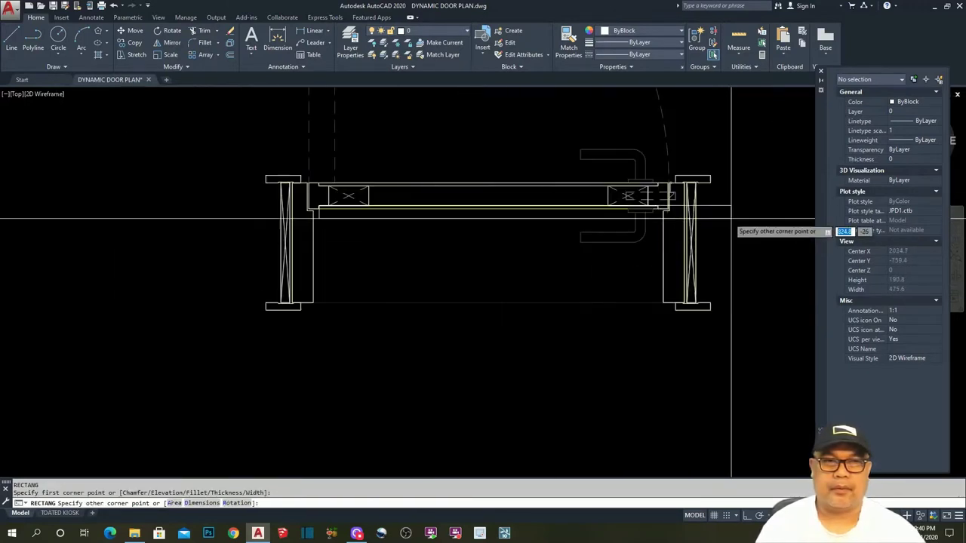
{"action": "scroll", "coordinate": [647, 229], "scroll_direction": "up", "scroll_amount": 5}
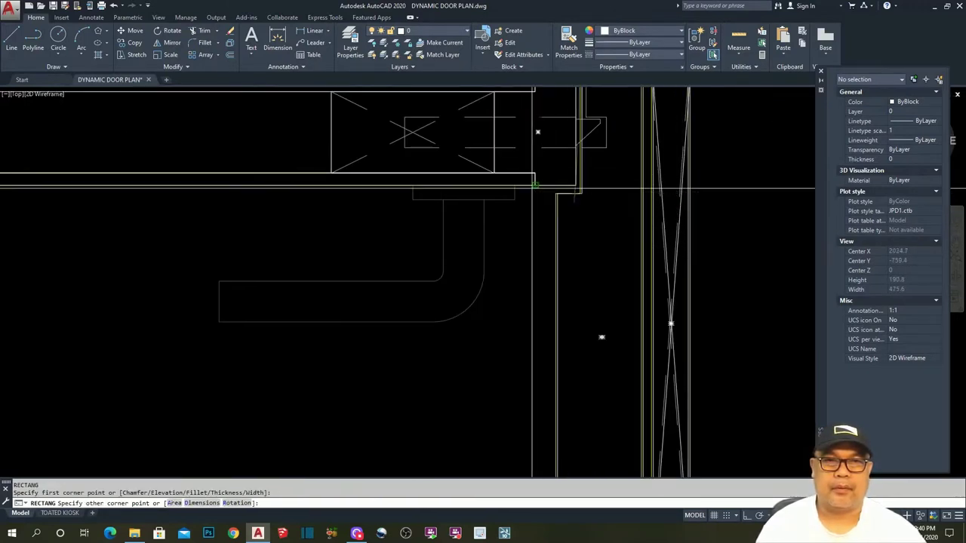
{"action": "left_click", "coordinate": [623, 212]}
{"action": "key", "text": "Escape"}
{"action": "scroll", "coordinate": [753, 390], "scroll_direction": "down", "scroll_amount": 5}
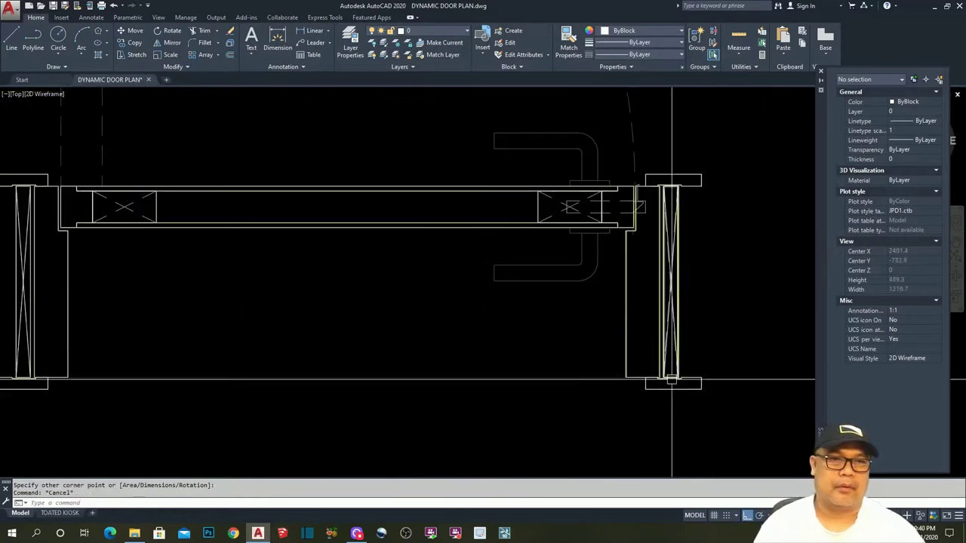
Draw both crossing diagonals in the door leaf's left block as two separate polylines between its opposite corners.
{"action": "scroll", "coordinate": [705, 330], "scroll_direction": "up", "scroll_amount": 4}
{"action": "scroll", "coordinate": [646, 184], "scroll_direction": "down", "scroll_amount": 4}
{"action": "scroll", "coordinate": [345, 295], "scroll_direction": "down", "scroll_amount": 2}
{"action": "scroll", "coordinate": [459, 347], "scroll_direction": "up", "scroll_amount": 4}
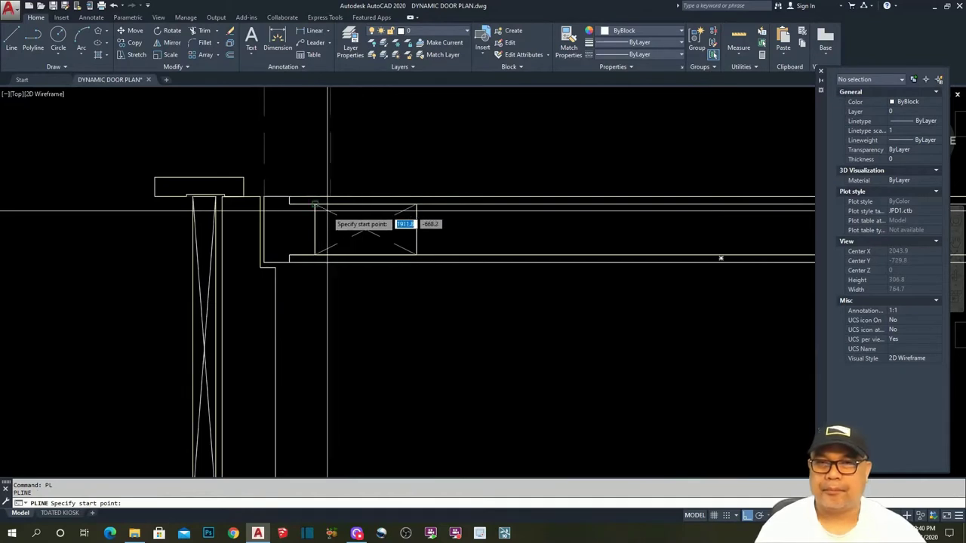
{"action": "left_click", "coordinate": [314, 204]}
{"action": "left_click", "coordinate": [416, 254]}
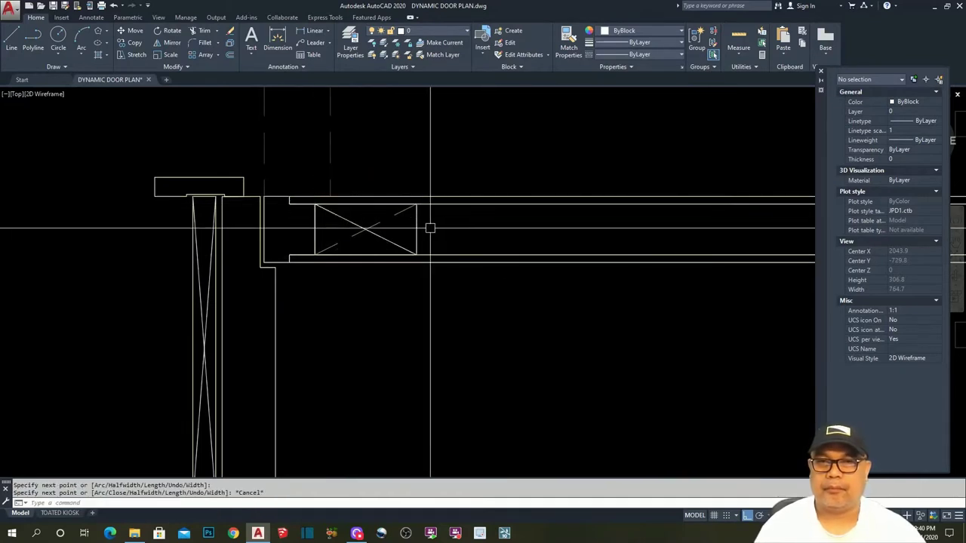
{"action": "key", "text": "Return"}
{"action": "key", "text": "Return"}
{"action": "left_click", "coordinate": [417, 204]}
{"action": "left_click", "coordinate": [314, 256]}
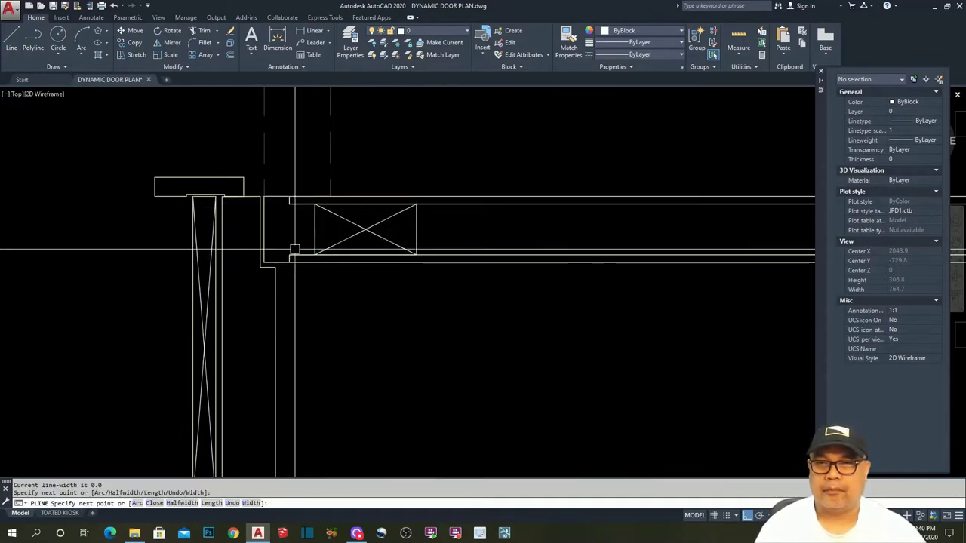
{"action": "key", "text": "Escape"}
{"action": "key", "text": "Escape"}
Draw both crossing diagonals in the door leaf's right block as polylines between its opposite corners.
{"action": "scroll", "coordinate": [697, 302], "scroll_direction": "down", "scroll_amount": 2}
{"action": "scroll", "coordinate": [682, 282], "scroll_direction": "up", "scroll_amount": 4}
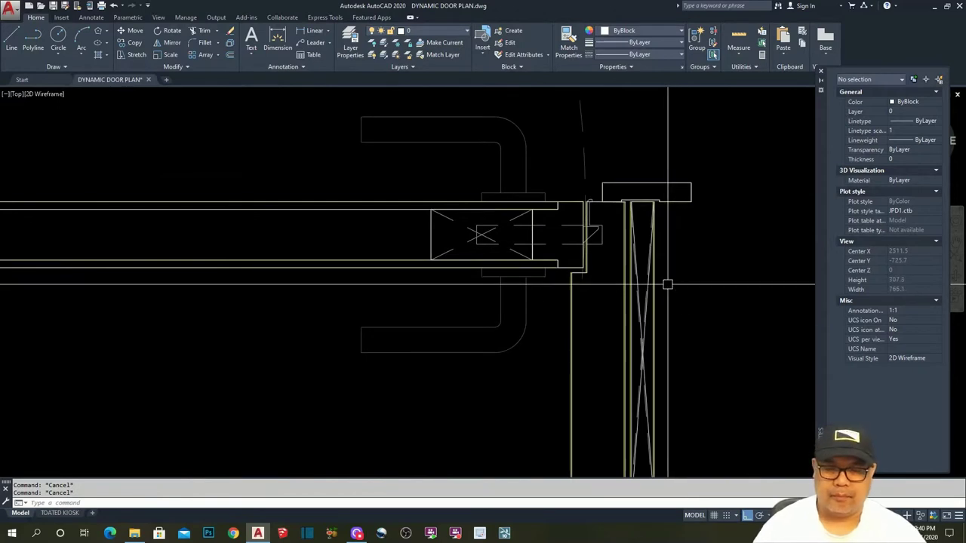
{"action": "key", "text": "Return"}
{"action": "left_click", "coordinate": [431, 210]}
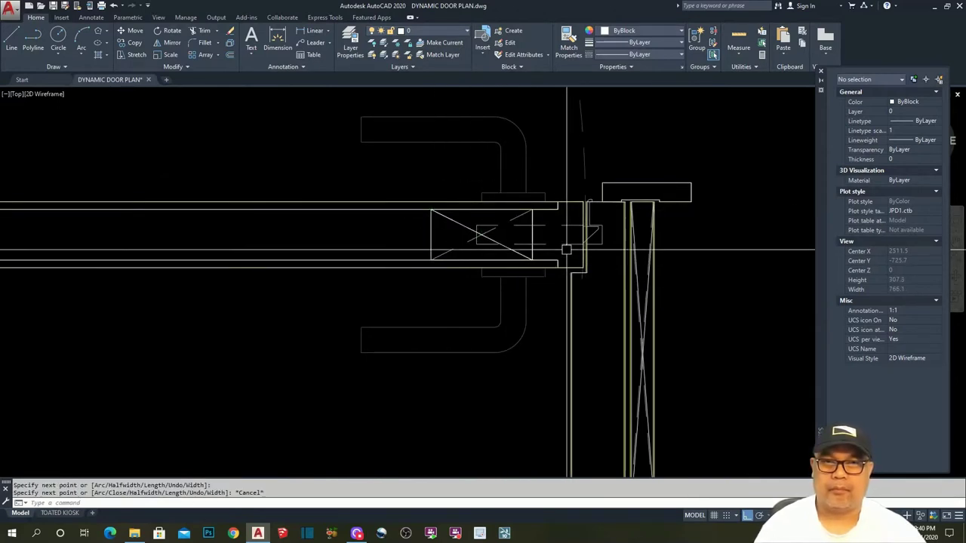
{"action": "scroll", "coordinate": [591, 250], "scroll_direction": "down", "scroll_amount": 3}
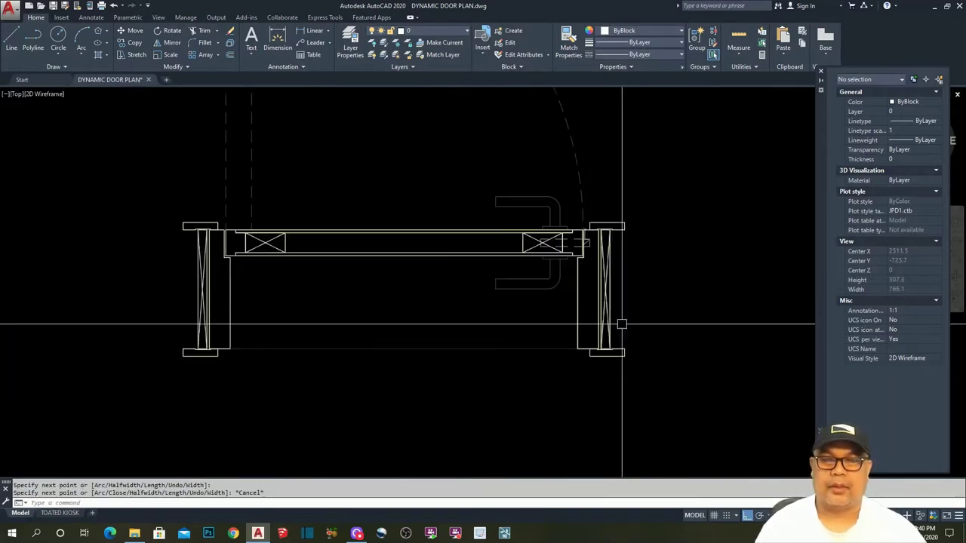
{"action": "key", "text": "Escape"}
Move all the traced door parts about 2100 units horizontally to the right, clear of the dynamic door block.
{"action": "scroll", "coordinate": [514, 254], "scroll_direction": "down", "scroll_amount": 3}
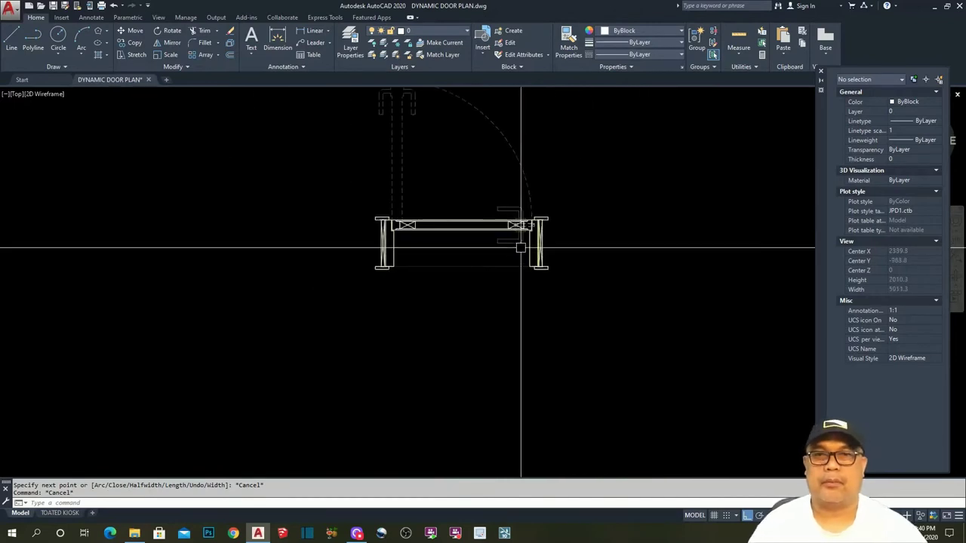
{"action": "middle_click_drag", "start_coordinate": [520, 254], "coordinate": [485, 267]}
{"action": "scroll", "coordinate": [527, 257], "scroll_direction": "up", "scroll_amount": 2}
{"action": "scroll", "coordinate": [466, 269], "scroll_direction": "down", "scroll_amount": 2}
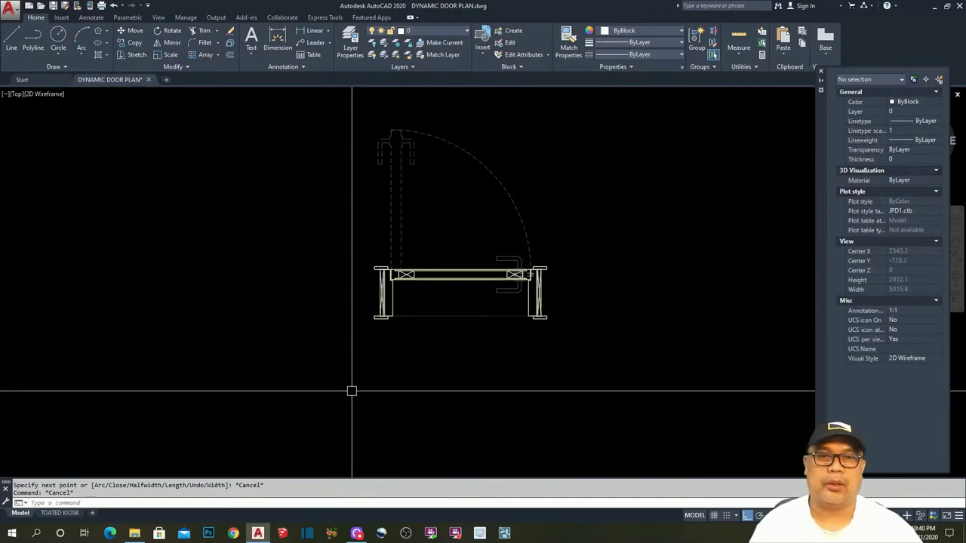
{"action": "middle_click_drag", "start_coordinate": [475, 310], "coordinate": [416, 287]}
{"action": "left_click", "coordinate": [244, 186]}
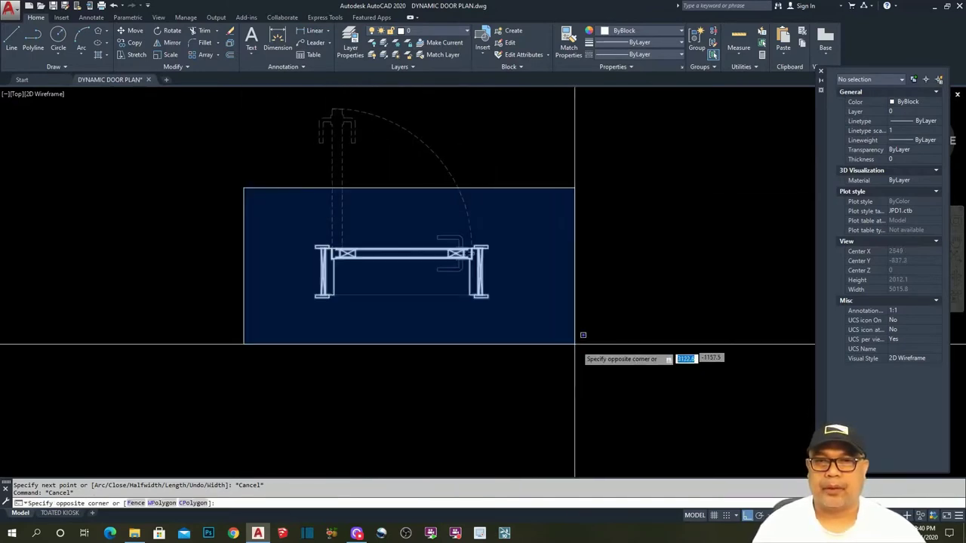
{"action": "left_click", "coordinate": [639, 372]}
{"action": "type", "text": "m"}
{"action": "key", "text": "Return"}
{"action": "left_click", "coordinate": [398, 276]}
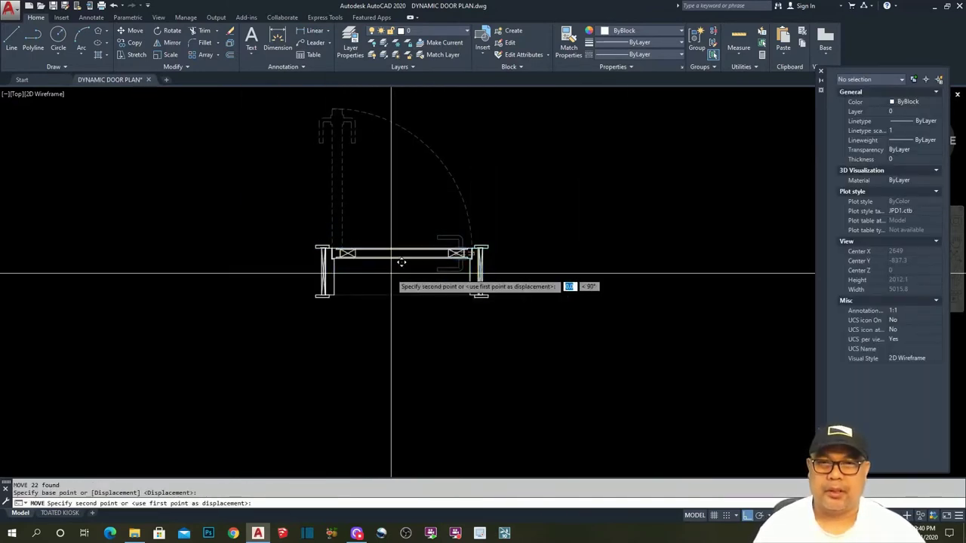
{"action": "scroll", "coordinate": [423, 276], "scroll_direction": "down", "scroll_amount": 3}
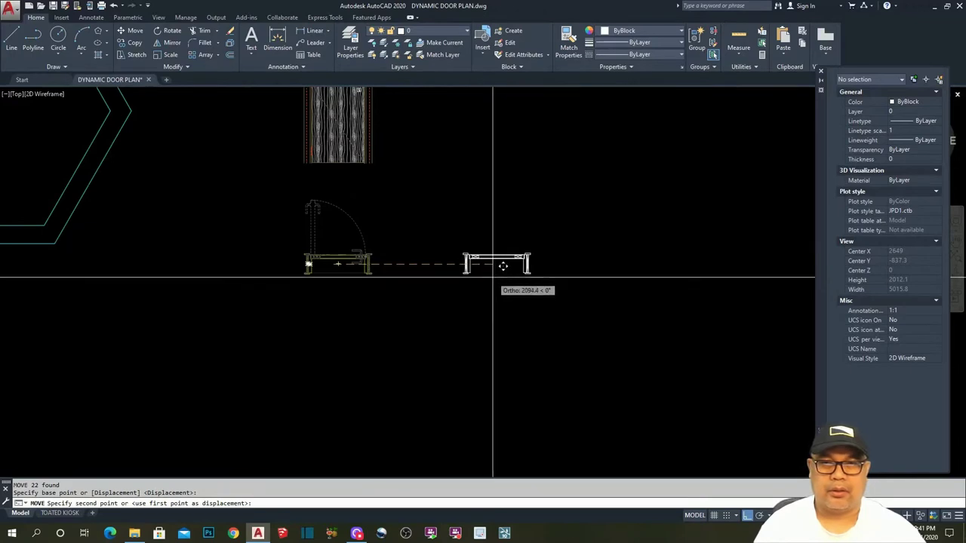
{"action": "scroll", "coordinate": [503, 266], "scroll_direction": "up", "scroll_amount": 3}
{"action": "key", "text": "Escape"}
{"action": "key", "text": "Escape"}
Copy the dynamic door block horizontally into the gap before the traced parts and explode the copy.
{"action": "scroll", "coordinate": [571, 328], "scroll_direction": "down", "scroll_amount": 2}
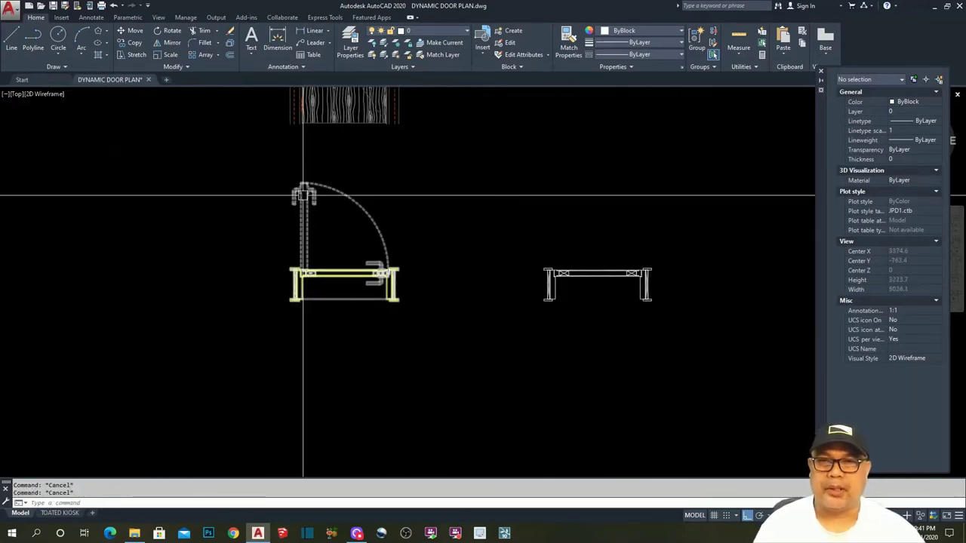
{"action": "scroll", "coordinate": [344, 194], "scroll_direction": "up", "scroll_amount": 2}
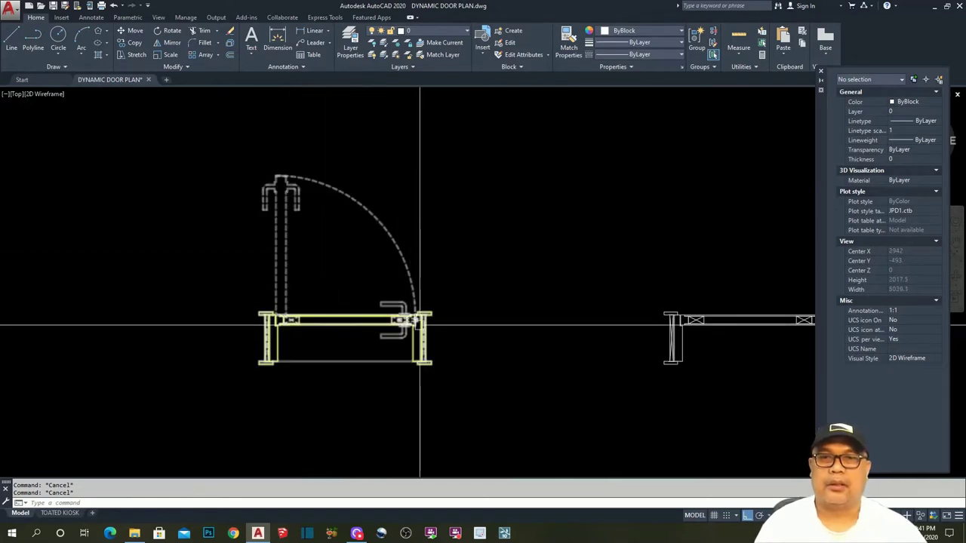
{"action": "scroll", "coordinate": [399, 339], "scroll_direction": "up", "scroll_amount": 2}
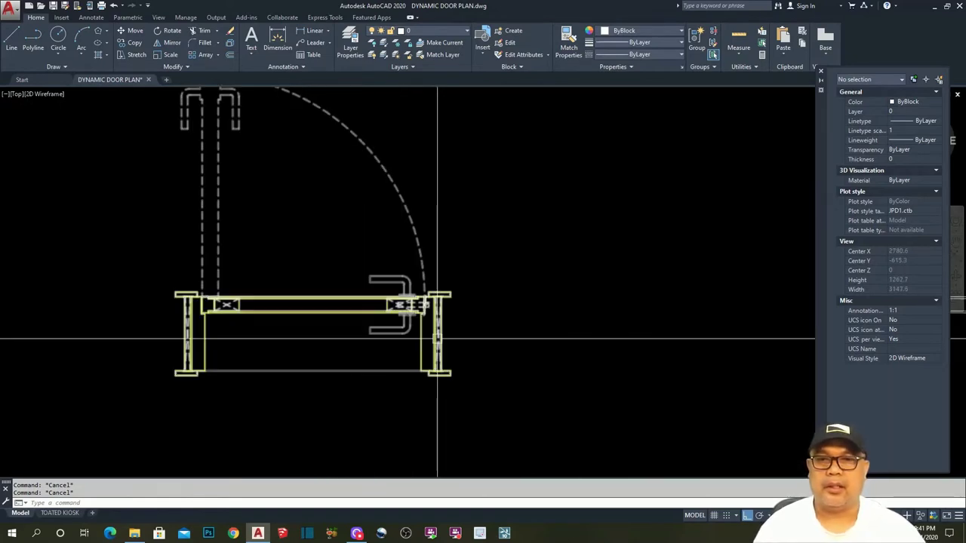
{"action": "scroll", "coordinate": [388, 332], "scroll_direction": "down", "scroll_amount": 4}
{"action": "scroll", "coordinate": [410, 276], "scroll_direction": "up", "scroll_amount": 2}
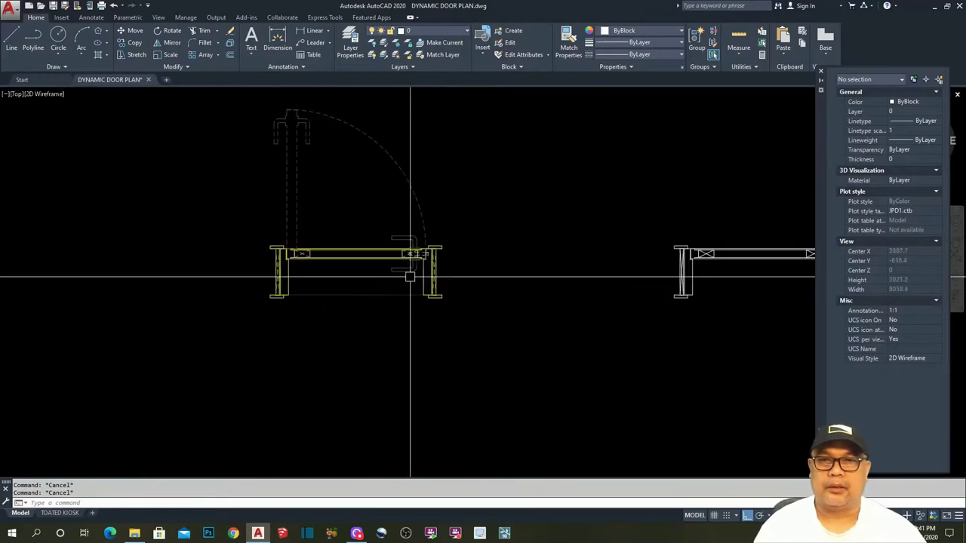
{"action": "left_click", "coordinate": [413, 279]}
{"action": "type", "text": "co"}
{"action": "key", "text": "Return"}
{"action": "left_click", "coordinate": [377, 316]}
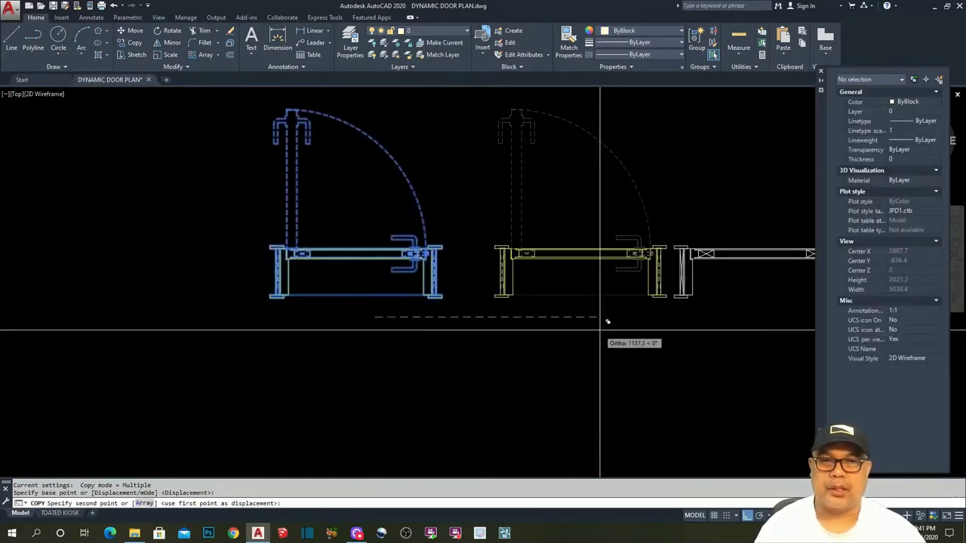
{"action": "left_click", "coordinate": [573, 313]}
{"action": "key", "text": "Escape"}
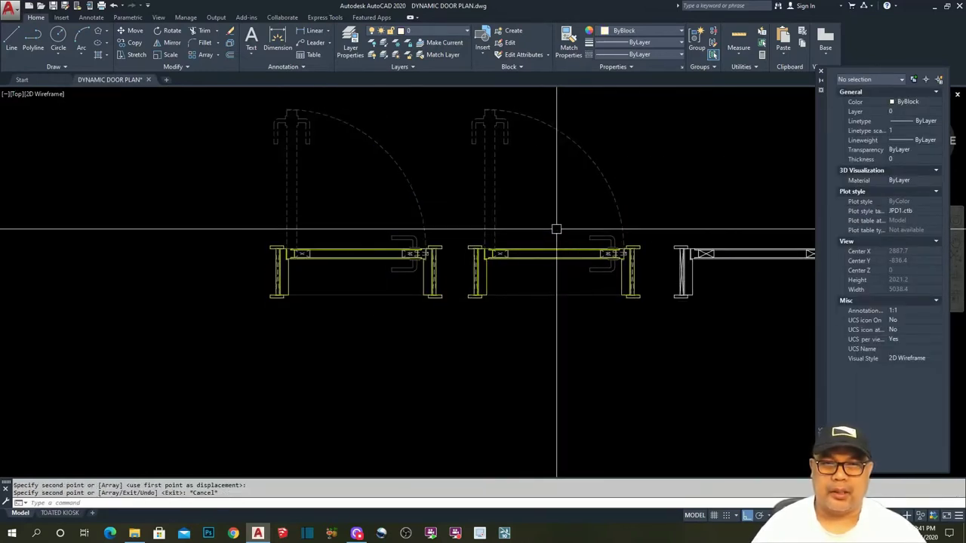
{"action": "left_click", "coordinate": [565, 262]}
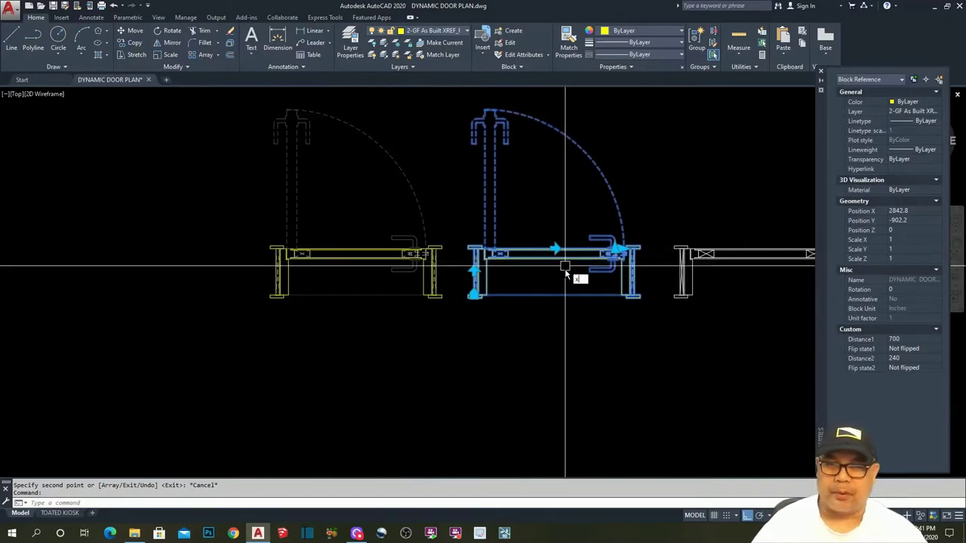
{"action": "key", "text": "Escape"}
Copy the exploded door's swing arc, open leaf and handles onto the traced plan, from the right casing's corner to its matching corner.
{"action": "scroll", "coordinate": [564, 272], "scroll_direction": "down", "scroll_amount": 3}
{"action": "left_click", "coordinate": [554, 162]}
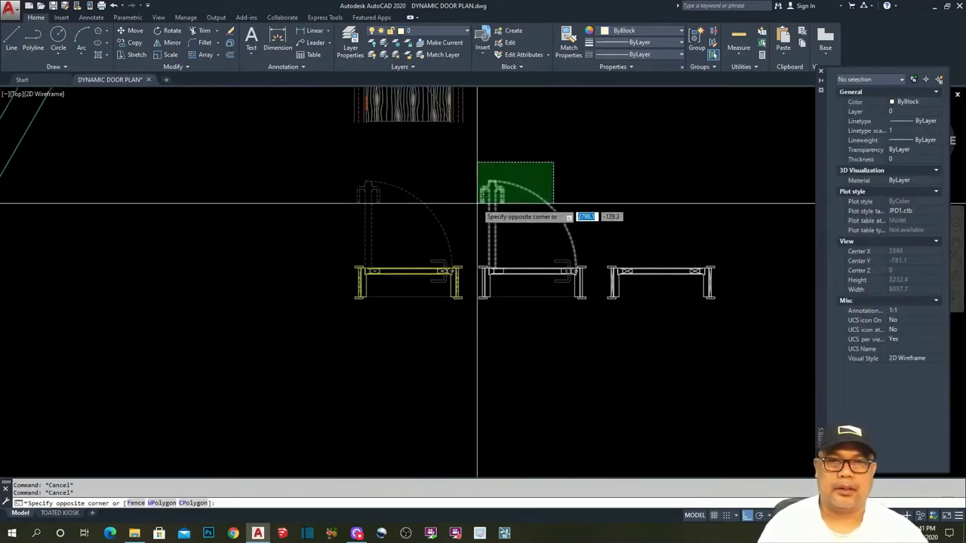
{"action": "left_click", "coordinate": [477, 204]}
{"action": "scroll", "coordinate": [520, 262], "scroll_direction": "up", "scroll_amount": 4}
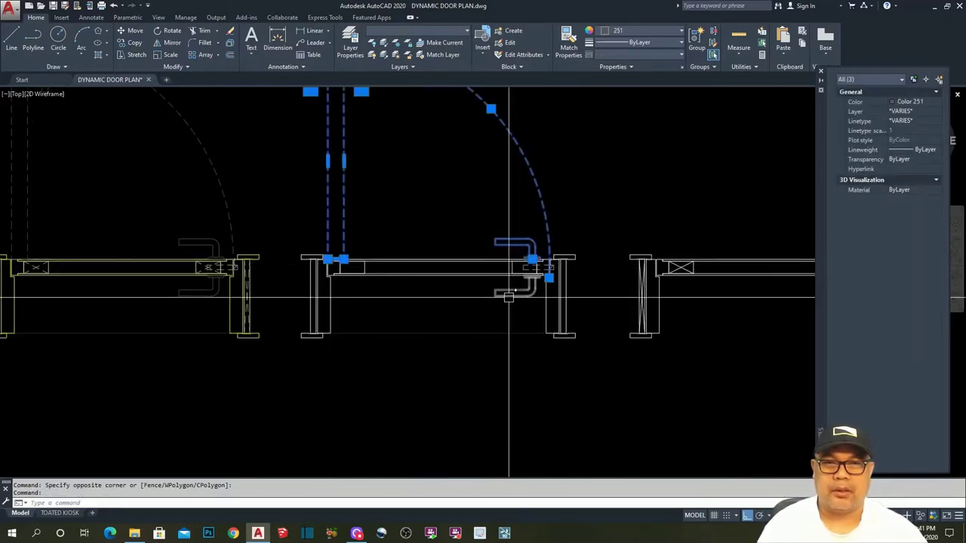
{"action": "scroll", "coordinate": [509, 296], "scroll_direction": "up", "scroll_amount": 3}
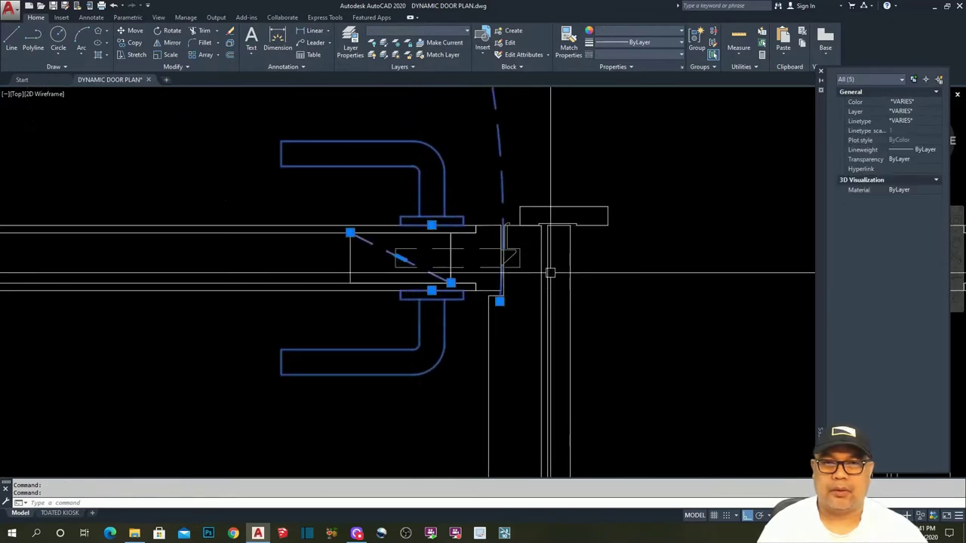
{"action": "scroll", "coordinate": [550, 272], "scroll_direction": "down", "scroll_amount": 3}
{"action": "type", "text": "o"}
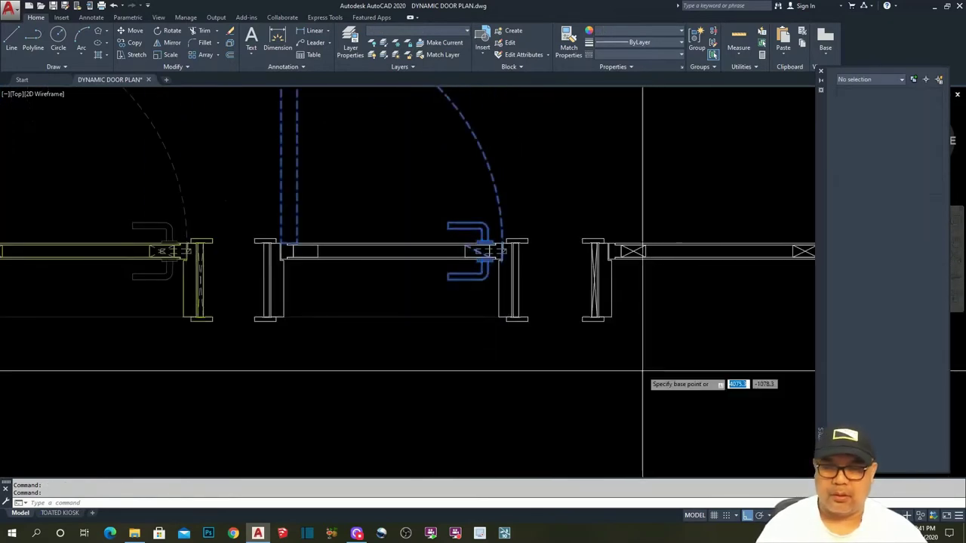
{"action": "key", "text": "Return"}
{"action": "left_click", "coordinate": [529, 242]}
{"action": "left_click", "coordinate": [446, 245]}
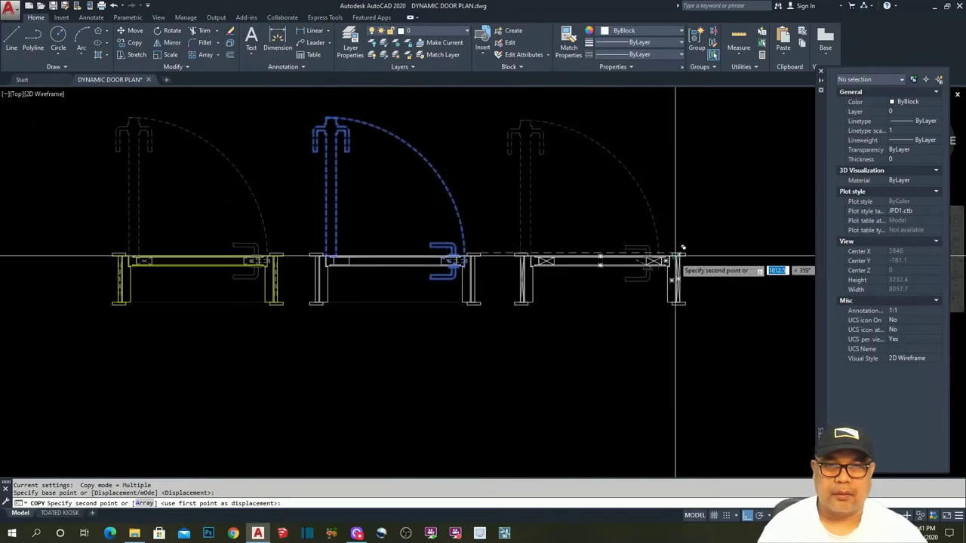
{"action": "scroll", "coordinate": [685, 254], "scroll_direction": "up", "scroll_amount": 5}
{"action": "key", "text": "Escape"}
{"action": "scroll", "coordinate": [713, 238], "scroll_direction": "down", "scroll_amount": 2}
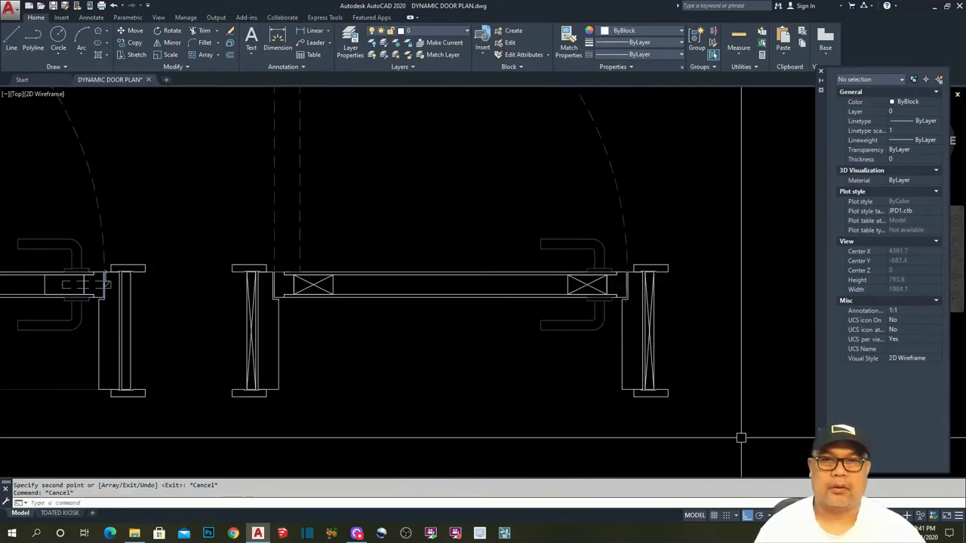
{"action": "scroll", "coordinate": [643, 384], "scroll_direction": "down", "scroll_amount": 1}
{"action": "scroll", "coordinate": [294, 345], "scroll_direction": "down", "scroll_amount": 3}
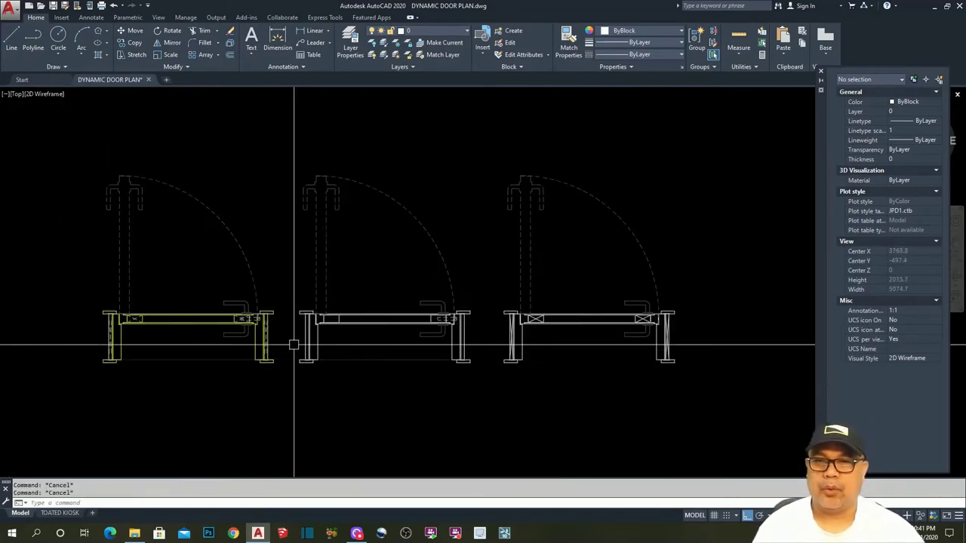
Compare the three door plans and examine the wipeout's outline and properties in the exploded copy.
{"action": "scroll", "coordinate": [589, 410], "scroll_direction": "up", "scroll_amount": 4}
{"action": "mouse_move", "coordinate": [589, 410]}
{"action": "middle_mouse_down"}
{"action": "mouse_move", "coordinate": [615, 387]}
{"action": "mouse_move", "coordinate": [381, 379]}
{"action": "mouse_move", "coordinate": [498, 365]}
{"action": "middle_mouse_up"}
{"action": "scroll", "coordinate": [615, 387], "scroll_direction": "down", "scroll_amount": 2}
{"action": "scroll", "coordinate": [634, 395], "scroll_direction": "down", "scroll_amount": 1}
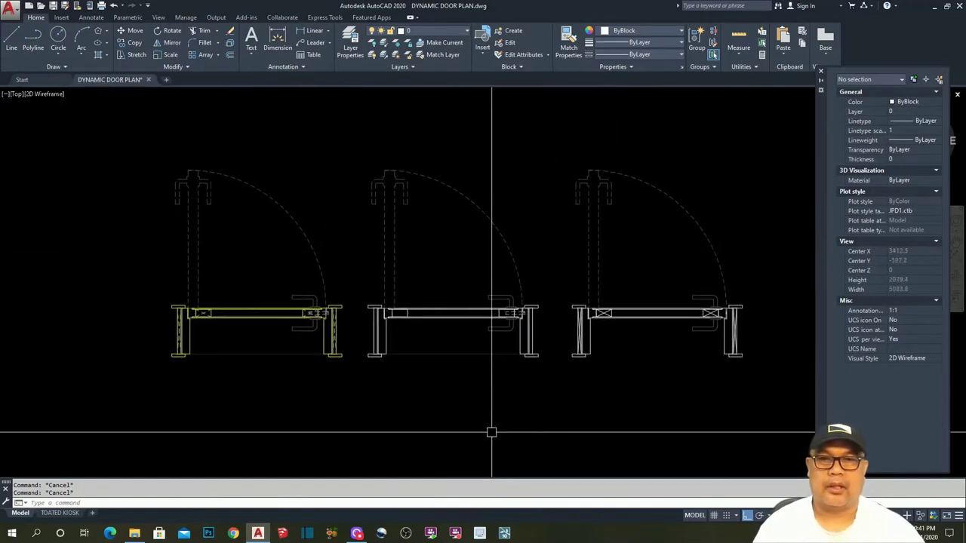
{"action": "scroll", "coordinate": [458, 395], "scroll_direction": "up", "scroll_amount": 2}
{"action": "left_click", "coordinate": [431, 330]}
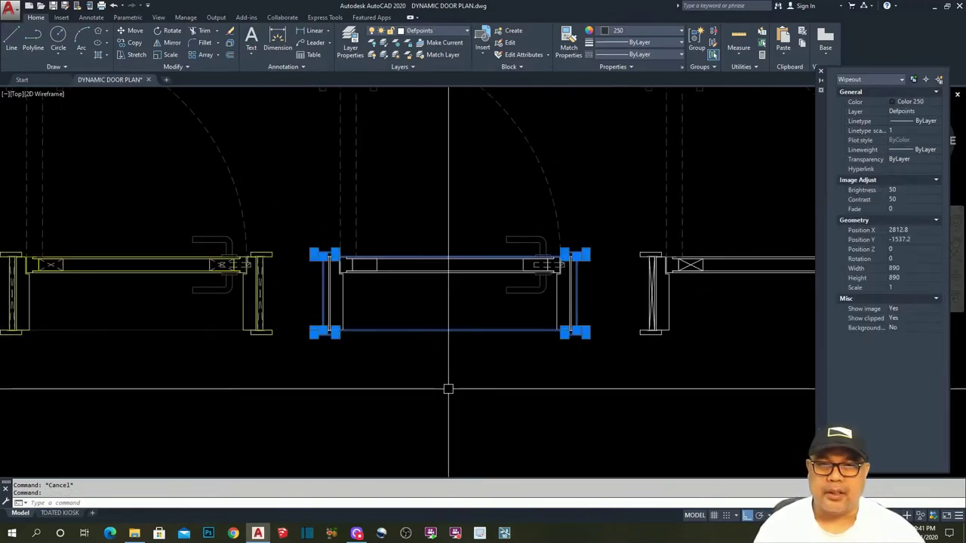
{"action": "key", "text": "Escape"}
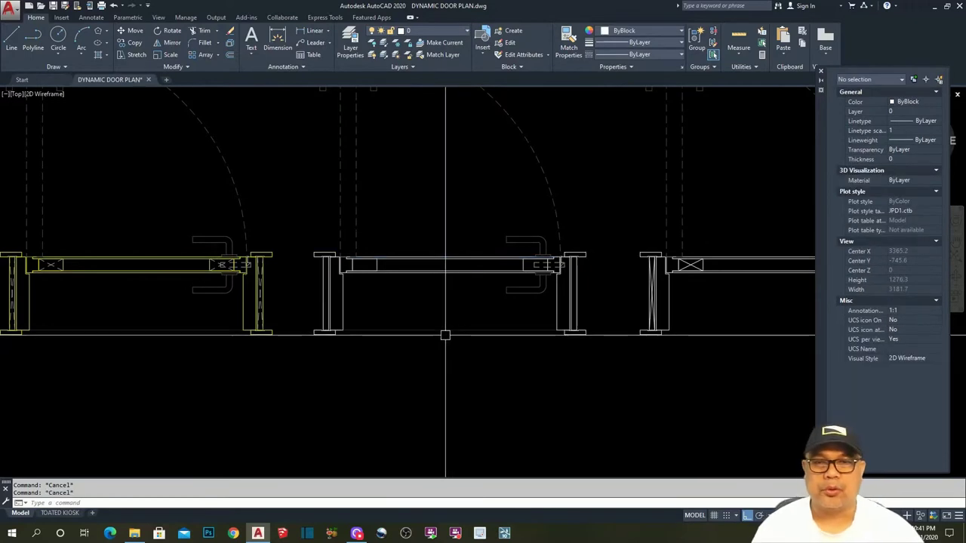
Start a polyline around the traced door plan, following the outline of the left jamb's upper casing.
{"action": "left_click", "coordinate": [441, 329]}
{"action": "key", "text": "Escape"}
{"action": "scroll", "coordinate": [468, 341], "scroll_direction": "down", "scroll_amount": 3}
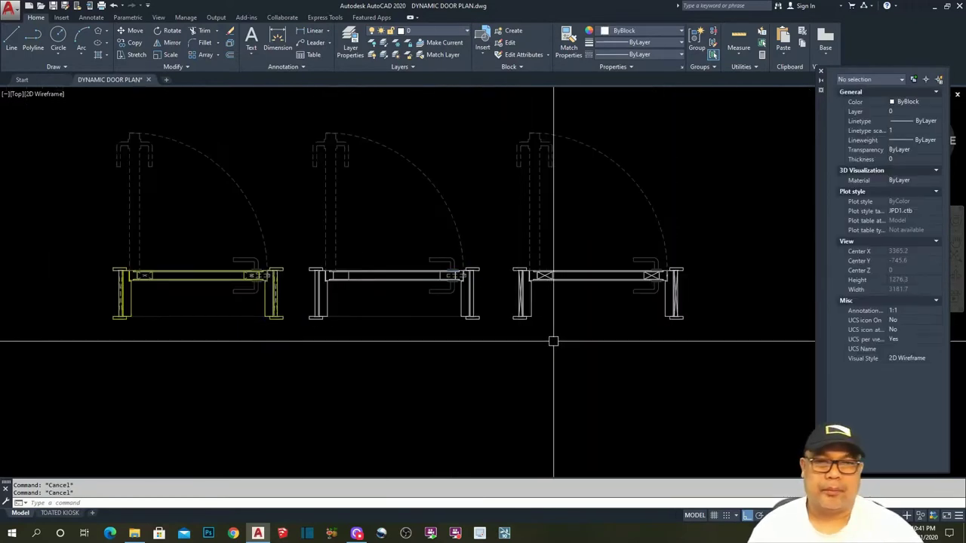
{"action": "scroll", "coordinate": [593, 374], "scroll_direction": "up", "scroll_amount": 5}
{"action": "type", "text": "pl"}
{"action": "key", "text": "Return"}
{"action": "scroll", "coordinate": [485, 204], "scroll_direction": "up", "scroll_amount": 2}
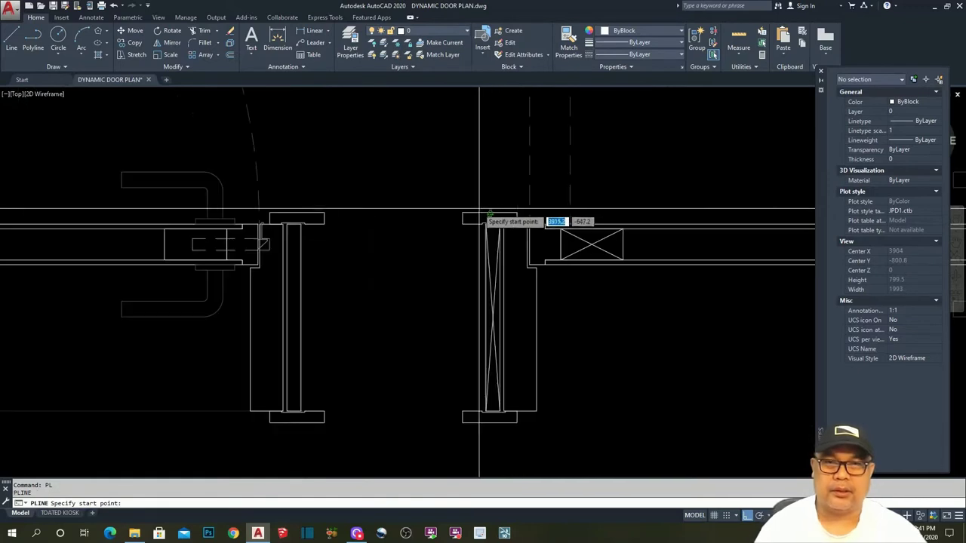
{"action": "left_click", "coordinate": [468, 218]}
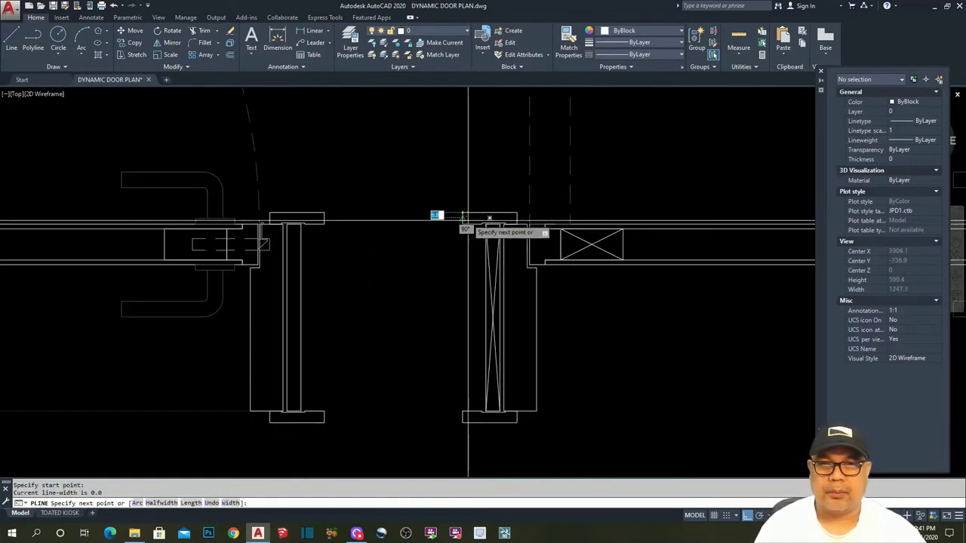
{"action": "left_click", "coordinate": [516, 213]}
{"action": "left_click", "coordinate": [524, 223]}
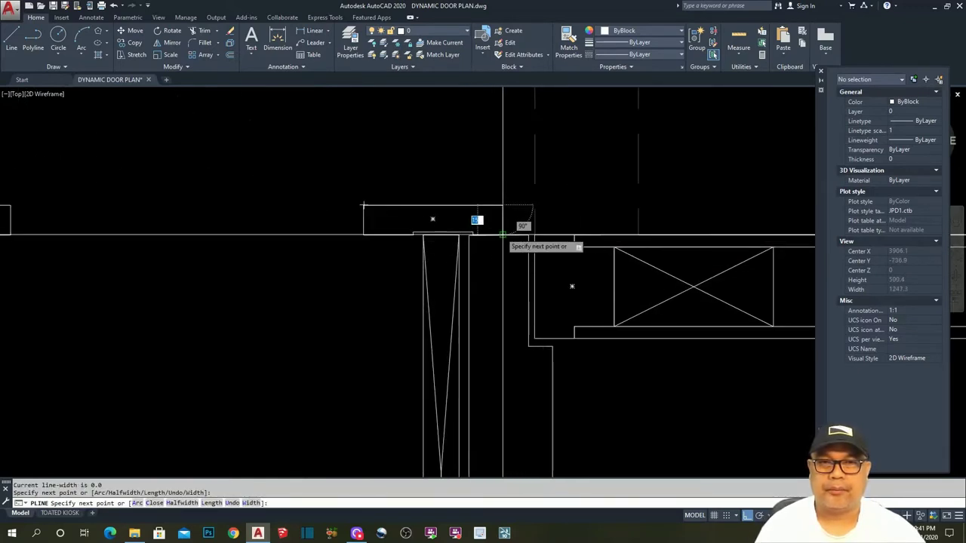
Continue the polyline across the opening and around the right jamb's upper casing, outer stud edge and lower casing.
{"action": "scroll", "coordinate": [378, 219], "scroll_direction": "down", "scroll_amount": 3}
{"action": "scroll", "coordinate": [731, 242], "scroll_direction": "up", "scroll_amount": 4}
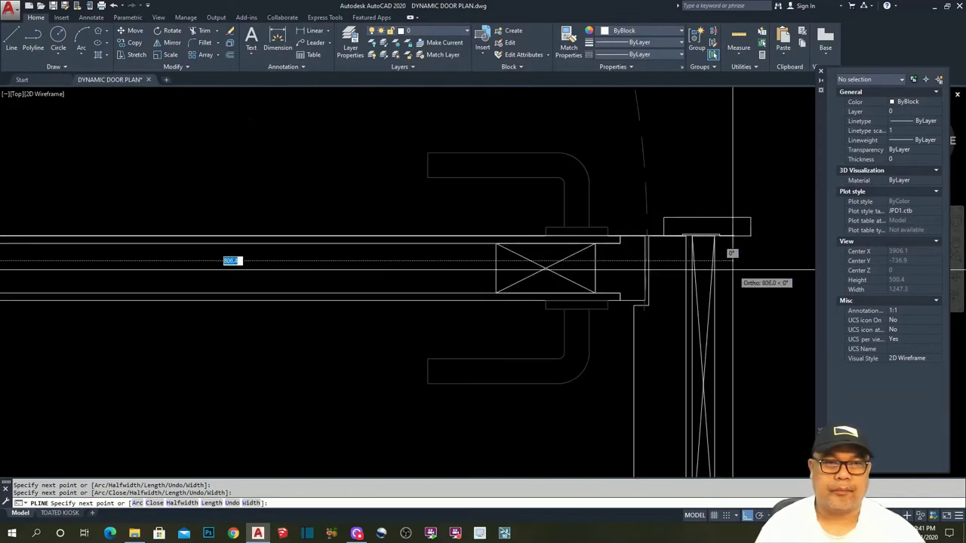
{"action": "left_click", "coordinate": [663, 237]}
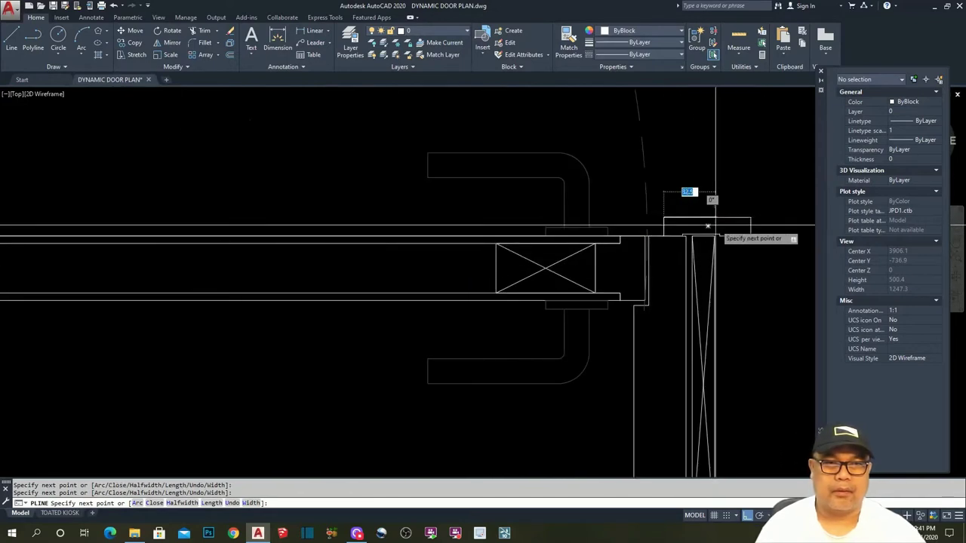
{"action": "scroll", "coordinate": [707, 227], "scroll_direction": "up", "scroll_amount": 2}
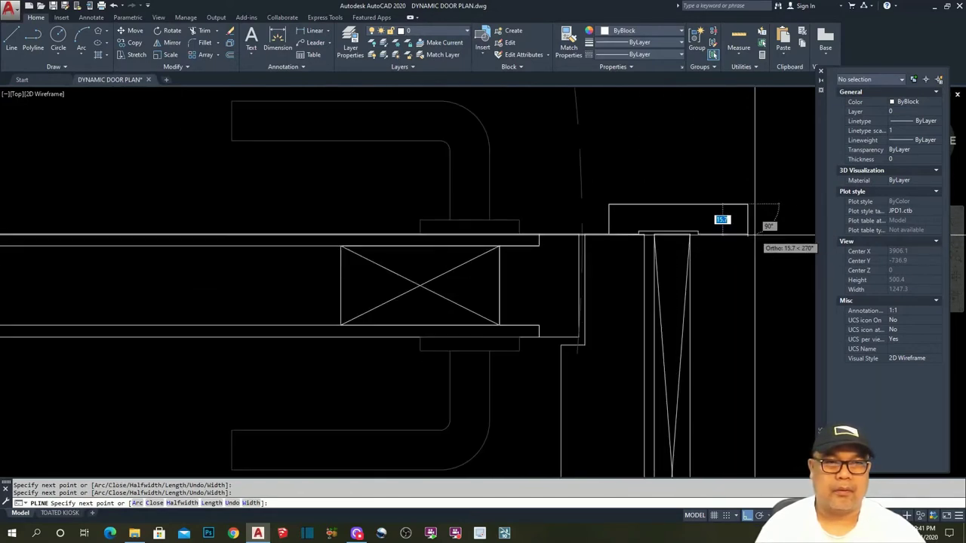
{"action": "scroll", "coordinate": [706, 226], "scroll_direction": "up", "scroll_amount": 3}
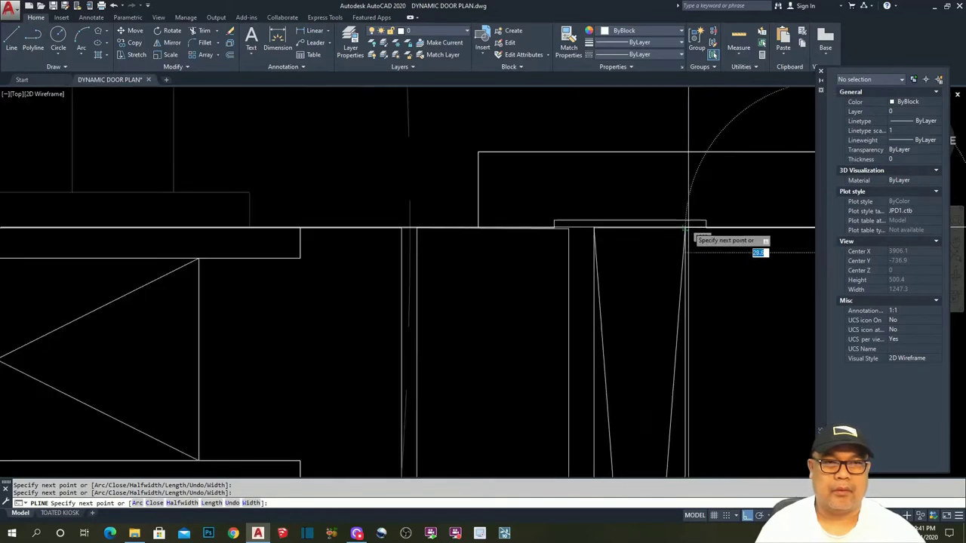
{"action": "scroll", "coordinate": [675, 274], "scroll_direction": "down", "scroll_amount": 4}
{"action": "scroll", "coordinate": [677, 370], "scroll_direction": "up", "scroll_amount": 5}
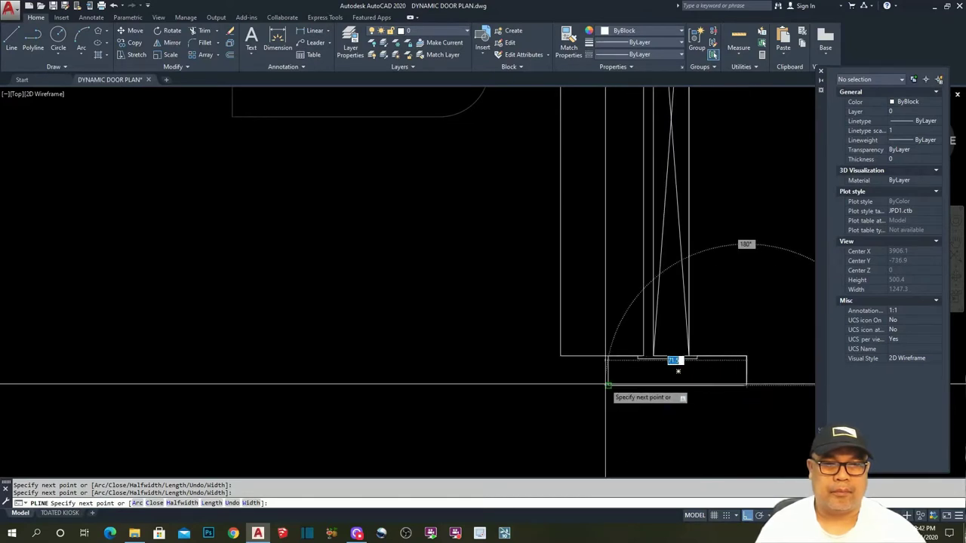
{"action": "scroll", "coordinate": [608, 385], "scroll_direction": "up", "scroll_amount": 1}
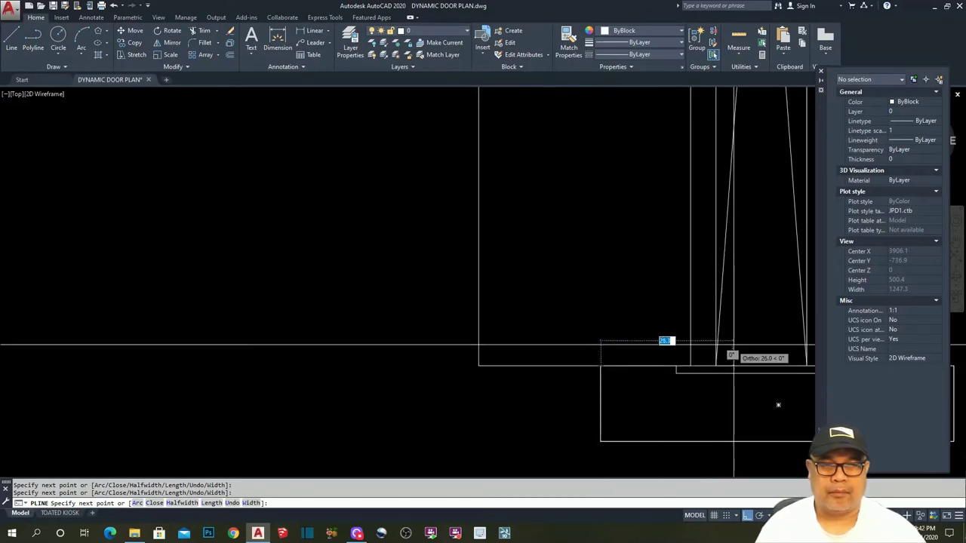
Continue the polyline around the left jamb's lower casing and up its outer stud edge, and close the outline.
{"action": "scroll", "coordinate": [698, 340], "scroll_direction": "down", "scroll_amount": 4}
{"action": "scroll", "coordinate": [356, 394], "scroll_direction": "up", "scroll_amount": 5}
{"action": "left_click", "coordinate": [359, 357]}
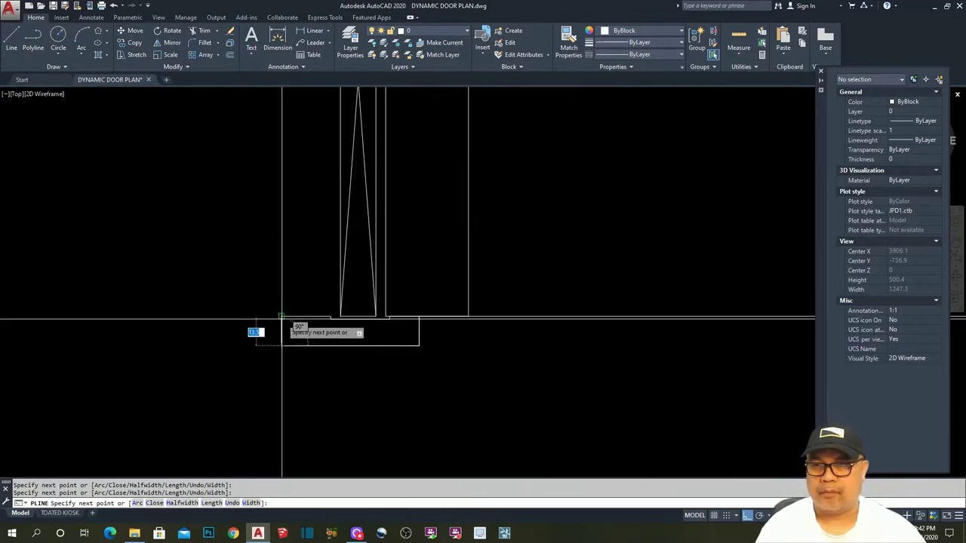
{"action": "scroll", "coordinate": [332, 316], "scroll_direction": "up", "scroll_amount": 3}
{"action": "scroll", "coordinate": [356, 327], "scroll_direction": "down", "scroll_amount": 5}
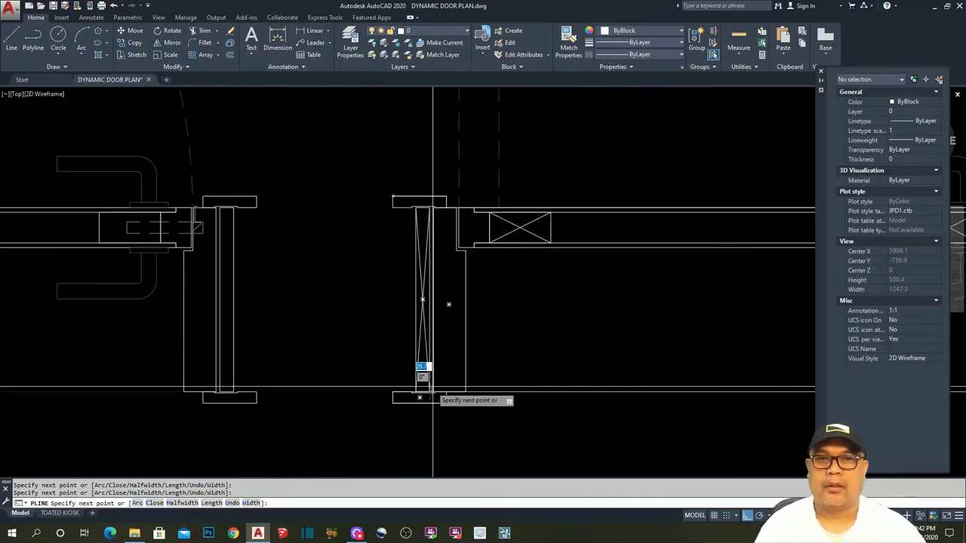
{"action": "scroll", "coordinate": [428, 194], "scroll_direction": "up", "scroll_amount": 5}
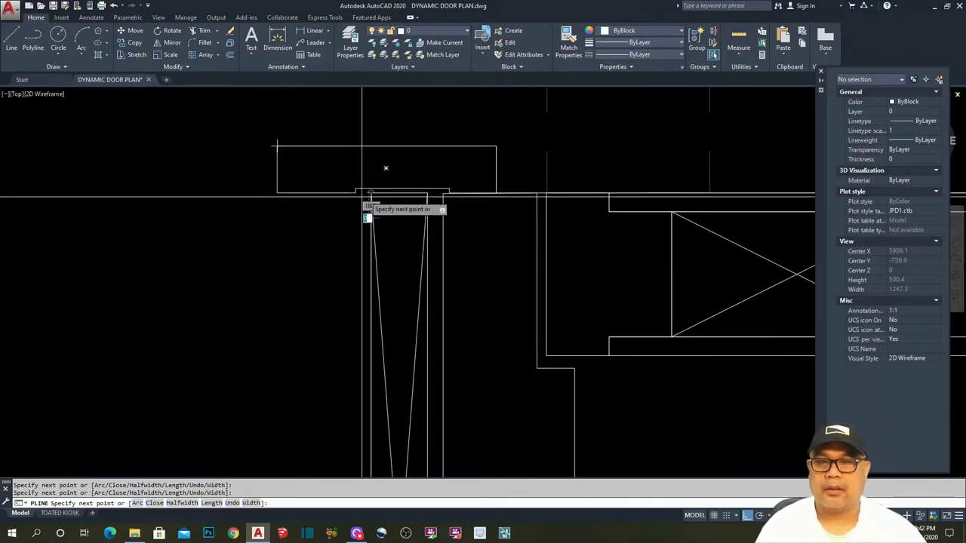
{"action": "scroll", "coordinate": [355, 249], "scroll_direction": "down", "scroll_amount": 4}
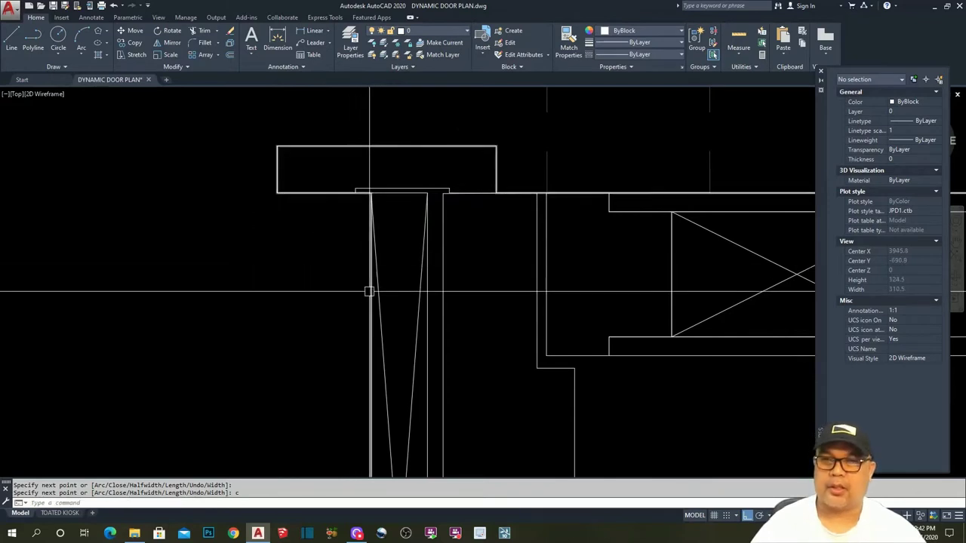
{"action": "type", "text": "c"}
{"action": "key", "text": "Escape"}
{"action": "key", "text": "Escape"}
Create a wipeout from the closed outline around the traced door plan, erasing the source polyline.
{"action": "scroll", "coordinate": [526, 257], "scroll_direction": "down", "scroll_amount": 4}
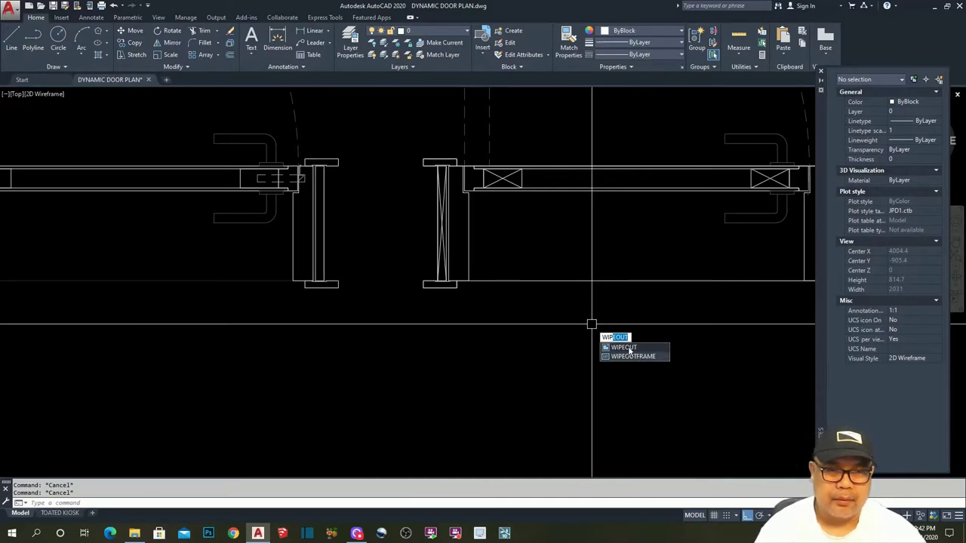
{"action": "left_click", "coordinate": [626, 348]}
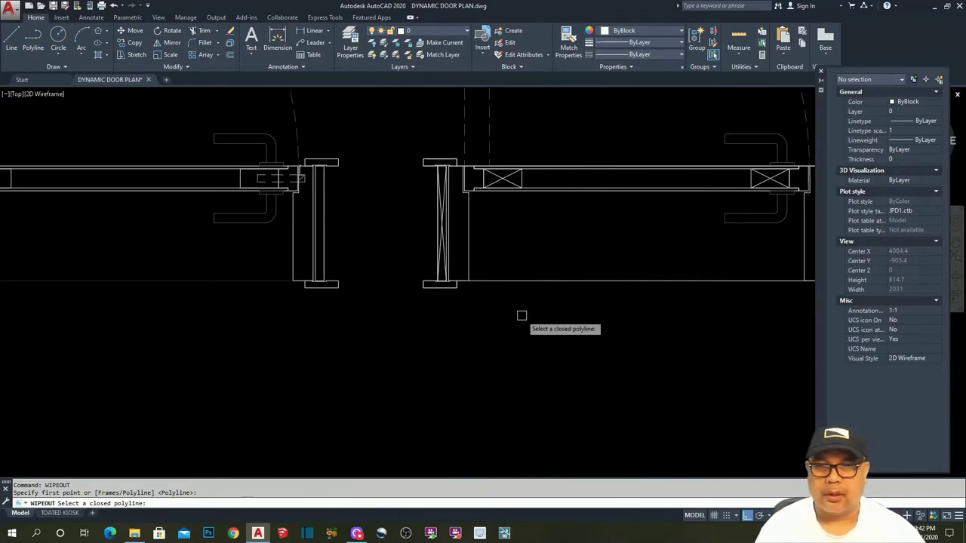
{"action": "left_click", "coordinate": [564, 282]}
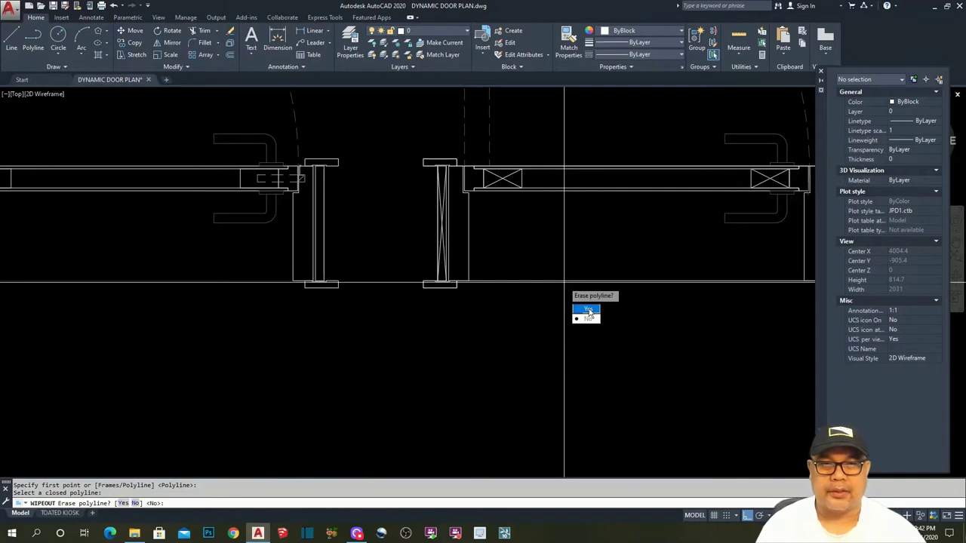
{"action": "left_click", "coordinate": [587, 309]}
{"action": "key", "text": "Escape"}
Send the new wipeout to the back of the draw order, behind the traced door parts.
{"action": "scroll", "coordinate": [405, 308], "scroll_direction": "down", "scroll_amount": 3}
{"action": "scroll", "coordinate": [450, 317], "scroll_direction": "up", "scroll_amount": 3}
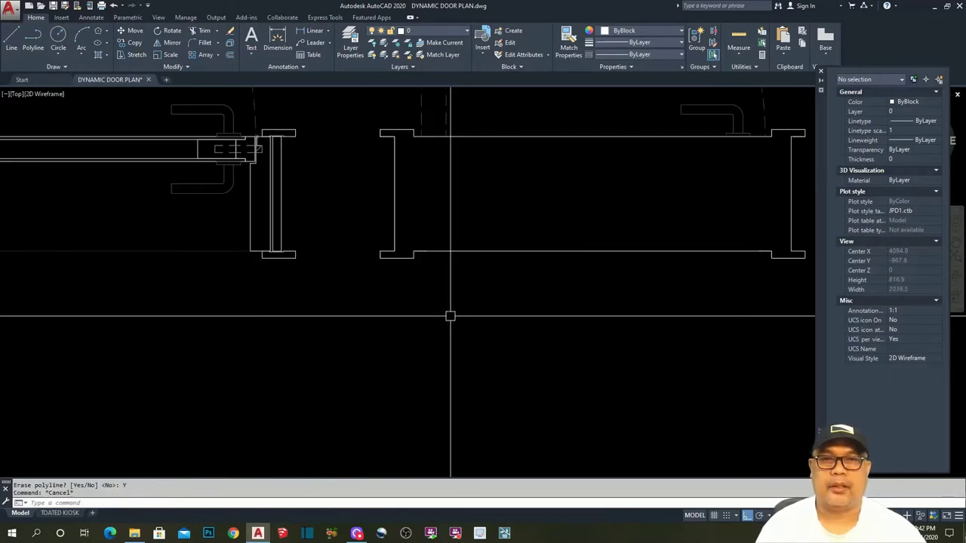
{"action": "key", "text": "Escape"}
{"action": "left_click", "coordinate": [462, 248]}
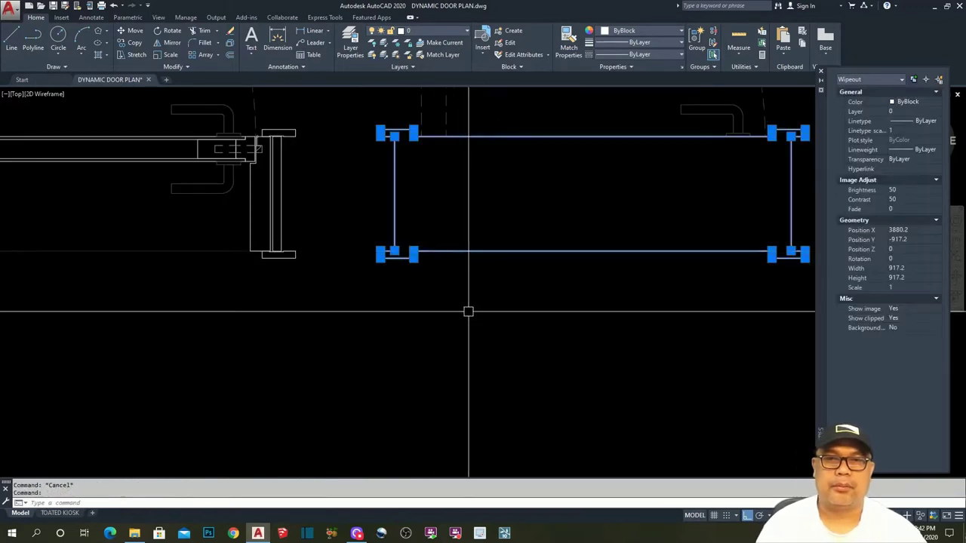
{"action": "scroll", "coordinate": [468, 311], "scroll_direction": "down", "scroll_amount": 2}
{"action": "right_click", "coordinate": [514, 247]}
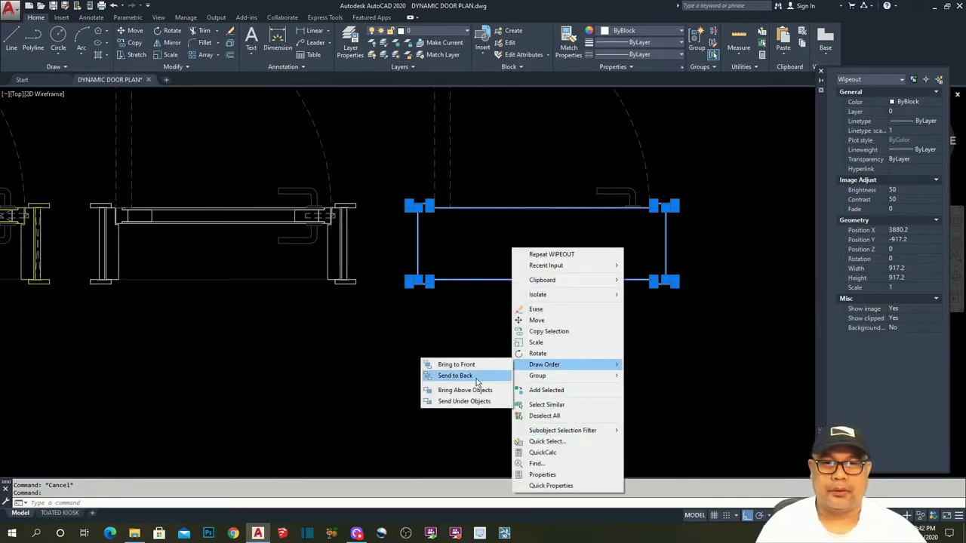
{"action": "left_click", "coordinate": [456, 376]}
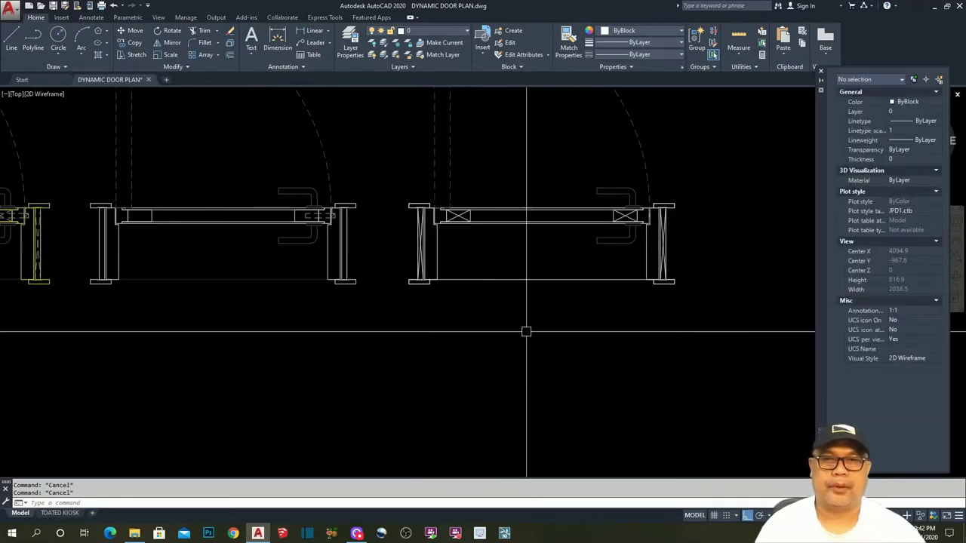
Put the traced door's wipeout on the Defpoints layer.
{"action": "scroll", "coordinate": [498, 302], "scroll_direction": "up", "scroll_amount": 1}
{"action": "left_click", "coordinate": [485, 275]}
{"action": "scroll", "coordinate": [461, 362], "scroll_direction": "up", "scroll_amount": 1}
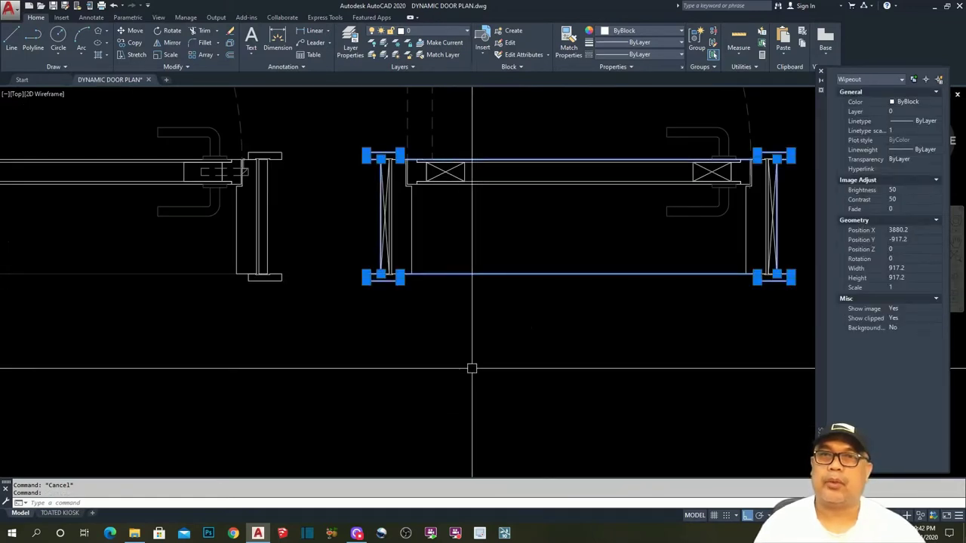
{"action": "left_click", "coordinate": [442, 30]}
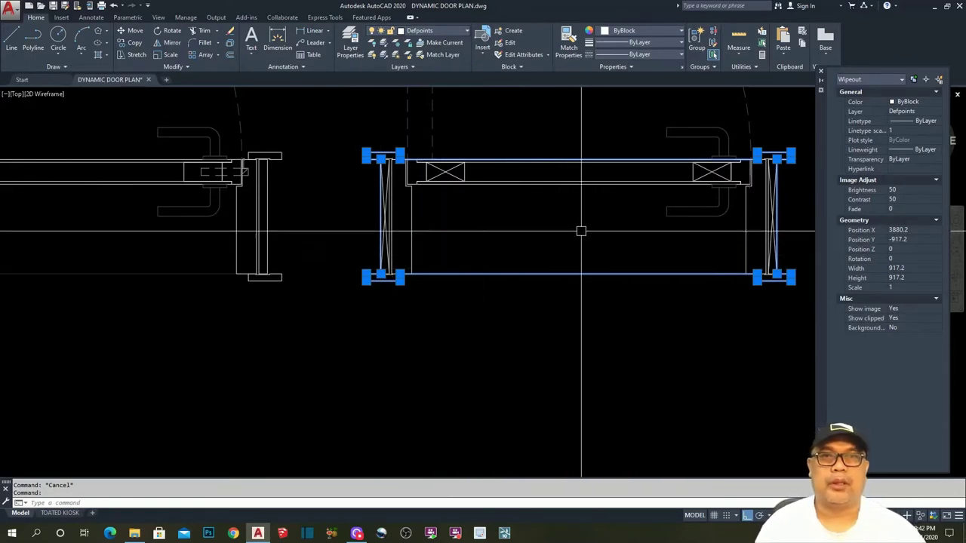
{"action": "middle_click_drag", "start_coordinate": [581, 228], "coordinate": [529, 249]}
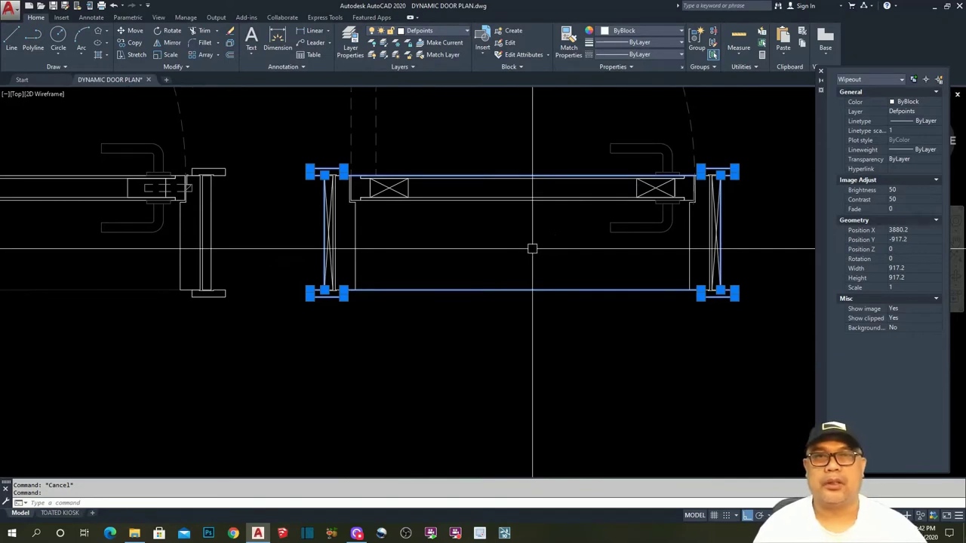
Set the wipeout's color to index 250 and deselect it.
{"action": "left_click", "coordinate": [633, 32]}
{"action": "left_click", "coordinate": [603, 155]}
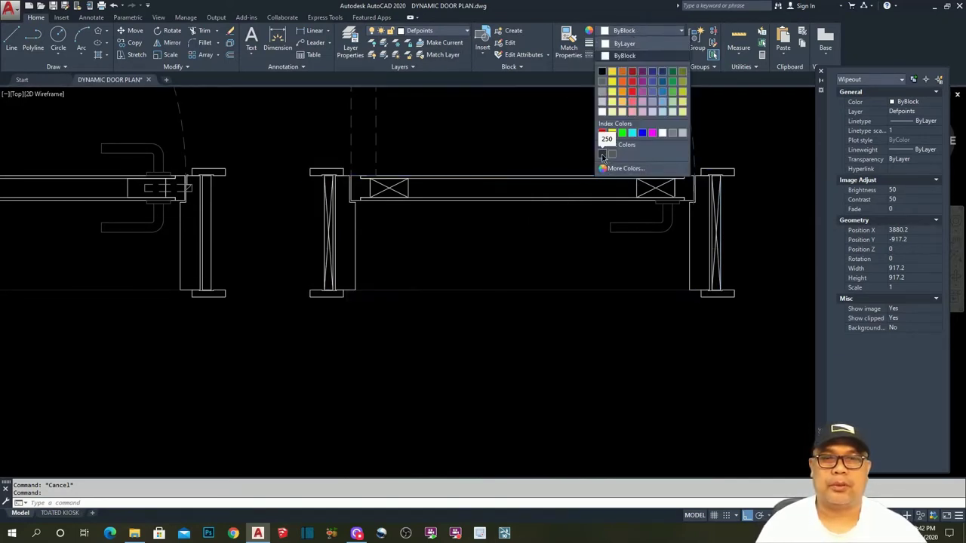
{"action": "scroll", "coordinate": [370, 377], "scroll_direction": "down", "scroll_amount": 5}
{"action": "key", "text": "Escape"}
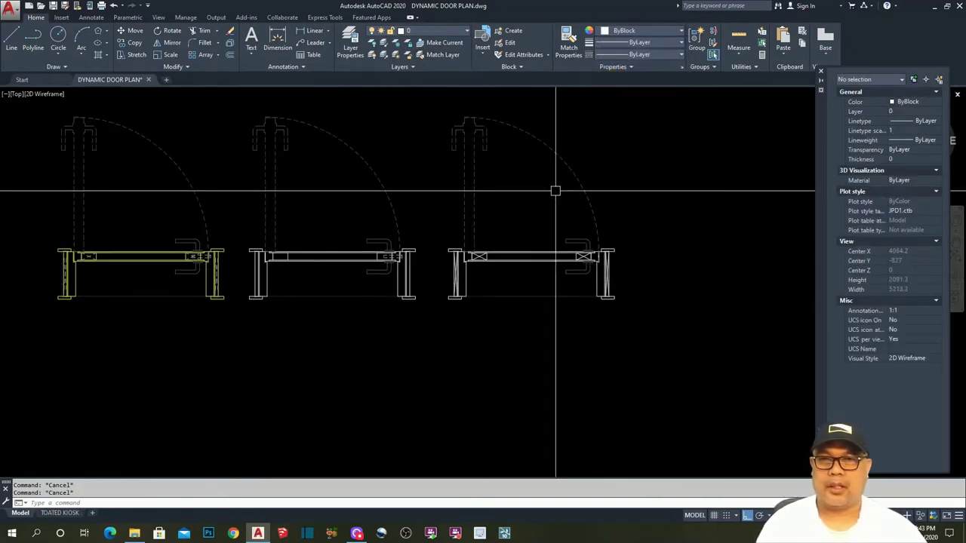
{"action": "scroll", "coordinate": [114, 272], "scroll_direction": "up", "scroll_amount": 2}
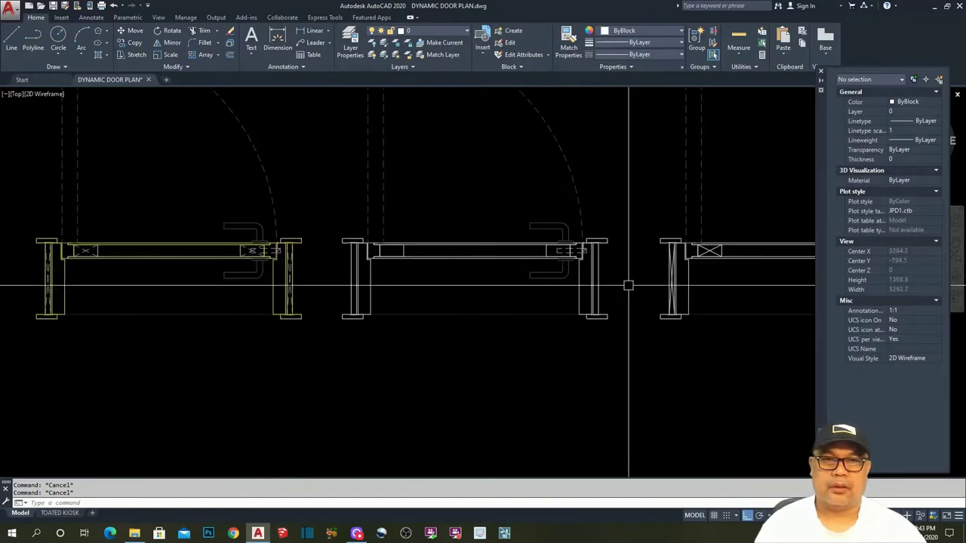
{"action": "scroll", "coordinate": [603, 258], "scroll_direction": "up", "scroll_amount": 4}
{"action": "scroll", "coordinate": [590, 284], "scroll_direction": "down", "scroll_amount": 5}
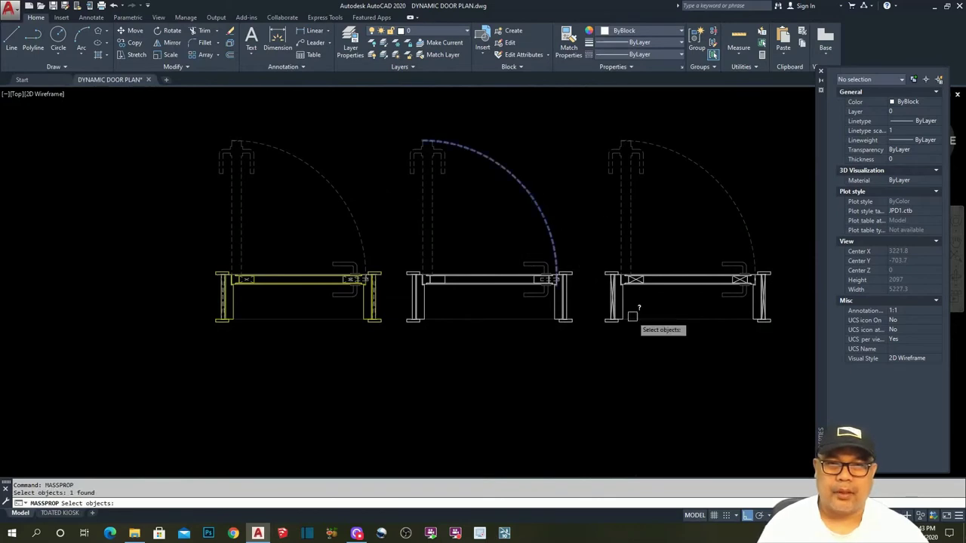
{"action": "scroll", "coordinate": [639, 297], "scroll_direction": "up", "scroll_amount": 5}
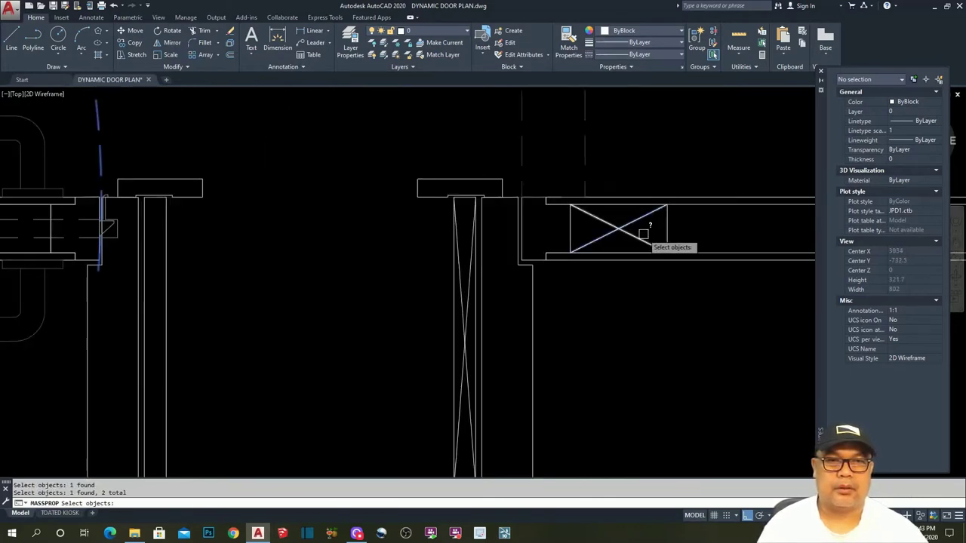
{"action": "scroll", "coordinate": [642, 235], "scroll_direction": "down", "scroll_amount": 5}
{"action": "key", "text": "Escape"}
{"action": "key", "text": "Escape"}
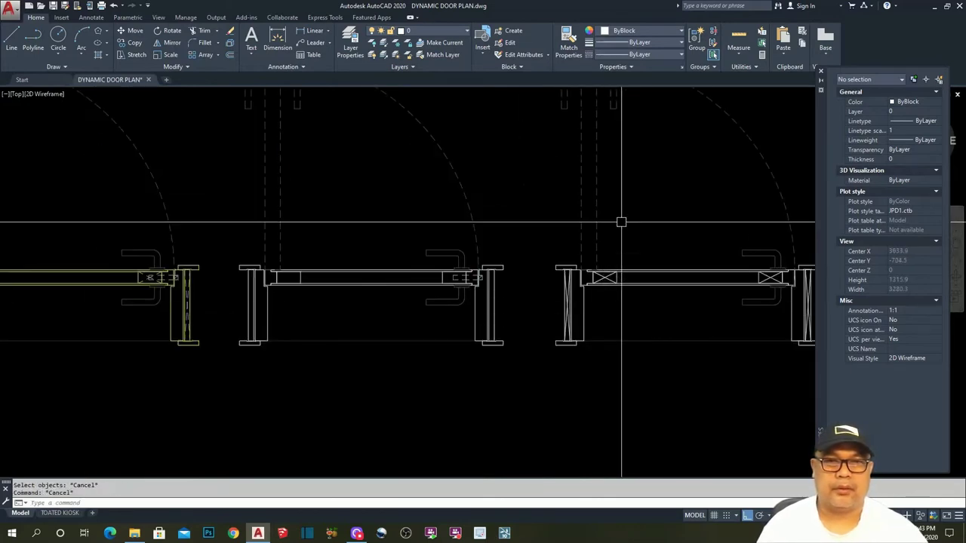
Match the dashed open leaf's properties onto the crossed diagonals of the studs in the traced closed leaf.
{"action": "type", "text": "ma"}
{"action": "key", "text": "Return"}
{"action": "left_click", "coordinate": [596, 222]}
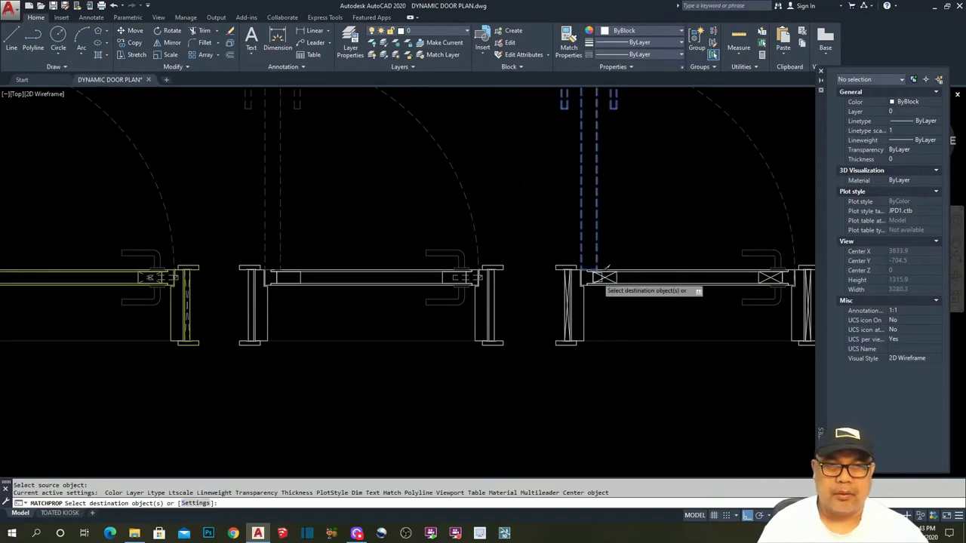
{"action": "scroll", "coordinate": [595, 281], "scroll_direction": "up", "scroll_amount": 5}
{"action": "left_click", "coordinate": [650, 268]}
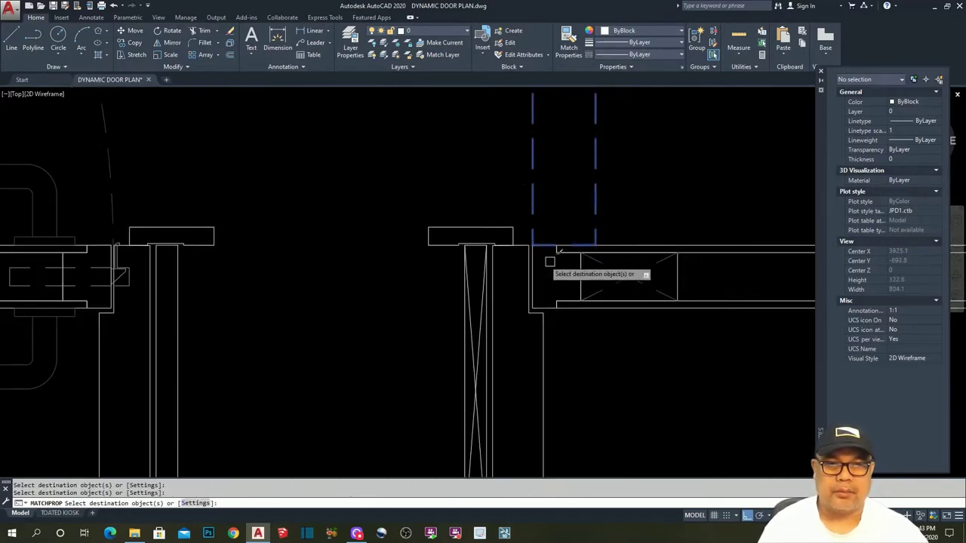
{"action": "scroll", "coordinate": [772, 276], "scroll_direction": "down", "scroll_amount": 2}
{"action": "scroll", "coordinate": [767, 256], "scroll_direction": "up", "scroll_amount": 5}
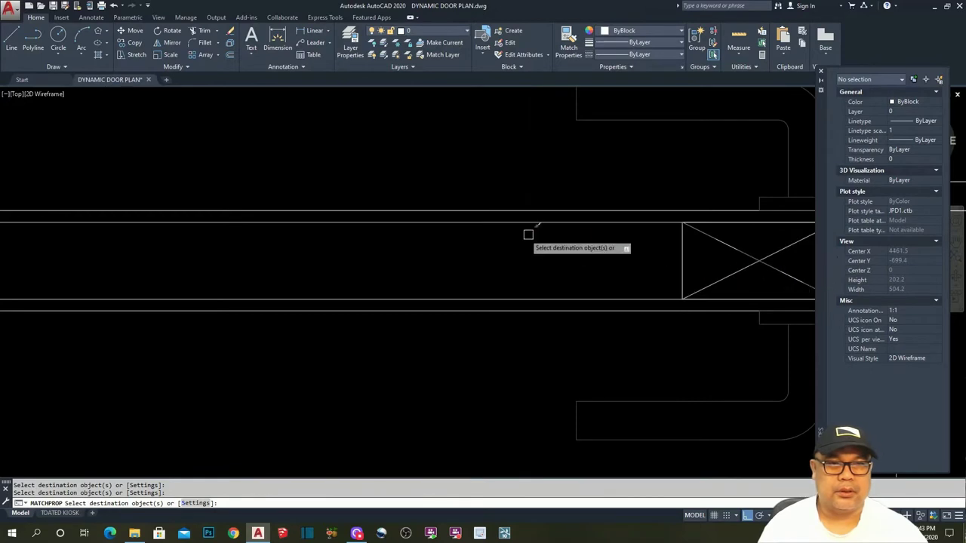
{"action": "scroll", "coordinate": [536, 257], "scroll_direction": "down", "scroll_amount": 4}
{"action": "scroll", "coordinate": [407, 227], "scroll_direction": "up", "scroll_amount": 4}
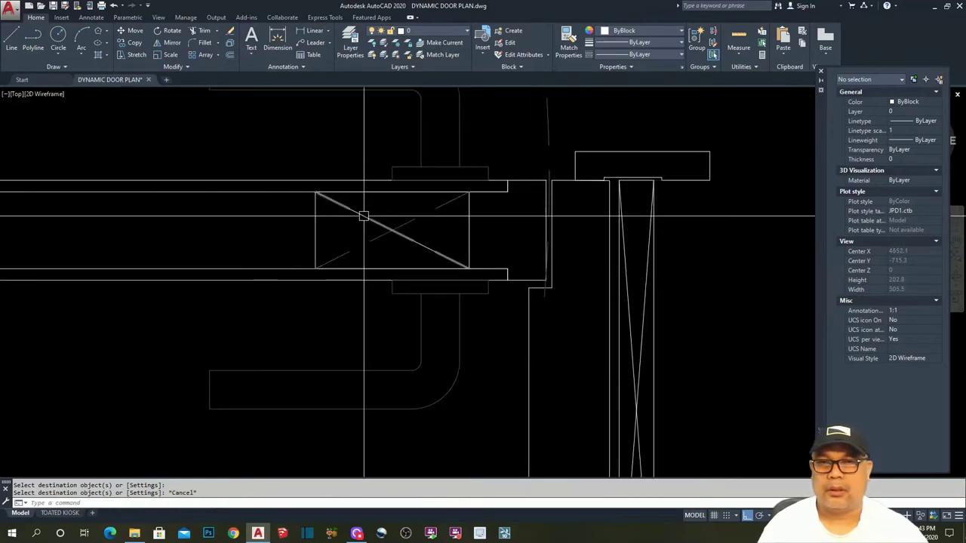
{"action": "key", "text": "Escape"}
Erase one solid diagonal from the crossed stud at the handle end of the traced leaf.
{"action": "left_click", "coordinate": [392, 230]}
{"action": "type", "text": "E"}
{"action": "key", "text": "Return"}
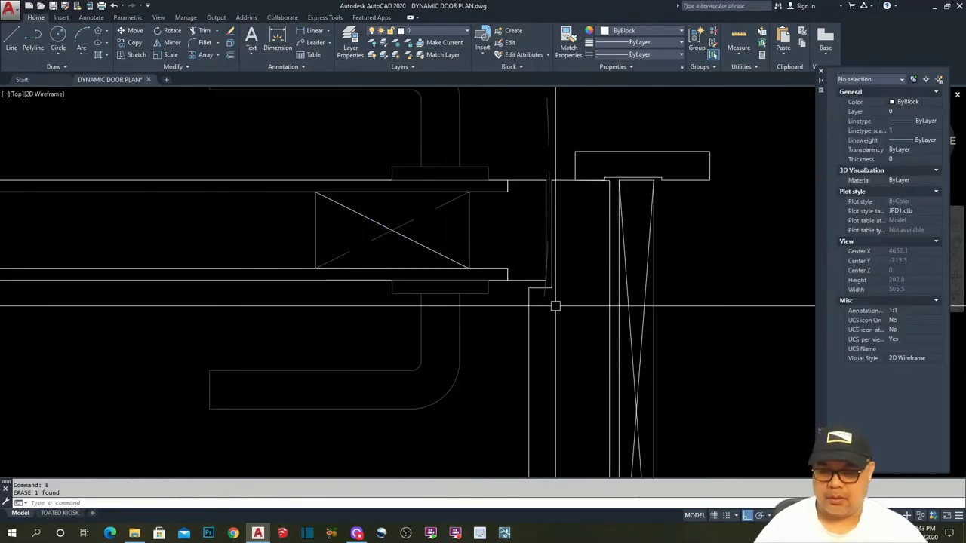
Match the dashed diagonal's properties onto the remaining solid stud diagonals in the traced closed leaf and both door jambs.
{"action": "type", "text": "MA"}
{"action": "key", "text": "Return"}
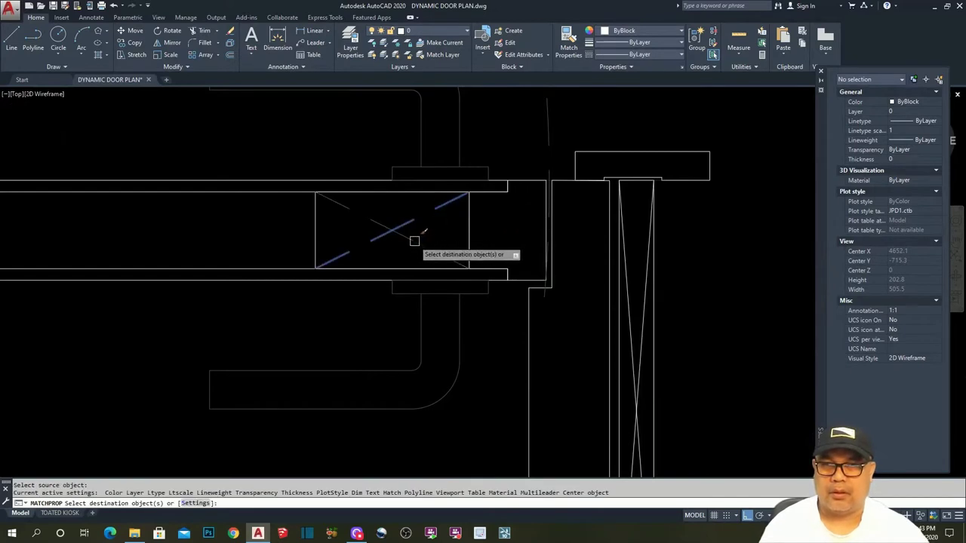
{"action": "scroll", "coordinate": [703, 283], "scroll_direction": "down", "scroll_amount": 4}
{"action": "scroll", "coordinate": [302, 296], "scroll_direction": "up", "scroll_amount": 6}
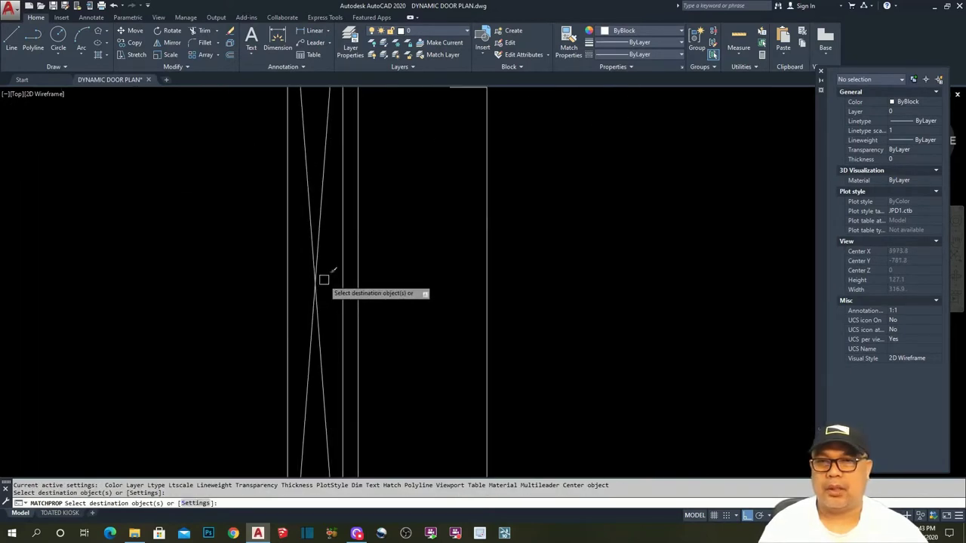
{"action": "left_click", "coordinate": [325, 276]}
{"action": "scroll", "coordinate": [699, 334], "scroll_direction": "down", "scroll_amount": 4}
{"action": "scroll", "coordinate": [603, 287], "scroll_direction": "up", "scroll_amount": 6}
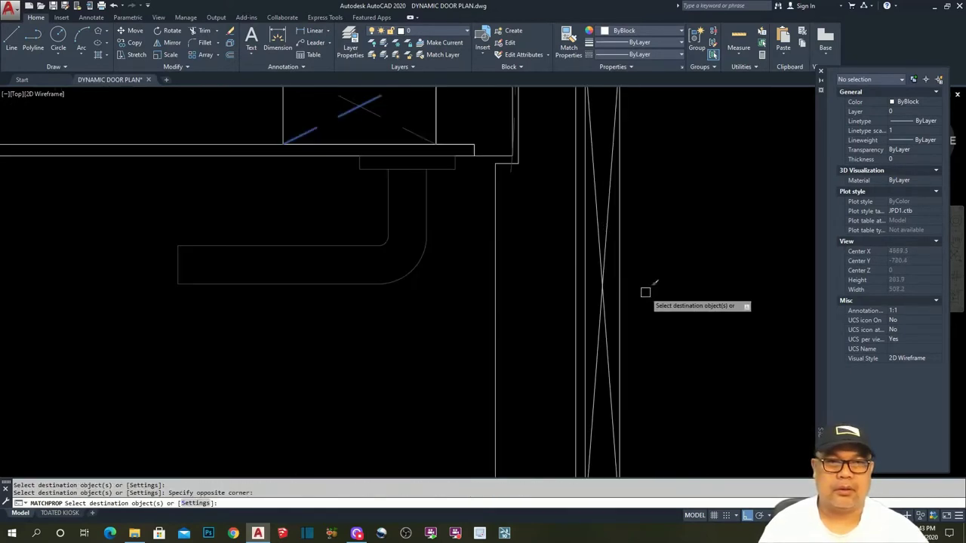
{"action": "left_click", "coordinate": [585, 290]}
{"action": "scroll", "coordinate": [647, 330], "scroll_direction": "down", "scroll_amount": 3}
{"action": "key", "text": "Escape"}
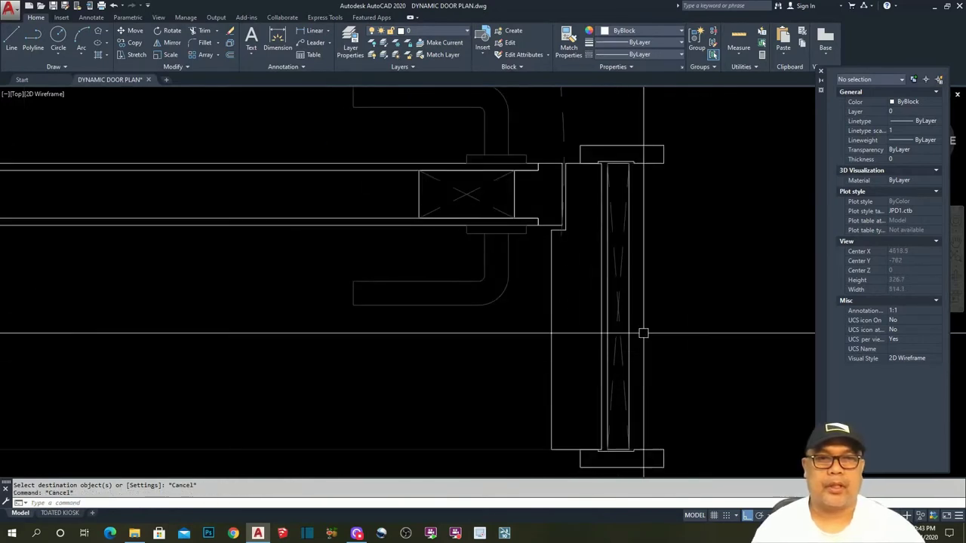
Erase the middle copy of the door plan between the yellow original and the traced door.
{"action": "scroll", "coordinate": [653, 274], "scroll_direction": "down", "scroll_amount": 3}
{"action": "middle_click_drag", "start_coordinate": [466, 219], "coordinate": [539, 259]}
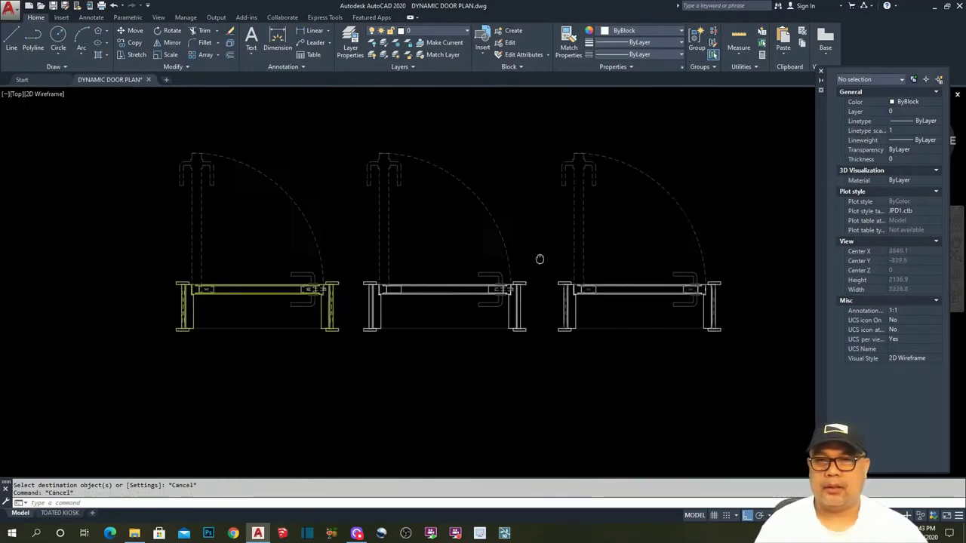
{"action": "left_click", "coordinate": [355, 127]}
{"action": "left_click", "coordinate": [556, 367]}
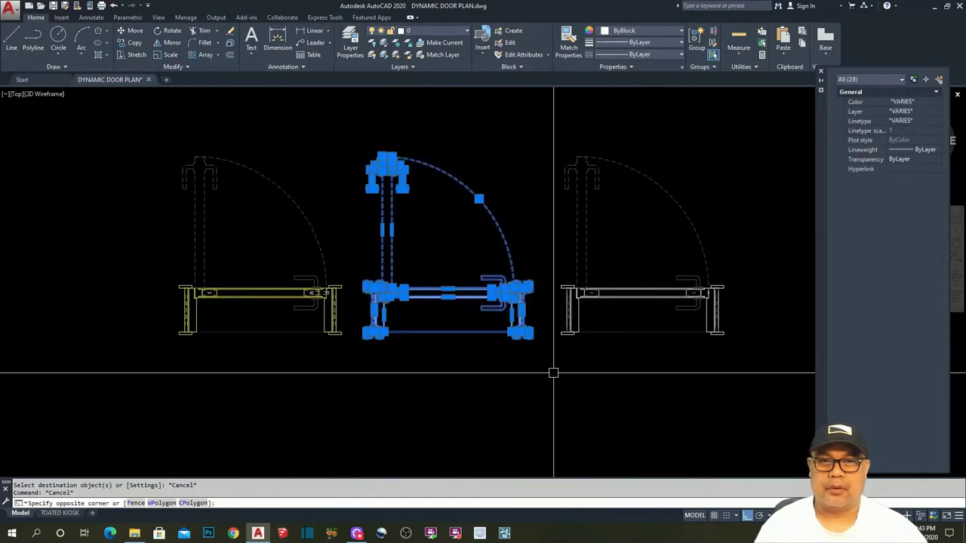
{"action": "key", "text": "Delete"}
{"action": "key", "text": "Escape"}
{"action": "middle_click_drag", "start_coordinate": [710, 354], "coordinate": [615, 324]}
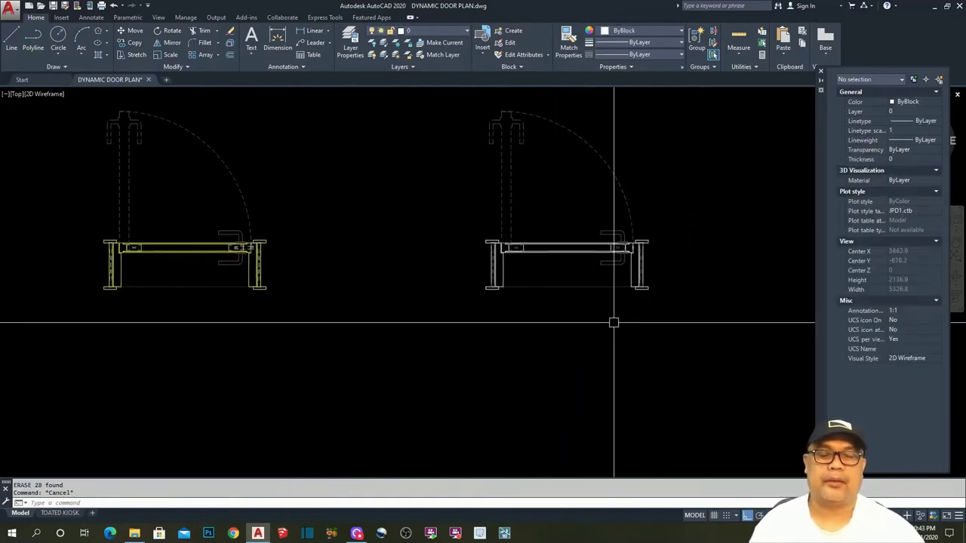
{"action": "middle_click_drag", "start_coordinate": [675, 246], "coordinate": [635, 278]}
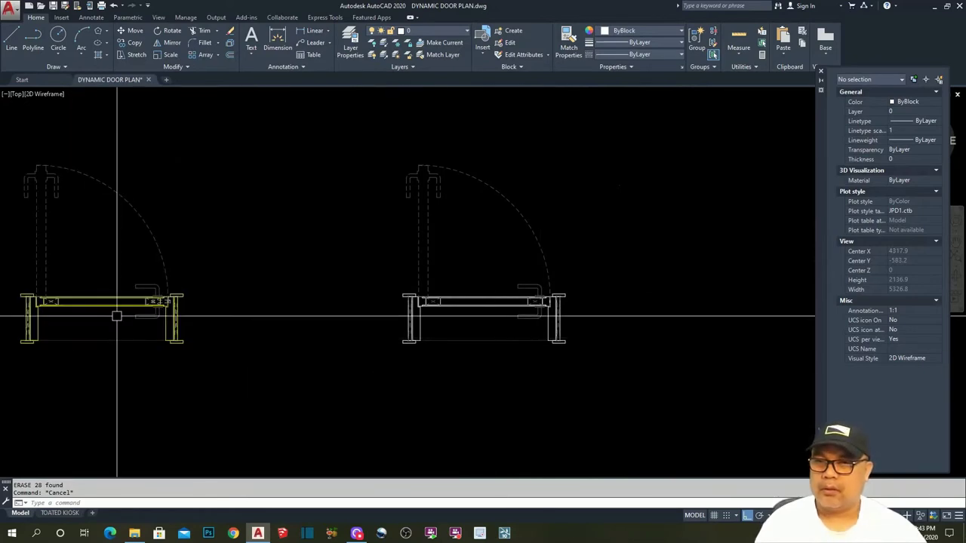
{"action": "scroll", "coordinate": [114, 313], "scroll_direction": "up", "scroll_amount": 2}
{"action": "scroll", "coordinate": [204, 321], "scroll_direction": "down", "scroll_amount": 2}
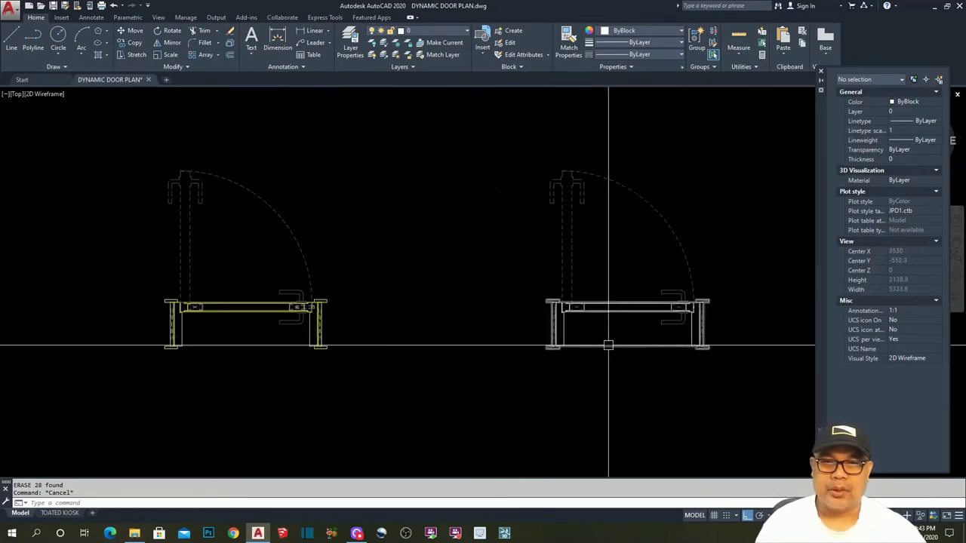
{"action": "scroll", "coordinate": [302, 330], "scroll_direction": "up", "scroll_amount": 2}
{"action": "scroll", "coordinate": [649, 362], "scroll_direction": "down", "scroll_amount": 3}
{"action": "scroll", "coordinate": [603, 355], "scroll_direction": "up", "scroll_amount": 3}
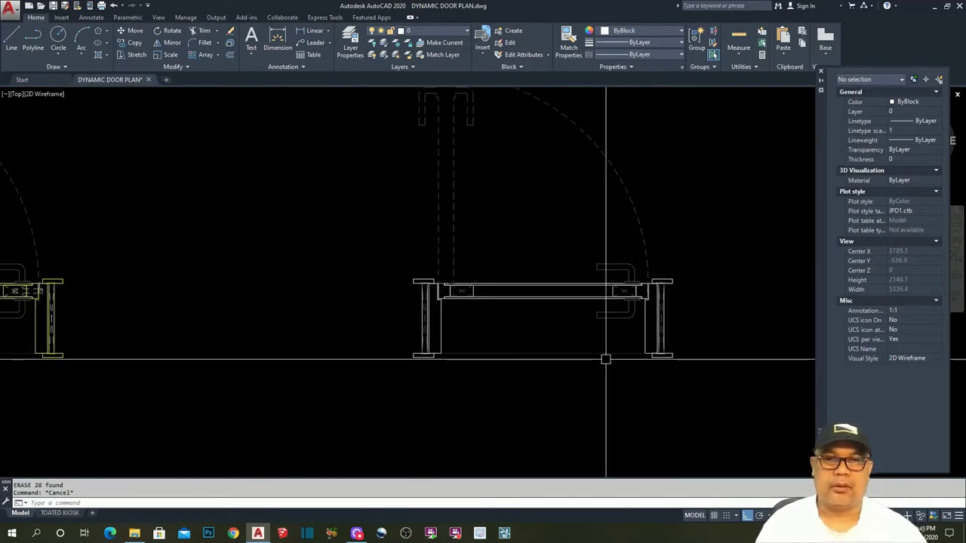
Move the whole traced door horizontally closer to the yellow original door.
{"action": "middle_click_drag", "start_coordinate": [604, 355], "coordinate": [534, 341]}
{"action": "scroll", "coordinate": [483, 317], "scroll_direction": "down", "scroll_amount": 3}
{"action": "left_click", "coordinate": [388, 142]}
{"action": "left_click", "coordinate": [669, 406]}
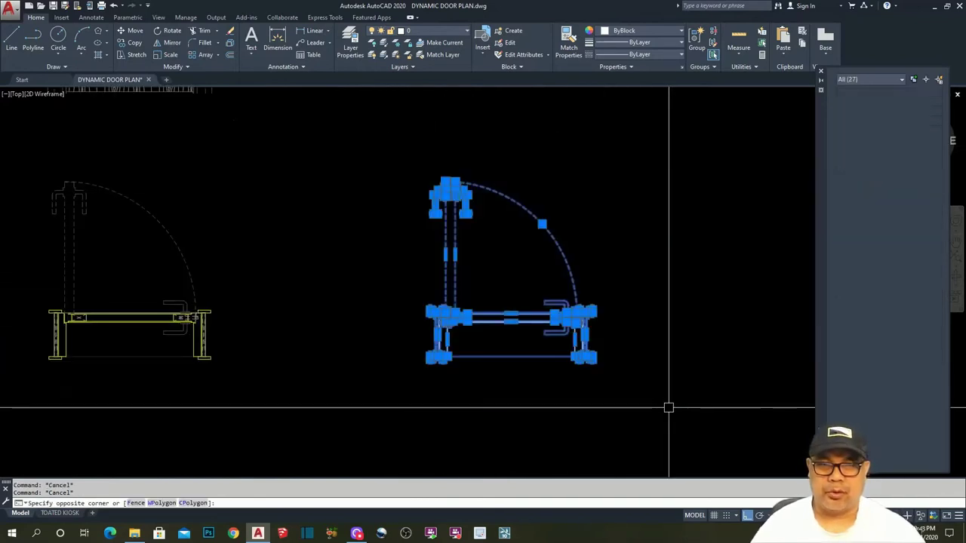
{"action": "type", "text": "m"}
{"action": "key", "text": "Return"}
{"action": "left_click", "coordinate": [593, 345]}
{"action": "left_click", "coordinate": [463, 345]}
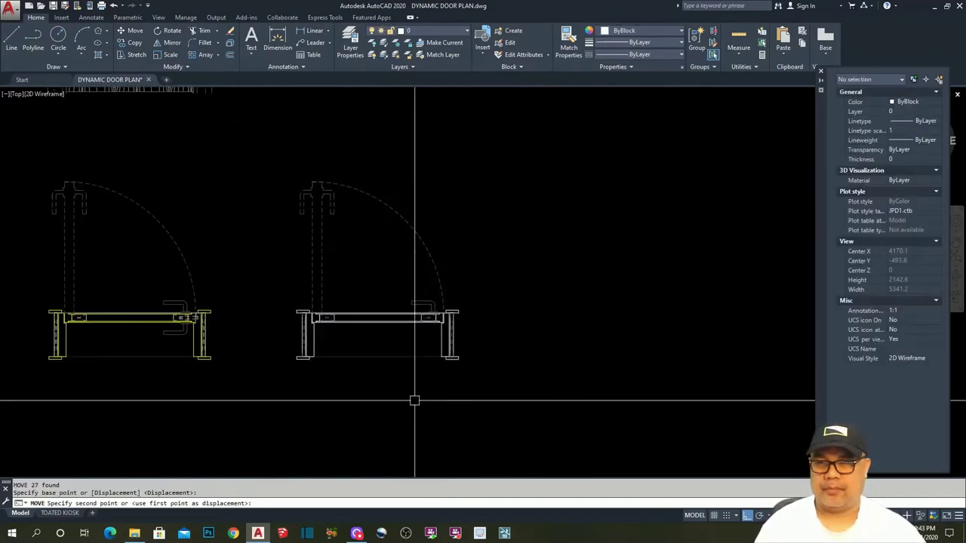
{"action": "key", "text": "Escape"}
{"action": "key", "text": "Escape"}
{"action": "middle_click_drag", "start_coordinate": [429, 373], "coordinate": [535, 367]}
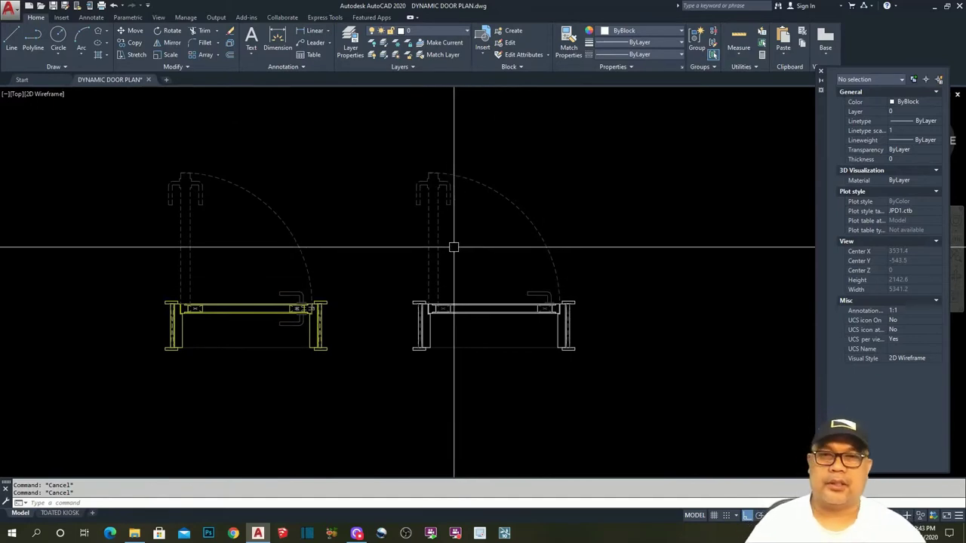
Start a block definition from the whole traced door and name it "dynamic door block-plan".
{"action": "left_click", "coordinate": [390, 139]}
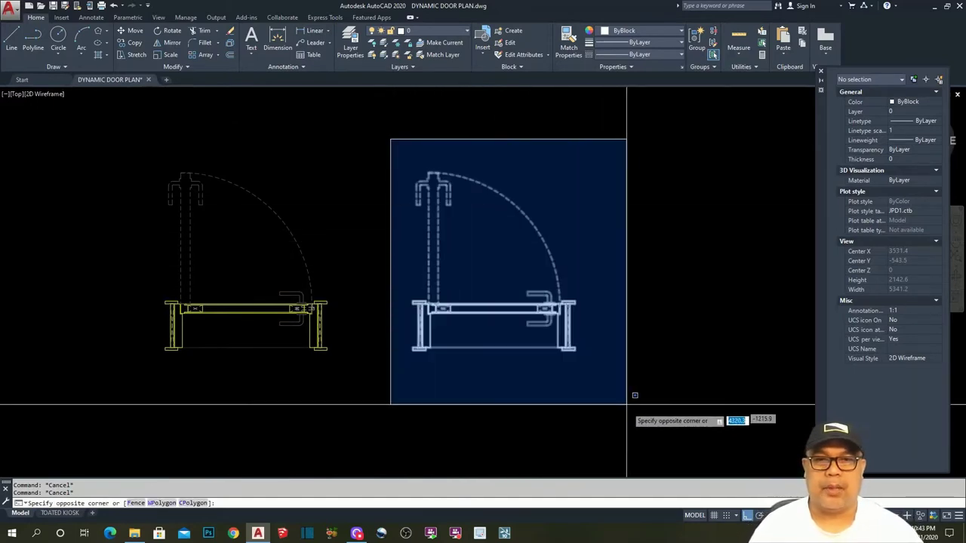
{"action": "left_click", "coordinate": [632, 395]}
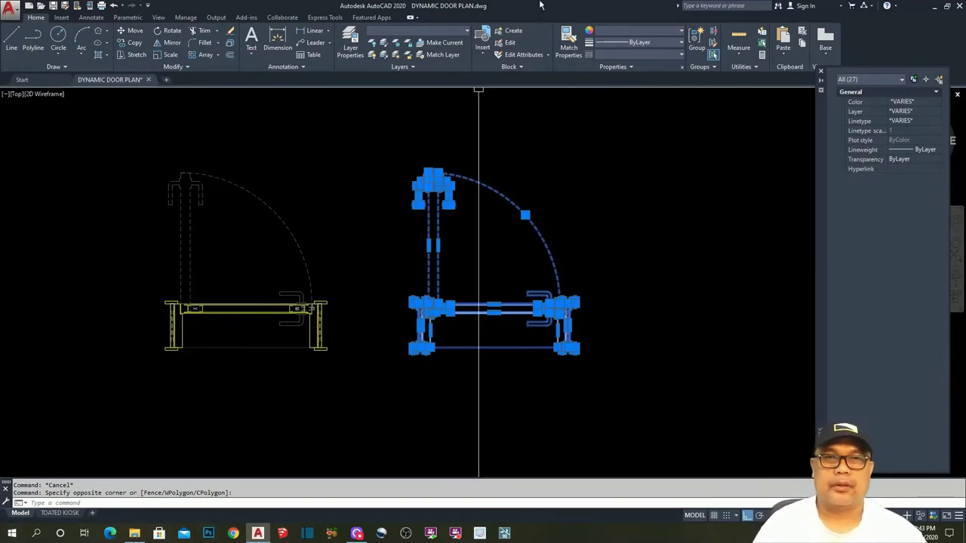
{"action": "left_click", "coordinate": [513, 30]}
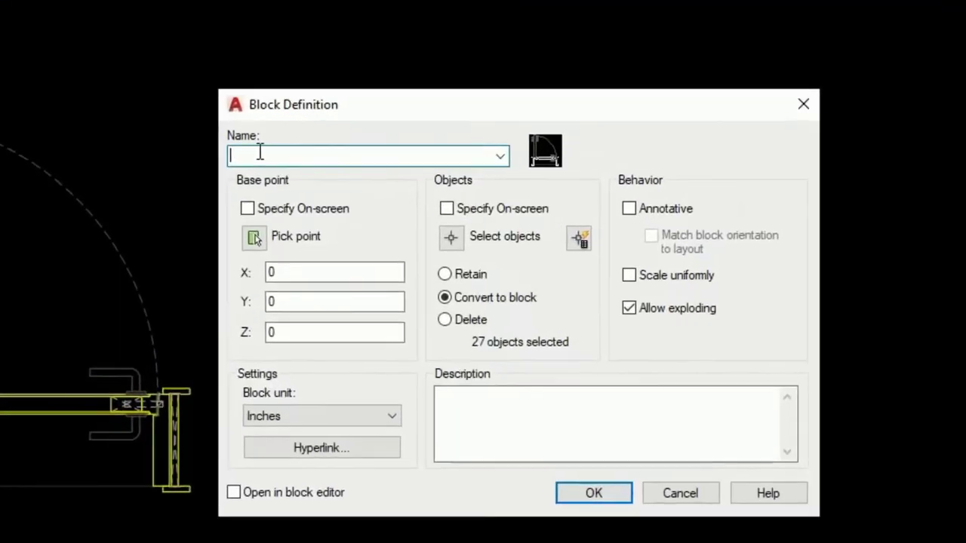
{"action": "type", "text": "dynamic door block-plan"}
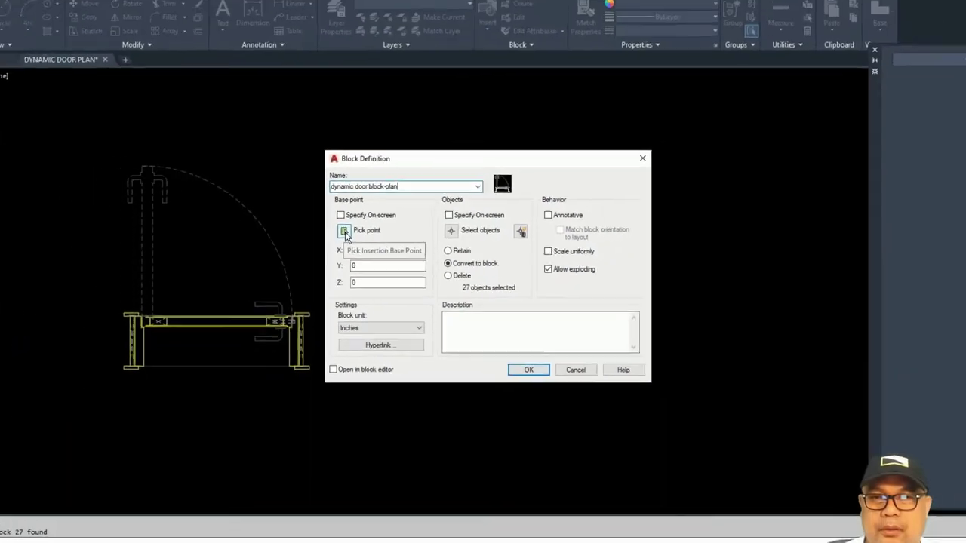
Set the block's base point at the lower outer corner of the hinge-side jamb stud and create the block.
{"action": "left_click", "coordinate": [245, 238]}
{"action": "scroll", "coordinate": [401, 343], "scroll_direction": "up", "scroll_amount": 15}
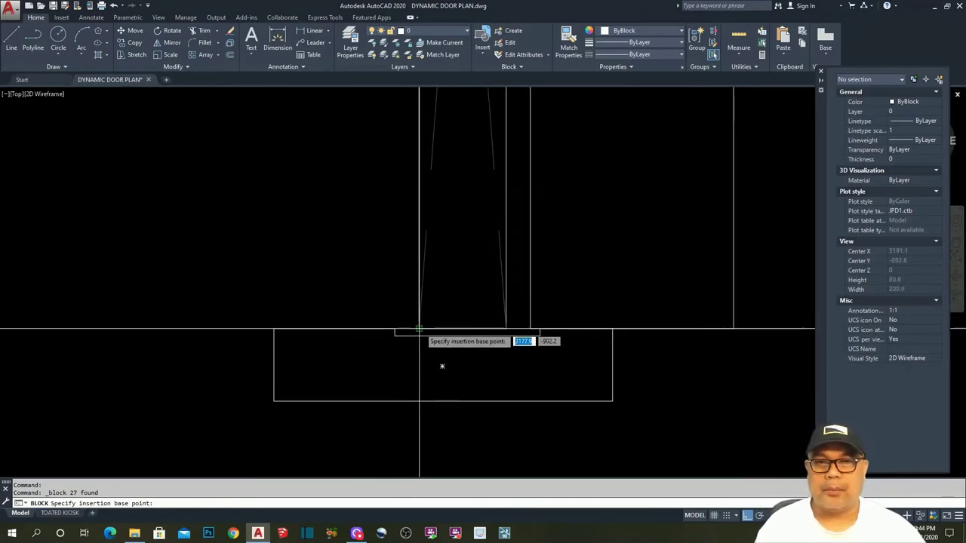
{"action": "left_click", "coordinate": [419, 330]}
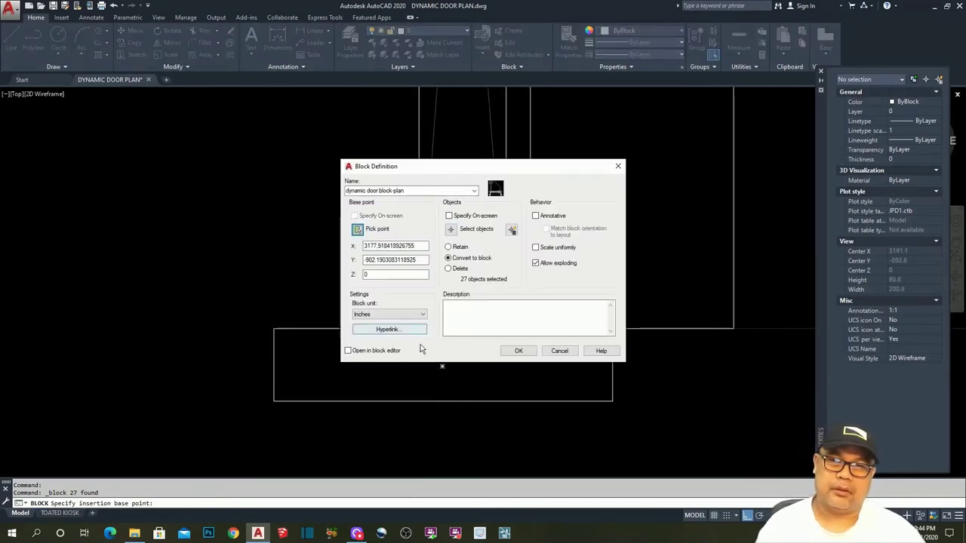
{"action": "left_click", "coordinate": [520, 352]}
{"action": "scroll", "coordinate": [519, 354], "scroll_direction": "down", "scroll_amount": 5}
{"action": "key", "text": "Escape"}
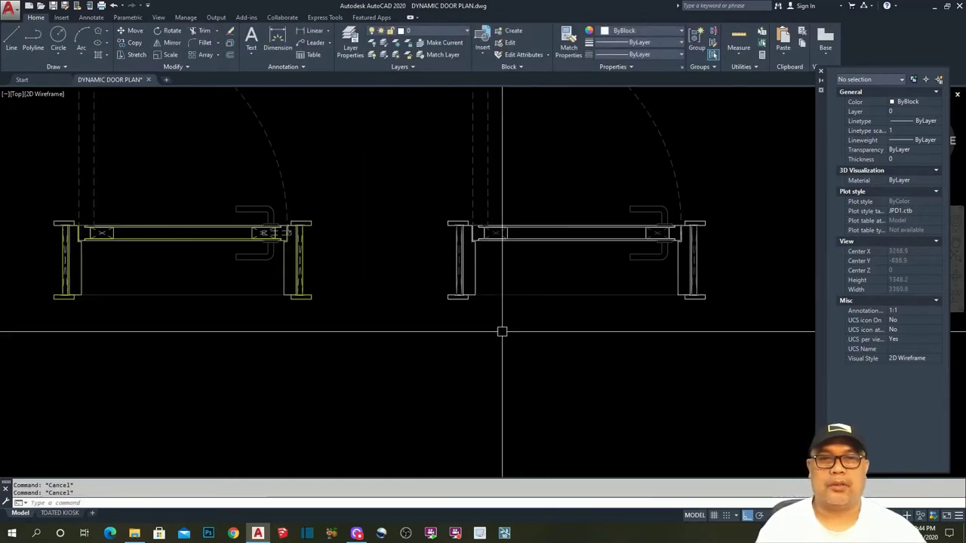
Open the new door block in the Block Editor.
{"action": "scroll", "coordinate": [552, 312], "scroll_direction": "down", "scroll_amount": 2}
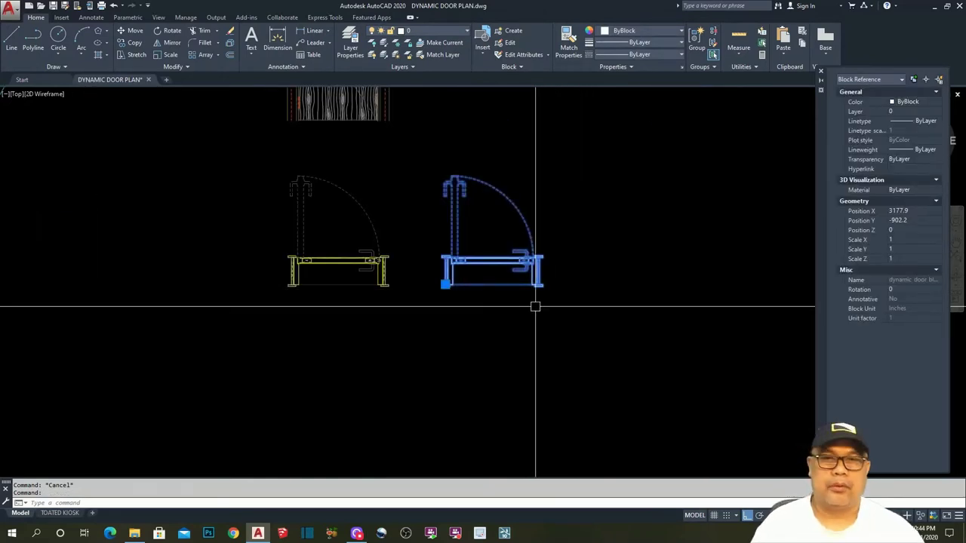
{"action": "scroll", "coordinate": [449, 265], "scroll_direction": "up", "scroll_amount": 4}
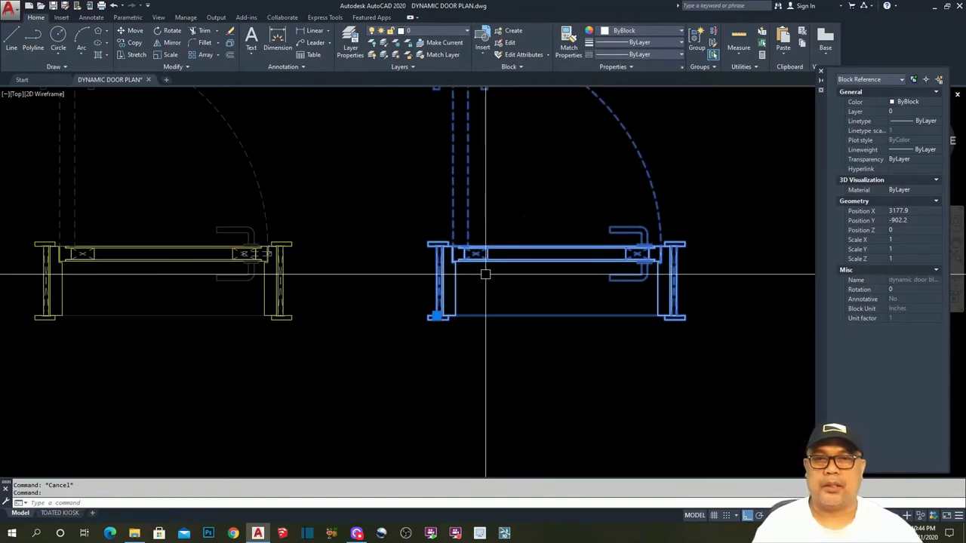
{"action": "scroll", "coordinate": [465, 290], "scroll_direction": "down", "scroll_amount": 4}
{"action": "scroll", "coordinate": [465, 289], "scroll_direction": "up", "scroll_amount": 3}
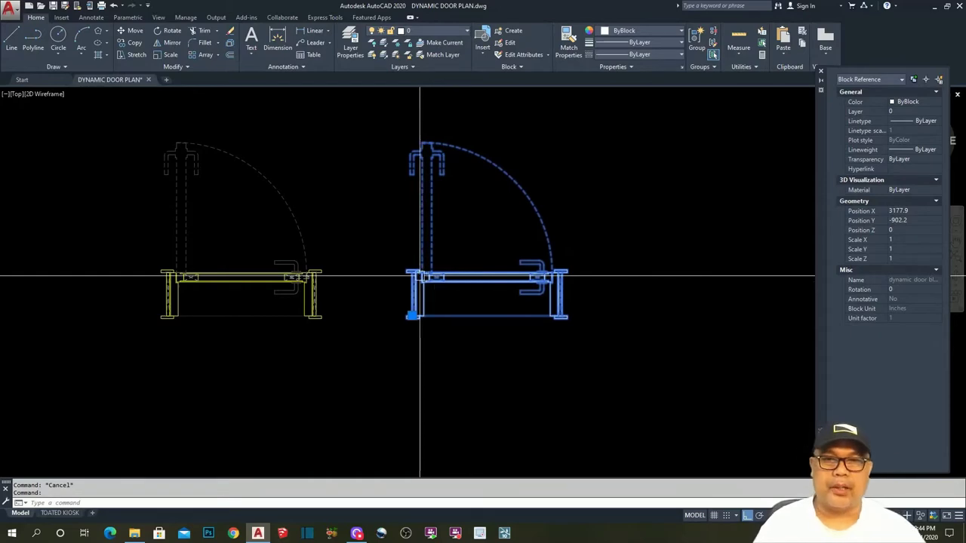
{"action": "right_click", "coordinate": [423, 275]}
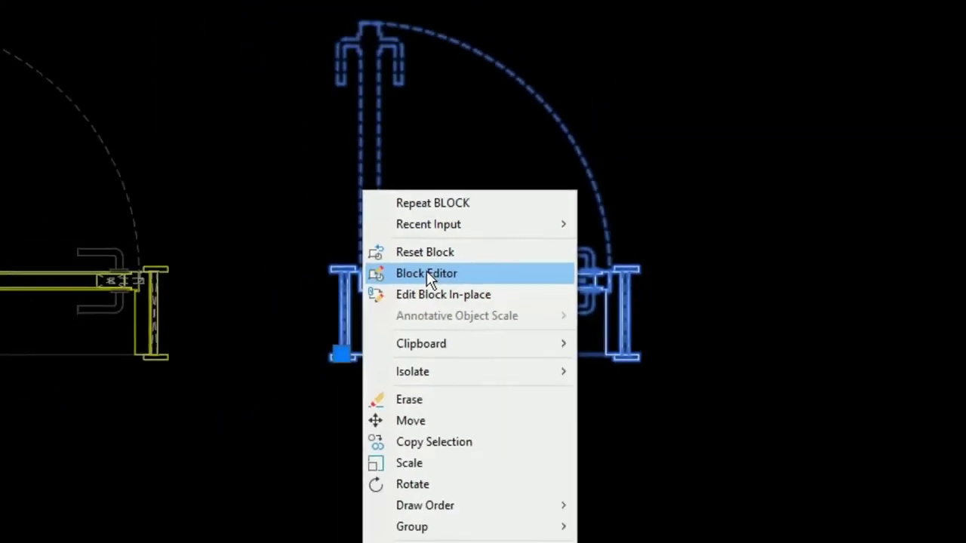
{"action": "left_click", "coordinate": [365, 276]}
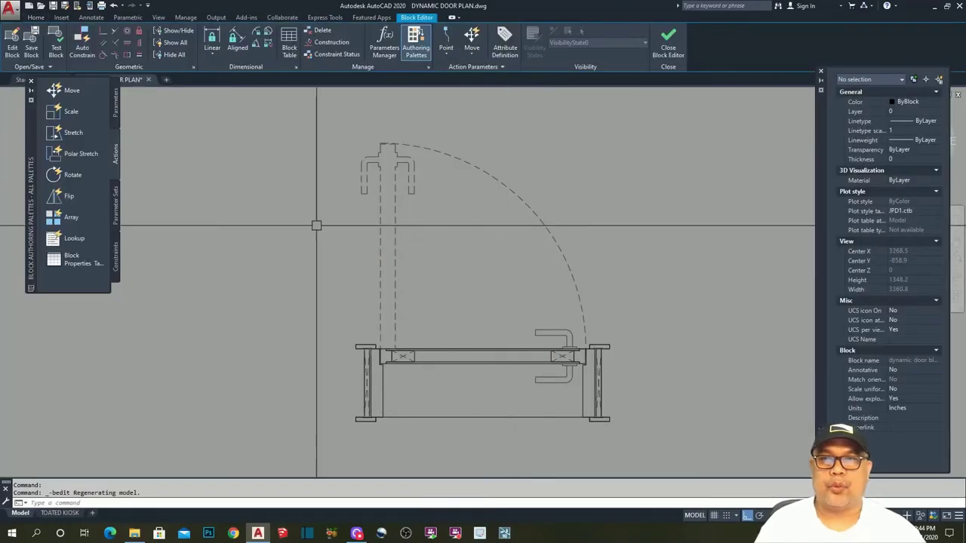
Add a linear parameter across the door opening between the inner jamb faces, with its label below the door.
{"action": "middle_click_drag", "start_coordinate": [497, 336], "coordinate": [514, 288]}
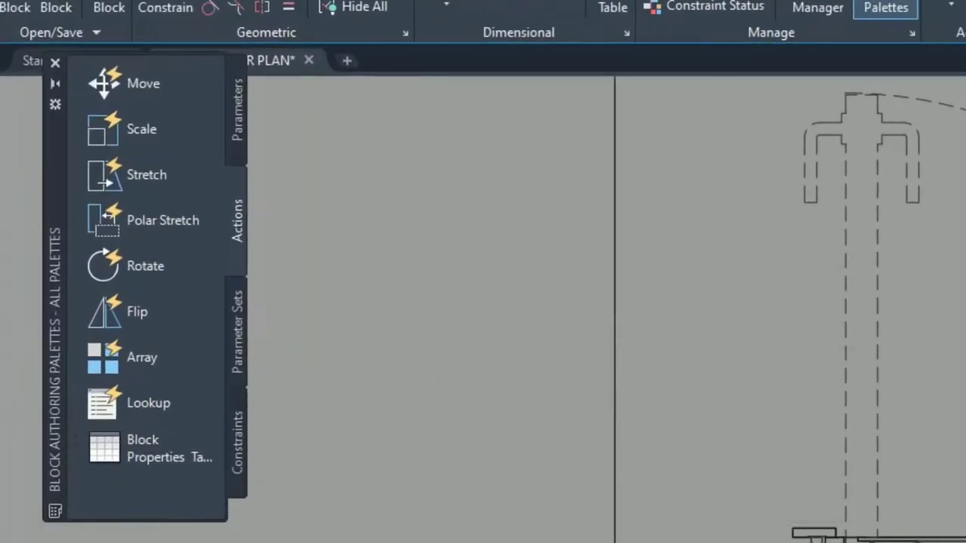
{"action": "middle_click_drag", "start_coordinate": [615, 542], "coordinate": [567, 537]}
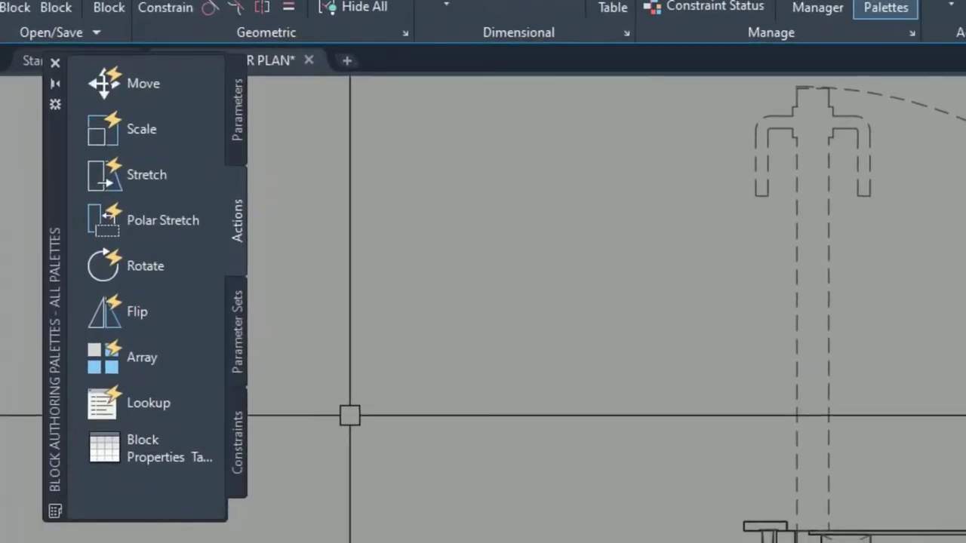
{"action": "left_click", "coordinate": [240, 124]}
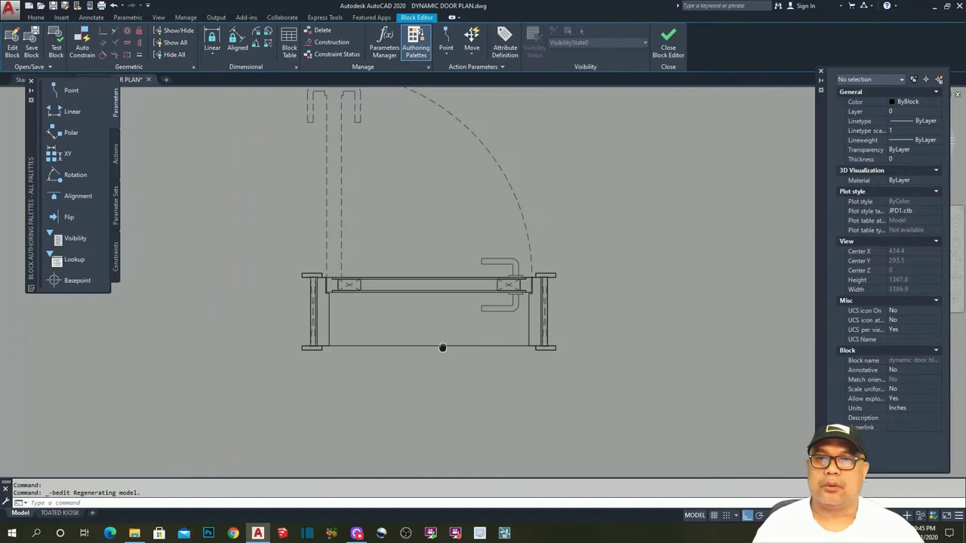
{"action": "scroll", "coordinate": [322, 315], "scroll_direction": "up", "scroll_amount": 3}
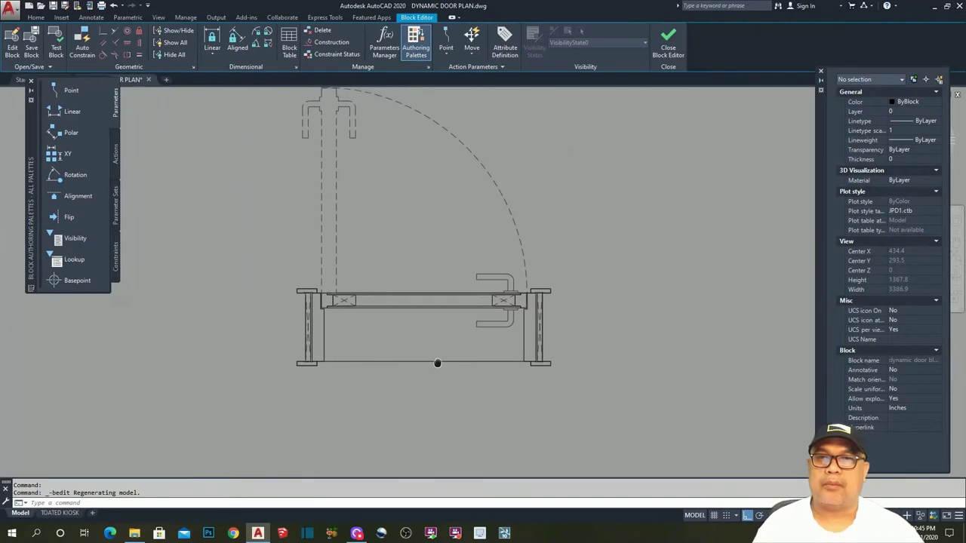
{"action": "scroll", "coordinate": [437, 363], "scroll_direction": "up", "scroll_amount": 2}
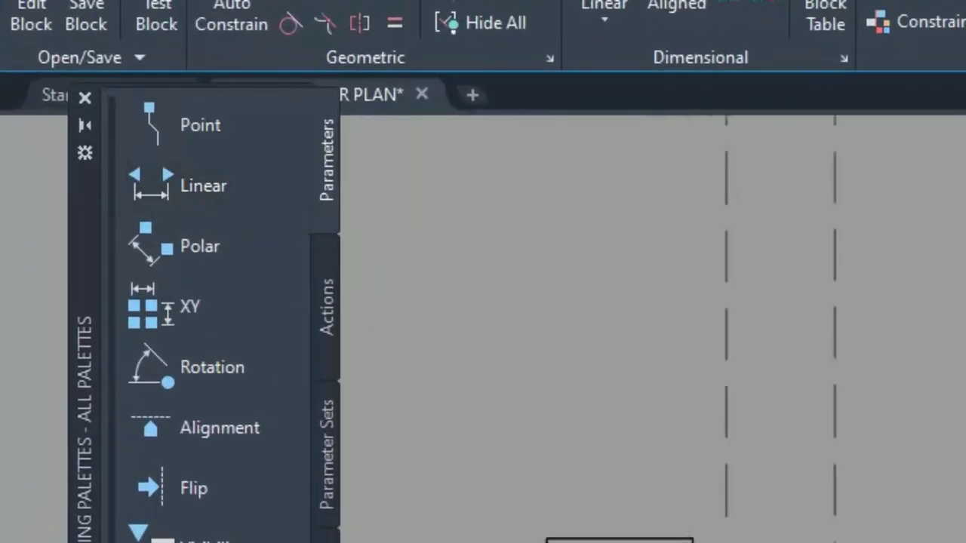
{"action": "scroll", "coordinate": [688, 528], "scroll_direction": "up", "scroll_amount": 2}
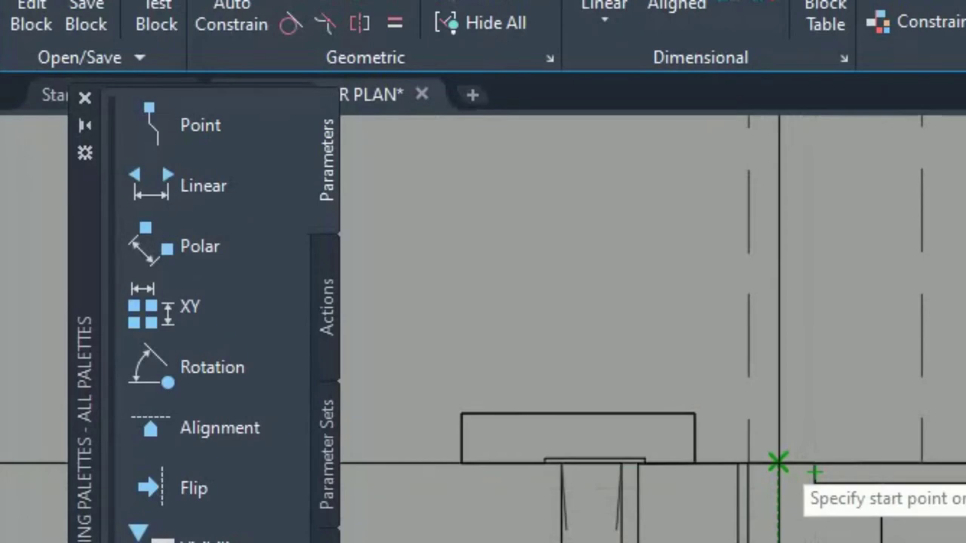
{"action": "scroll", "coordinate": [778, 463], "scroll_direction": "up", "scroll_amount": 4}
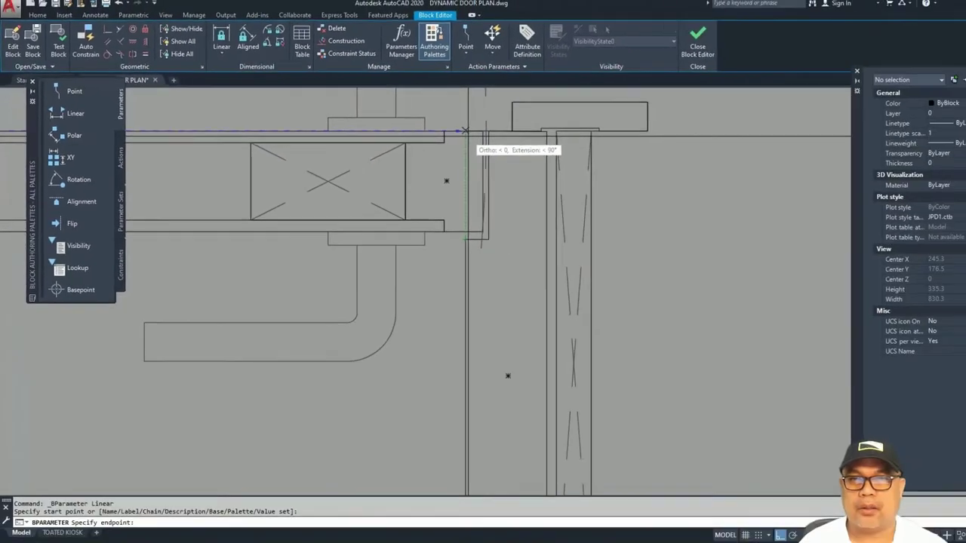
{"action": "scroll", "coordinate": [491, 130], "scroll_direction": "down", "scroll_amount": 4}
{"action": "left_click", "coordinate": [493, 124]}
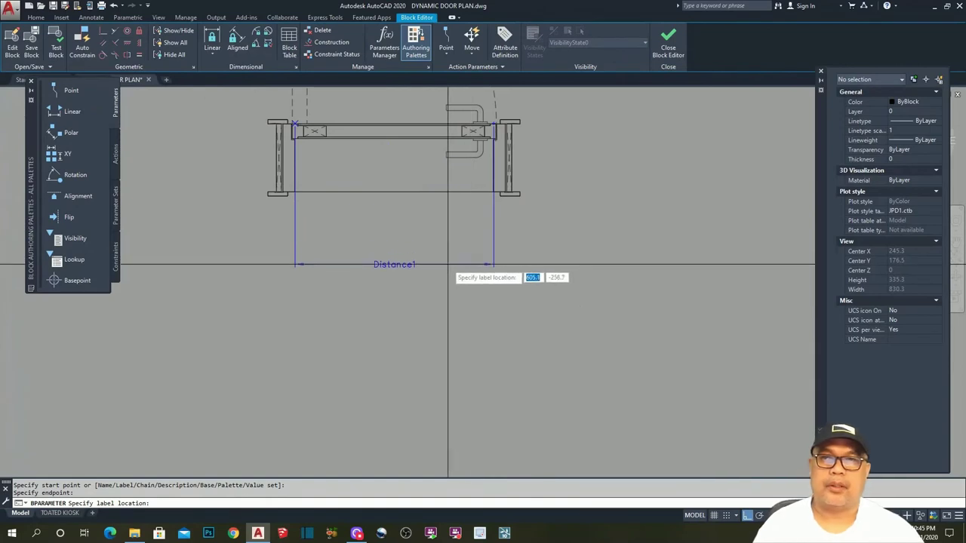
{"action": "left_click", "coordinate": [446, 257]}
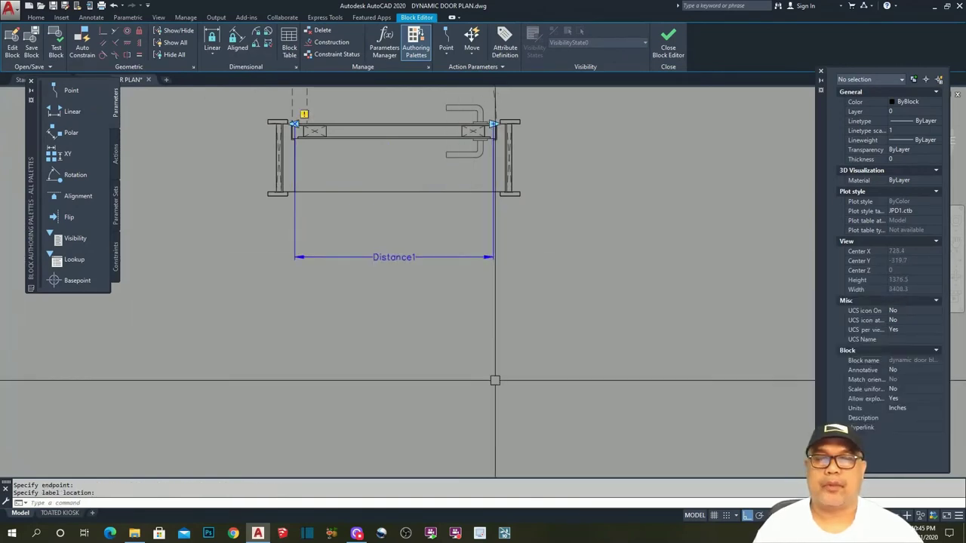
Set the number of grips of the linear parameter across the door opening to 1.
{"action": "left_click", "coordinate": [392, 258]}
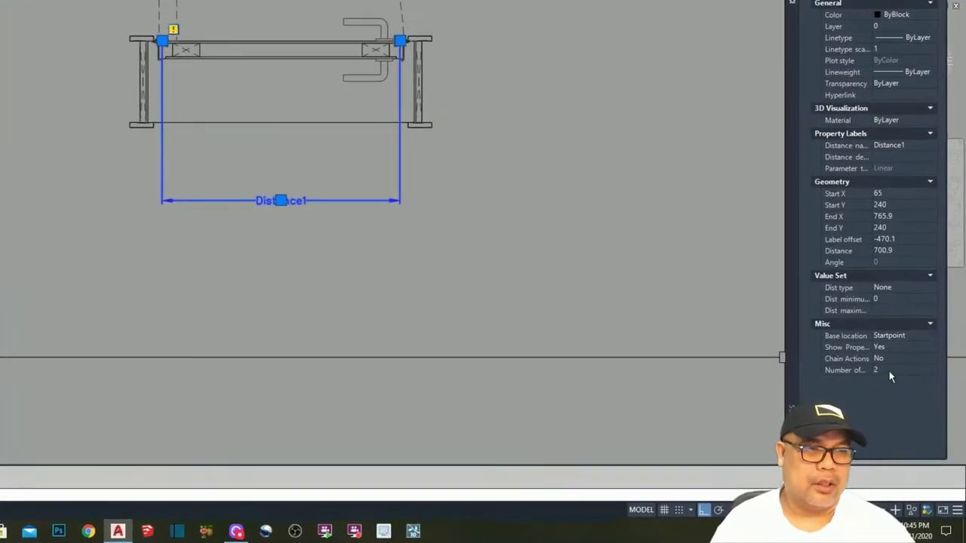
{"action": "left_click", "coordinate": [849, 300]}
{"action": "left_click", "coordinate": [849, 300]}
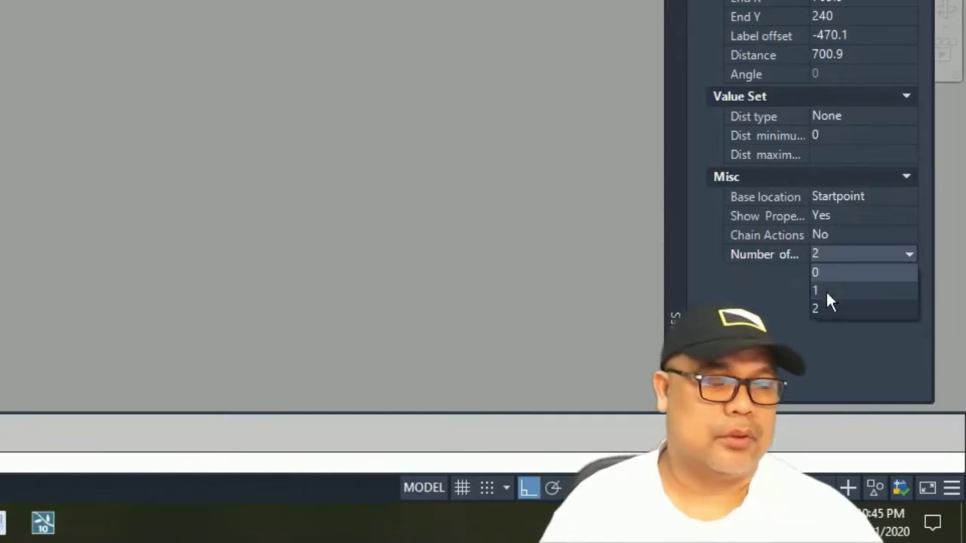
{"action": "left_click", "coordinate": [824, 289]}
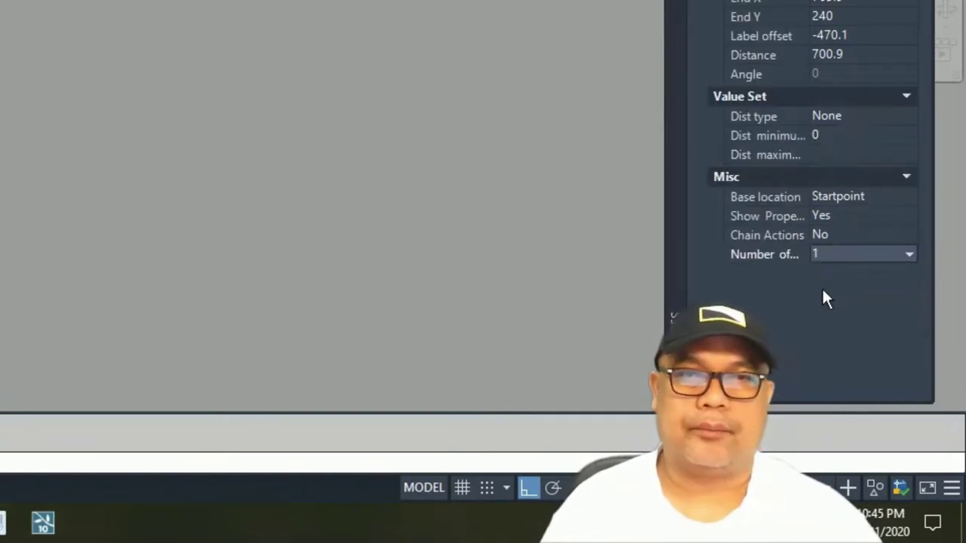
{"action": "key", "text": "Escape"}
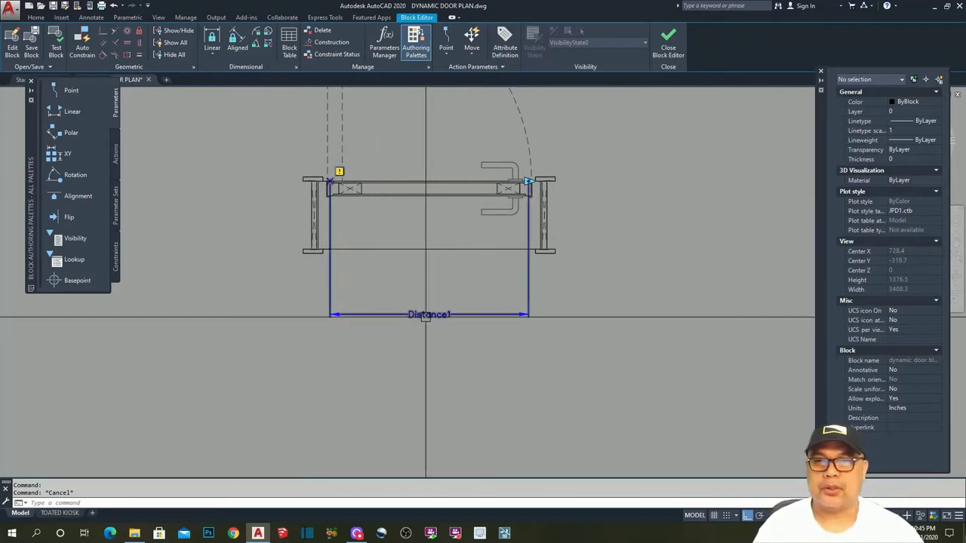
Start a stretch action on the linear parameter's latch-side grip point, with a stretch frame enclosing the latch-side jamb and door handles.
{"action": "left_click", "coordinate": [116, 151]}
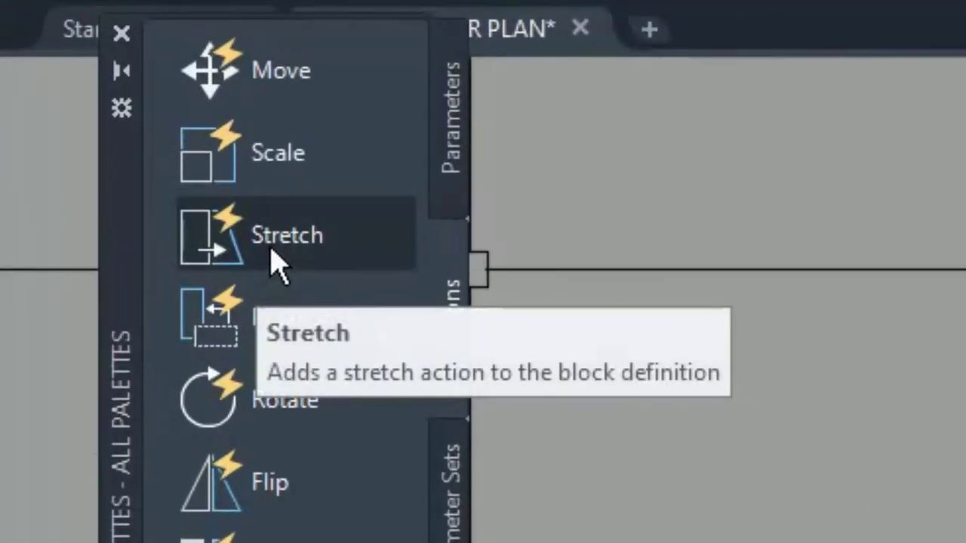
{"action": "left_click", "coordinate": [275, 240]}
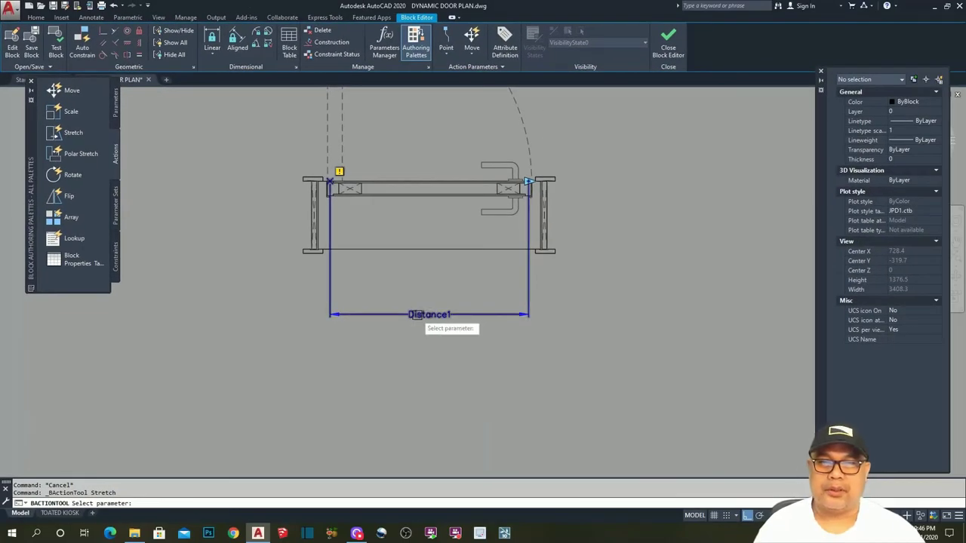
{"action": "left_click", "coordinate": [416, 314]}
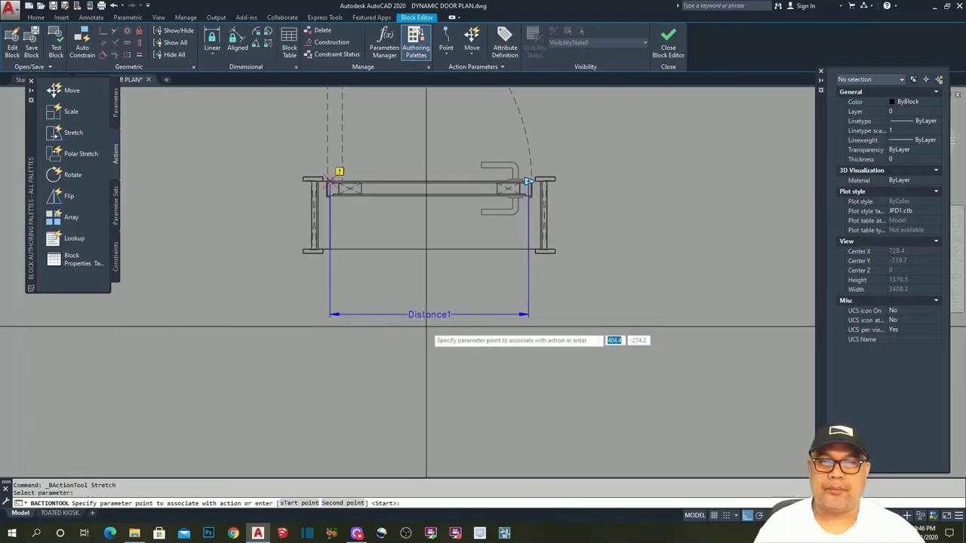
{"action": "left_click", "coordinate": [530, 182]}
{"action": "scroll", "coordinate": [526, 178], "scroll_direction": "up", "scroll_amount": 4}
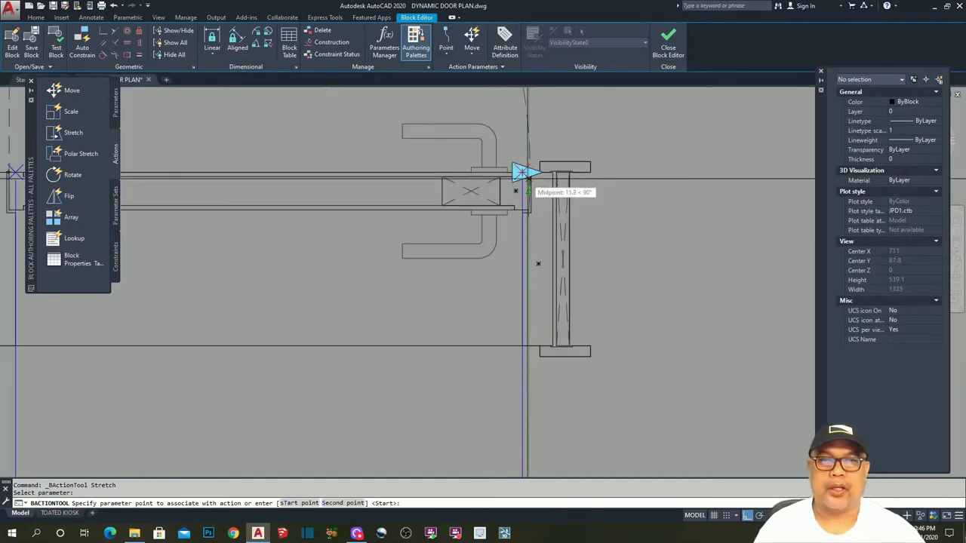
{"action": "scroll", "coordinate": [585, 200], "scroll_direction": "down", "scroll_amount": 4}
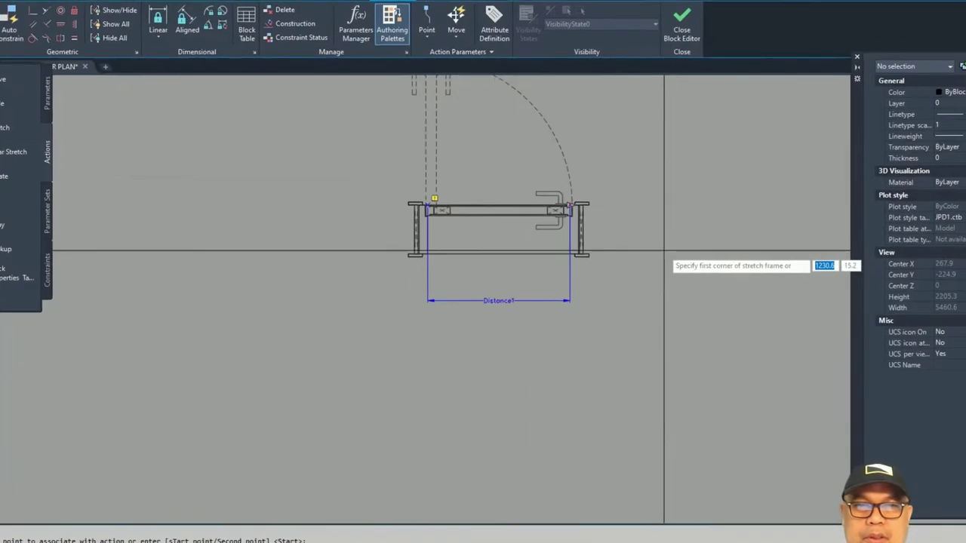
{"action": "middle_click_drag", "start_coordinate": [643, 246], "coordinate": [635, 260]}
{"action": "left_click", "coordinate": [629, 106]}
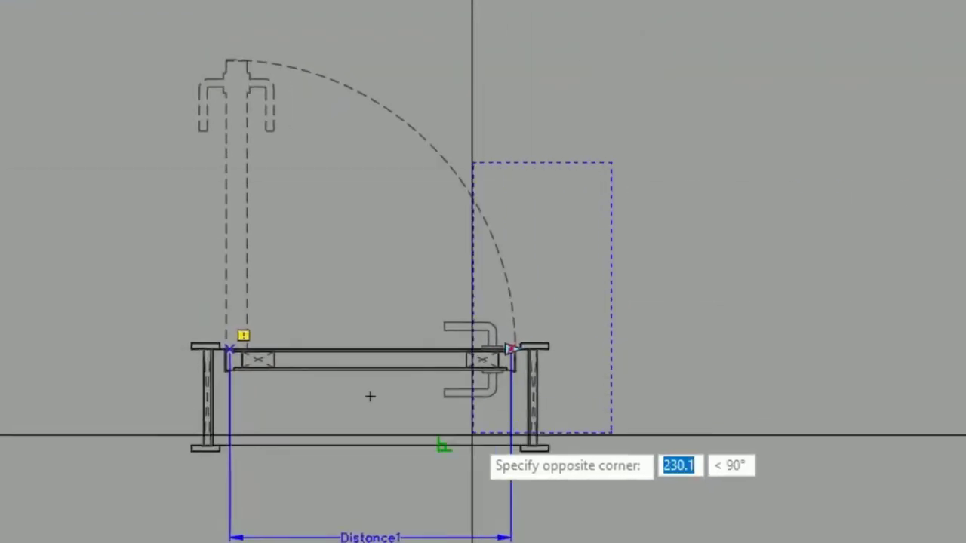
{"action": "left_click", "coordinate": [404, 481]}
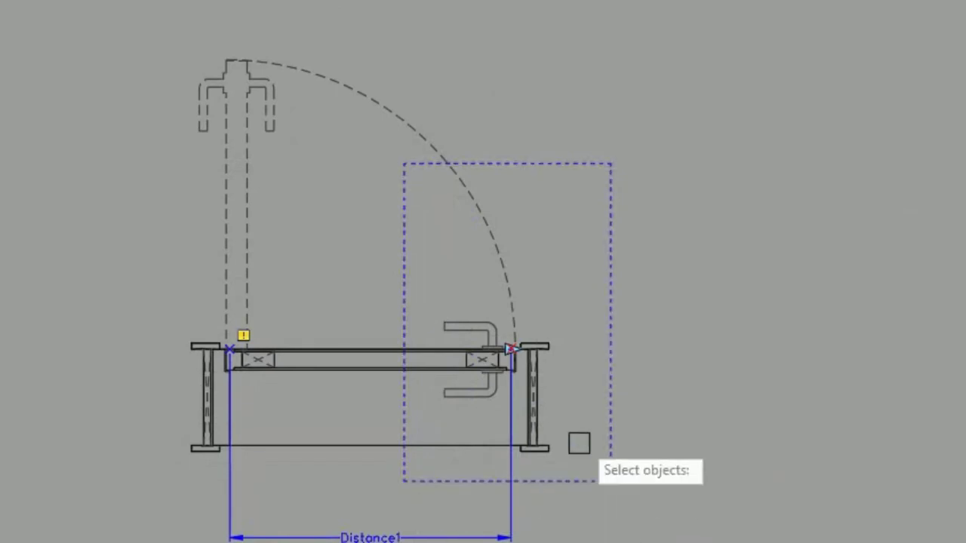
Select the latch-side jamb, closed door leaf, handles and linear parameter as the objects to stretch, excluding the swing arc, and finish the action.
{"action": "scroll", "coordinate": [590, 315], "scroll_direction": "up", "scroll_amount": 2}
{"action": "left_click", "coordinate": [560, 180]}
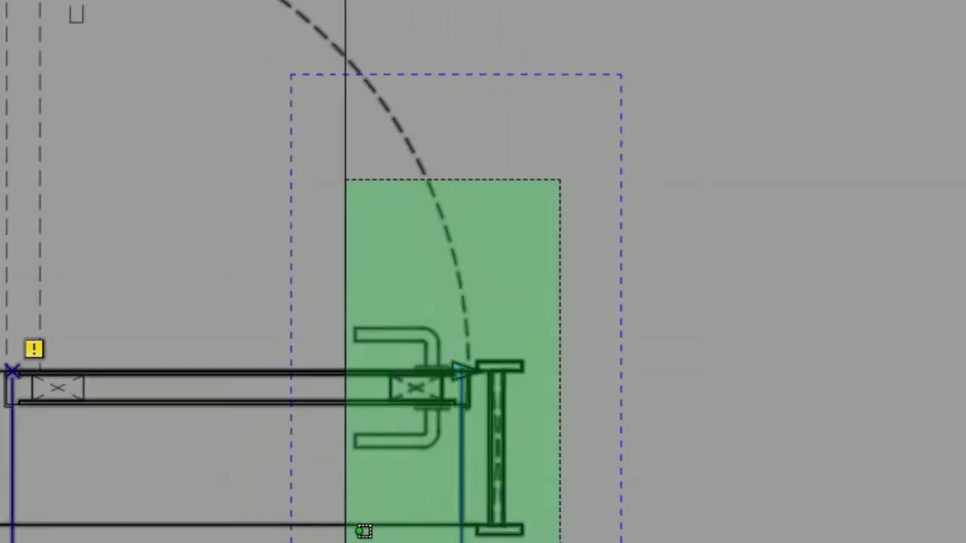
{"action": "left_click", "coordinate": [328, 538]}
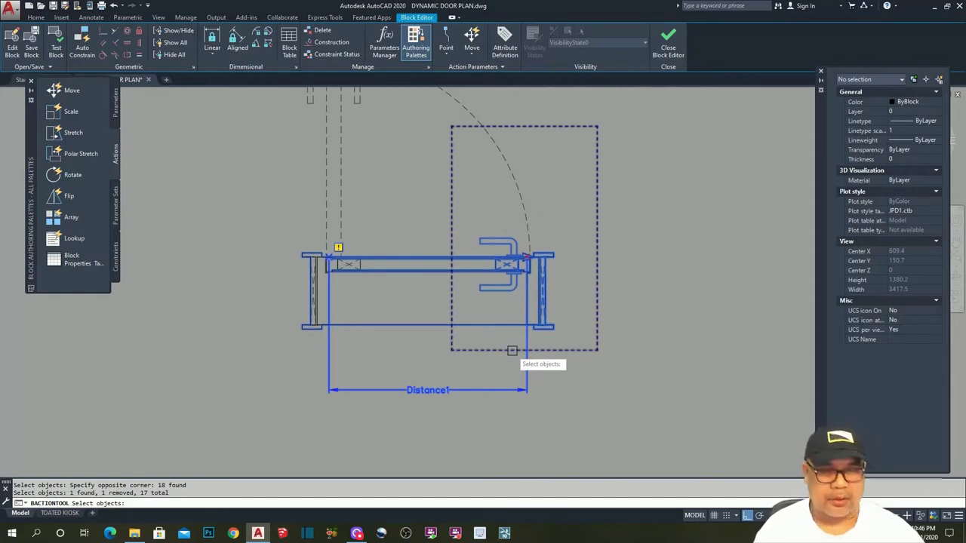
{"action": "key", "text": "Return"}
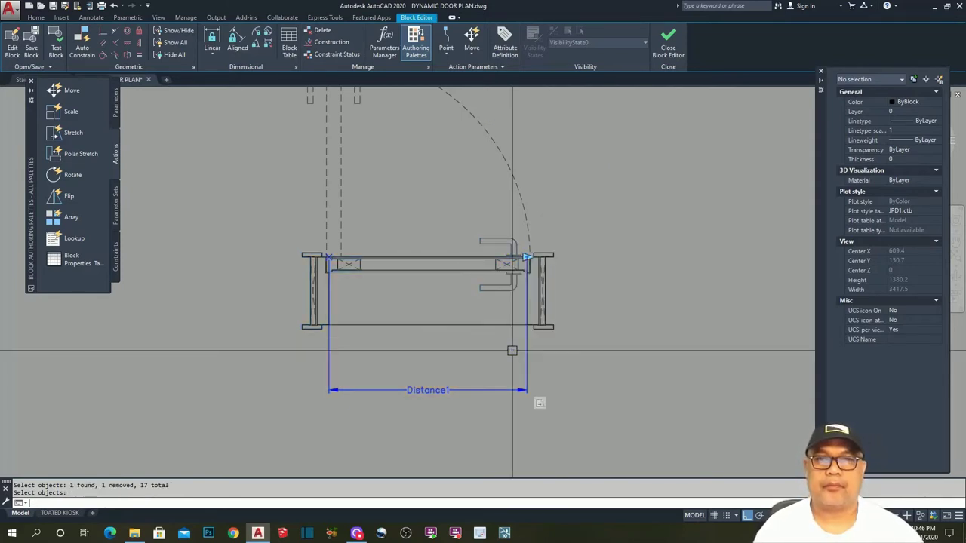
Start a second stretch action on the linear parameter and associate it with the latch-side grip point.
{"action": "scroll", "coordinate": [548, 413], "scroll_direction": "up", "scroll_amount": 4}
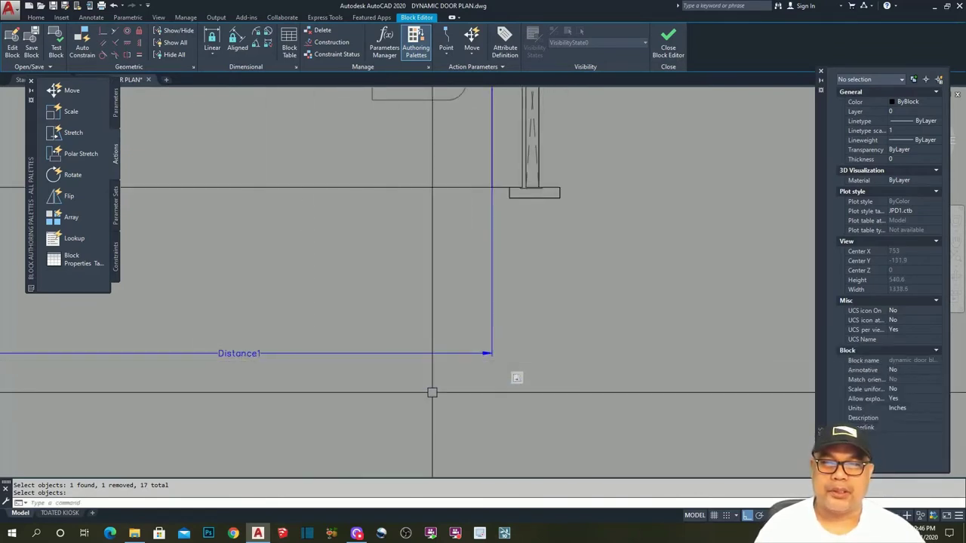
{"action": "scroll", "coordinate": [611, 415], "scroll_direction": "down", "scroll_amount": 4}
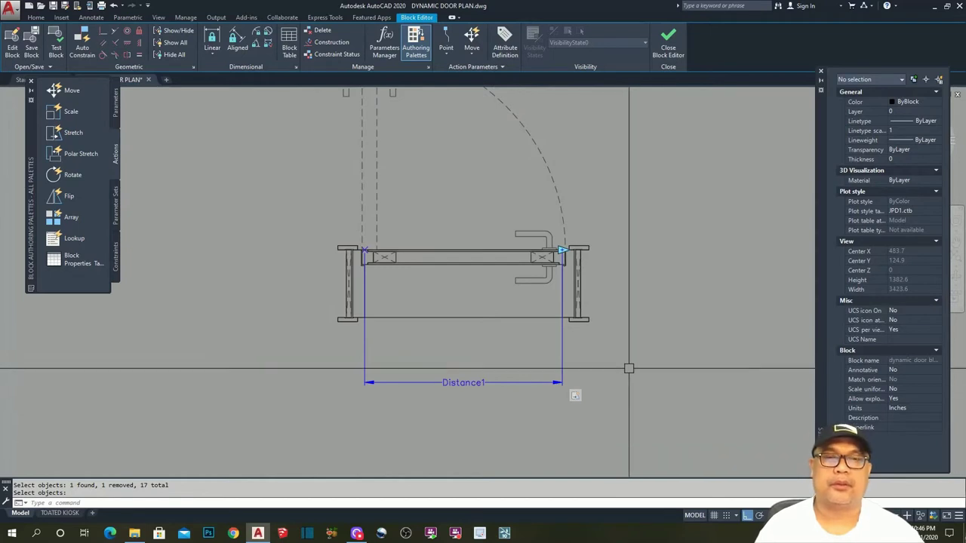
{"action": "middle_click_drag", "start_coordinate": [628, 369], "coordinate": [641, 368]}
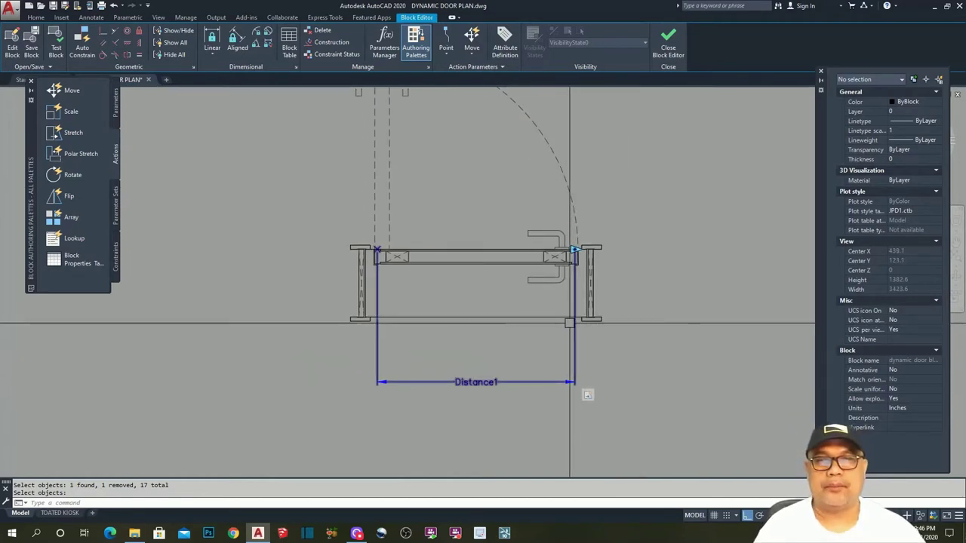
{"action": "scroll", "coordinate": [566, 328], "scroll_direction": "down", "scroll_amount": 3}
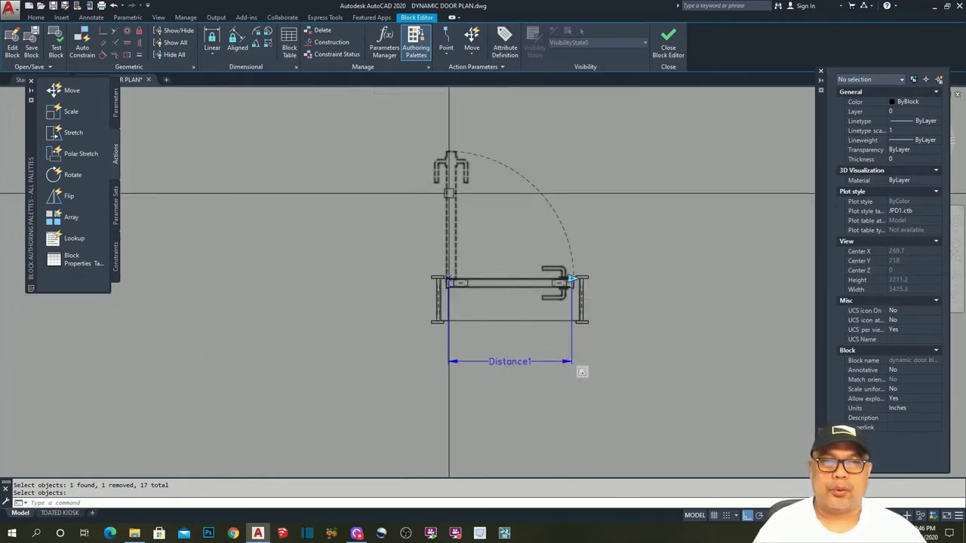
{"action": "middle_click_drag", "start_coordinate": [470, 195], "coordinate": [462, 229]}
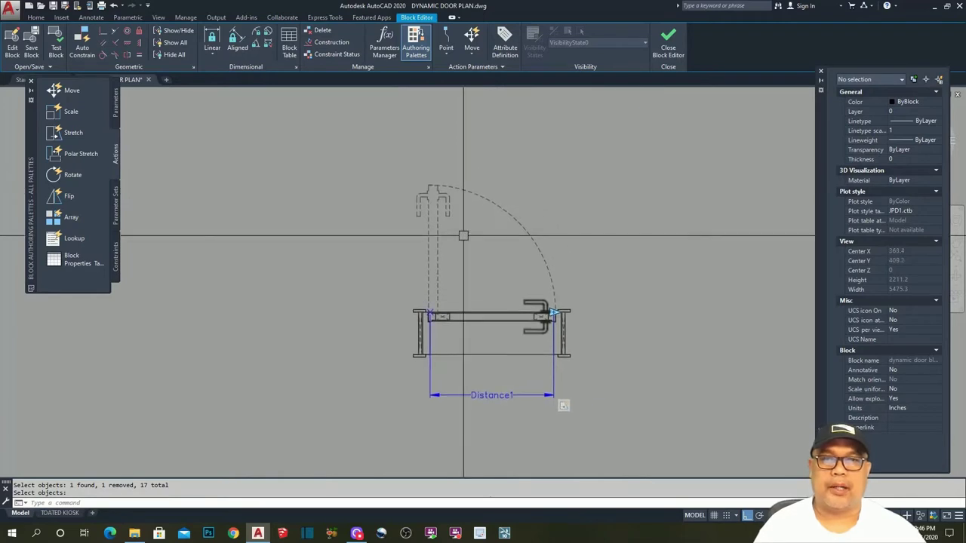
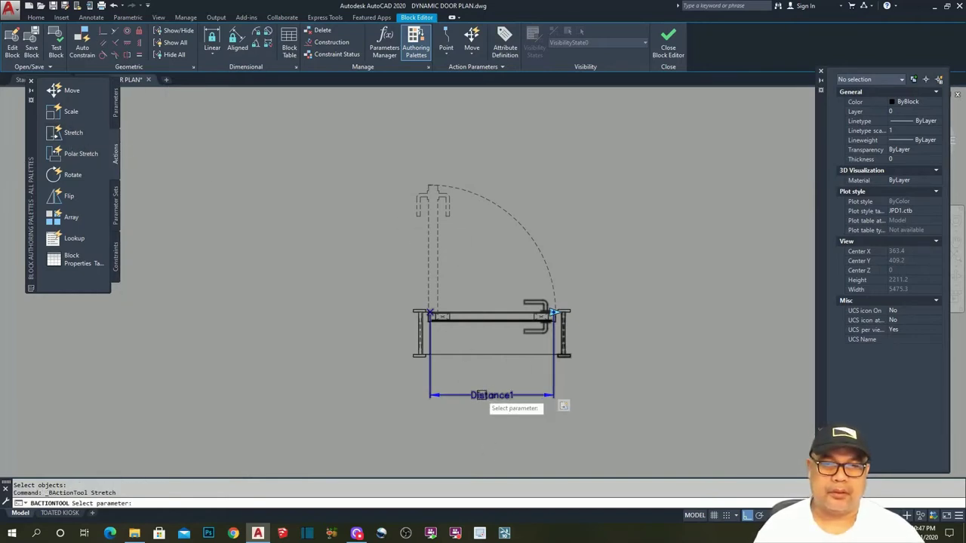
{"action": "left_click", "coordinate": [476, 395]}
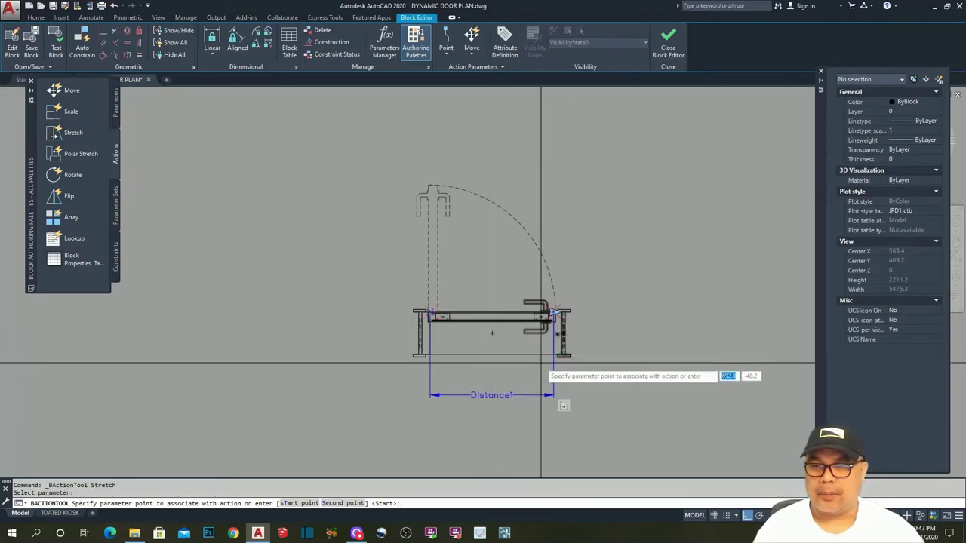
{"action": "scroll", "coordinate": [538, 334], "scroll_direction": "up", "scroll_amount": 8}
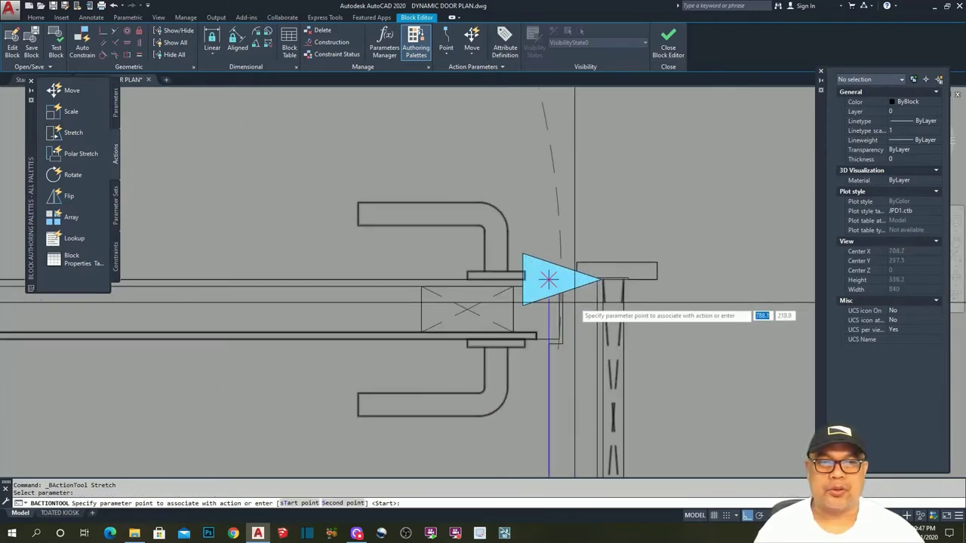
{"action": "scroll", "coordinate": [548, 280], "scroll_direction": "up", "scroll_amount": 8}
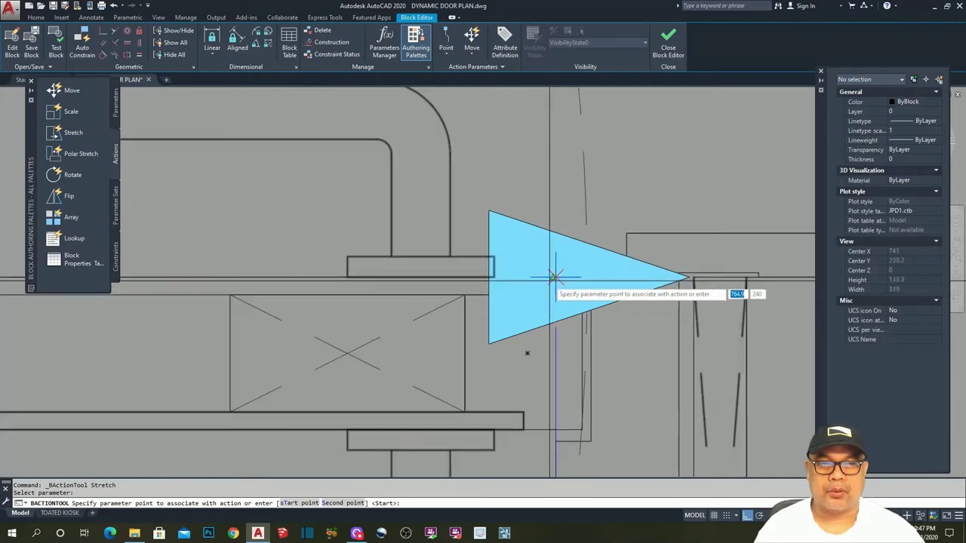
{"action": "left_click", "coordinate": [548, 273]}
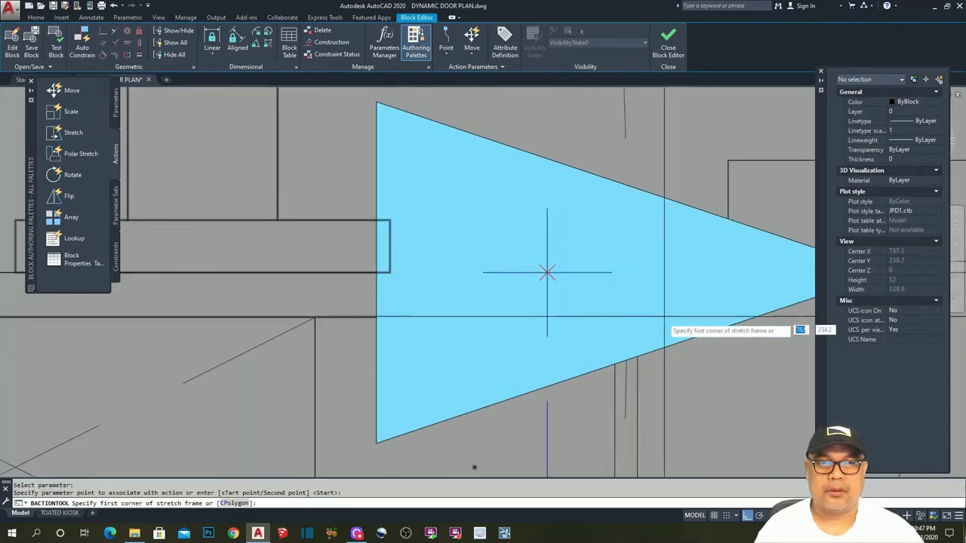
Frame the handle end of the dashed open door leaf, select that leaf as the object to stretch, and finish the action.
{"action": "scroll", "coordinate": [634, 337], "scroll_direction": "down", "scroll_amount": 8}
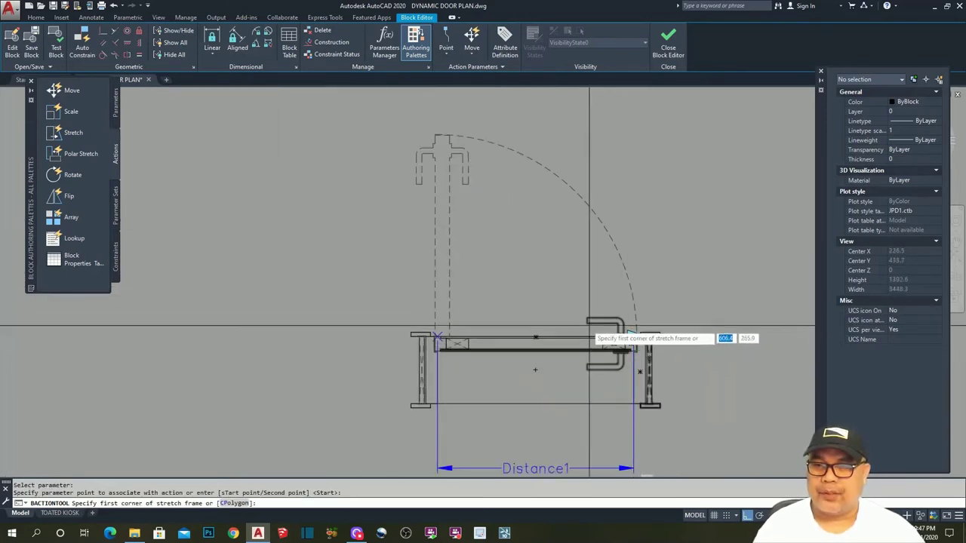
{"action": "middle_click_drag", "start_coordinate": [560, 264], "coordinate": [575, 311]}
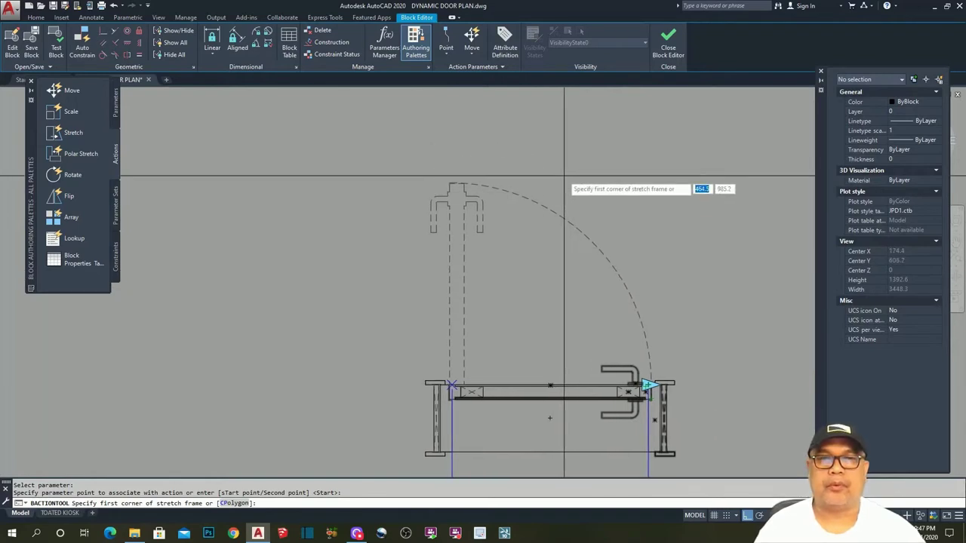
{"action": "left_click", "coordinate": [541, 122]}
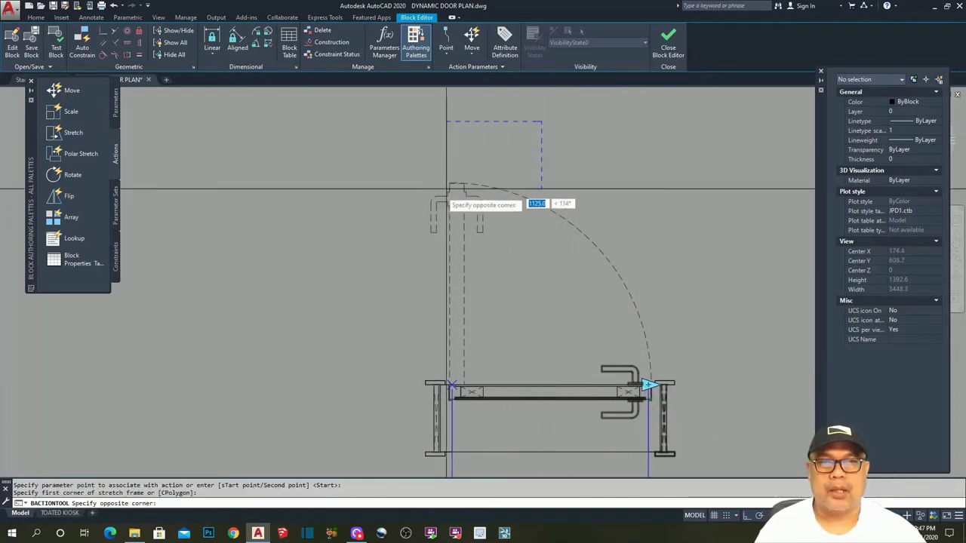
{"action": "left_click", "coordinate": [368, 288]}
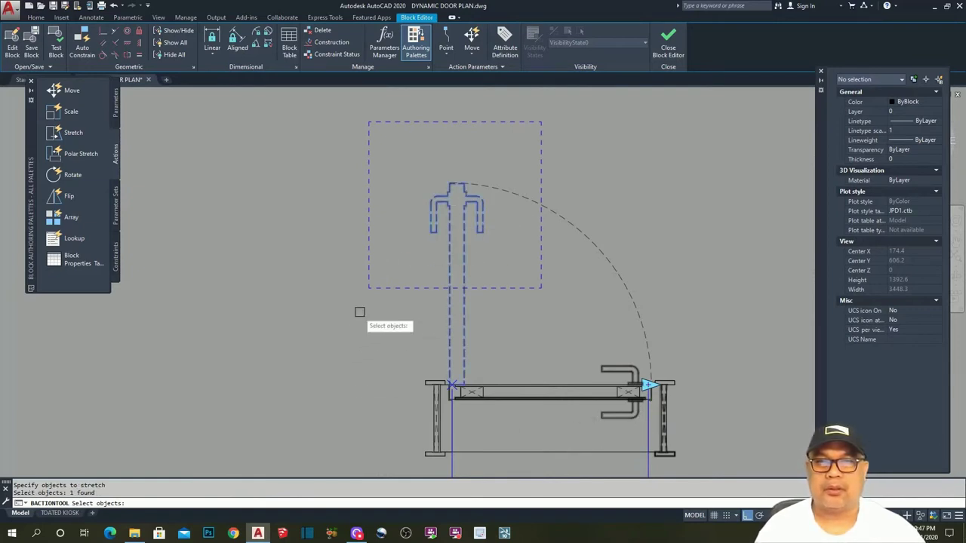
{"action": "scroll", "coordinate": [373, 235], "scroll_direction": "down", "scroll_amount": 2}
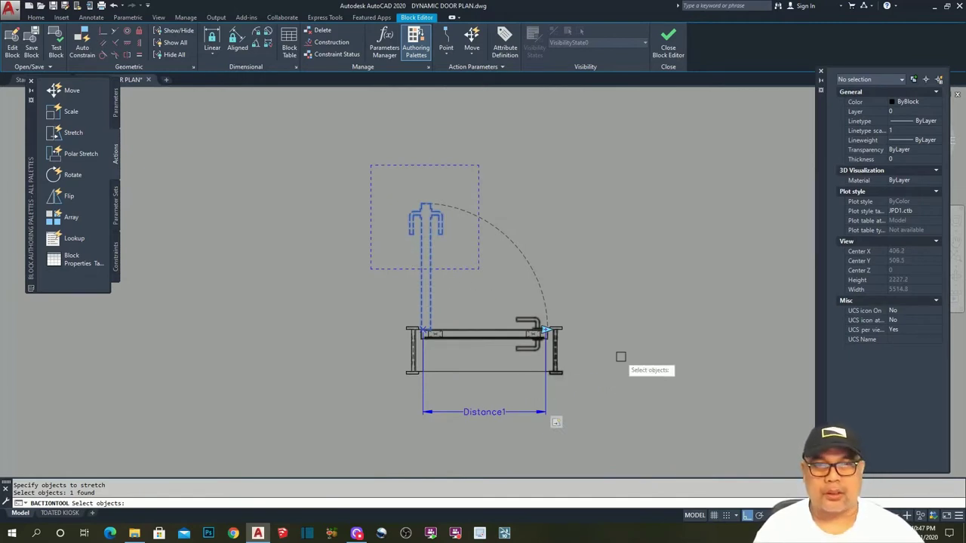
{"action": "key", "text": "Return"}
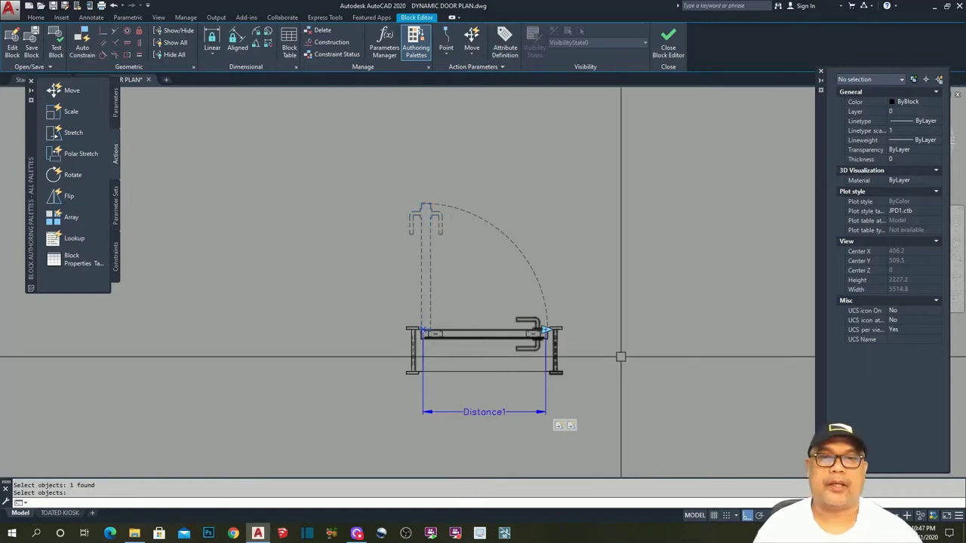
{"action": "scroll", "coordinate": [551, 257], "scroll_direction": "down", "scroll_amount": 3}
{"action": "scroll", "coordinate": [581, 311], "scroll_direction": "up", "scroll_amount": 3}
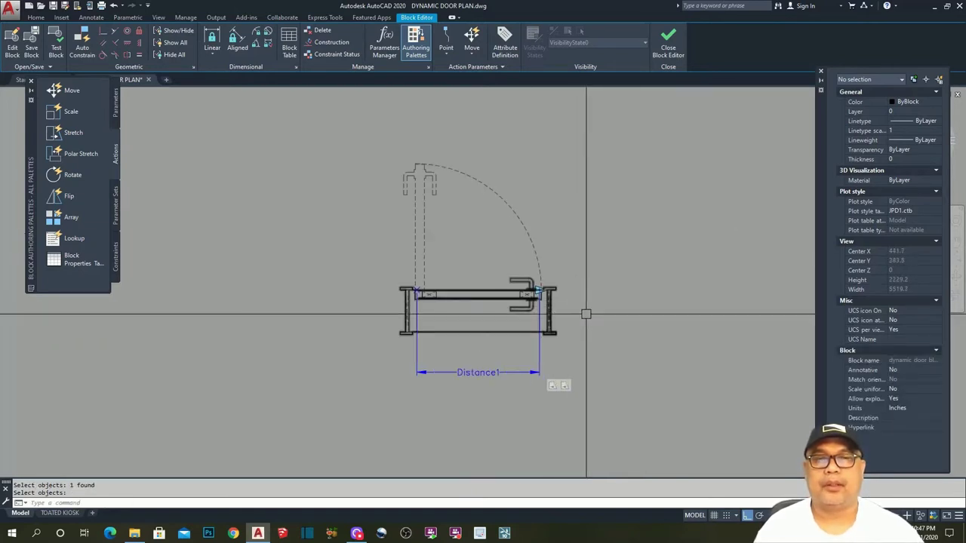
{"action": "scroll", "coordinate": [573, 321], "scroll_direction": "down", "scroll_amount": 1}
{"action": "scroll", "coordinate": [565, 324], "scroll_direction": "up", "scroll_amount": 1}
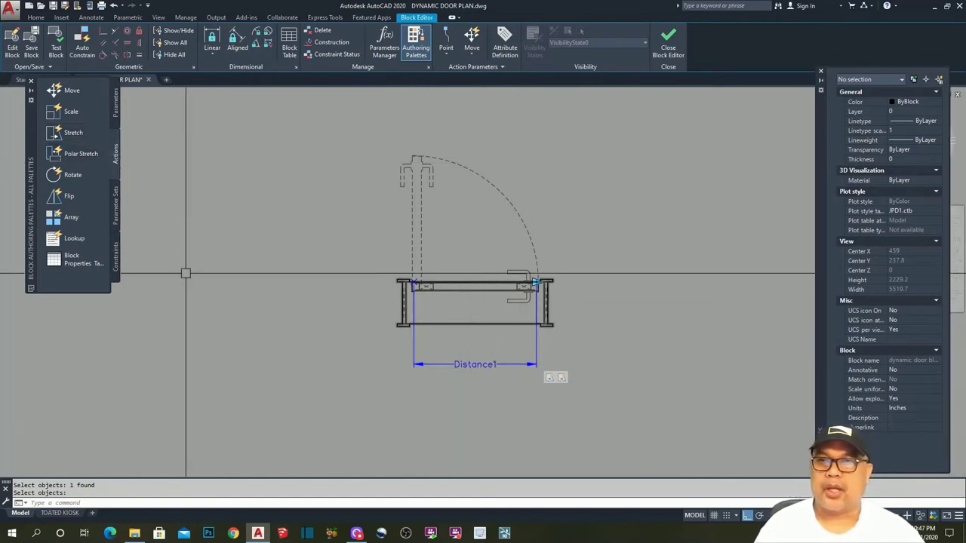
Add a scale action to the linear width parameter, with only the dashed swing arc as the object to scale.
{"action": "left_click", "coordinate": [116, 110]}
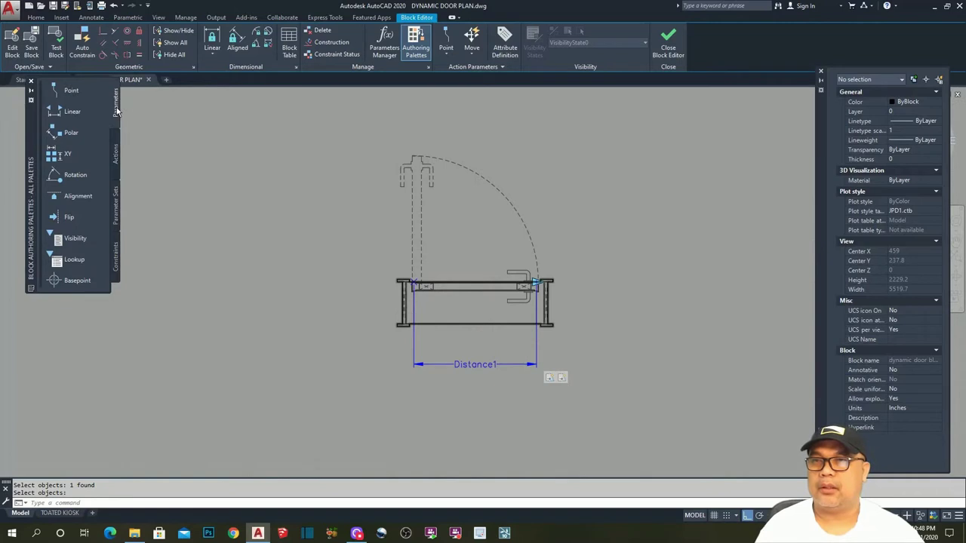
{"action": "left_click", "coordinate": [117, 159]}
{"action": "left_click", "coordinate": [69, 112]}
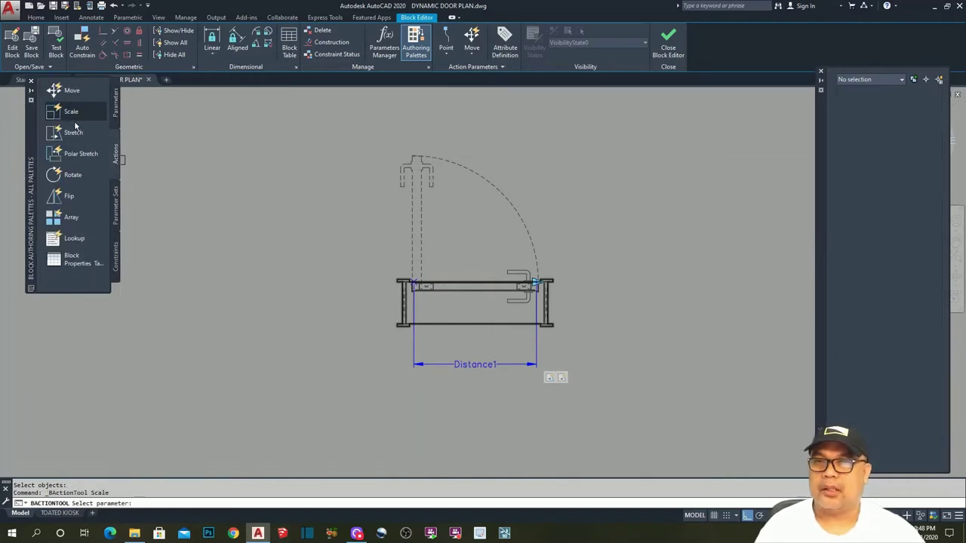
{"action": "scroll", "coordinate": [480, 390], "scroll_direction": "up", "scroll_amount": 2}
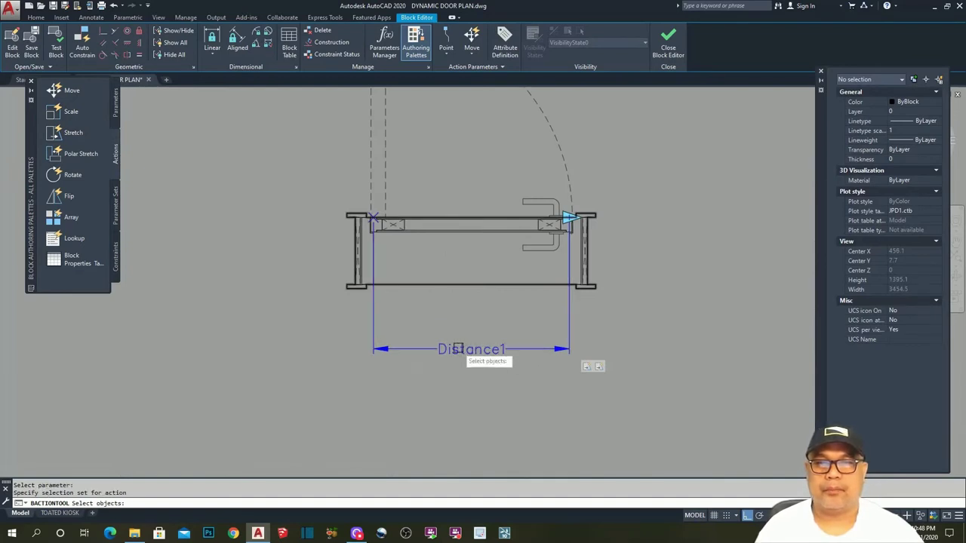
{"action": "scroll", "coordinate": [474, 372], "scroll_direction": "down", "scroll_amount": 3}
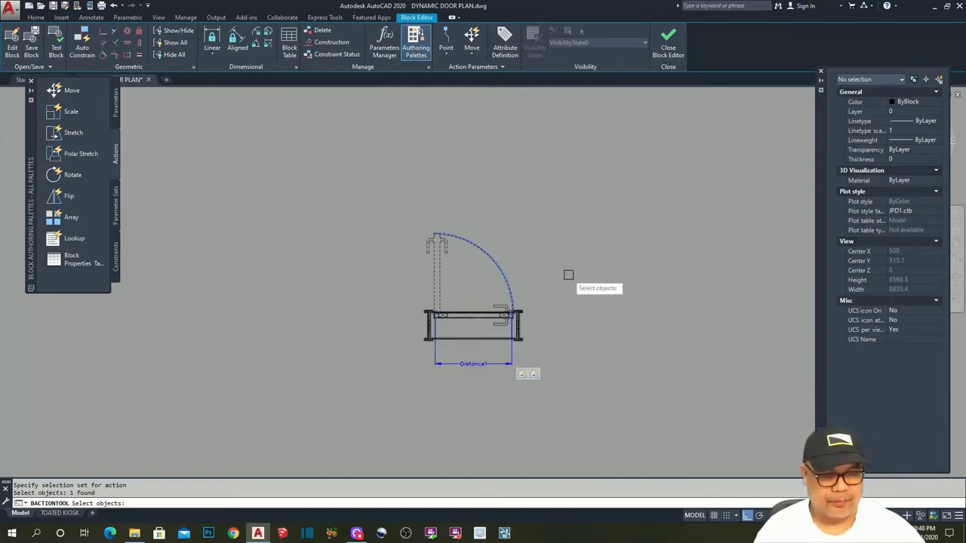
{"action": "key", "text": "Return"}
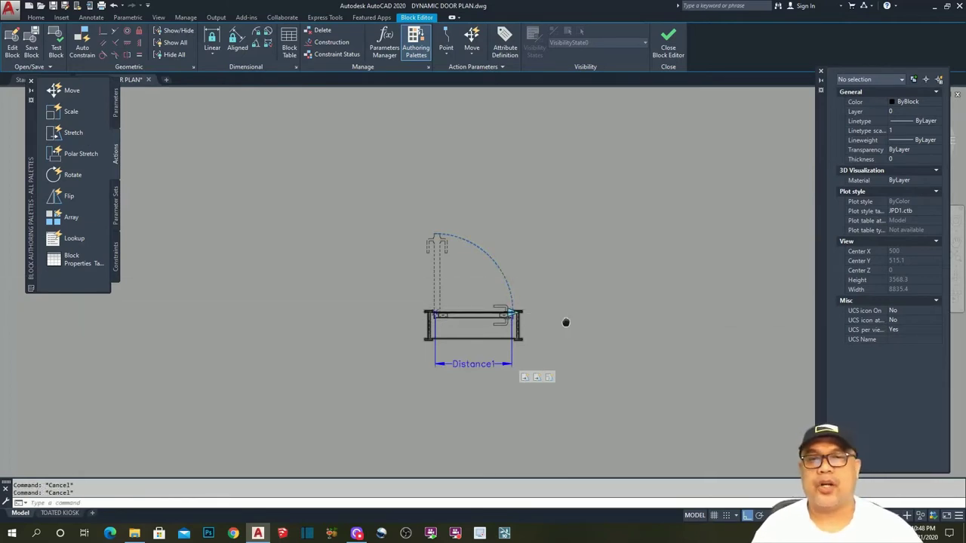
Open the door block in a test window, zoomed to its extents, and pick up its latch-side width grip.
{"action": "scroll", "coordinate": [492, 354], "scroll_direction": "up", "scroll_amount": 2}
{"action": "middle_click_drag", "start_coordinate": [493, 354], "coordinate": [486, 375]}
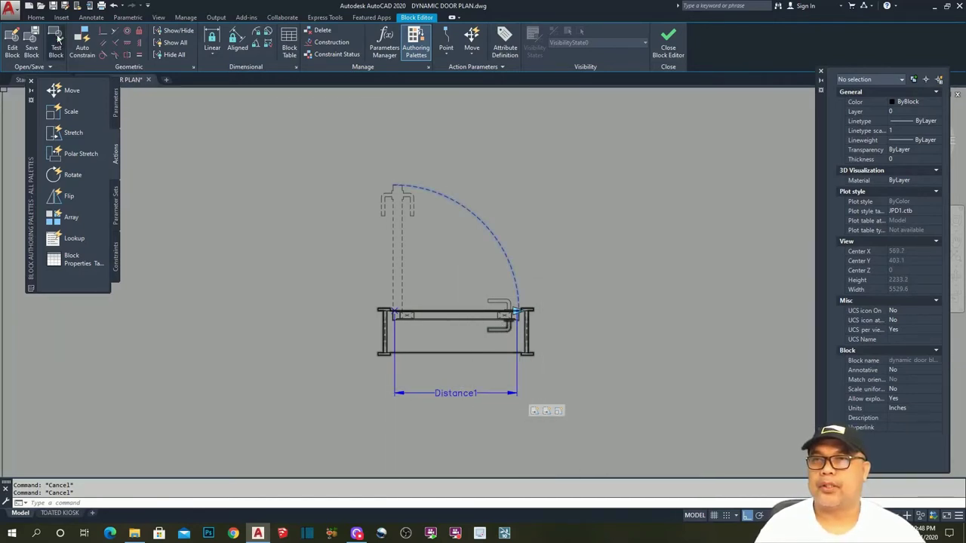
{"action": "left_click", "coordinate": [57, 40]}
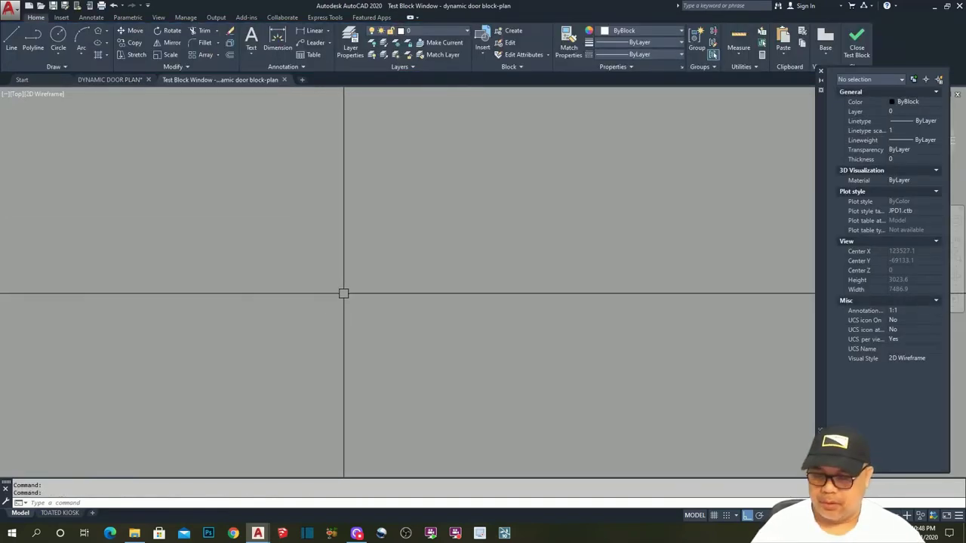
{"action": "key", "text": "Return"}
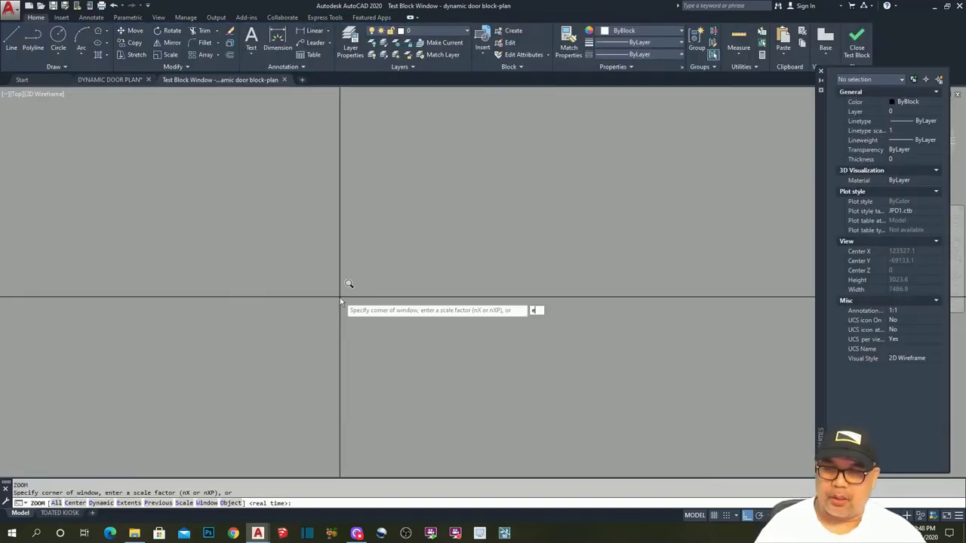
{"action": "type", "text": "e"}
{"action": "key", "text": "Return"}
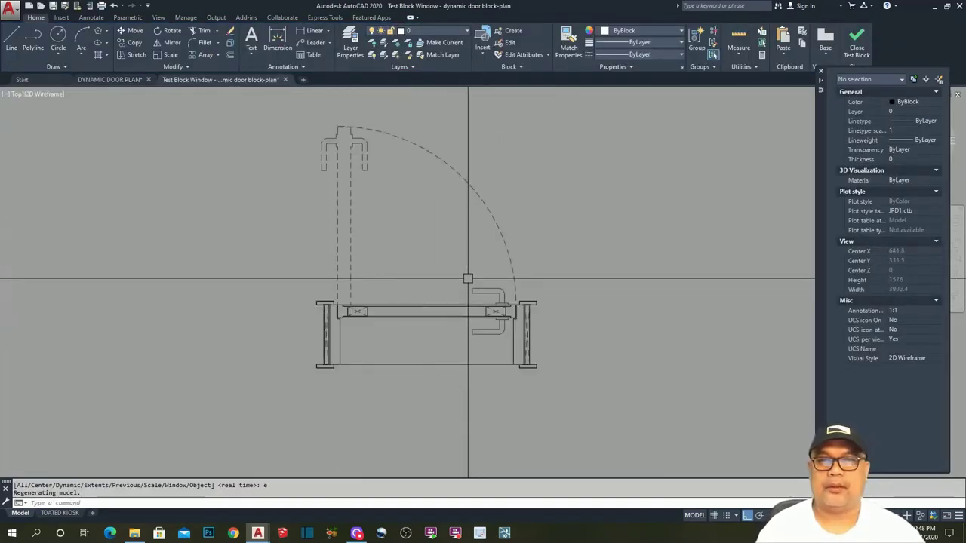
{"action": "left_click", "coordinate": [511, 309]}
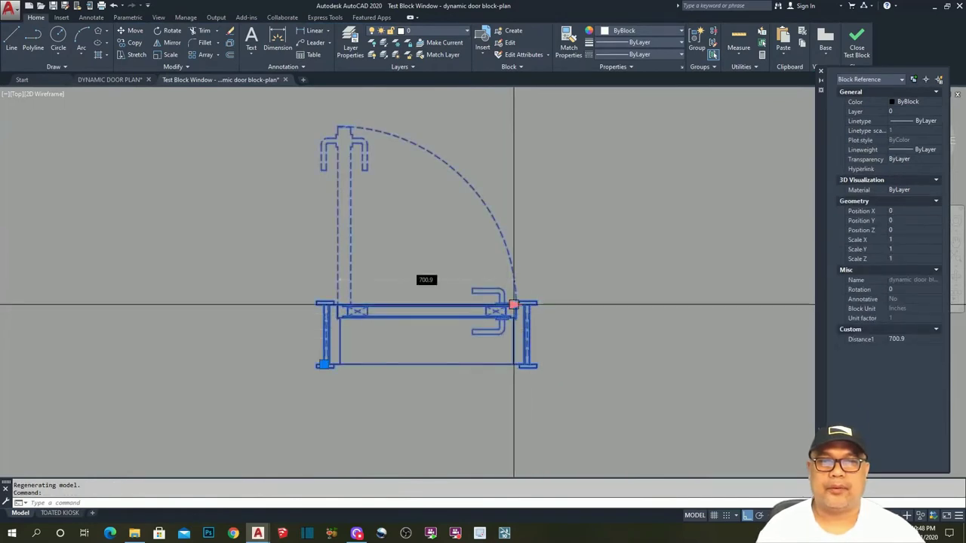
Stretch the test door block to a width of about 1063.5 and close the test block window.
{"action": "left_click", "coordinate": [514, 305]}
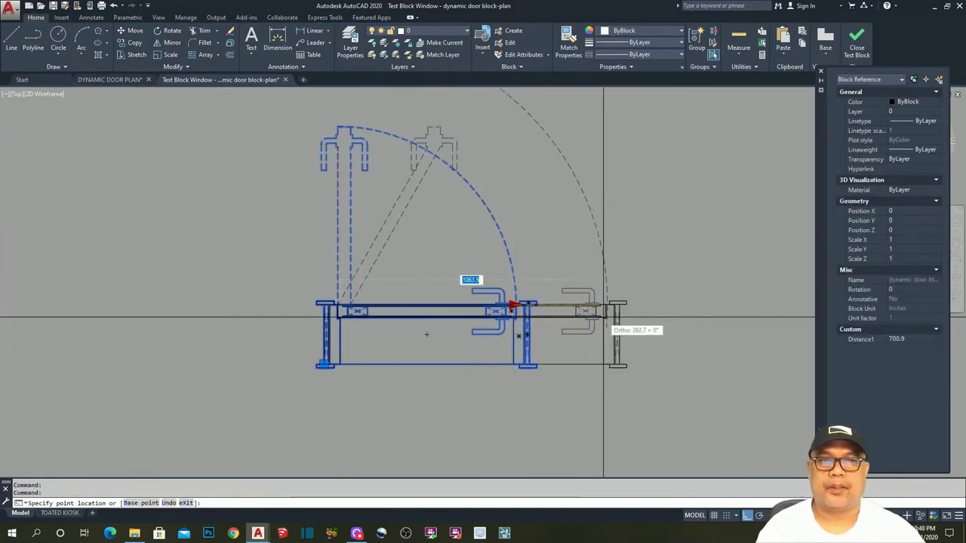
{"action": "left_click", "coordinate": [603, 317]}
{"action": "scroll", "coordinate": [521, 336], "scroll_direction": "down", "scroll_amount": 2}
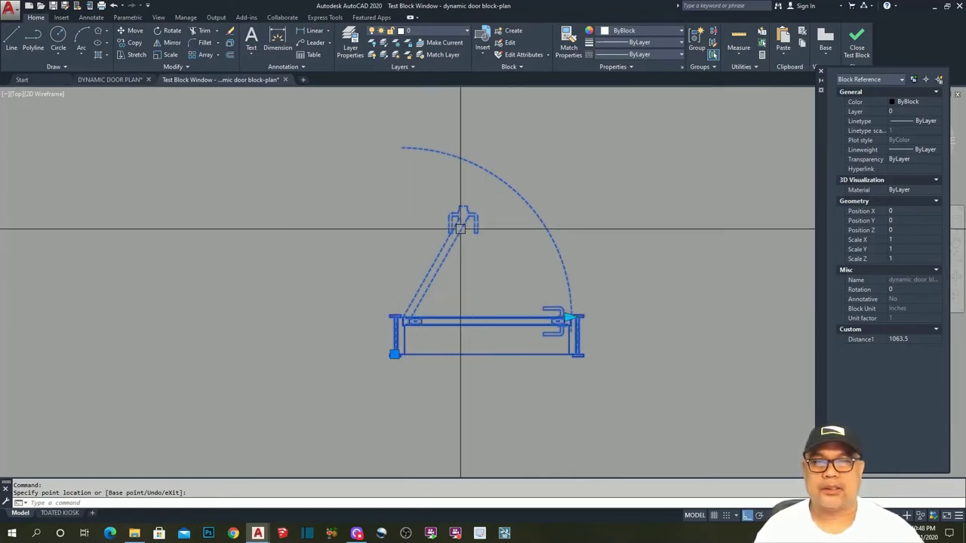
{"action": "key", "text": "Escape"}
{"action": "key", "text": "Escape"}
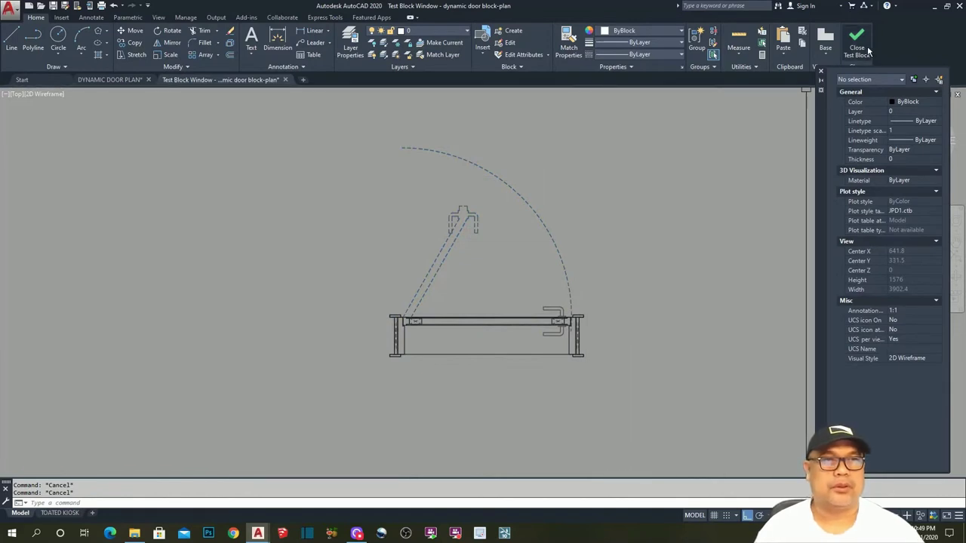
{"action": "left_click", "coordinate": [866, 49]}
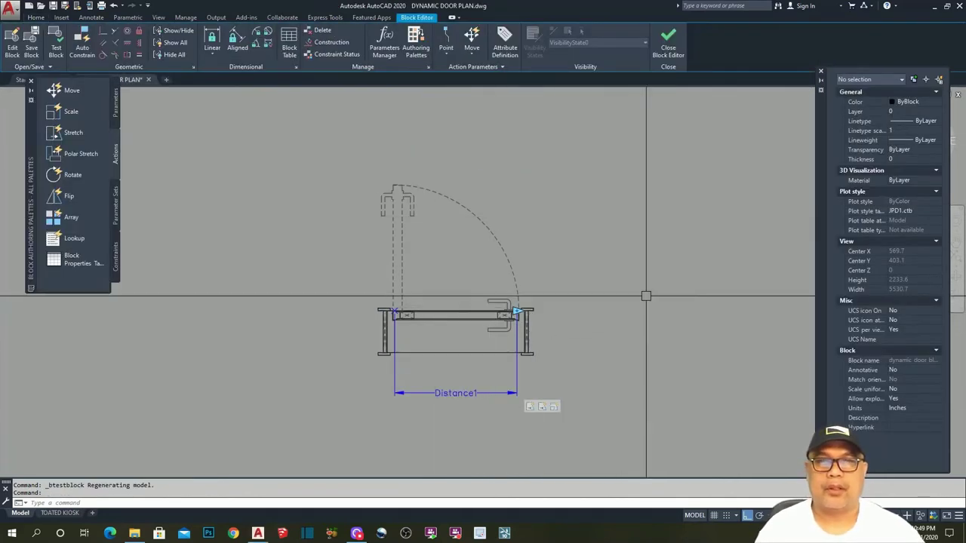
Set the angle offset of the stretch action on the dashed open door leaf to 90.
{"action": "middle_click_drag", "start_coordinate": [646, 296], "coordinate": [664, 270]}
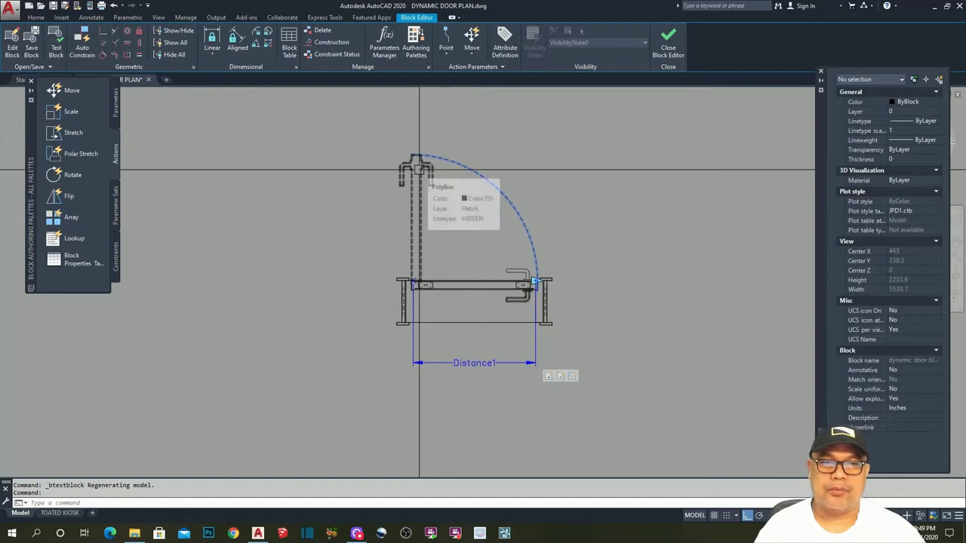
{"action": "scroll", "coordinate": [563, 407], "scroll_direction": "up", "scroll_amount": 2}
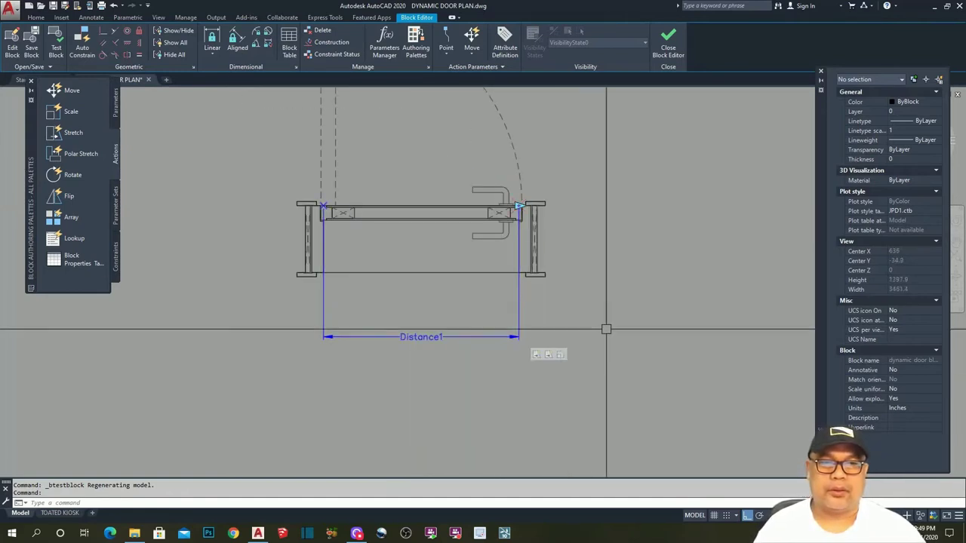
{"action": "middle_click_drag", "start_coordinate": [567, 358], "coordinate": [571, 396]}
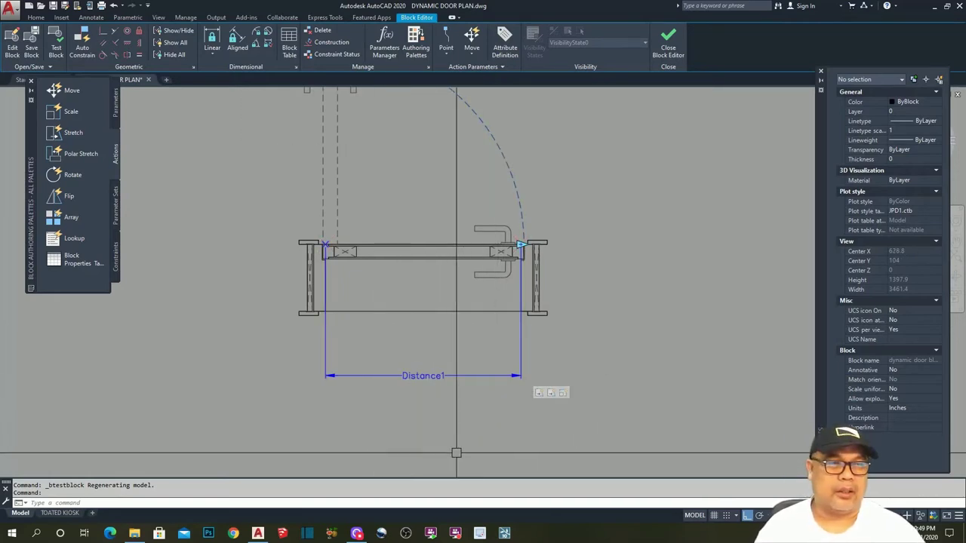
{"action": "key", "text": "Escape"}
{"action": "scroll", "coordinate": [551, 423], "scroll_direction": "up", "scroll_amount": 4}
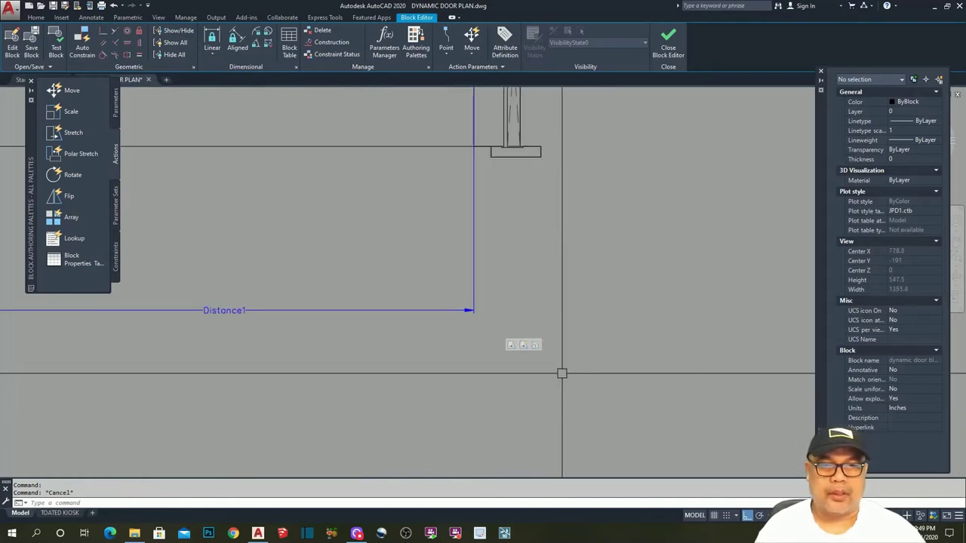
{"action": "left_click", "coordinate": [522, 346]}
{"action": "scroll", "coordinate": [664, 393], "scroll_direction": "down", "scroll_amount": 3}
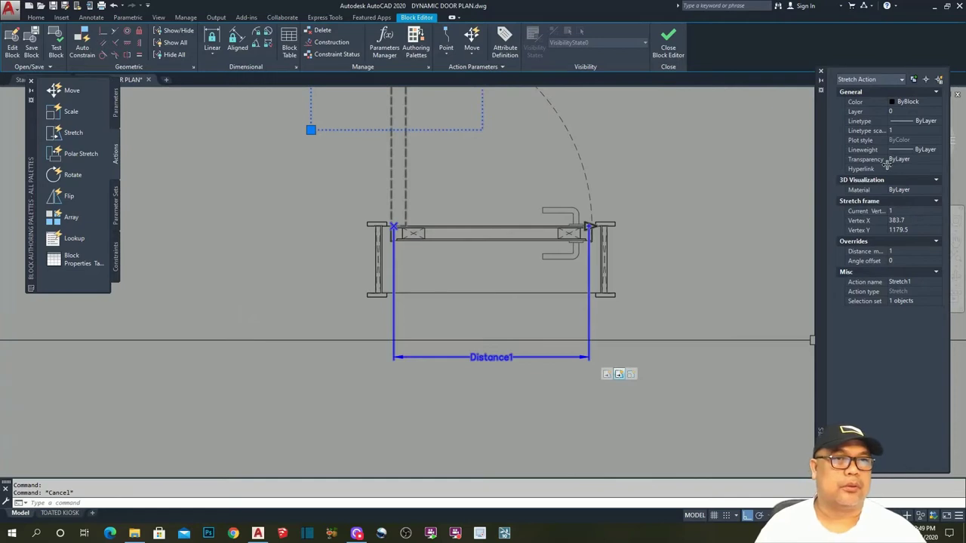
{"action": "left_click", "coordinate": [894, 262]}
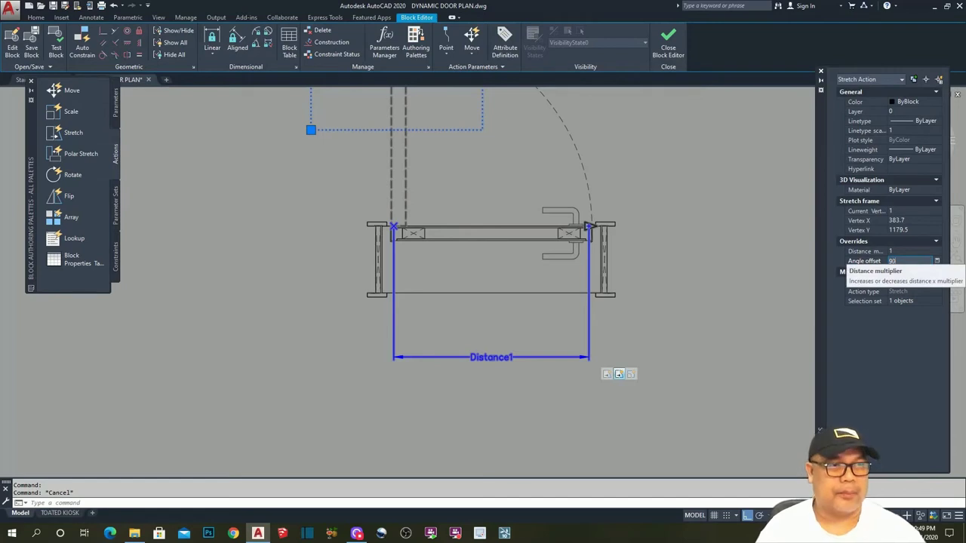
{"action": "type", "text": "90"}
{"action": "key", "text": "Return"}
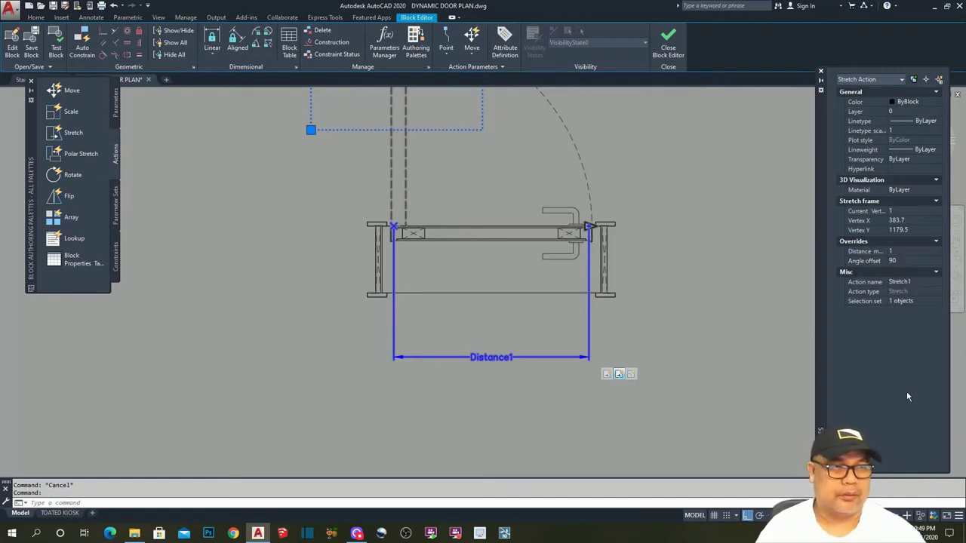
{"action": "left_click", "coordinate": [776, 355]}
{"action": "key", "text": "Escape"}
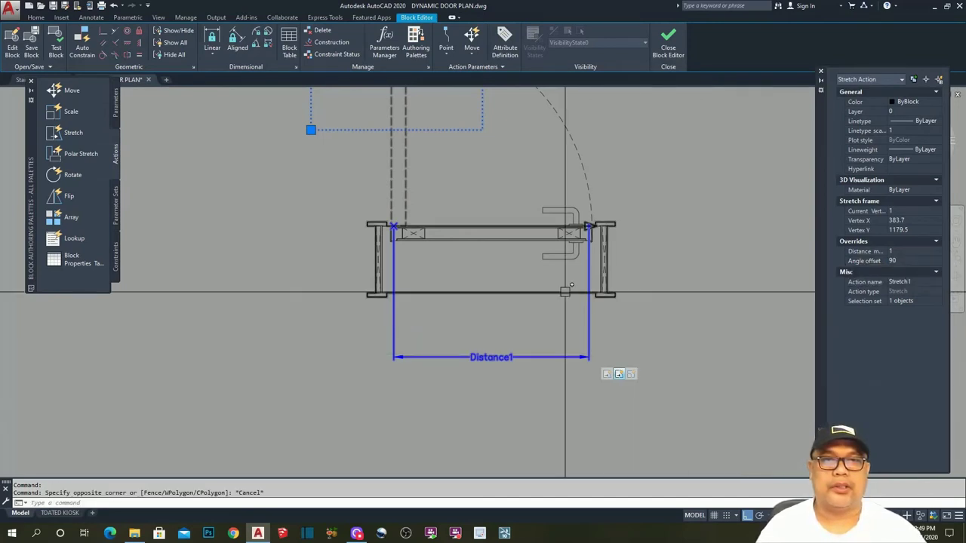
Test the block by stretching the door to a width of about 1071, and return to the block editor.
{"action": "scroll", "coordinate": [565, 293], "scroll_direction": "down", "scroll_amount": 2}
{"action": "middle_click_drag", "start_coordinate": [692, 201], "coordinate": [588, 240]}
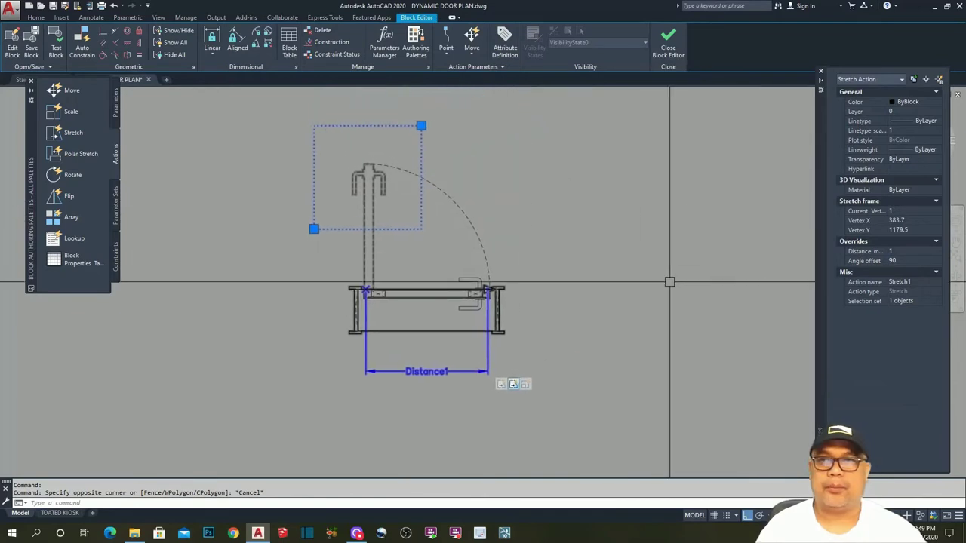
{"action": "left_click", "coordinate": [56, 47]}
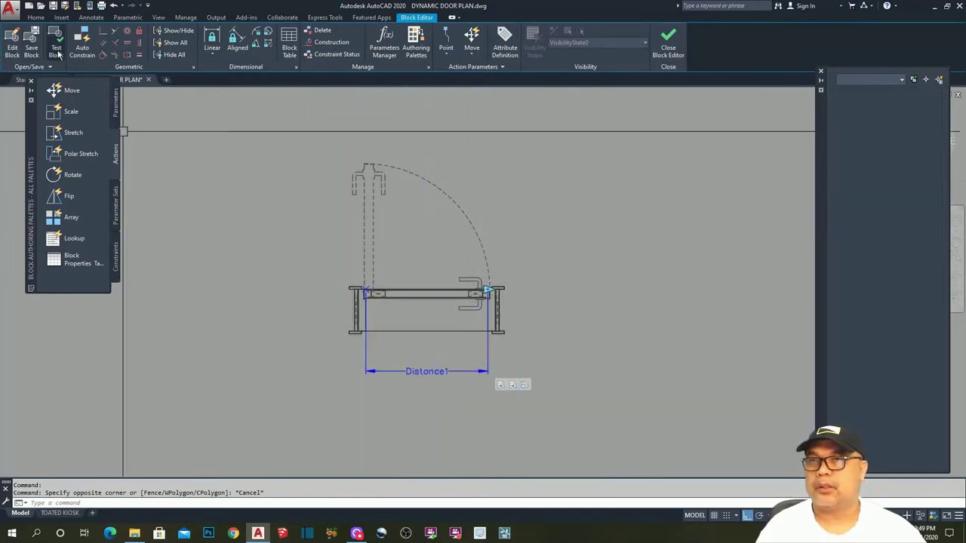
{"action": "type", "text": "z"}
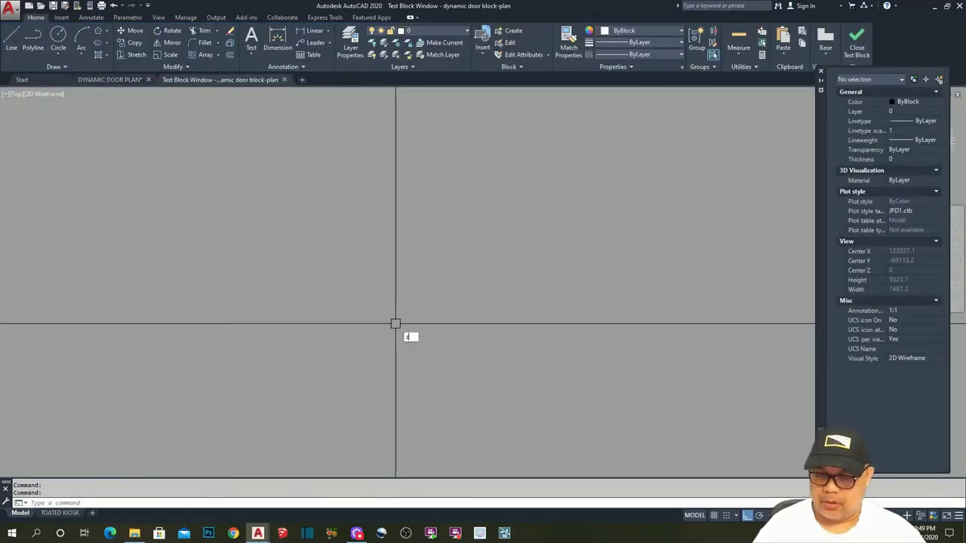
{"action": "key", "text": "Return"}
{"action": "type", "text": "e"}
{"action": "key", "text": "Return"}
{"action": "scroll", "coordinate": [400, 340], "scroll_direction": "down", "scroll_amount": 4}
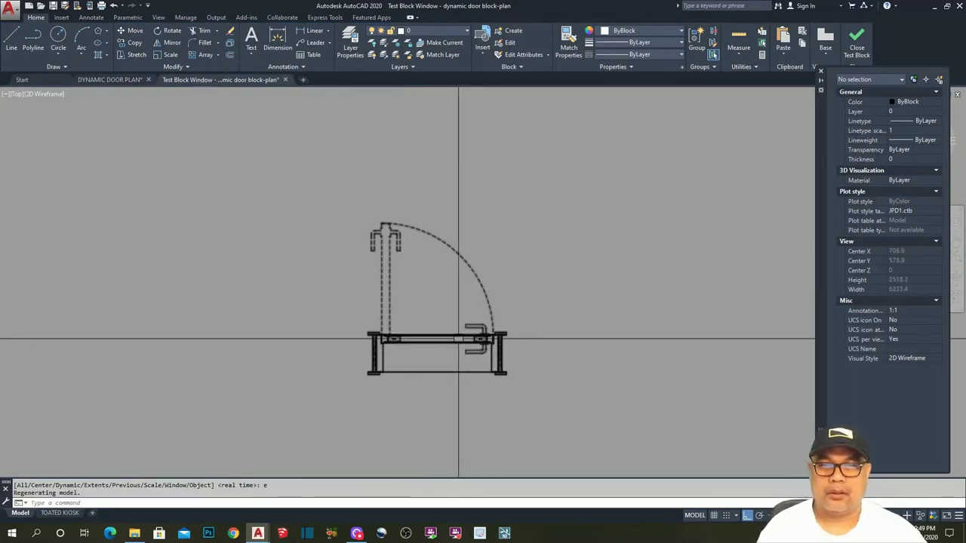
{"action": "left_click", "coordinate": [499, 340]}
{"action": "left_click", "coordinate": [495, 336]}
{"action": "left_click", "coordinate": [550, 336]}
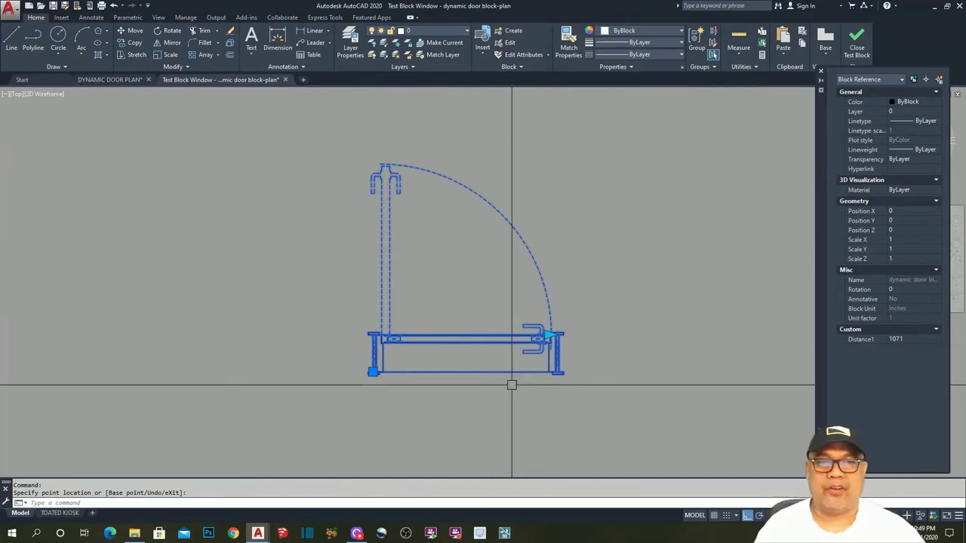
{"action": "key", "text": "Escape"}
{"action": "key", "text": "Escape"}
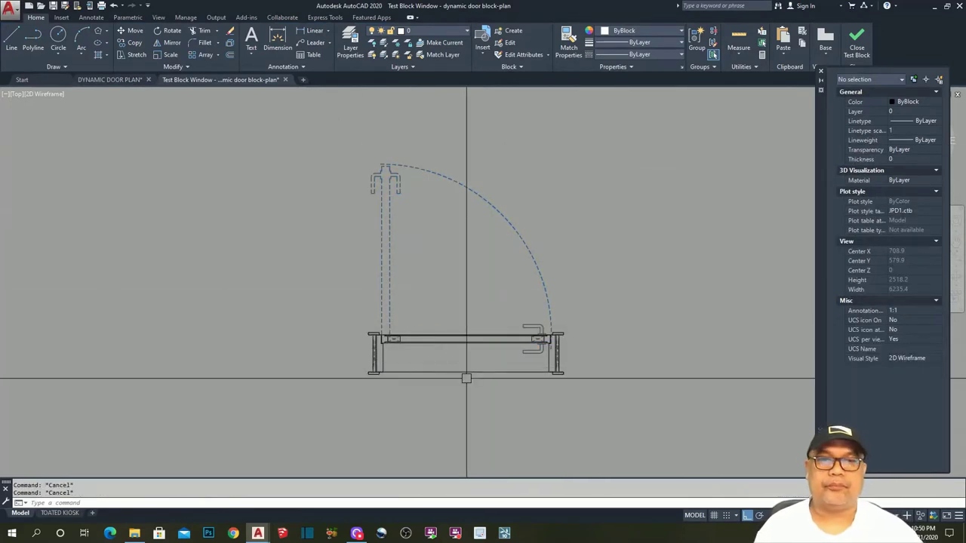
{"action": "left_click", "coordinate": [855, 46]}
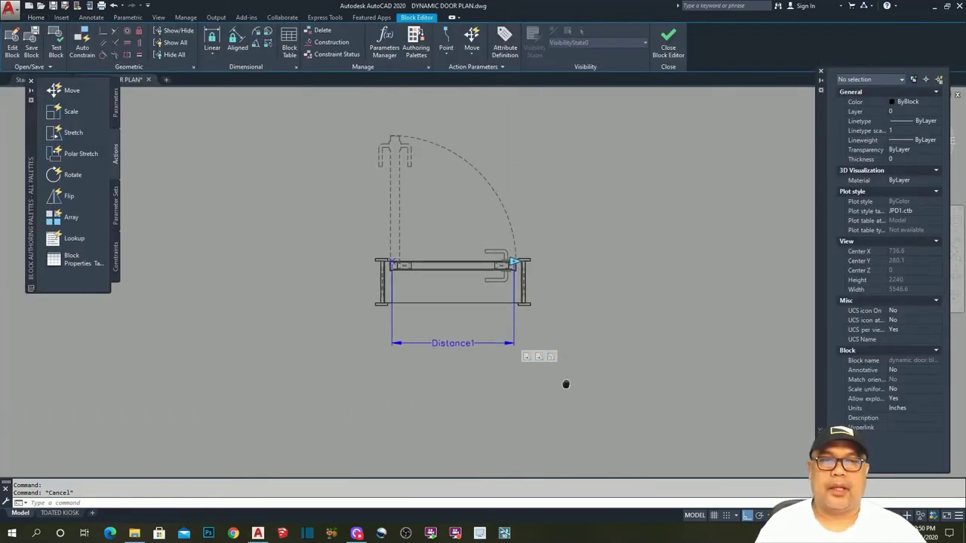
Set the distance type of the Distance1 linear parameter's value set to List.
{"action": "left_click", "coordinate": [457, 337]}
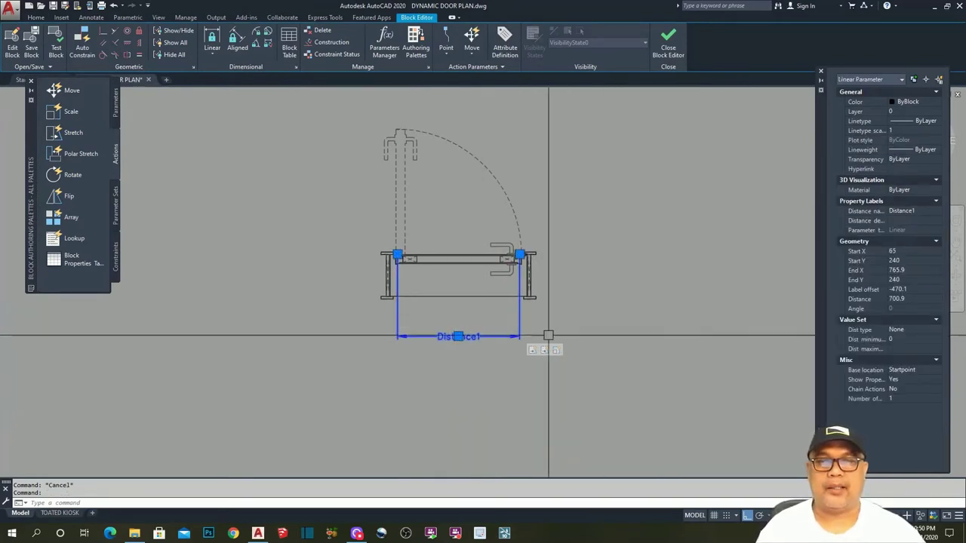
{"action": "scroll", "coordinate": [477, 297], "scroll_direction": "up", "scroll_amount": 2}
{"action": "scroll", "coordinate": [477, 297], "scroll_direction": "up", "scroll_amount": 2}
{"action": "scroll", "coordinate": [442, 375], "scroll_direction": "down", "scroll_amount": 3}
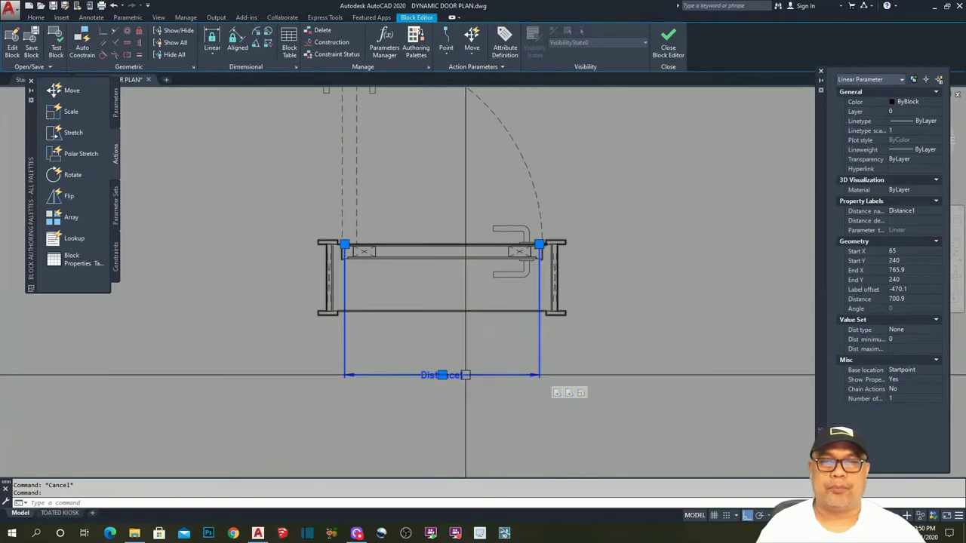
{"action": "scroll", "coordinate": [452, 388], "scroll_direction": "up", "scroll_amount": 1}
{"action": "key", "text": "Escape"}
{"action": "left_click", "coordinate": [445, 376]}
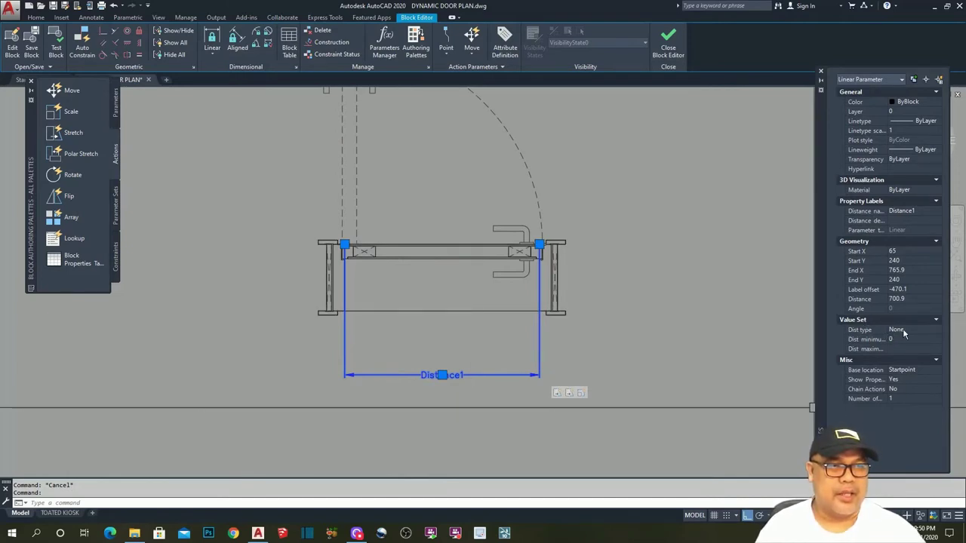
{"action": "left_click", "coordinate": [903, 329]}
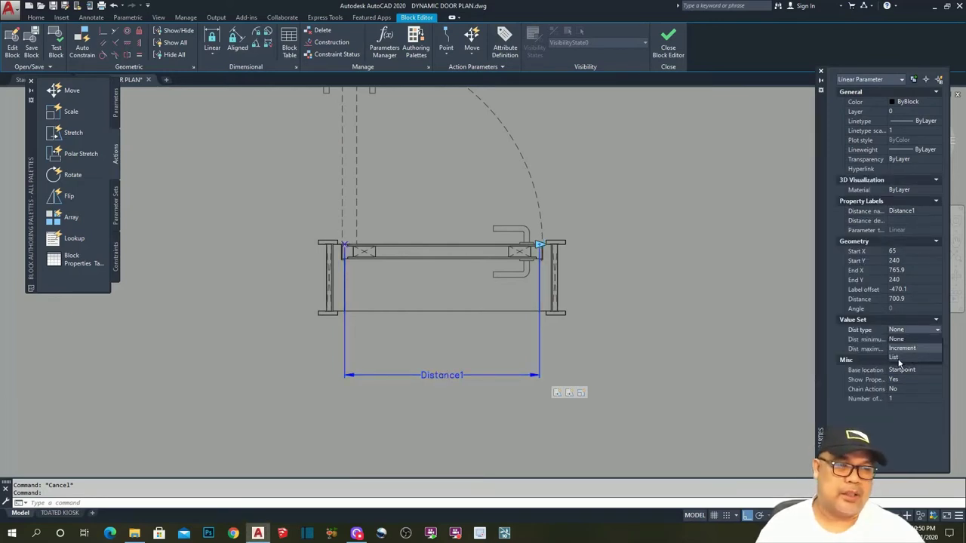
{"action": "left_click", "coordinate": [896, 358]}
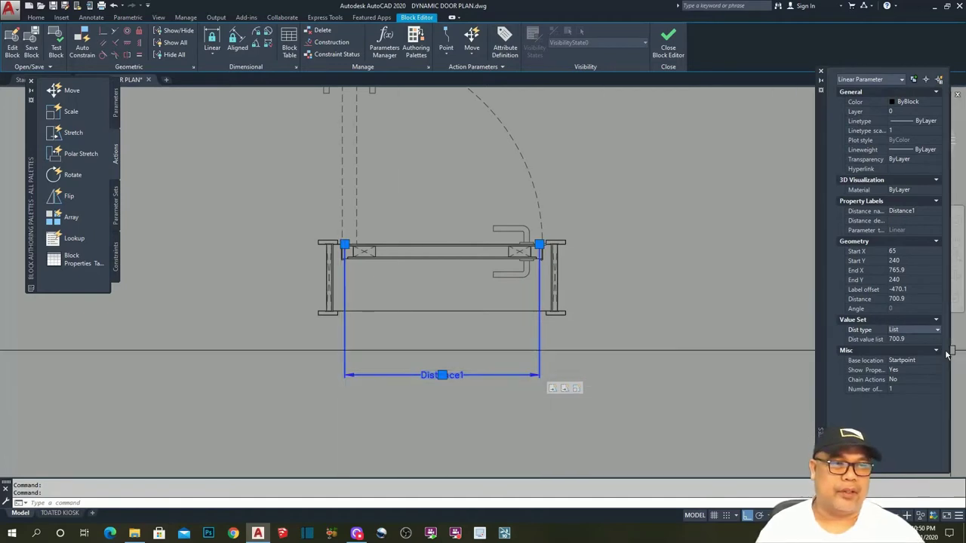
Add 600 and 800 to the distance value list of the Distance1 linear parameter.
{"action": "left_click", "coordinate": [908, 339]}
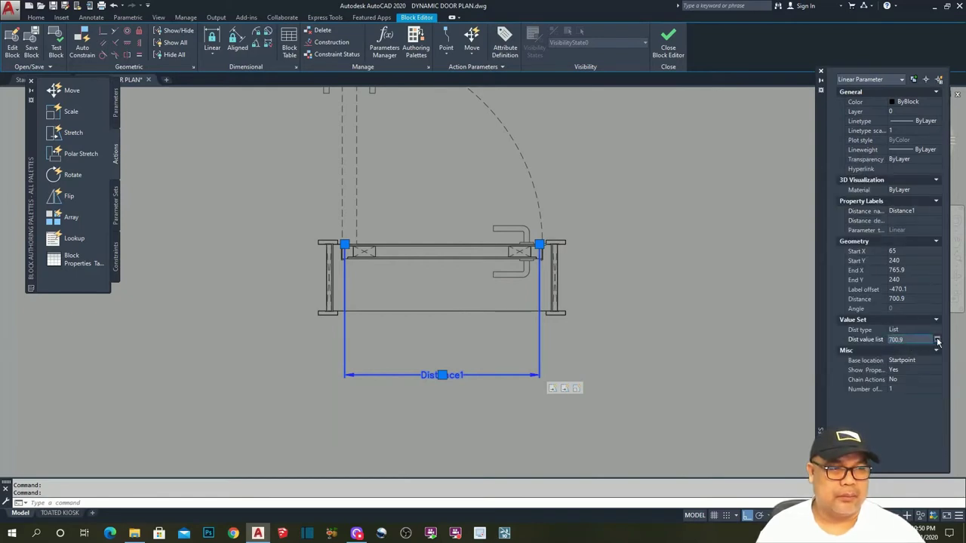
{"action": "left_click", "coordinate": [937, 340]}
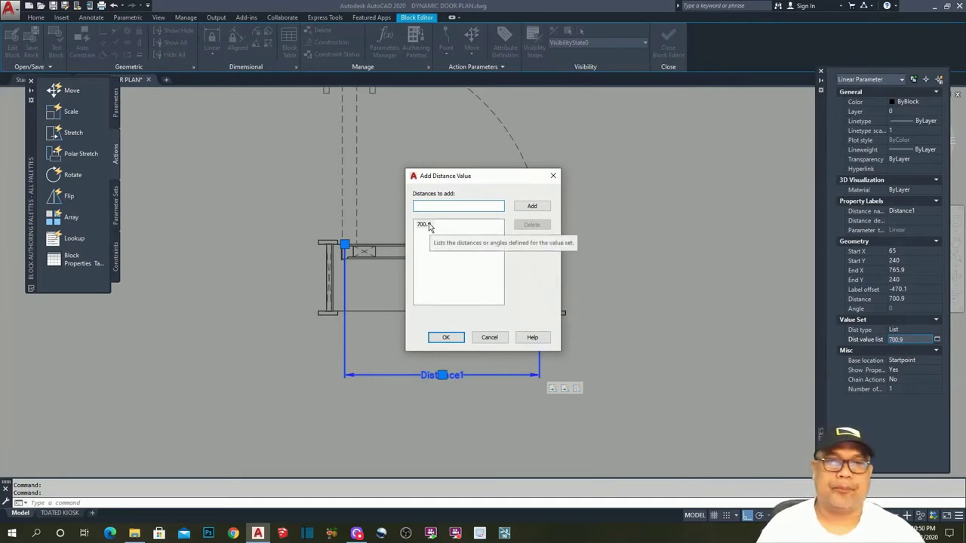
{"action": "left_click", "coordinate": [529, 208]}
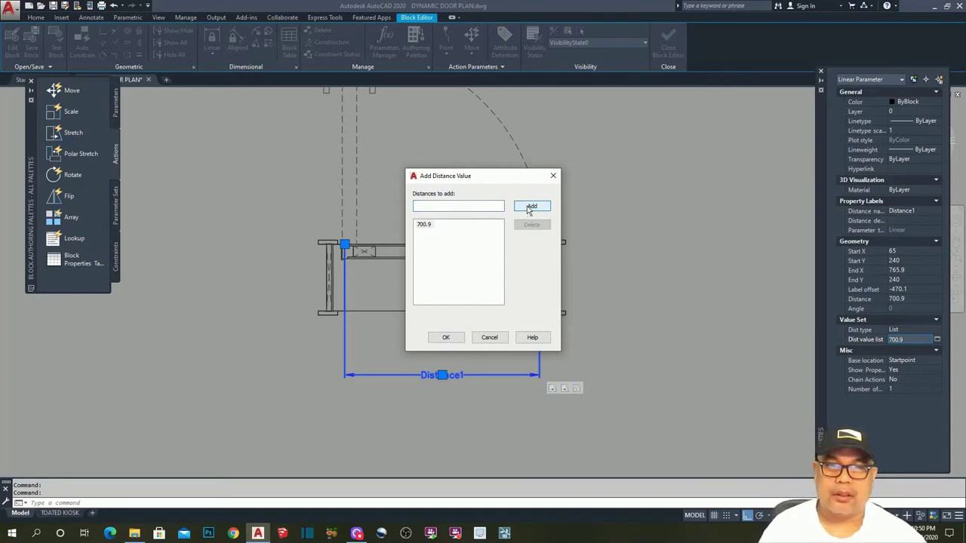
{"action": "left_click", "coordinate": [429, 207]}
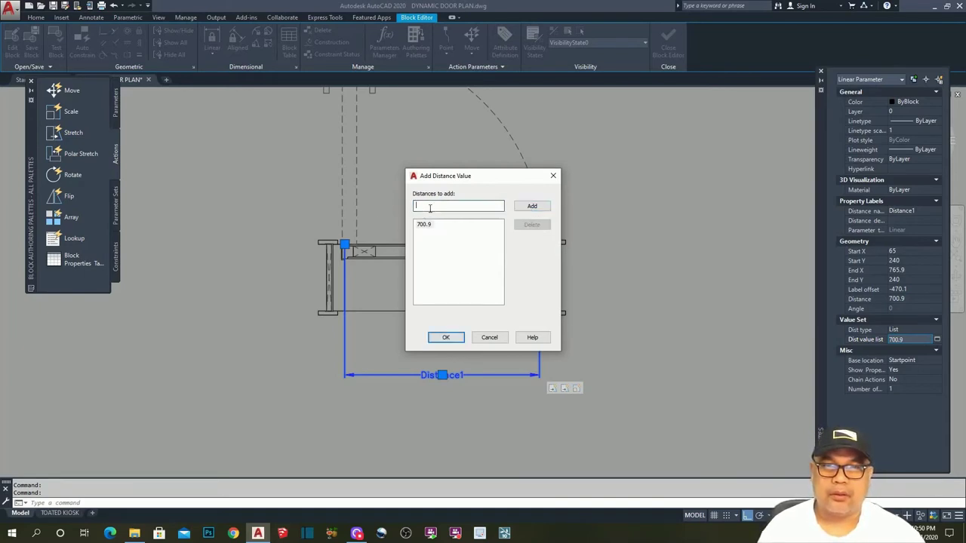
{"action": "type", "text": "600"}
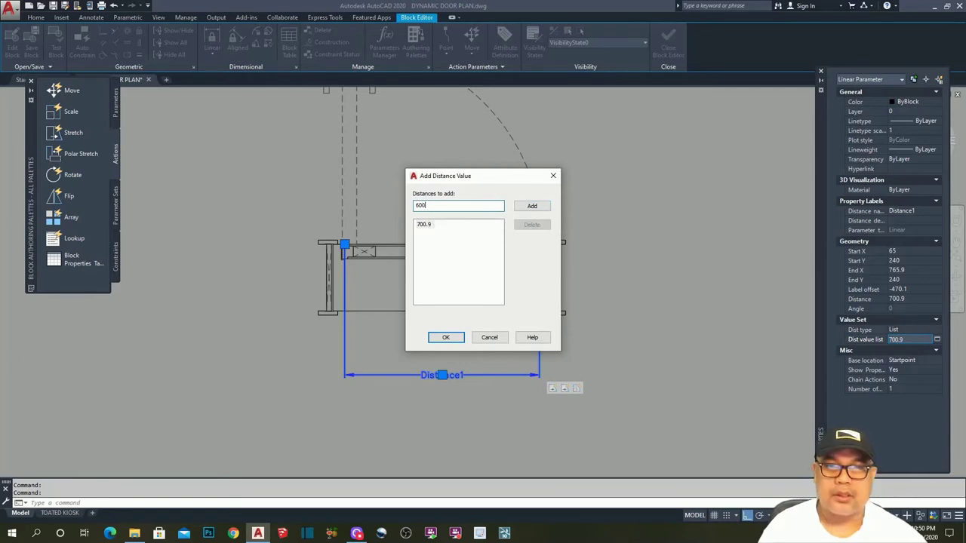
{"action": "left_click", "coordinate": [543, 208]}
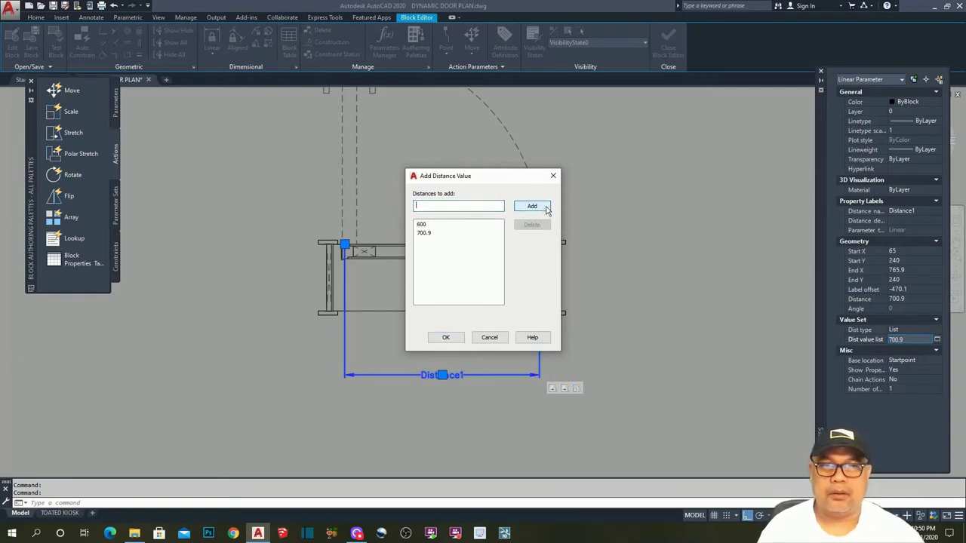
{"action": "type", "text": "800"}
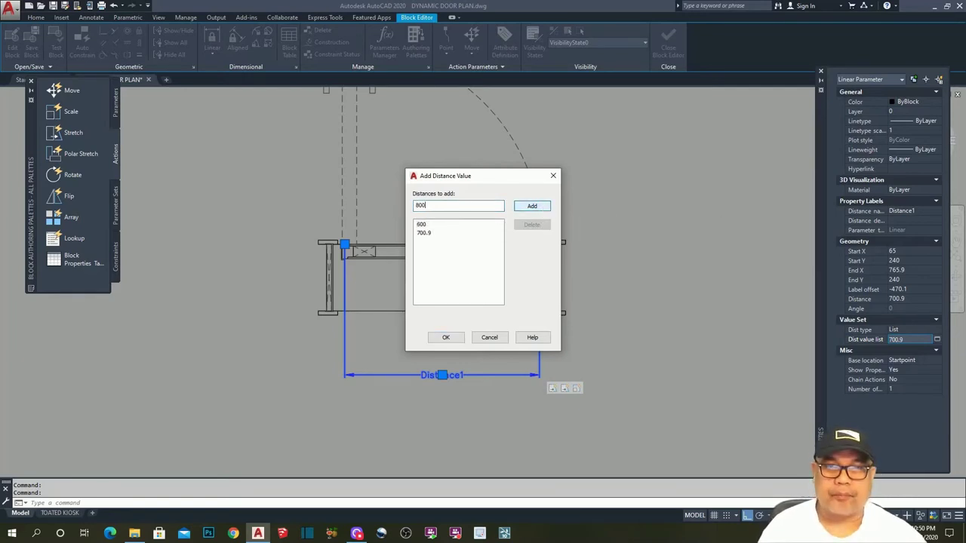
{"action": "left_click", "coordinate": [538, 213]}
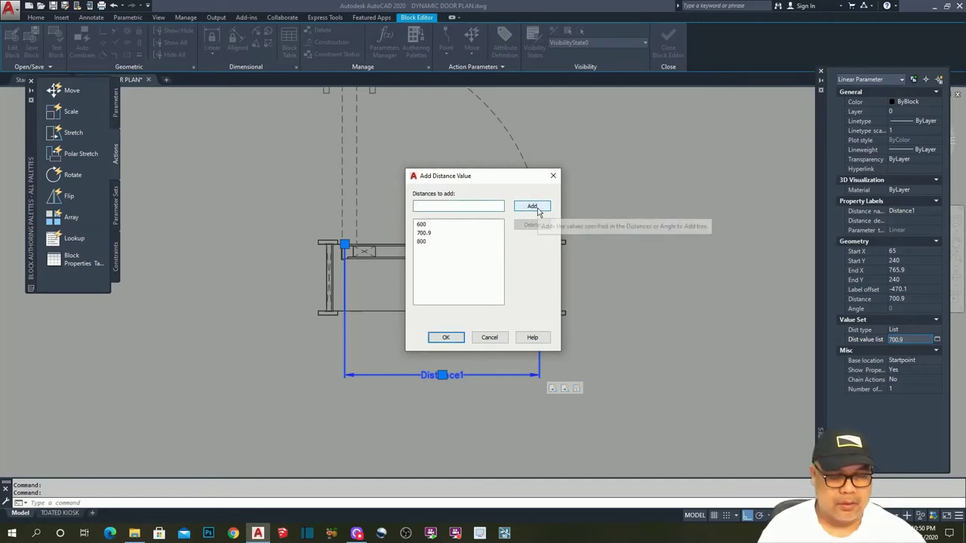
Add 900, 1000 and 1200 to the distance value list and accept the list.
{"action": "type", "text": "90"}
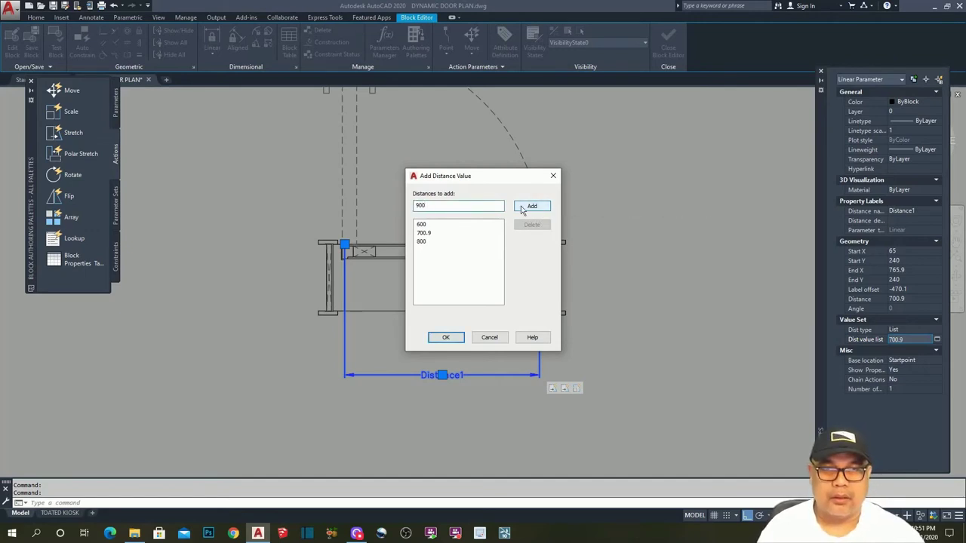
{"action": "type", "text": "0"}
{"action": "left_click", "coordinate": [521, 208]}
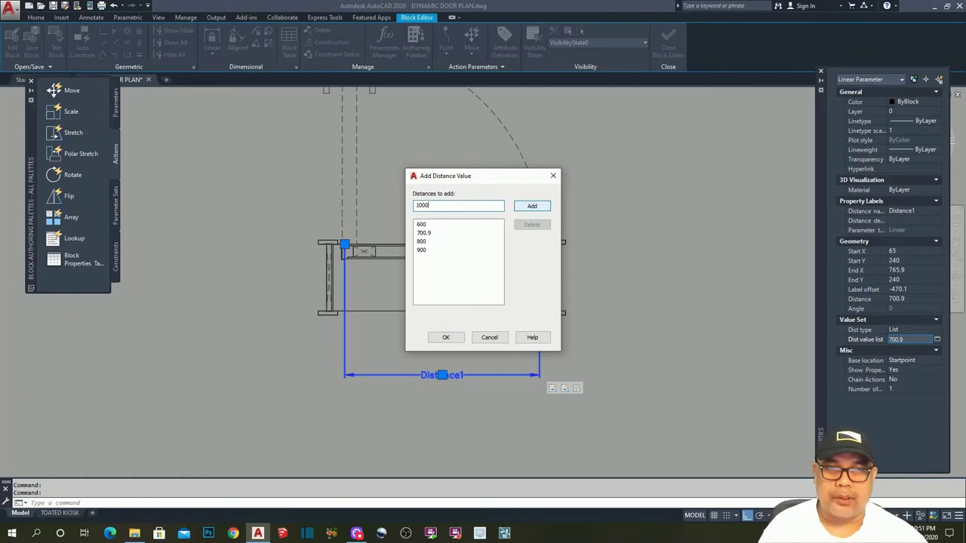
{"action": "left_click", "coordinate": [533, 208]}
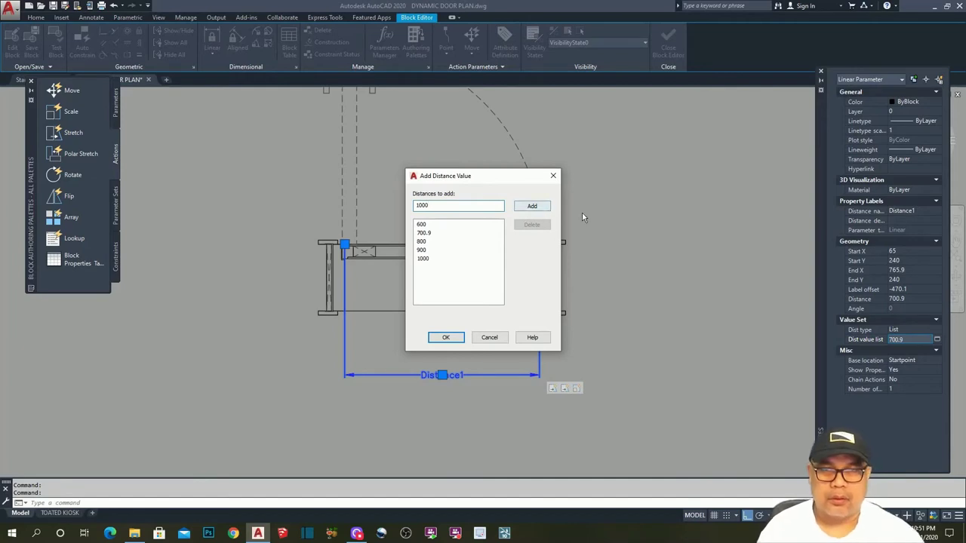
{"action": "left_click", "coordinate": [523, 210]}
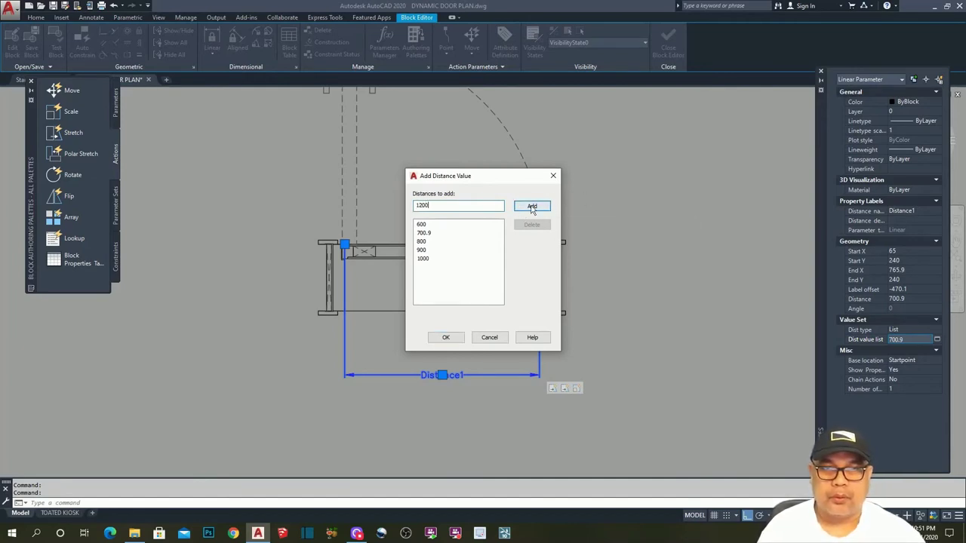
{"action": "left_click", "coordinate": [532, 208]}
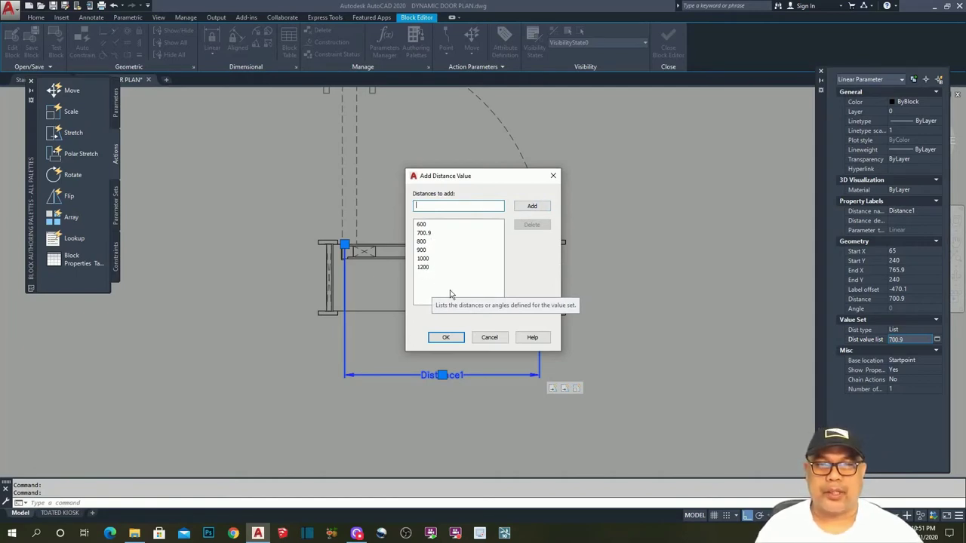
{"action": "left_click", "coordinate": [444, 338]}
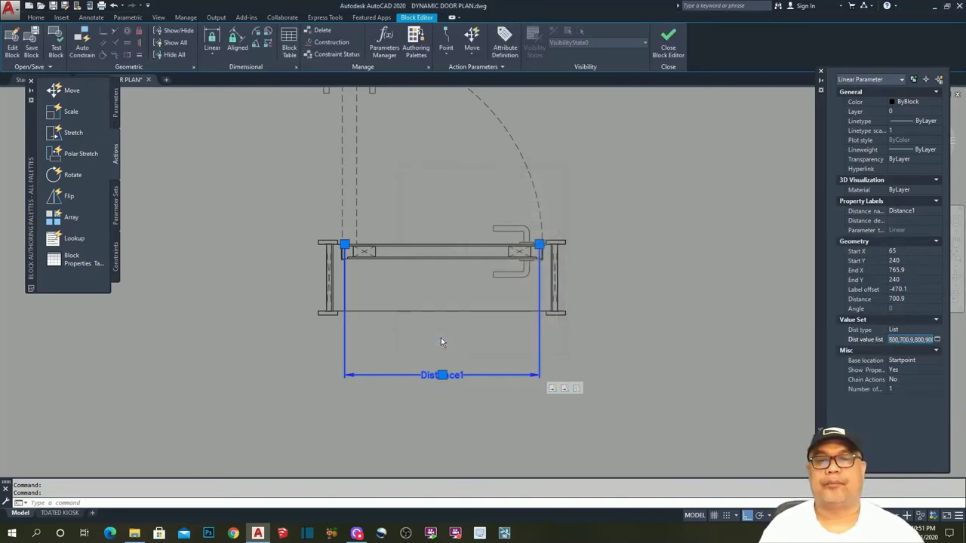
Open the door block in the test window and try stretching its width with the stretch grip.
{"action": "left_click", "coordinate": [57, 41]}
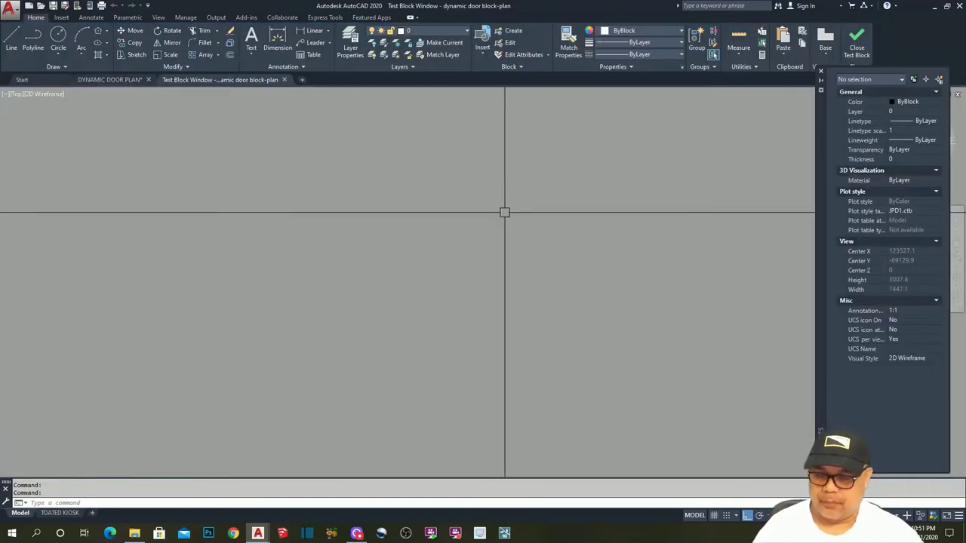
{"action": "type", "text": "z"}
{"action": "key", "text": "Return"}
{"action": "type", "text": "e"}
{"action": "key", "text": "Return"}
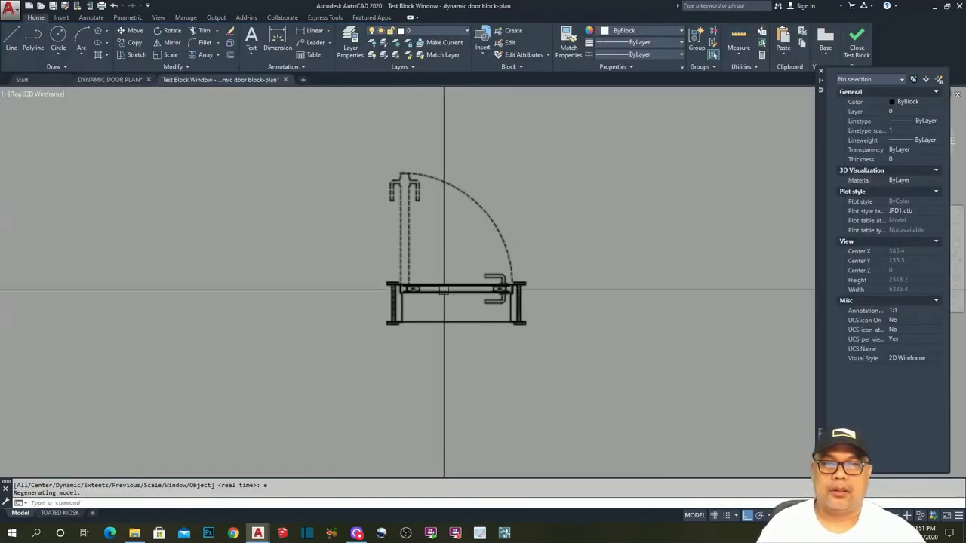
{"action": "left_click", "coordinate": [444, 290]}
{"action": "scroll", "coordinate": [536, 307], "scroll_direction": "up", "scroll_amount": 4}
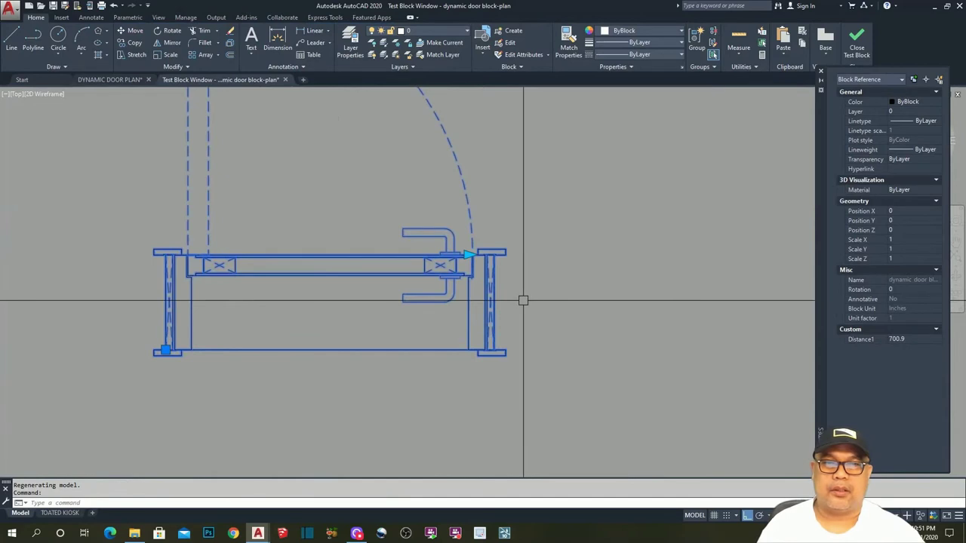
{"action": "left_click", "coordinate": [469, 255]}
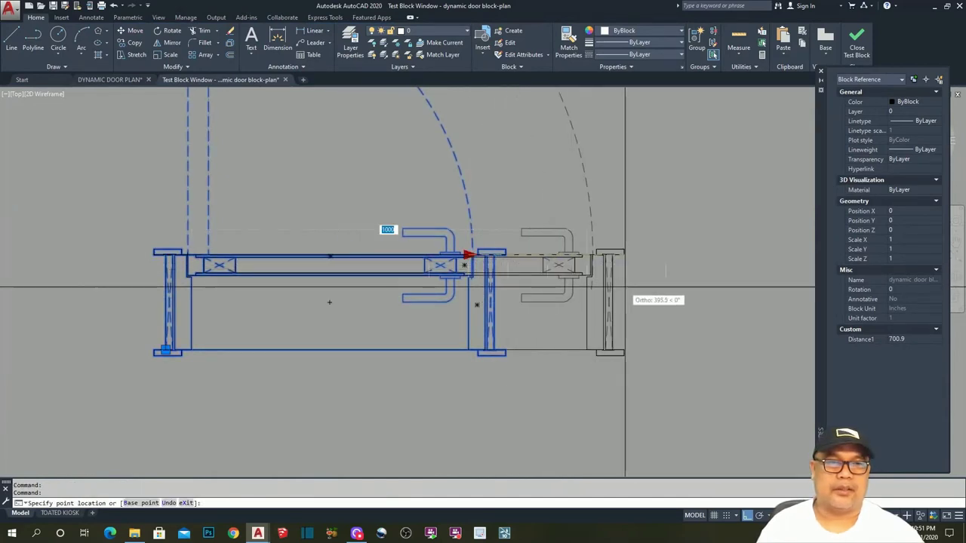
{"action": "key", "text": "Escape"}
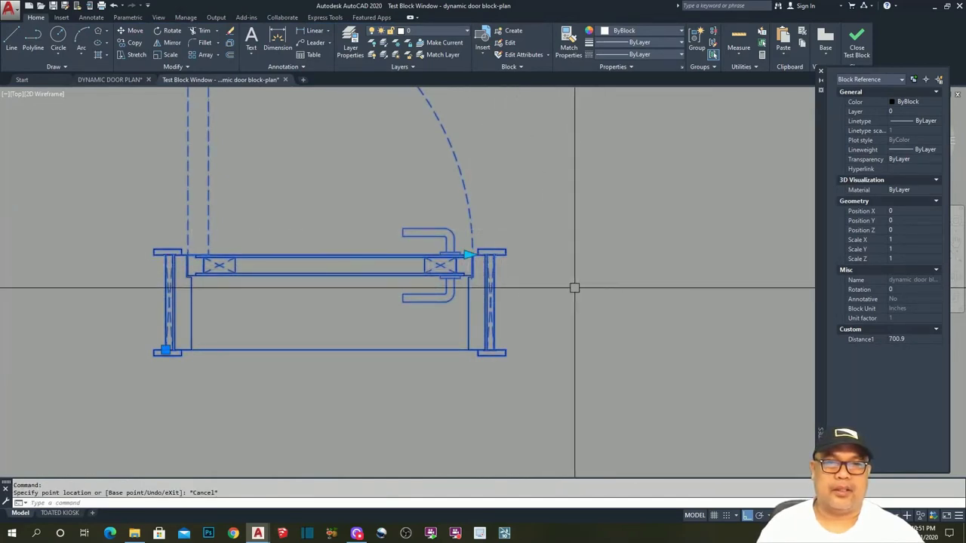
Test the preset widths by setting Distance1 to 800, 900 and 600 in turn, and return to the block editor.
{"action": "left_click", "coordinate": [910, 339]}
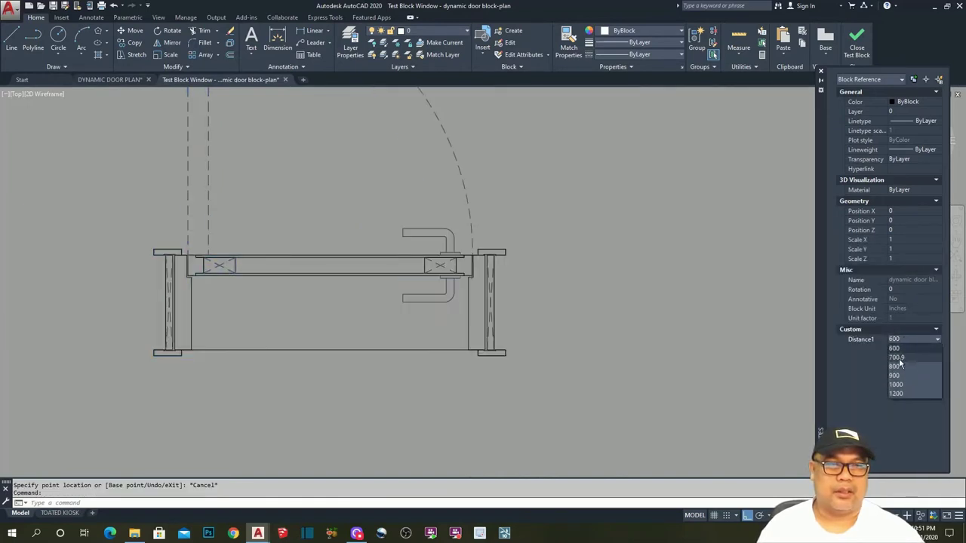
{"action": "left_click", "coordinate": [895, 365]}
{"action": "left_click", "coordinate": [908, 340]}
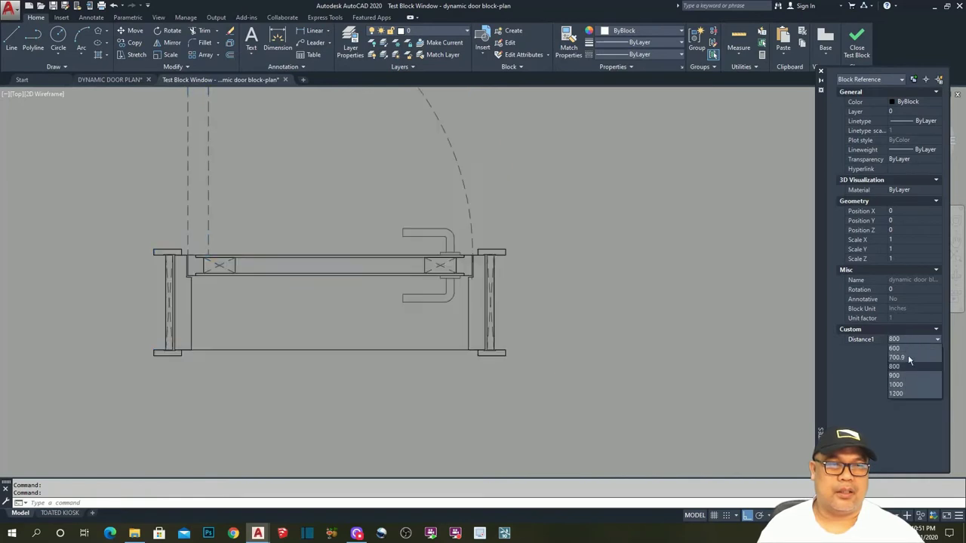
{"action": "left_click", "coordinate": [901, 375]}
{"action": "left_click", "coordinate": [904, 339]}
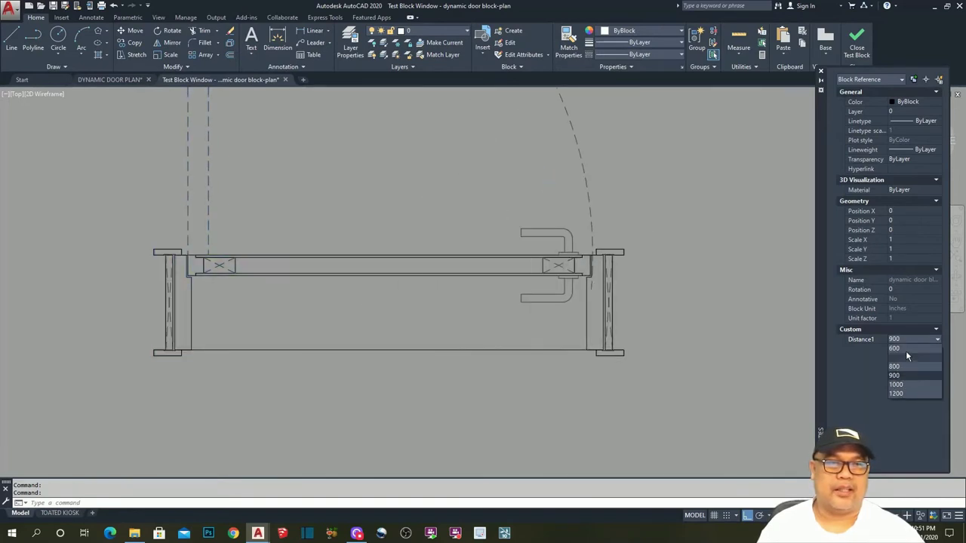
{"action": "left_click", "coordinate": [894, 348]}
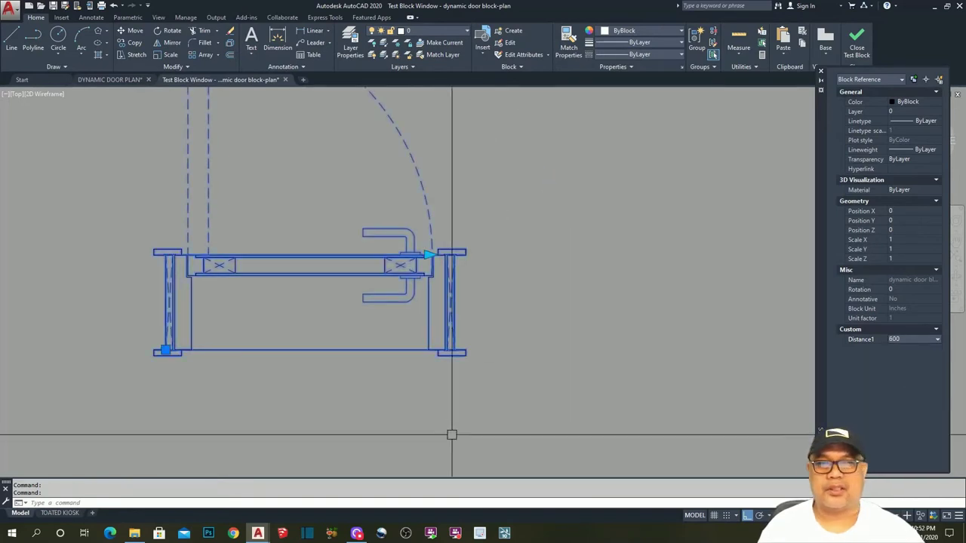
{"action": "scroll", "coordinate": [607, 308], "scroll_direction": "down", "scroll_amount": 4}
{"action": "scroll", "coordinate": [640, 317], "scroll_direction": "up", "scroll_amount": 1}
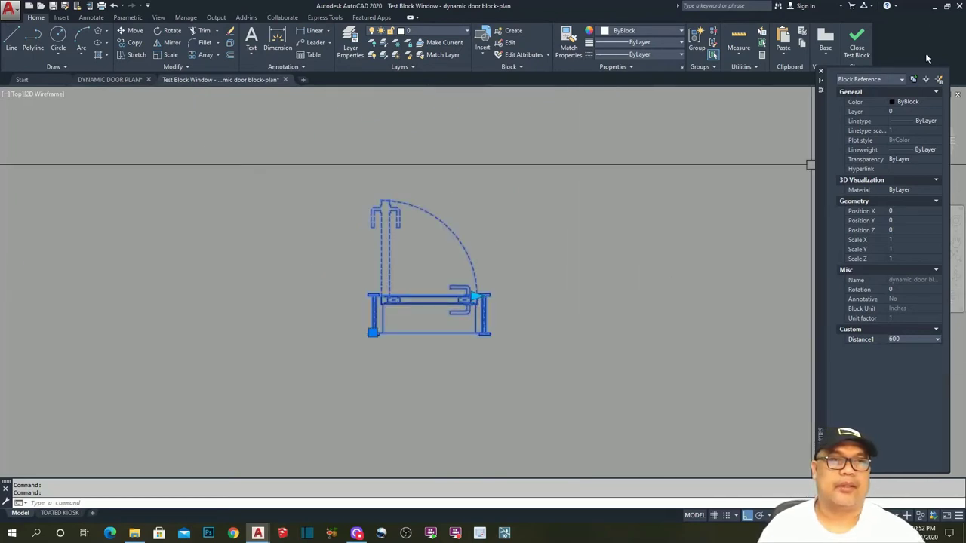
{"action": "key", "text": "Escape"}
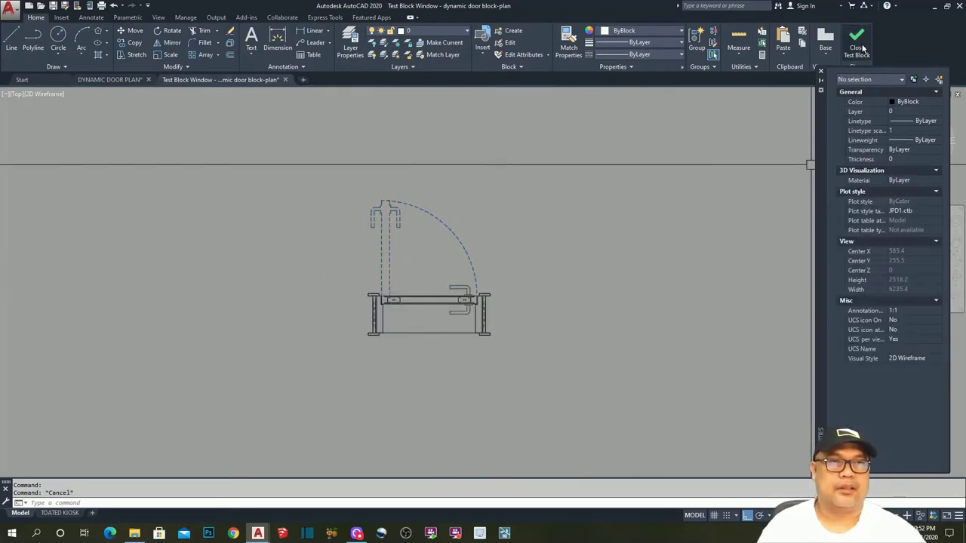
{"action": "left_click", "coordinate": [858, 49]}
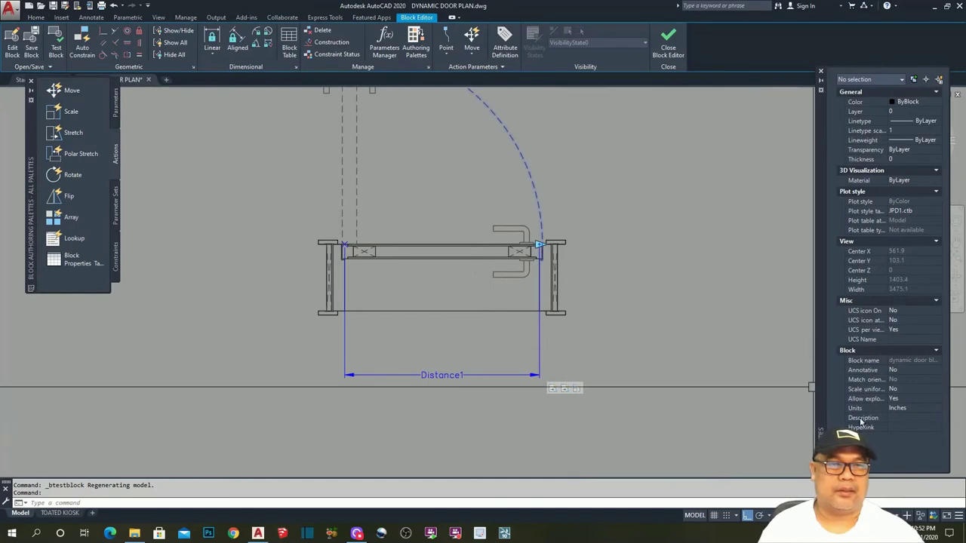
{"action": "key", "text": "Escape"}
{"action": "scroll", "coordinate": [496, 346], "scroll_direction": "down", "scroll_amount": 2}
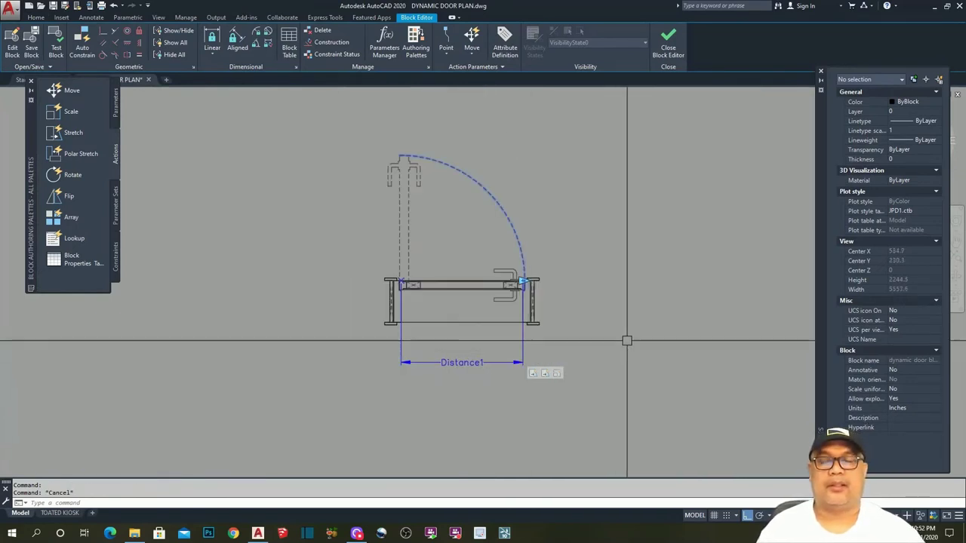
{"action": "key", "text": "Escape"}
{"action": "middle_click_drag", "start_coordinate": [505, 361], "coordinate": [490, 347]}
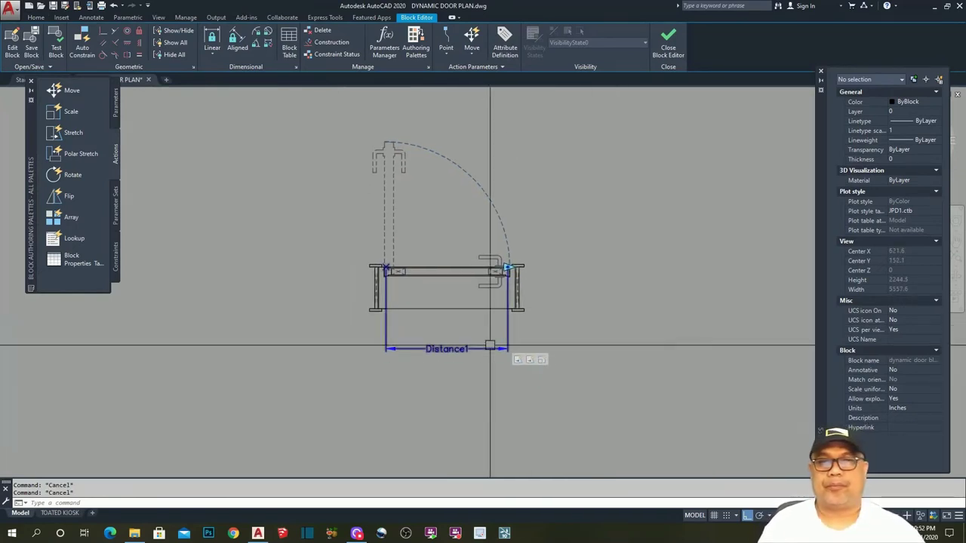
{"action": "middle_click_drag", "start_coordinate": [524, 311], "coordinate": [513, 308]}
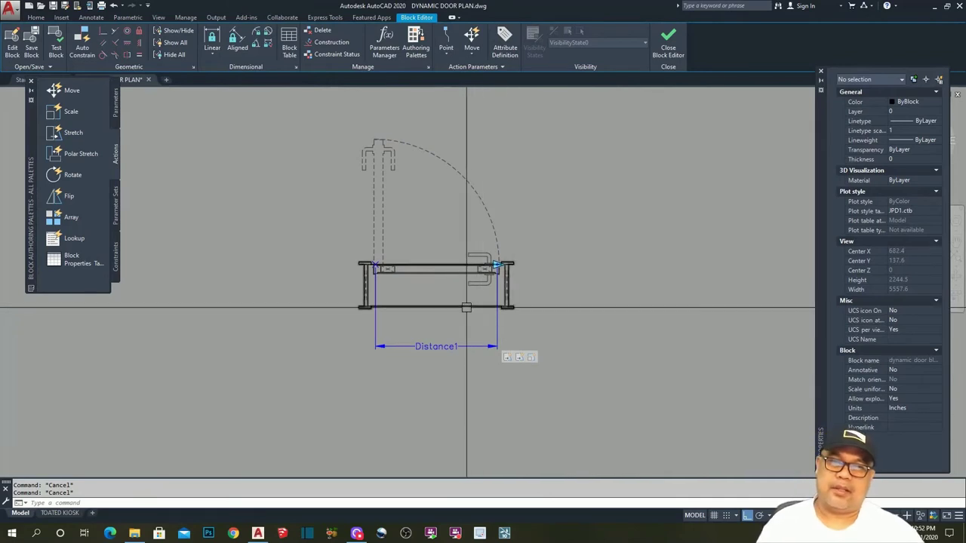
{"action": "scroll", "coordinate": [467, 307], "scroll_direction": "up", "scroll_amount": 2}
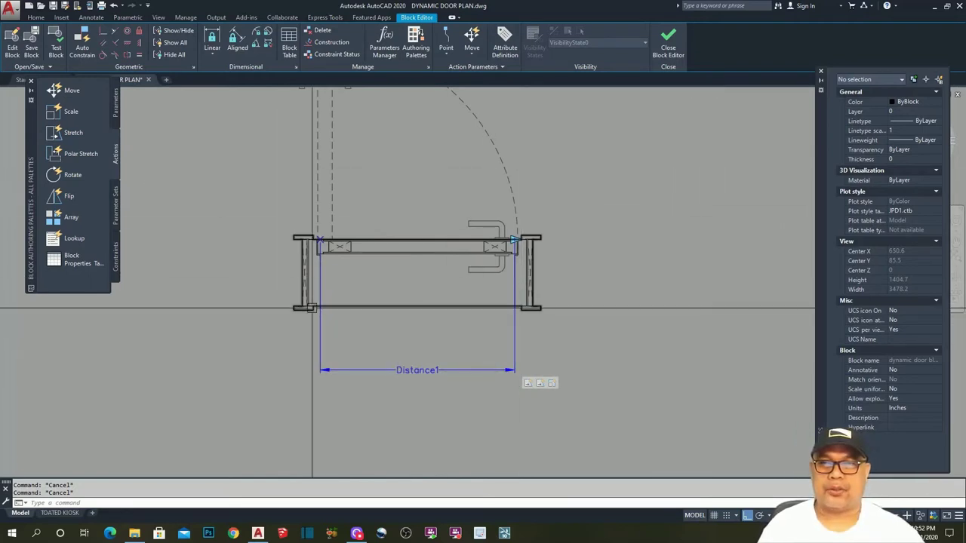
Add a flip parameter with a vertical reflection line from the door panel's midpoint down to the opening's lower line, placing its label above the panel.
{"action": "left_click", "coordinate": [116, 105]}
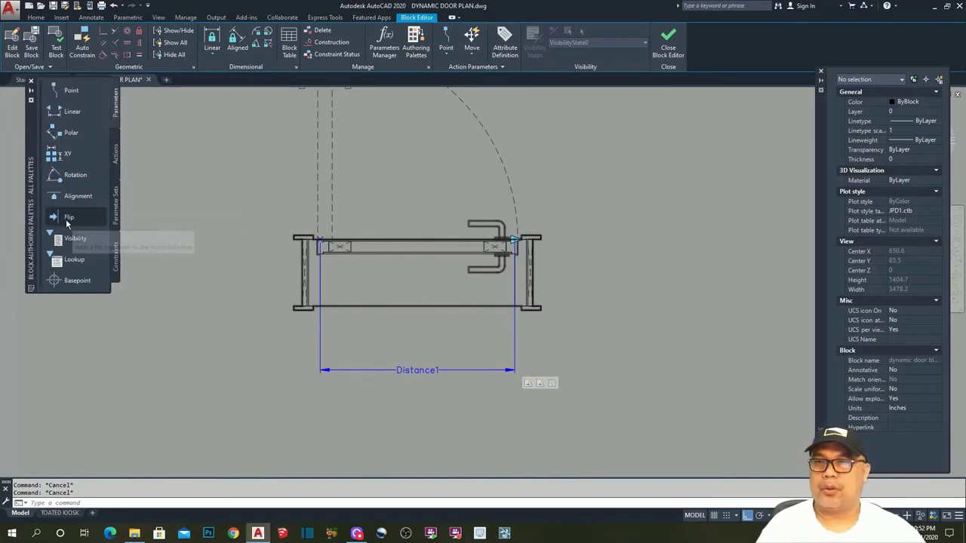
{"action": "left_click", "coordinate": [68, 217]}
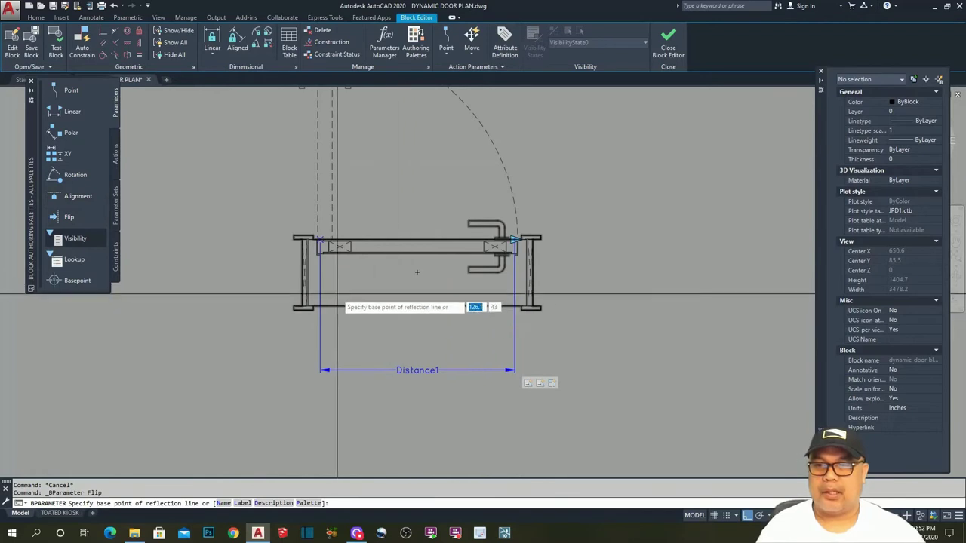
{"action": "scroll", "coordinate": [364, 257], "scroll_direction": "up", "scroll_amount": 6}
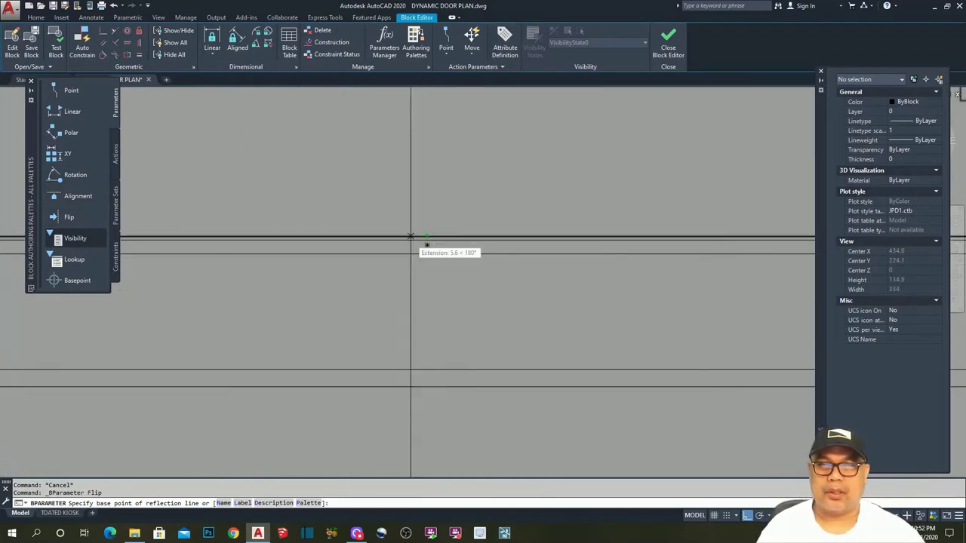
{"action": "scroll", "coordinate": [532, 305], "scroll_direction": "down", "scroll_amount": 5}
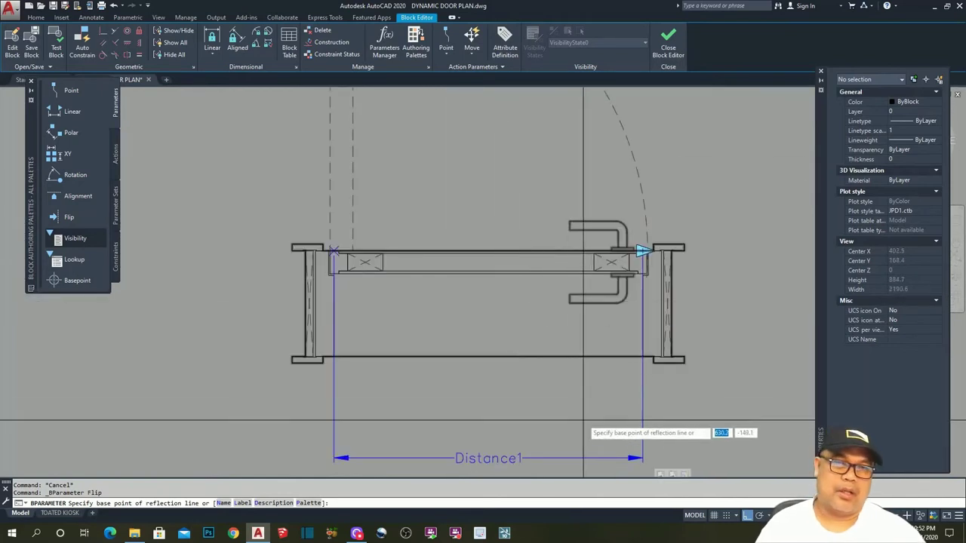
{"action": "scroll", "coordinate": [509, 268], "scroll_direction": "up", "scroll_amount": 4}
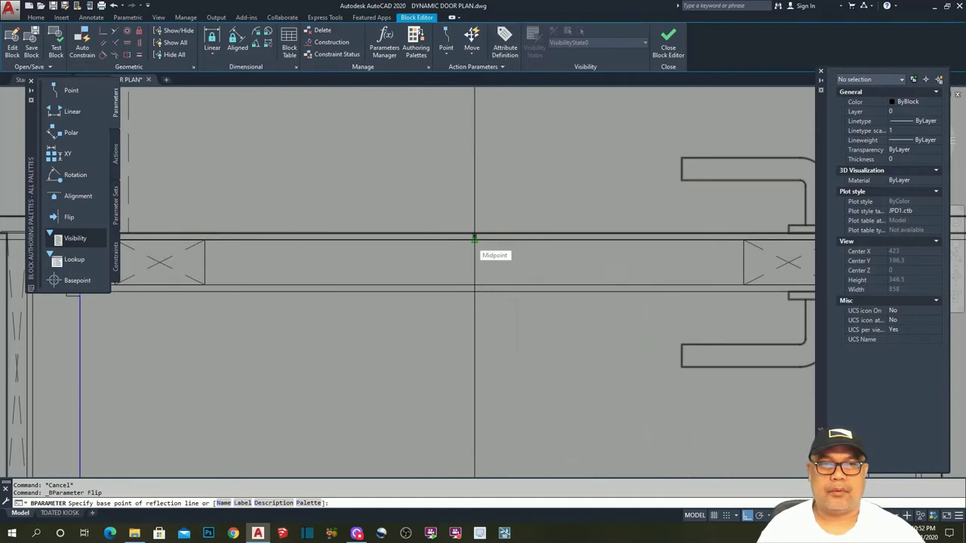
{"action": "scroll", "coordinate": [474, 239], "scroll_direction": "down", "scroll_amount": 4}
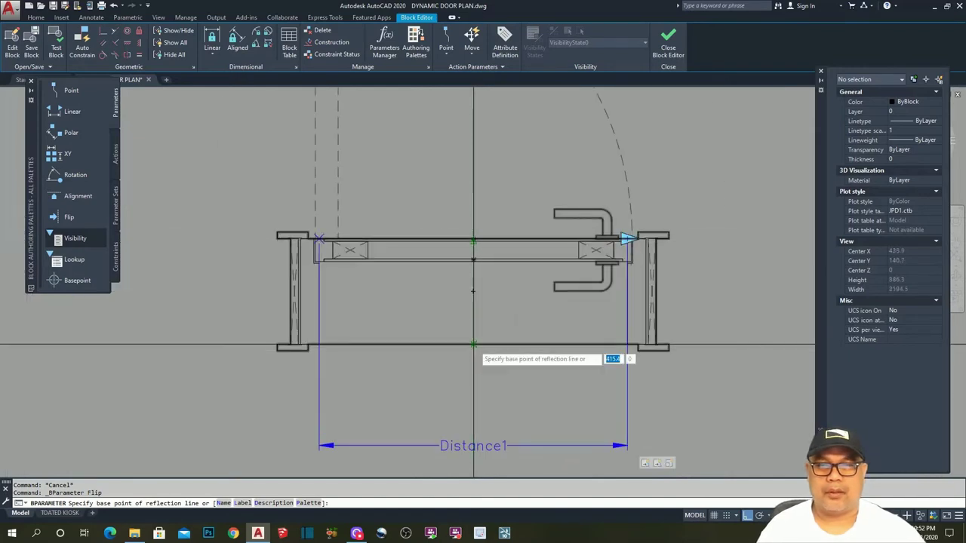
{"action": "scroll", "coordinate": [473, 241], "scroll_direction": "up", "scroll_amount": 4}
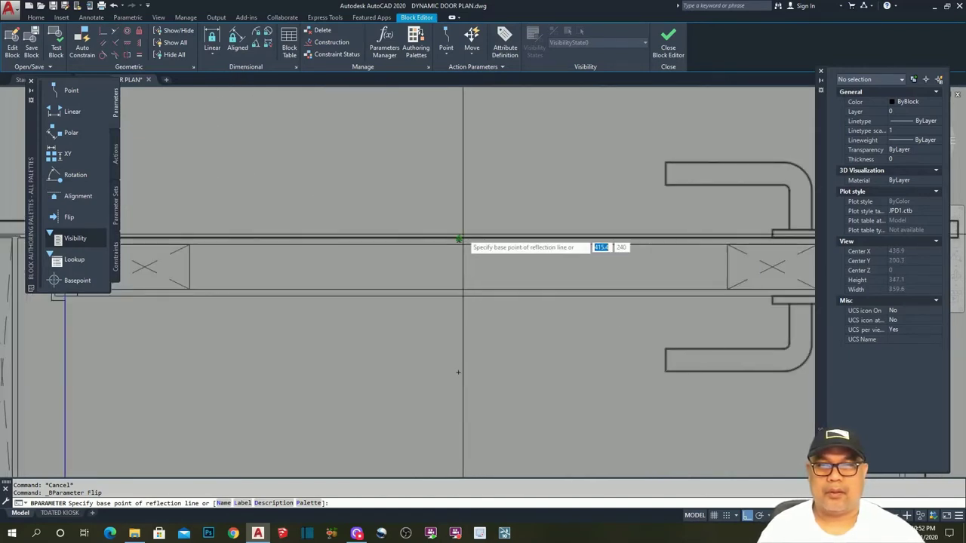
{"action": "left_click", "coordinate": [462, 240]}
{"action": "scroll", "coordinate": [462, 240], "scroll_direction": "down", "scroll_amount": 4}
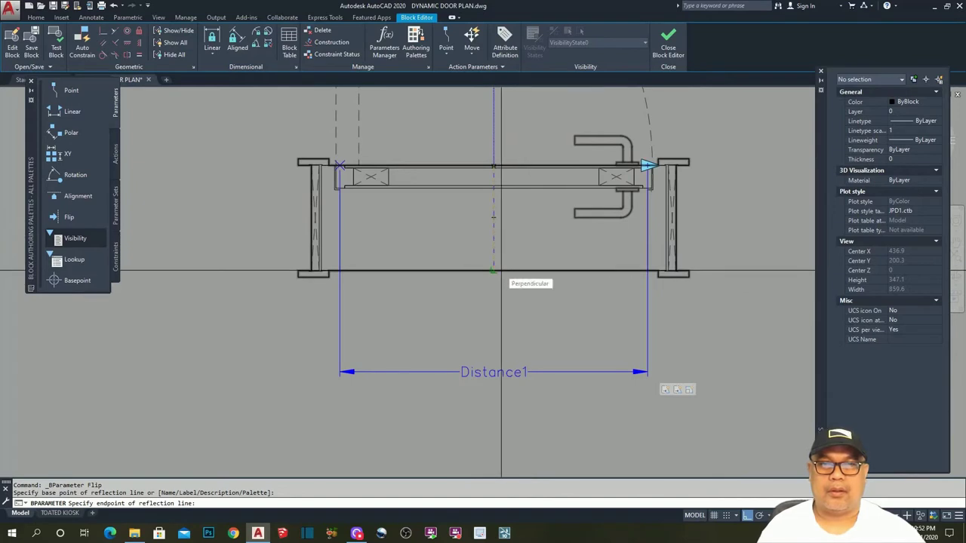
{"action": "left_click", "coordinate": [501, 270]}
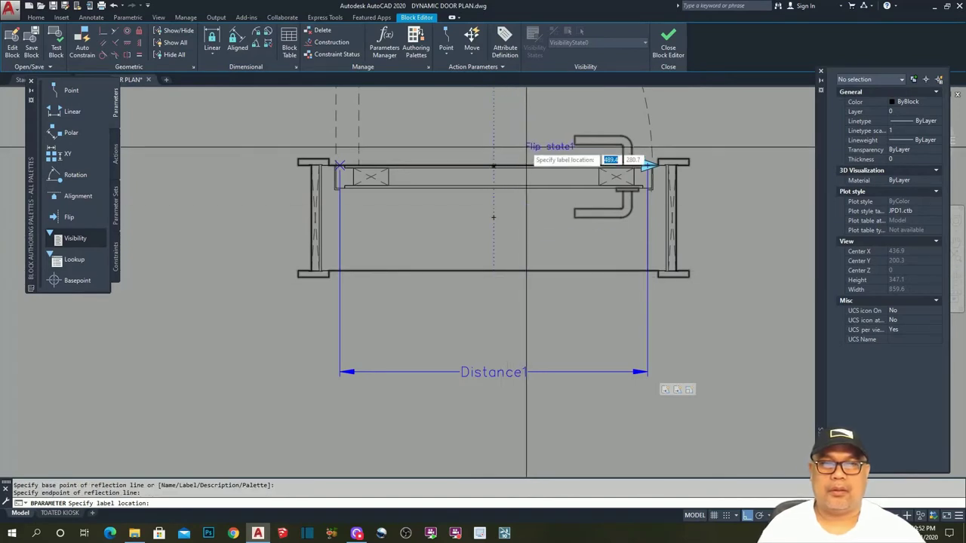
{"action": "left_click", "coordinate": [511, 120]}
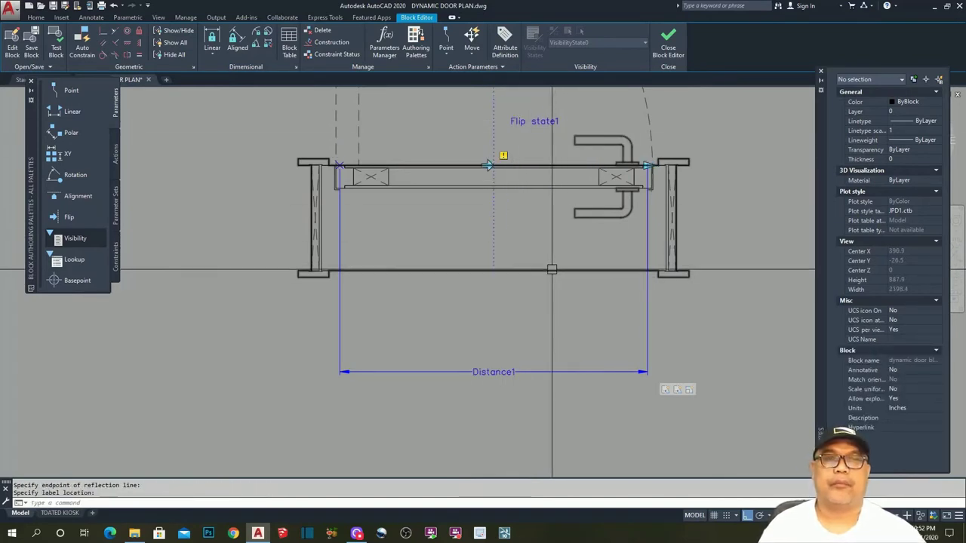
{"action": "middle_click_drag", "start_coordinate": [565, 249], "coordinate": [552, 322]}
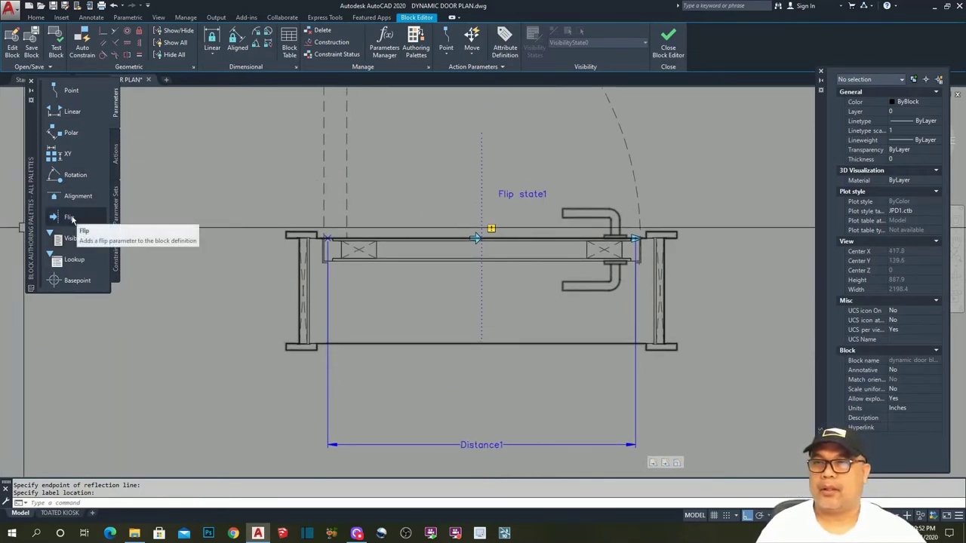
Assign a Flip action to the flip parameter, with the entire door, frame, swing and linear parameter as its selection set.
{"action": "left_click", "coordinate": [117, 160]}
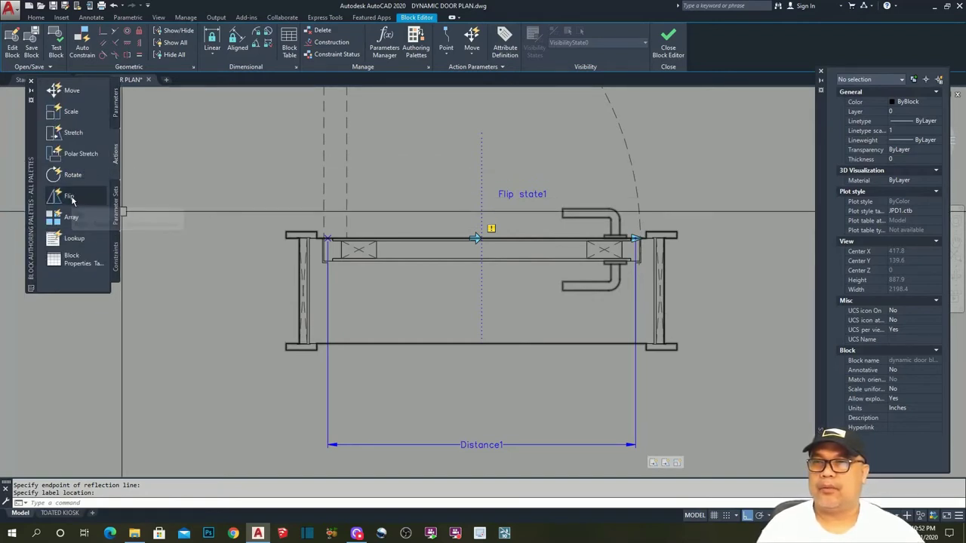
{"action": "left_click", "coordinate": [70, 197]}
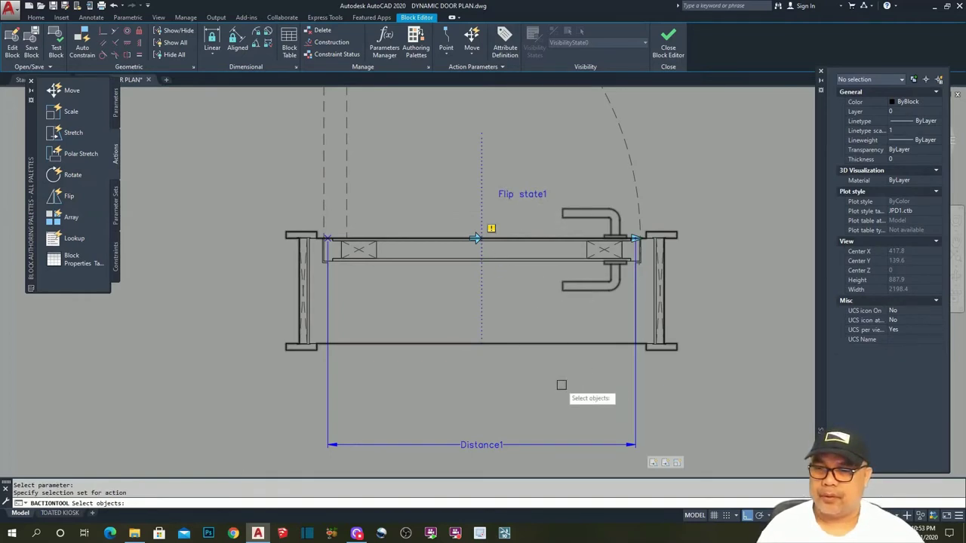
{"action": "scroll", "coordinate": [519, 301], "scroll_direction": "down", "scroll_amount": 4}
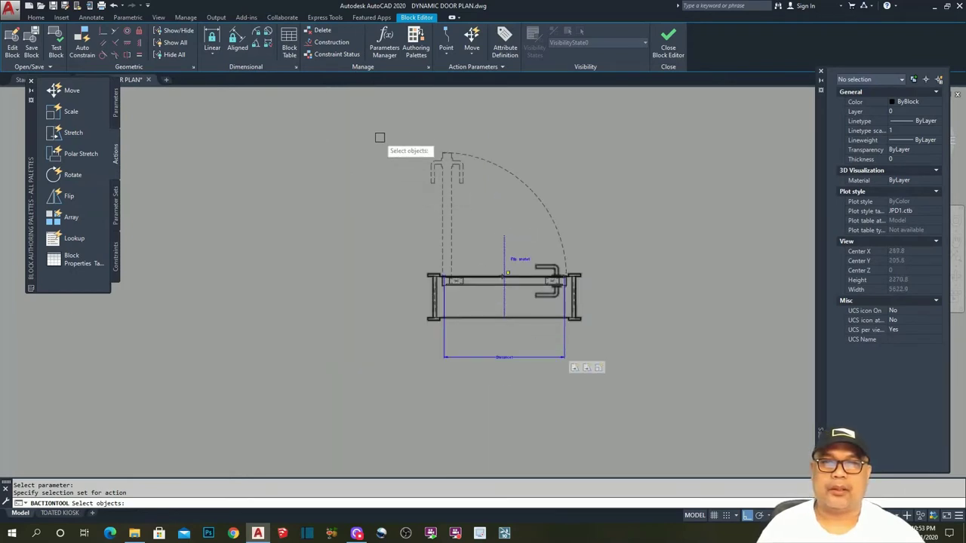
{"action": "left_click", "coordinate": [359, 113]}
{"action": "left_click", "coordinate": [634, 421]}
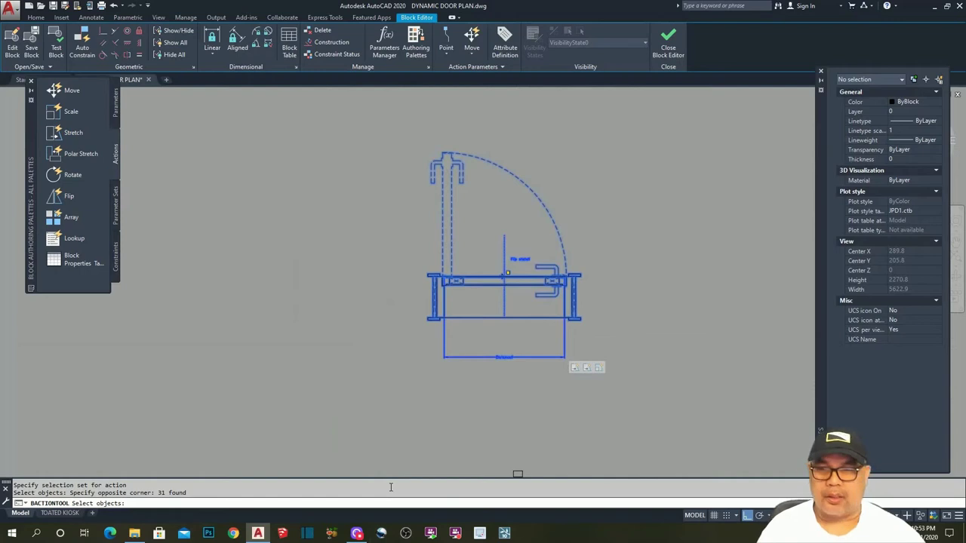
{"action": "key", "text": "Return"}
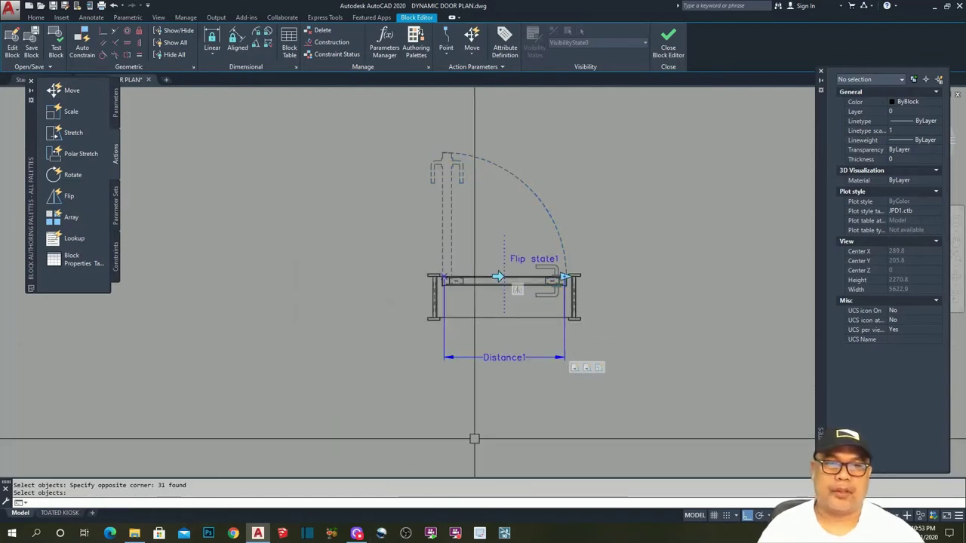
{"action": "scroll", "coordinate": [513, 294], "scroll_direction": "up", "scroll_amount": 4}
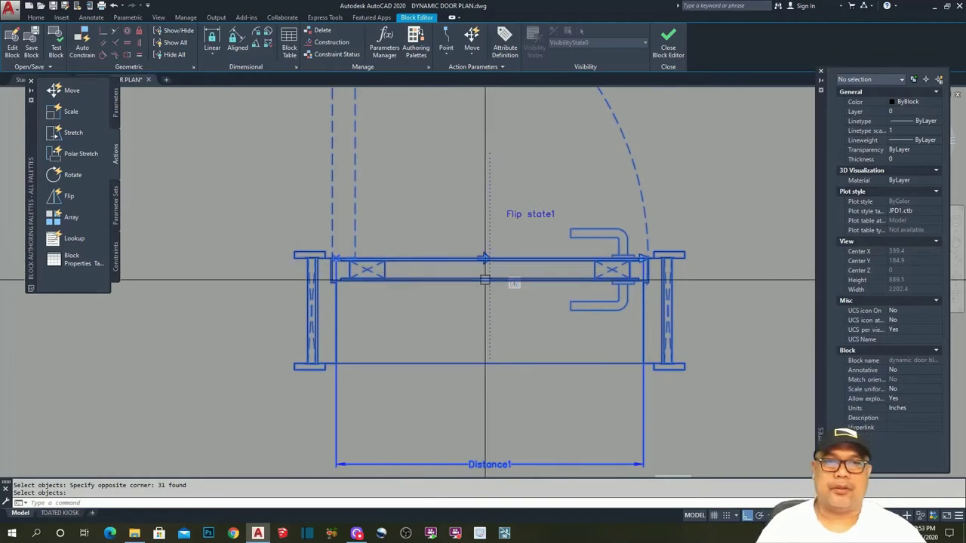
{"action": "middle_click_drag", "start_coordinate": [492, 270], "coordinate": [490, 249]}
{"action": "scroll", "coordinate": [490, 249], "scroll_direction": "down", "scroll_amount": 3}
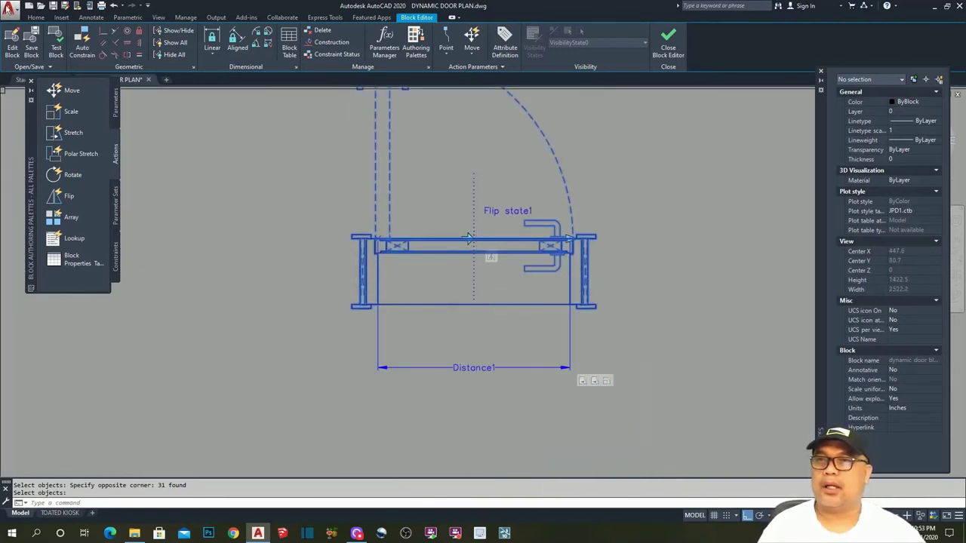
Open the door block in the test window, zoom to its extents and select it to show its grips.
{"action": "left_click", "coordinate": [55, 44]}
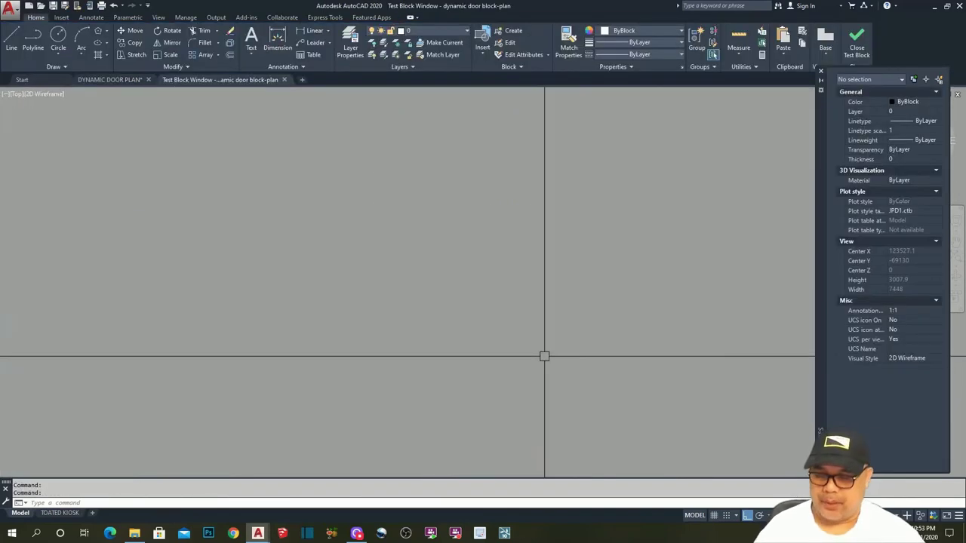
{"action": "type", "text": "z"}
{"action": "key", "text": "Return"}
{"action": "type", "text": "e"}
{"action": "key", "text": "Return"}
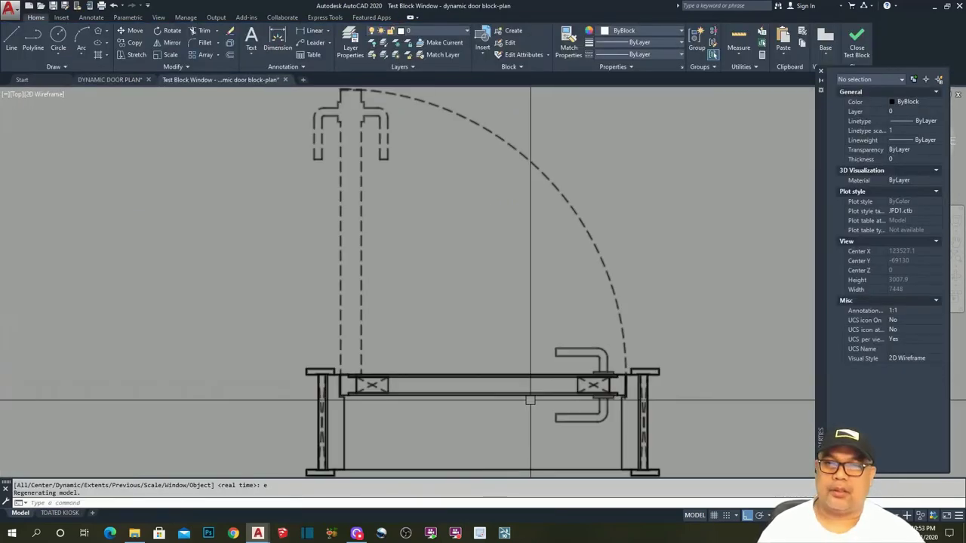
{"action": "key", "text": "Escape"}
{"action": "left_click", "coordinate": [532, 310]}
{"action": "scroll", "coordinate": [486, 298], "scroll_direction": "up", "scroll_amount": 4}
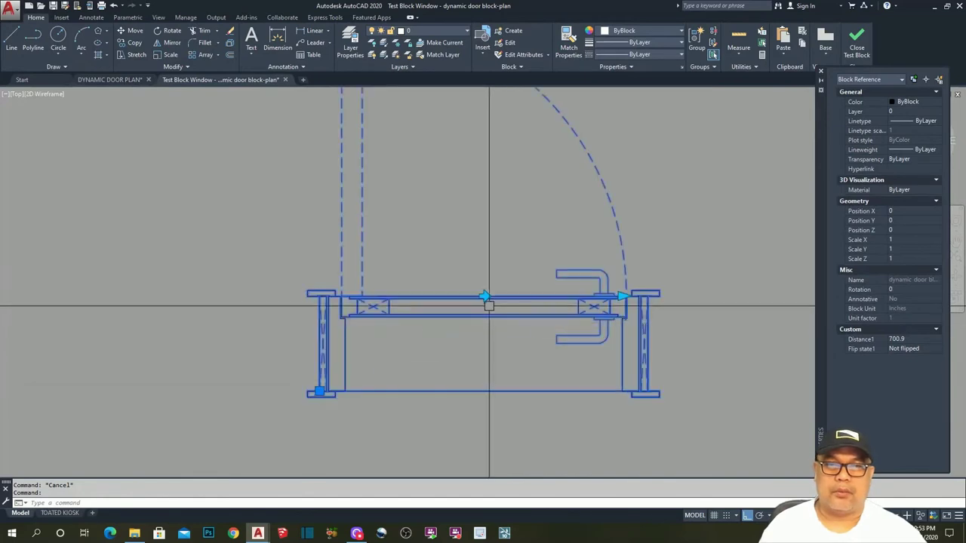
Test stretching the door width to 1000 with its width grip, and return to the block editor.
{"action": "left_click", "coordinate": [343, 296]}
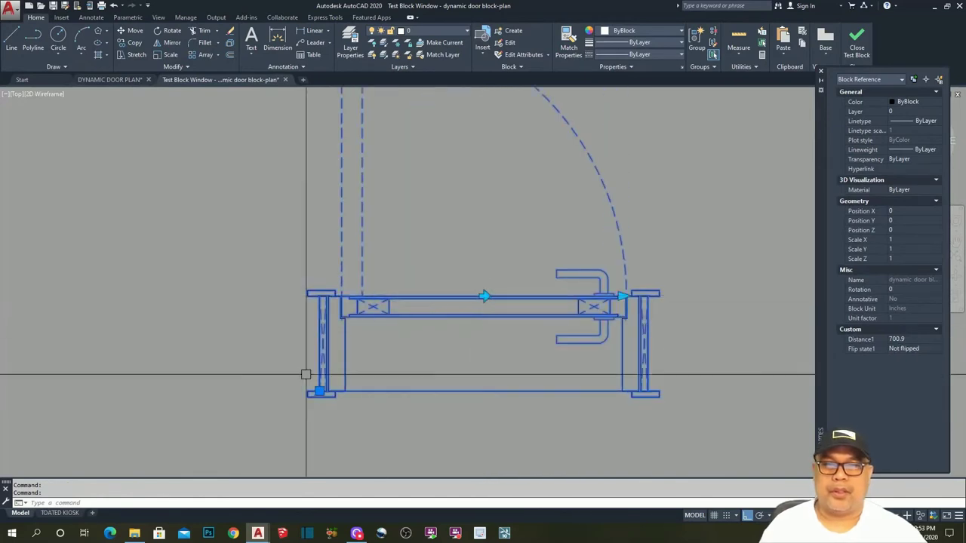
{"action": "scroll", "coordinate": [403, 297], "scroll_direction": "down", "scroll_amount": 4}
{"action": "scroll", "coordinate": [430, 313], "scroll_direction": "up", "scroll_amount": 4}
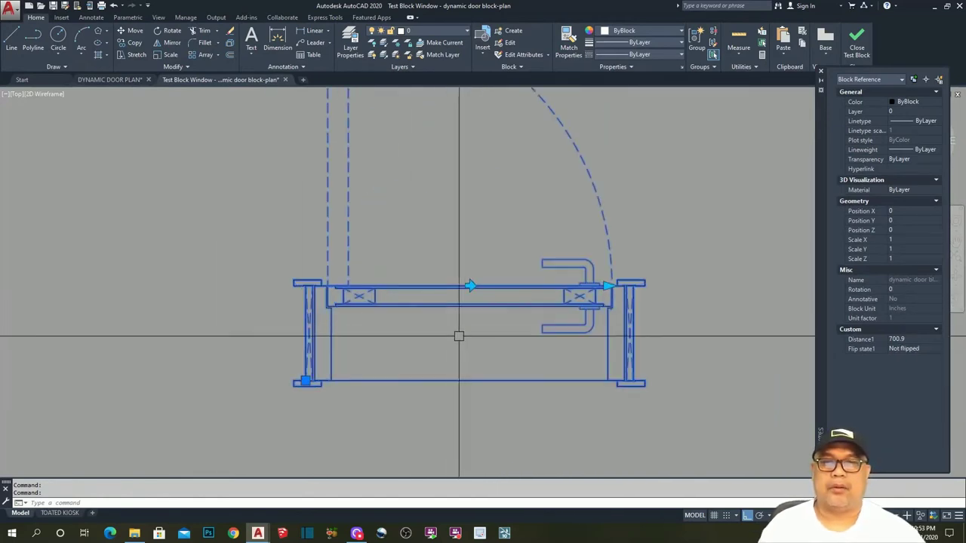
{"action": "middle_click_drag", "start_coordinate": [505, 344], "coordinate": [443, 323]}
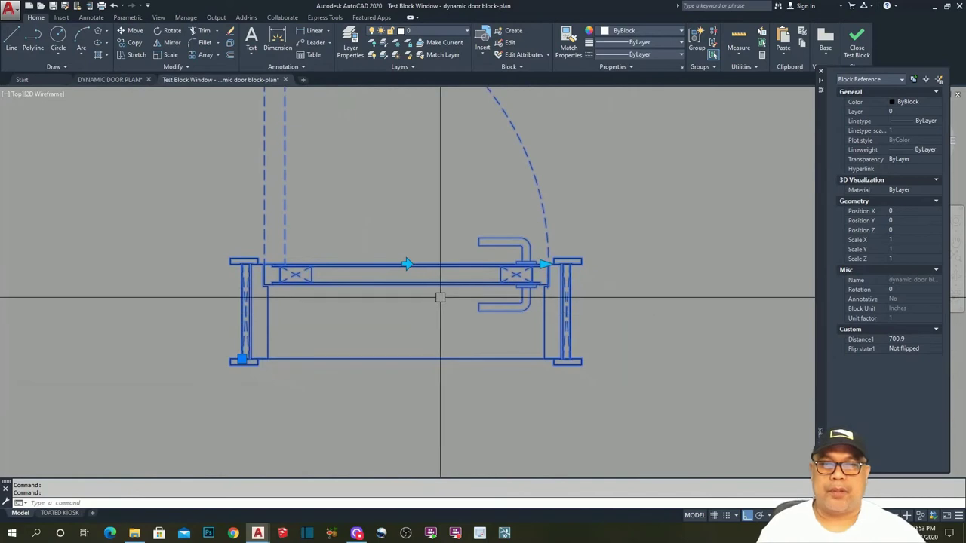
{"action": "left_click", "coordinate": [544, 264]}
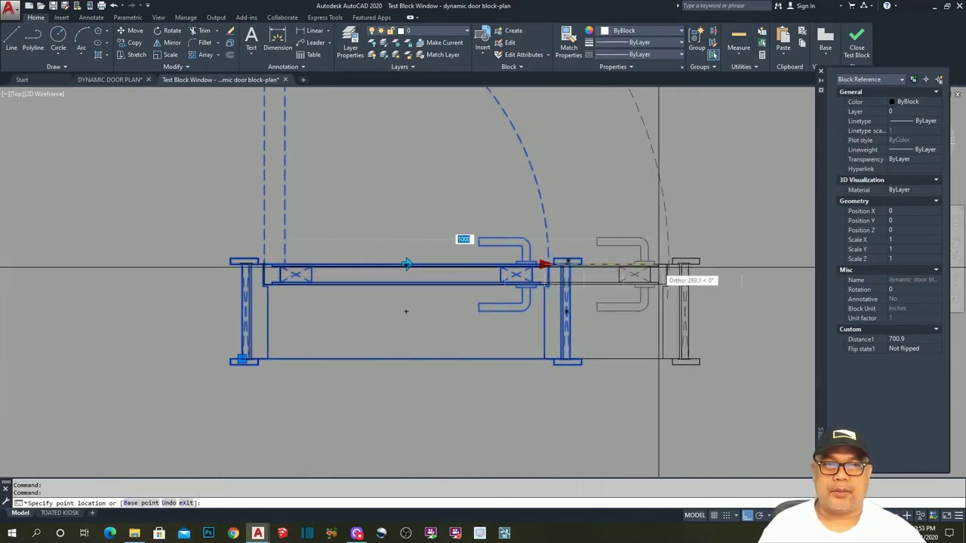
{"action": "left_click", "coordinate": [659, 267]}
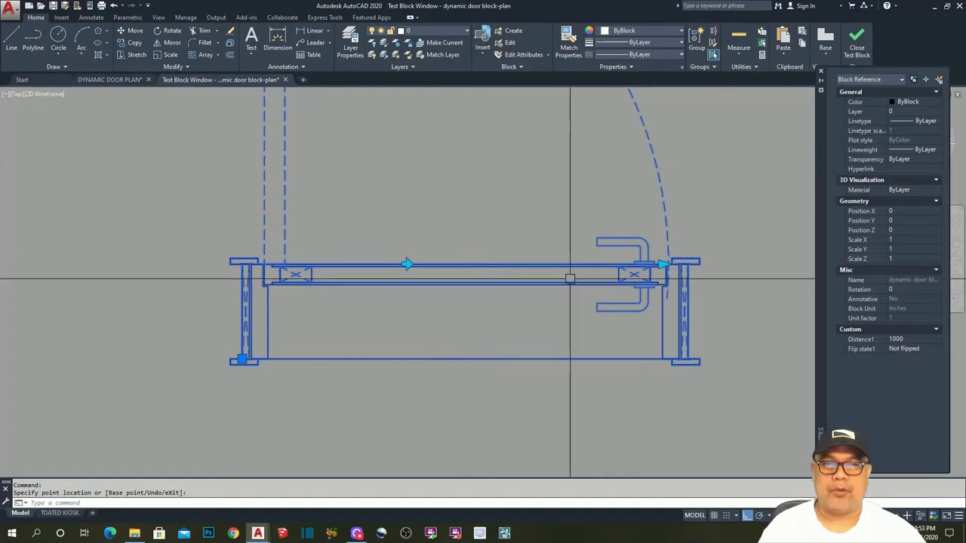
{"action": "middle_click_drag", "start_coordinate": [569, 276], "coordinate": [558, 273]}
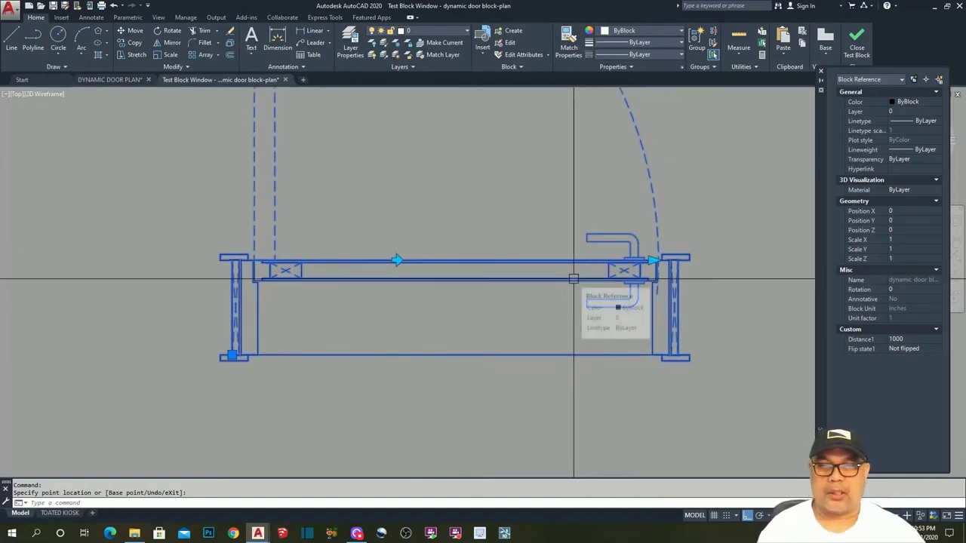
{"action": "key", "text": "Escape"}
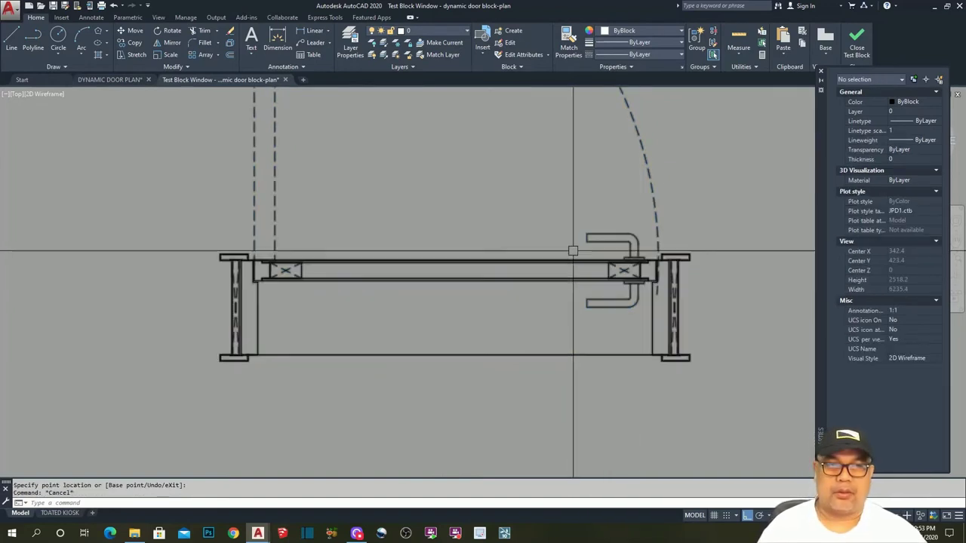
{"action": "left_click", "coordinate": [857, 43]}
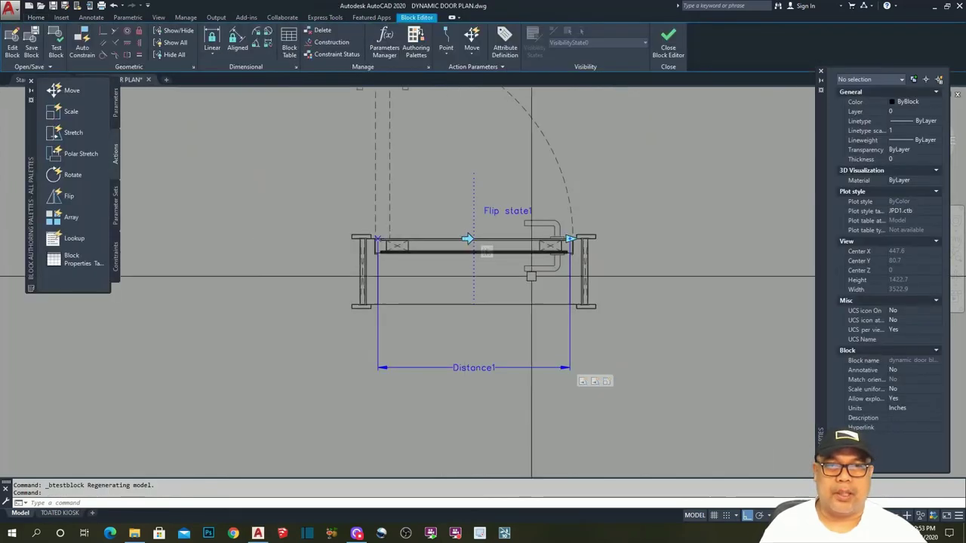
Start a Stretch action on the door-width linear parameter, associated with its endpoint on the handle side.
{"action": "mouse_move", "coordinate": [642, 348]}
{"action": "middle_mouse_down"}
{"action": "mouse_move", "coordinate": [637, 369]}
{"action": "mouse_move", "coordinate": [638, 352]}
{"action": "mouse_move", "coordinate": [621, 349]}
{"action": "middle_mouse_up"}
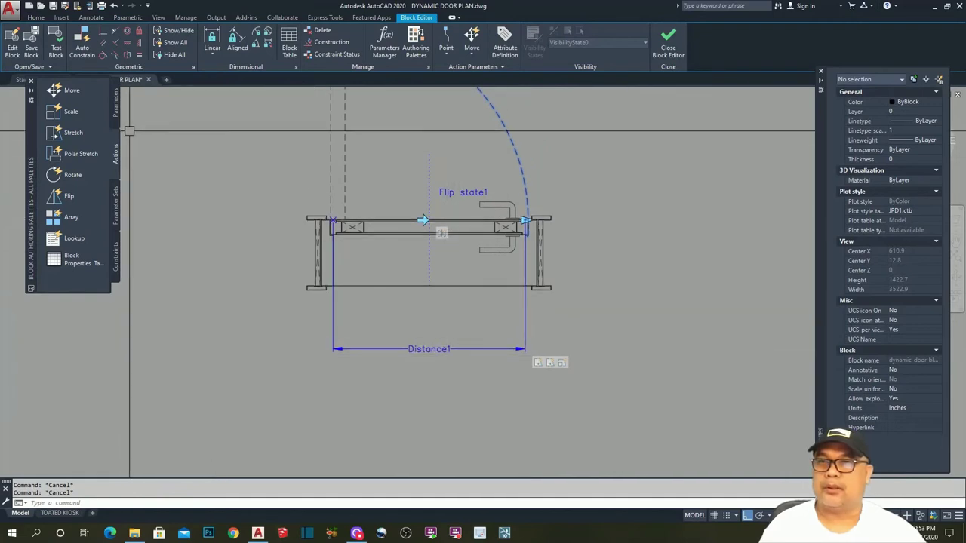
{"action": "left_click", "coordinate": [115, 111]}
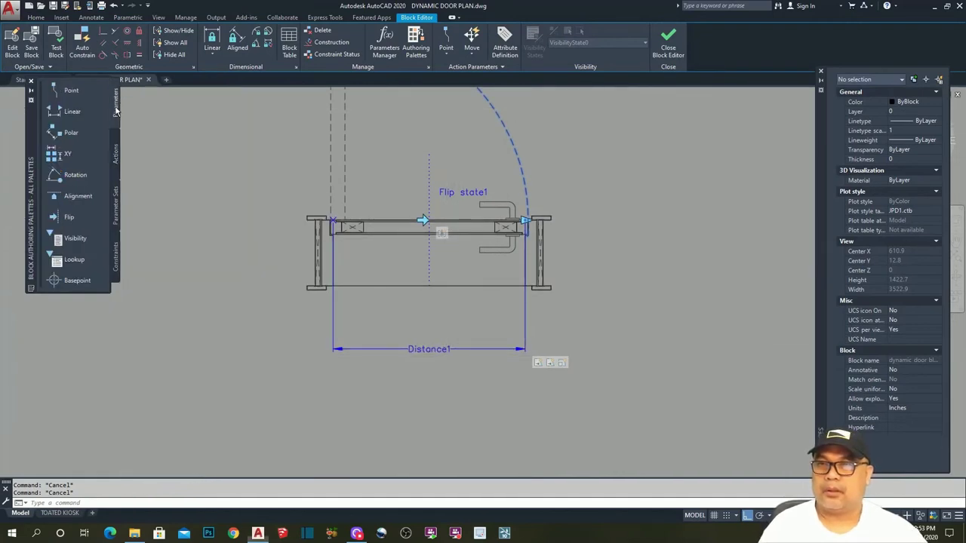
{"action": "left_click", "coordinate": [115, 154]}
{"action": "left_click", "coordinate": [73, 132]}
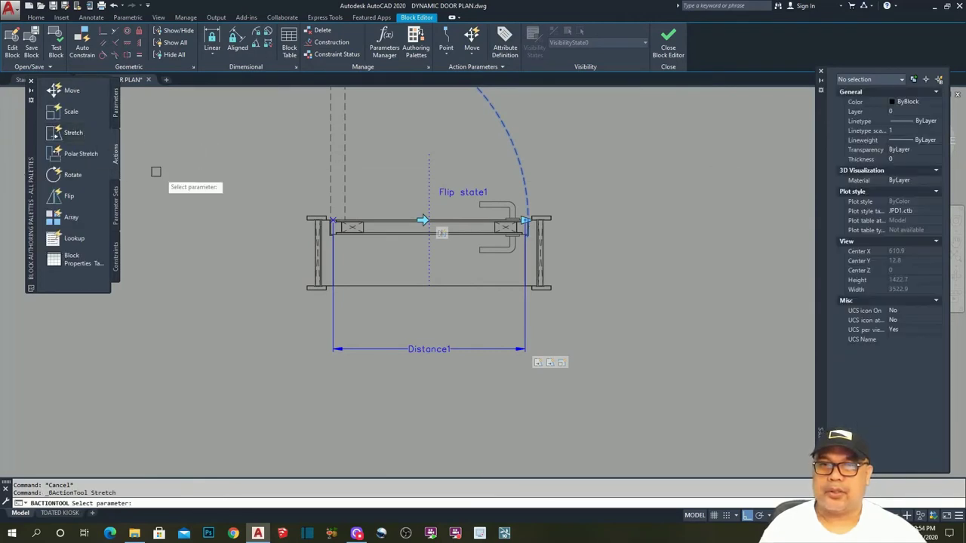
{"action": "left_click", "coordinate": [418, 349]}
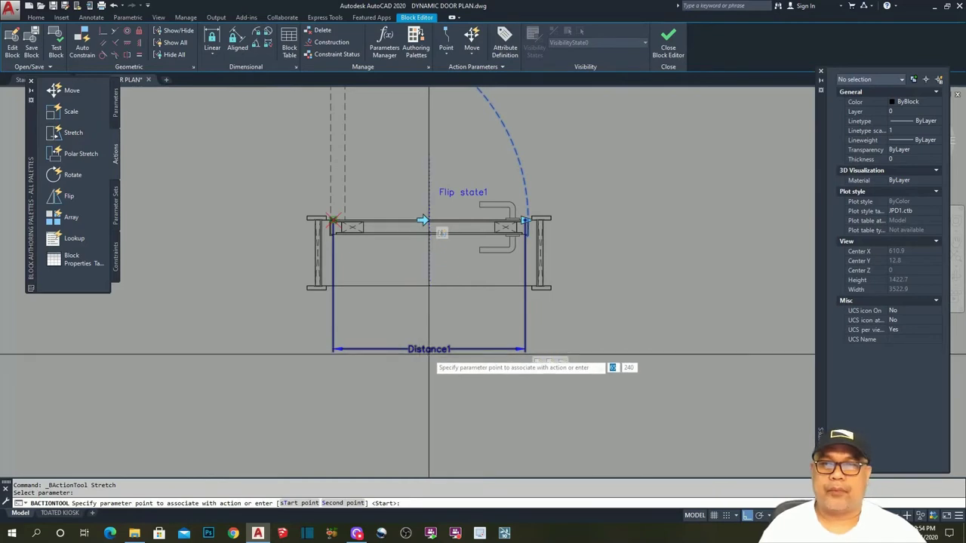
{"action": "scroll", "coordinate": [526, 219], "scroll_direction": "up", "scroll_amount": 5}
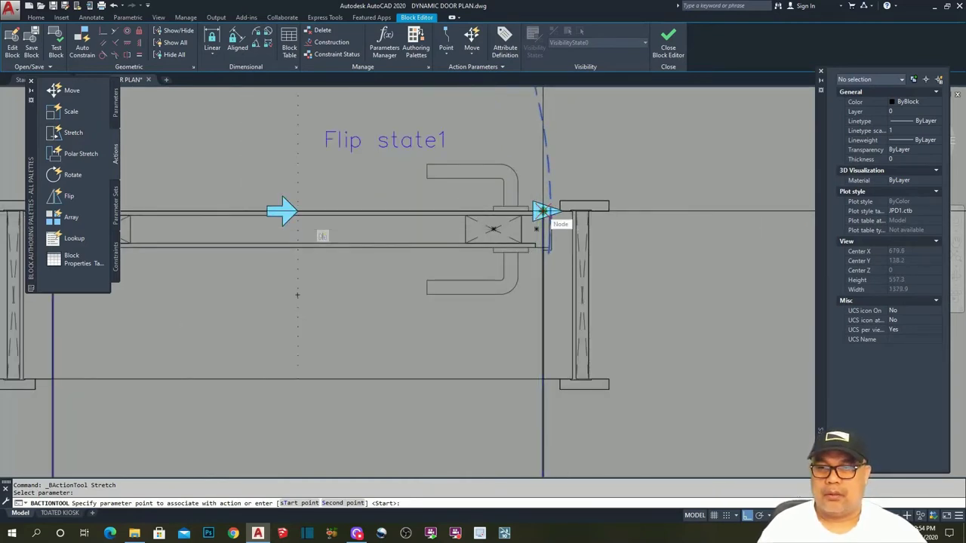
{"action": "left_click", "coordinate": [543, 211]}
Draw the stretch frame around the central flip reflection line and choose the flip parameter and its arrow as the objects to stretch.
{"action": "scroll", "coordinate": [574, 264], "scroll_direction": "down", "scroll_amount": 6}
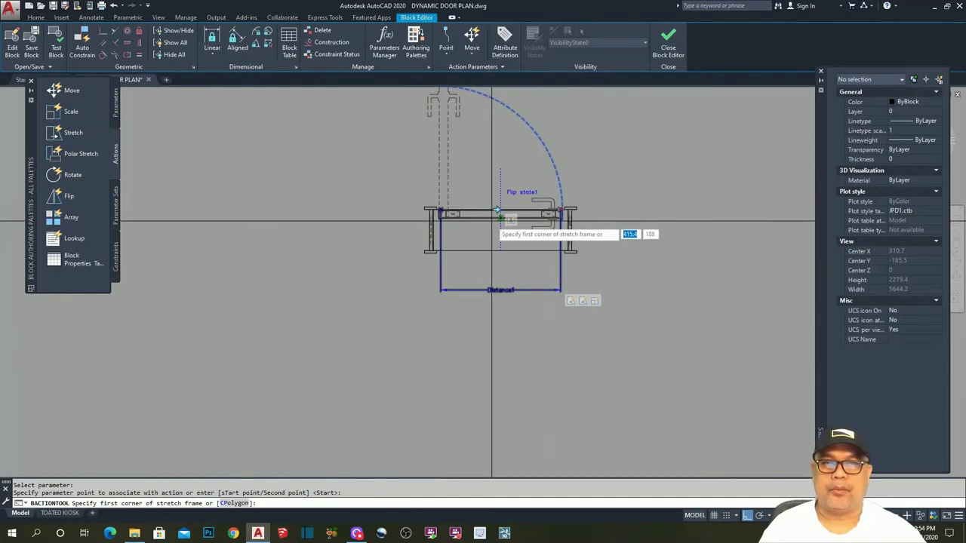
{"action": "scroll", "coordinate": [498, 227], "scroll_direction": "up", "scroll_amount": 2}
{"action": "scroll", "coordinate": [511, 298], "scroll_direction": "down", "scroll_amount": 2}
{"action": "scroll", "coordinate": [501, 224], "scroll_direction": "up", "scroll_amount": 2}
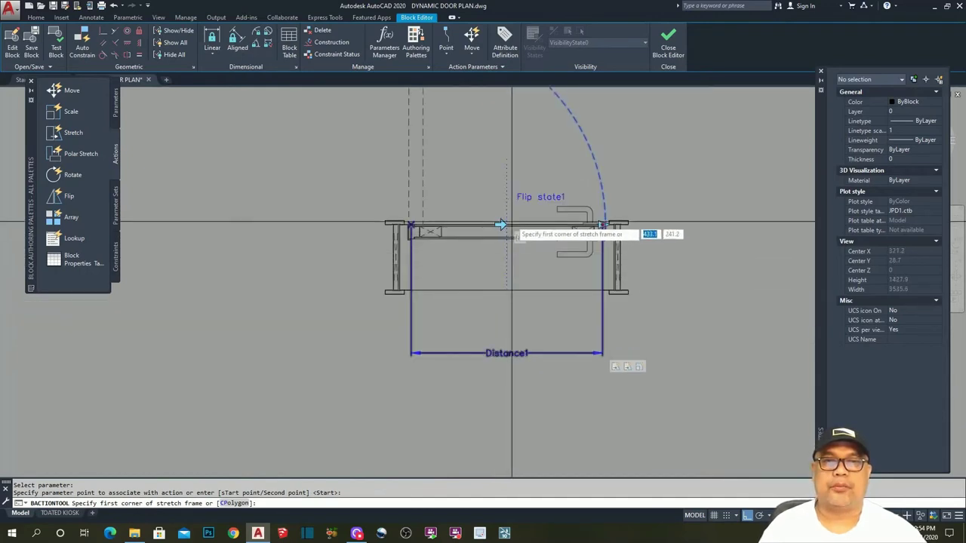
{"action": "left_click", "coordinate": [479, 109]}
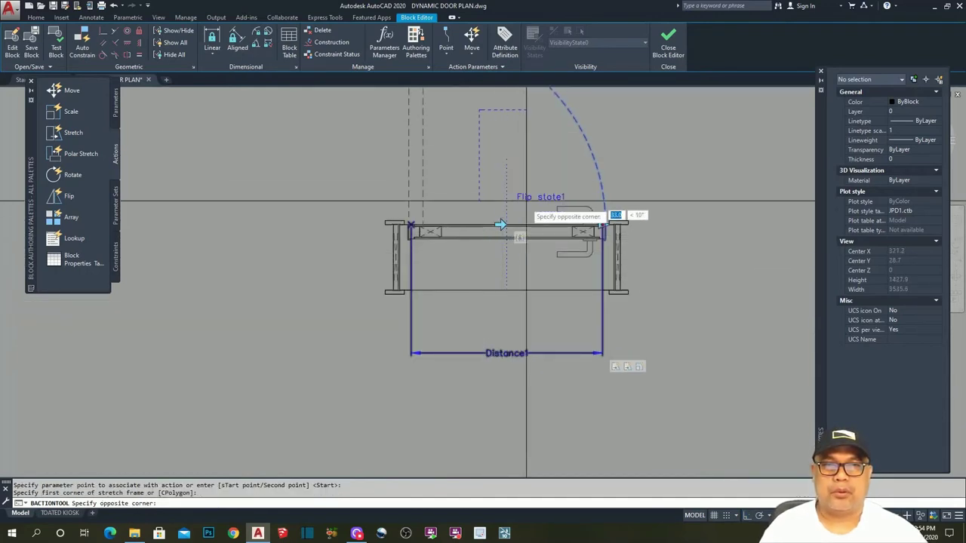
{"action": "left_click", "coordinate": [542, 325]}
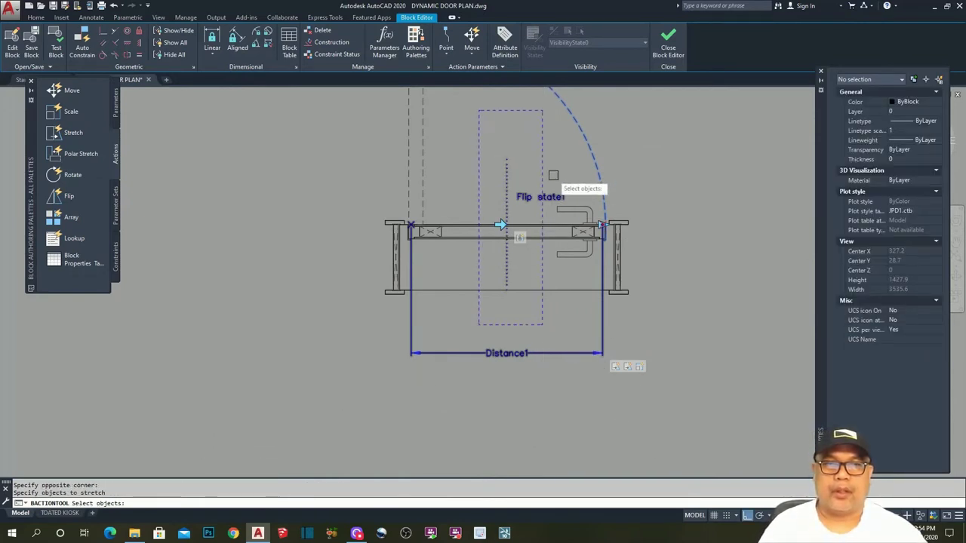
{"action": "scroll", "coordinate": [525, 196], "scroll_direction": "up", "scroll_amount": 2}
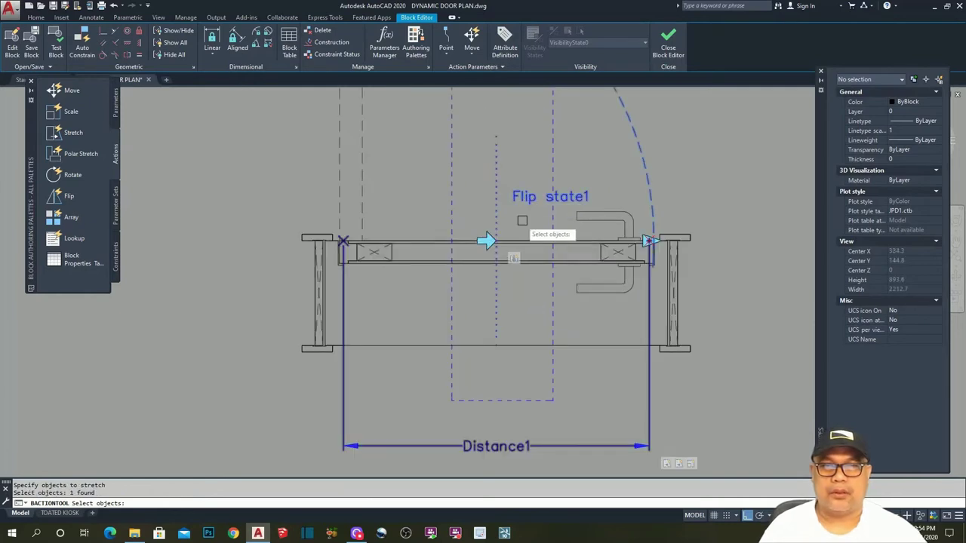
{"action": "scroll", "coordinate": [494, 232], "scroll_direction": "up", "scroll_amount": 4}
{"action": "left_click", "coordinate": [484, 220]}
{"action": "scroll", "coordinate": [494, 246], "scroll_direction": "down", "scroll_amount": 6}
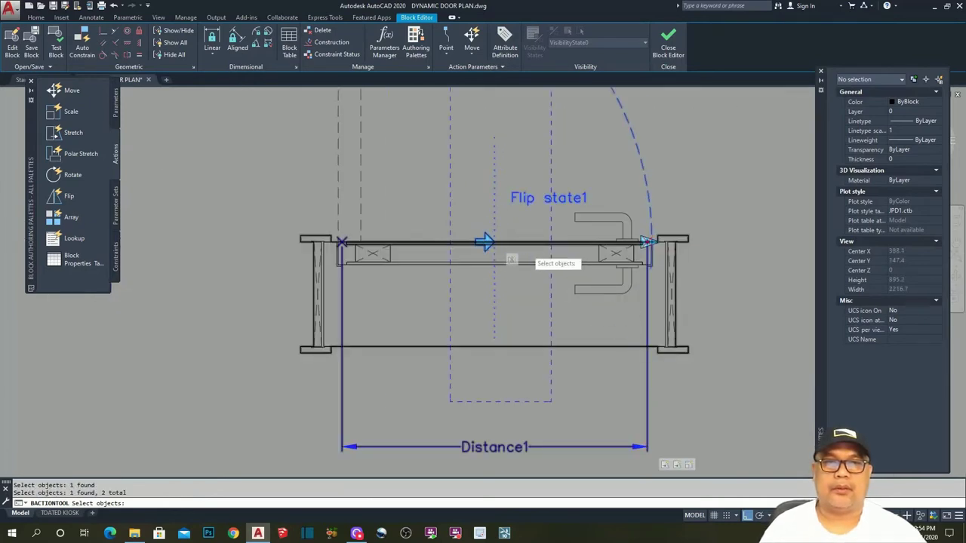
{"action": "key", "text": "Return"}
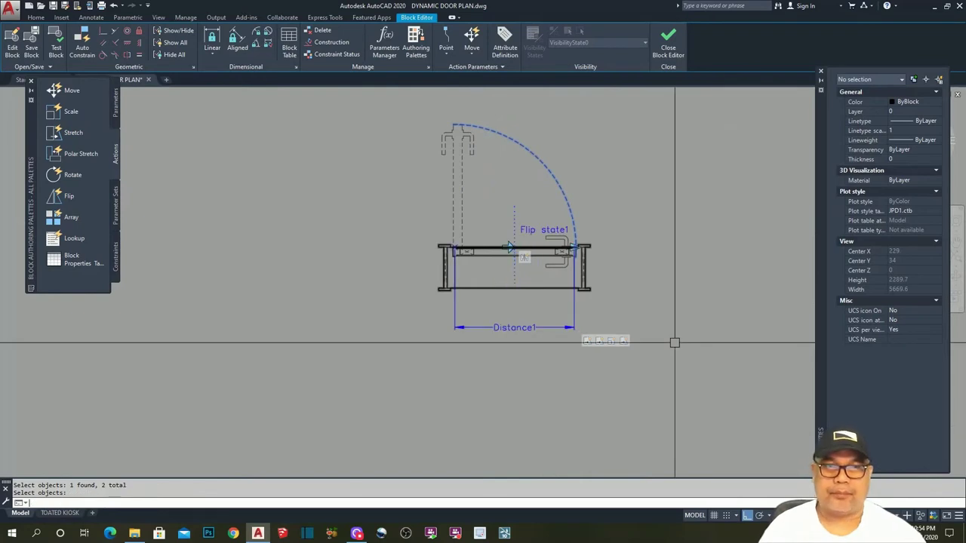
Test the door block by stretching its width to 1000 to check how the flip line follows, and return to the block editor.
{"action": "scroll", "coordinate": [617, 333], "scroll_direction": "up", "scroll_amount": 3}
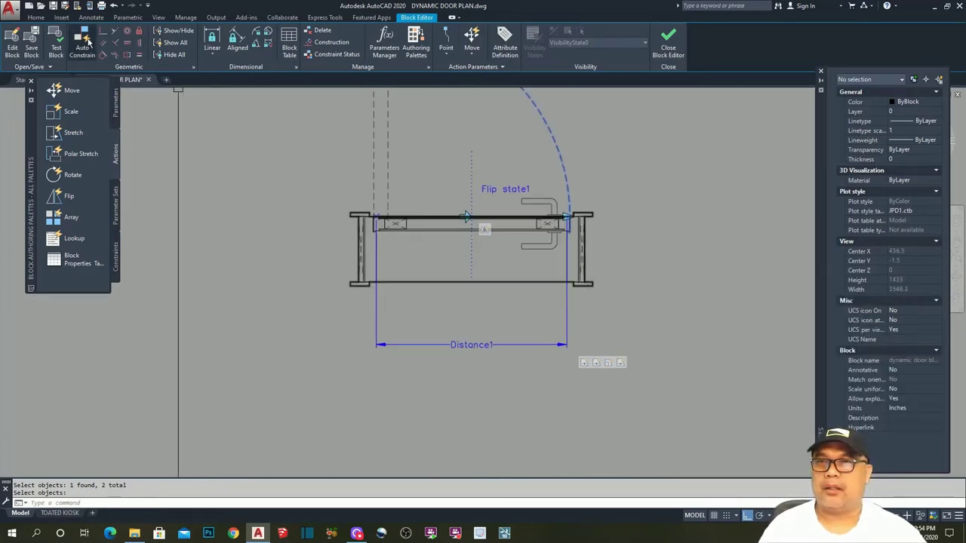
{"action": "left_click", "coordinate": [55, 43]}
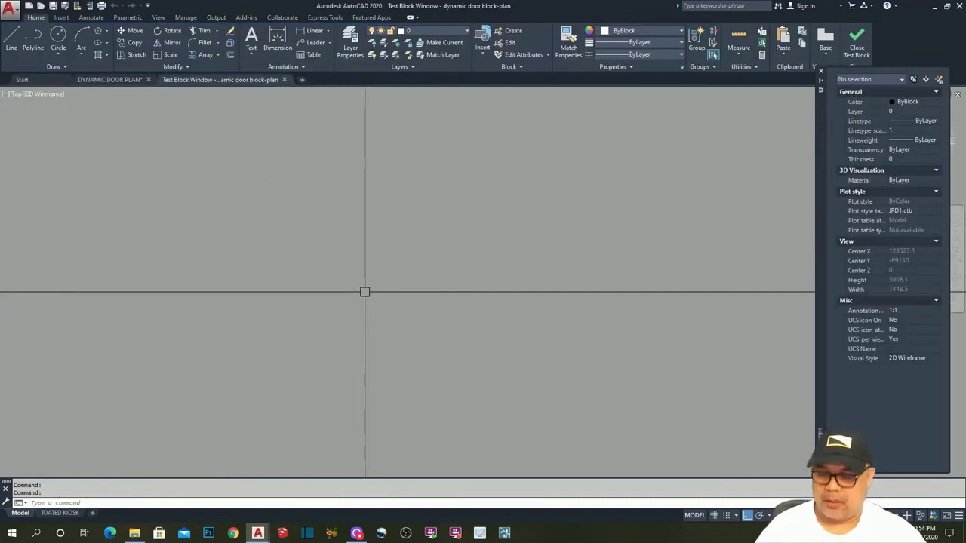
{"action": "type", "text": "e"}
{"action": "key", "text": "Return"}
{"action": "scroll", "coordinate": [486, 253], "scroll_direction": "up", "scroll_amount": 3}
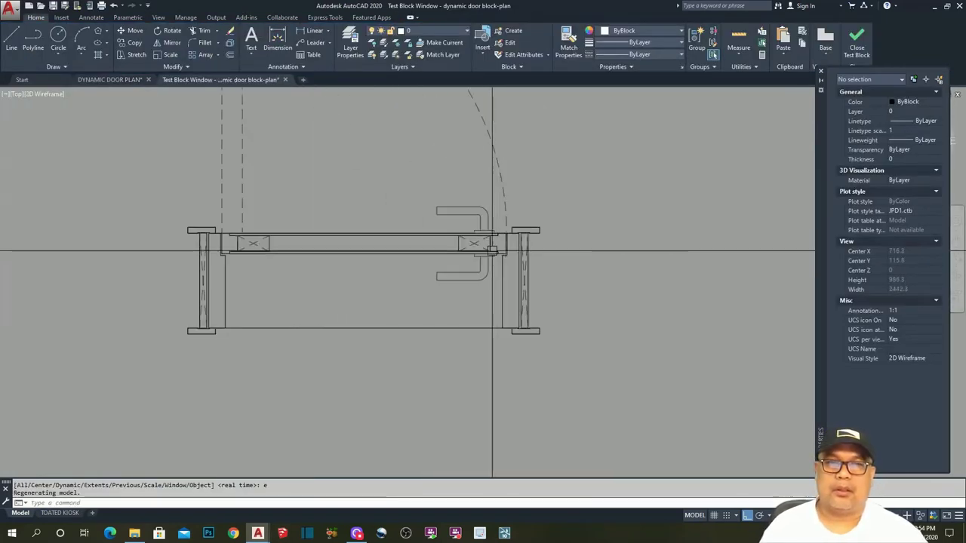
{"action": "left_click", "coordinate": [487, 252]}
{"action": "left_click", "coordinate": [503, 234]}
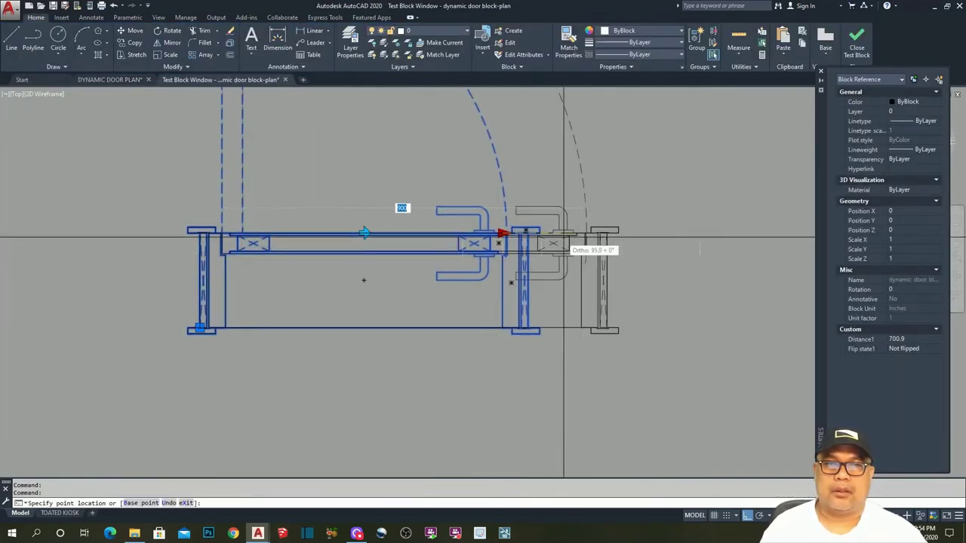
{"action": "left_click", "coordinate": [606, 241]}
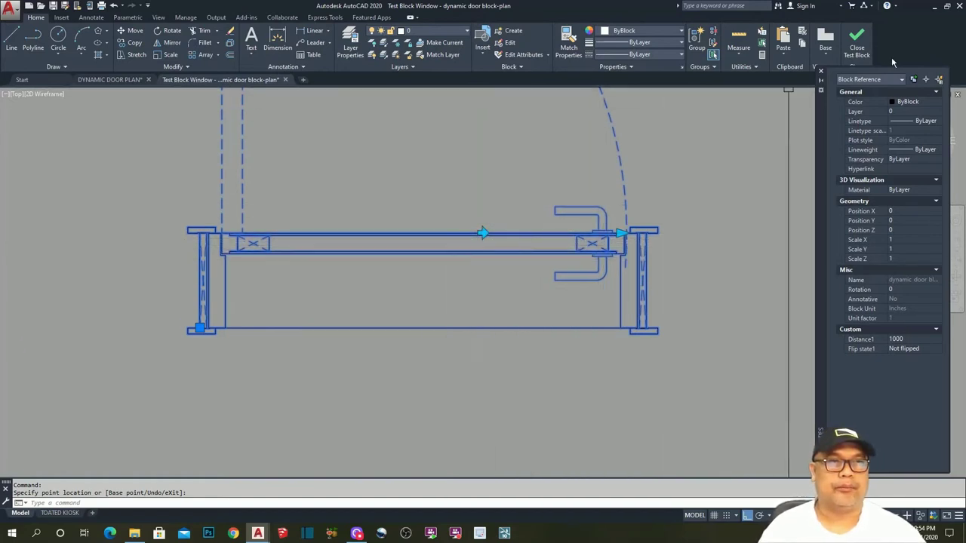
{"action": "left_click", "coordinate": [867, 50]}
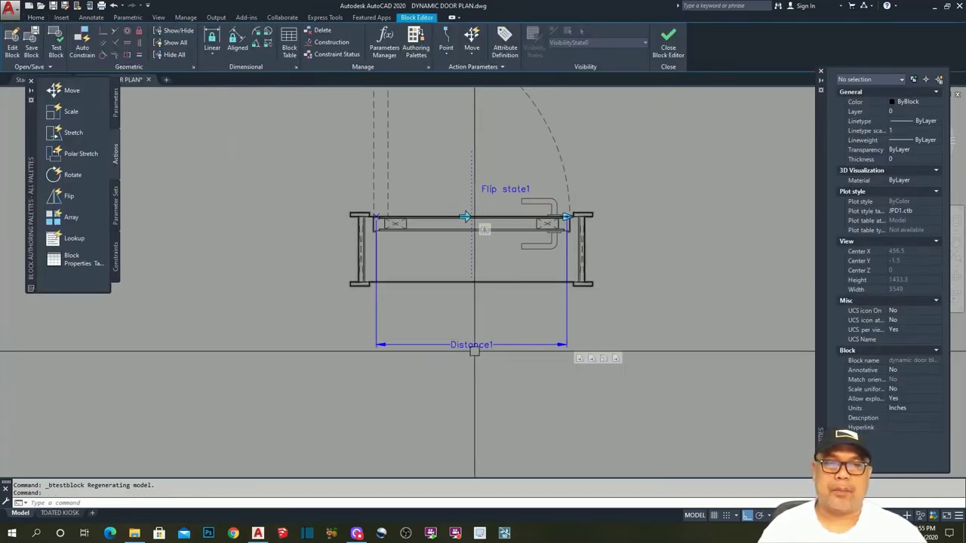
Set the distance multiplier of the flip line's Stretch action to 0.5.
{"action": "left_click", "coordinate": [461, 217]}
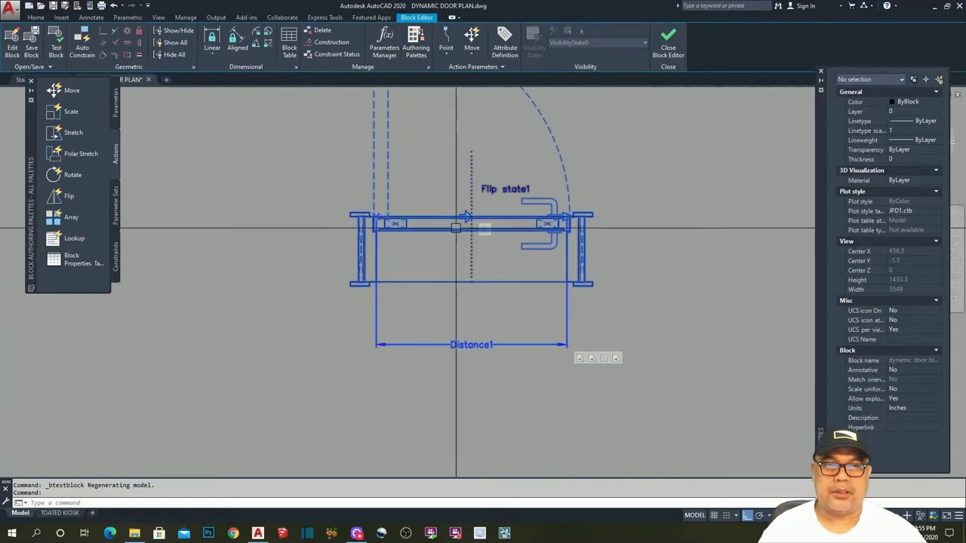
{"action": "left_click", "coordinate": [617, 358]}
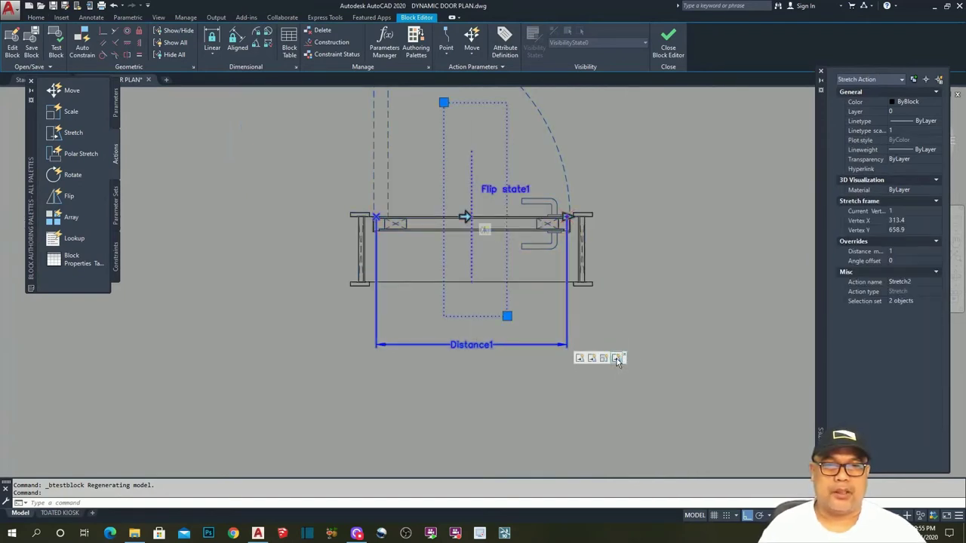
{"action": "left_click", "coordinate": [896, 253]}
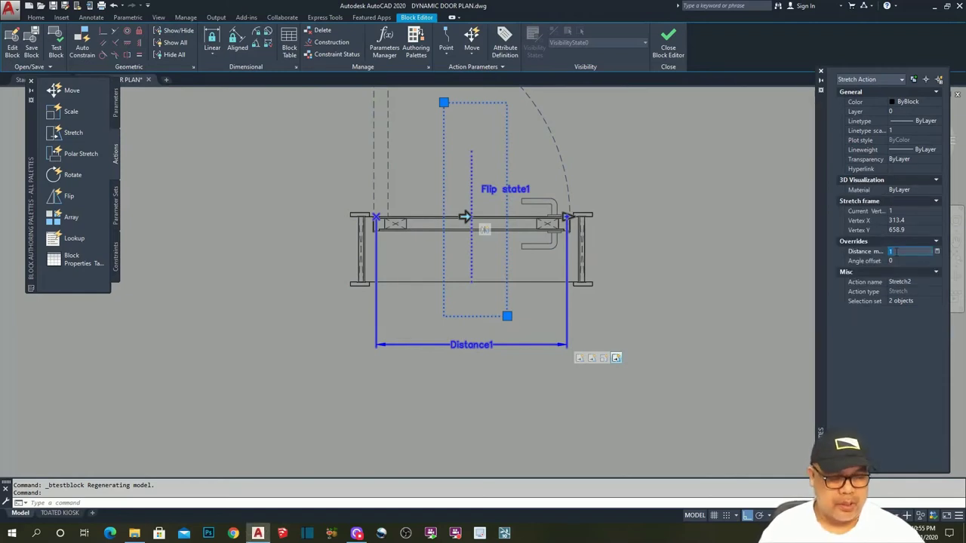
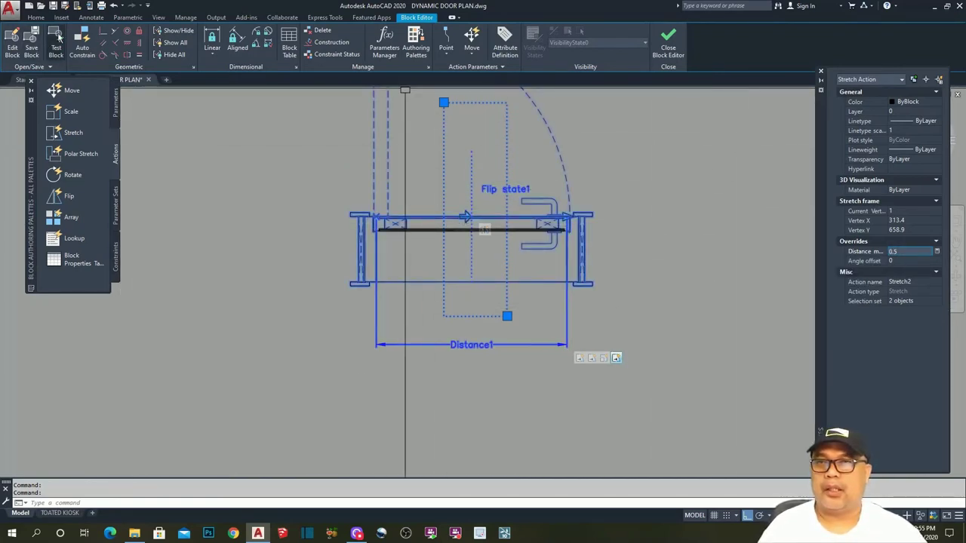
Retest the block by stretching the door width to 1200 to check the flip arrow's centring, and return to the block editor.
{"action": "left_click", "coordinate": [58, 48]}
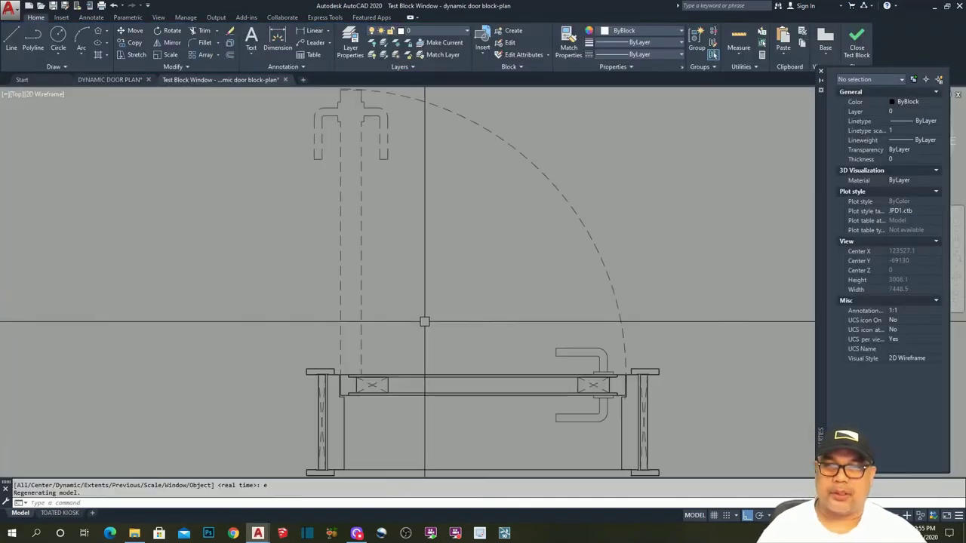
{"action": "scroll", "coordinate": [394, 224], "scroll_direction": "down", "scroll_amount": 4}
{"action": "left_click", "coordinate": [496, 294]}
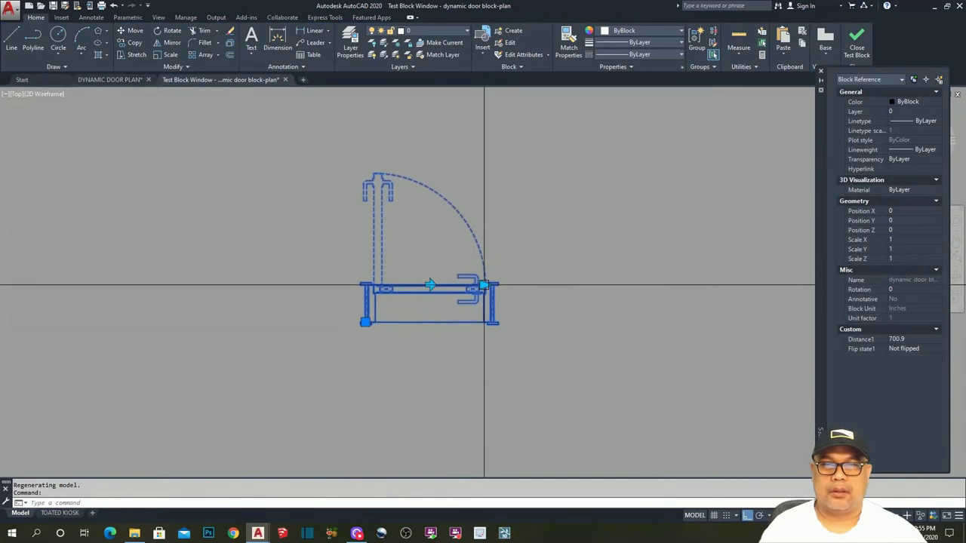
{"action": "left_click", "coordinate": [483, 286]}
{"action": "left_click", "coordinate": [569, 285]}
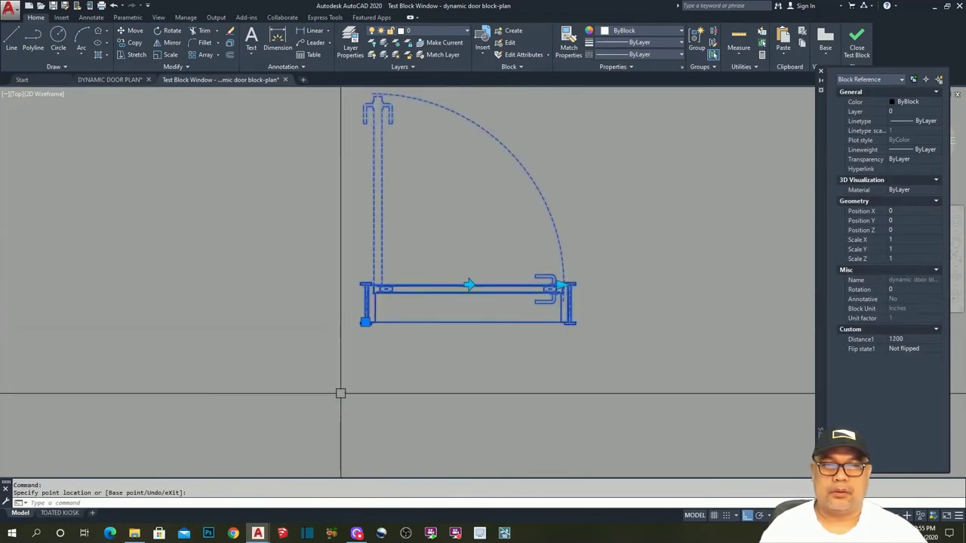
{"action": "scroll", "coordinate": [483, 302], "scroll_direction": "up", "scroll_amount": 2}
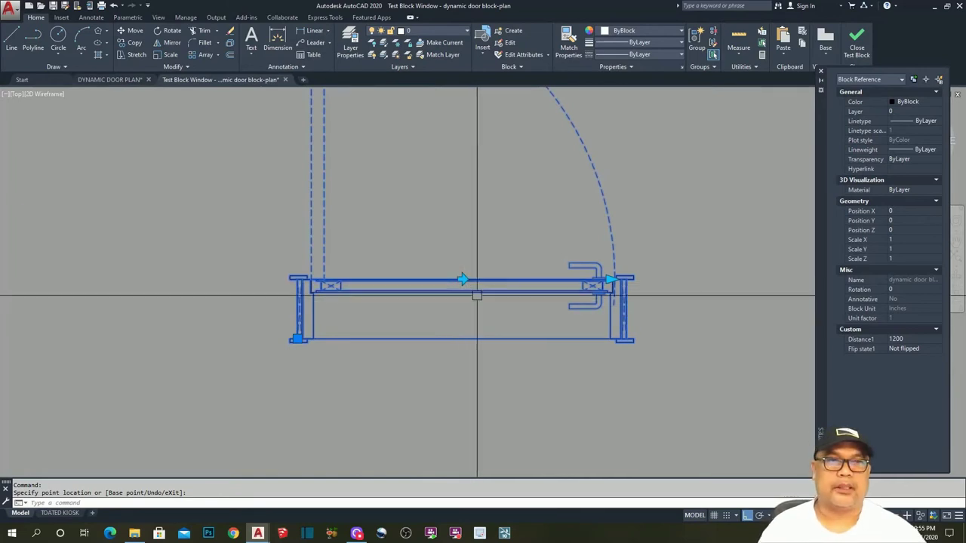
{"action": "left_click", "coordinate": [858, 43]}
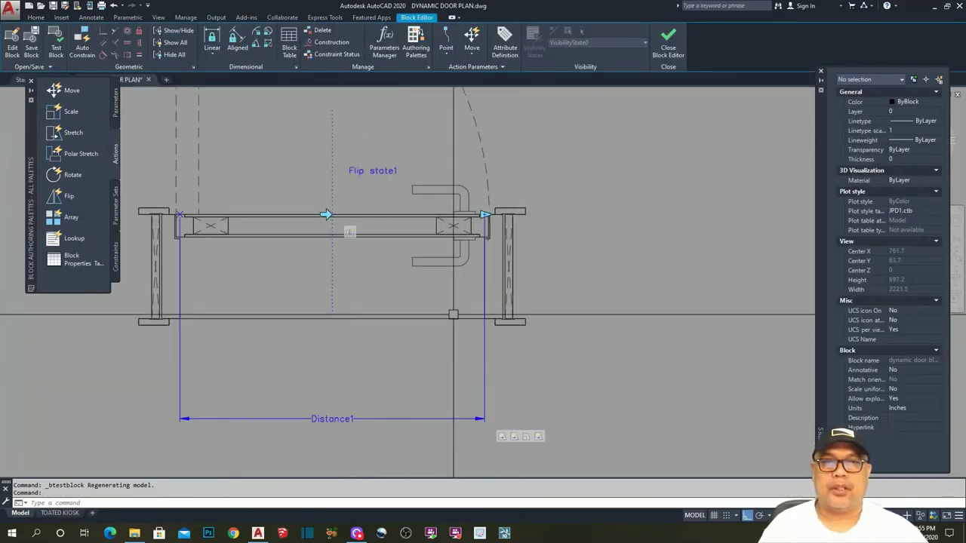
Add a vertical linear parameter along the handle-side jamb, from its lower inner corner to its upper one, with the label outside the frame.
{"action": "scroll", "coordinate": [631, 302], "scroll_direction": "down", "scroll_amount": 2}
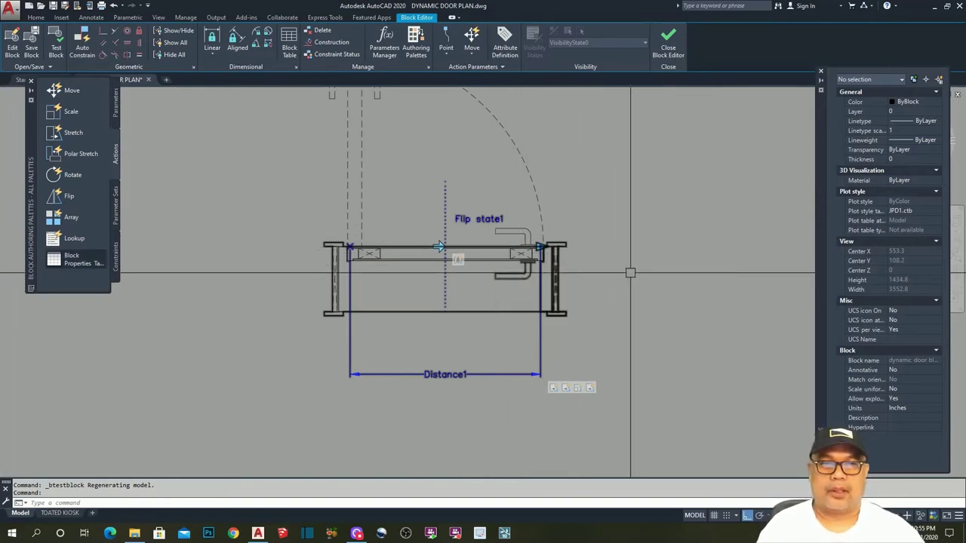
{"action": "left_click", "coordinate": [117, 111]}
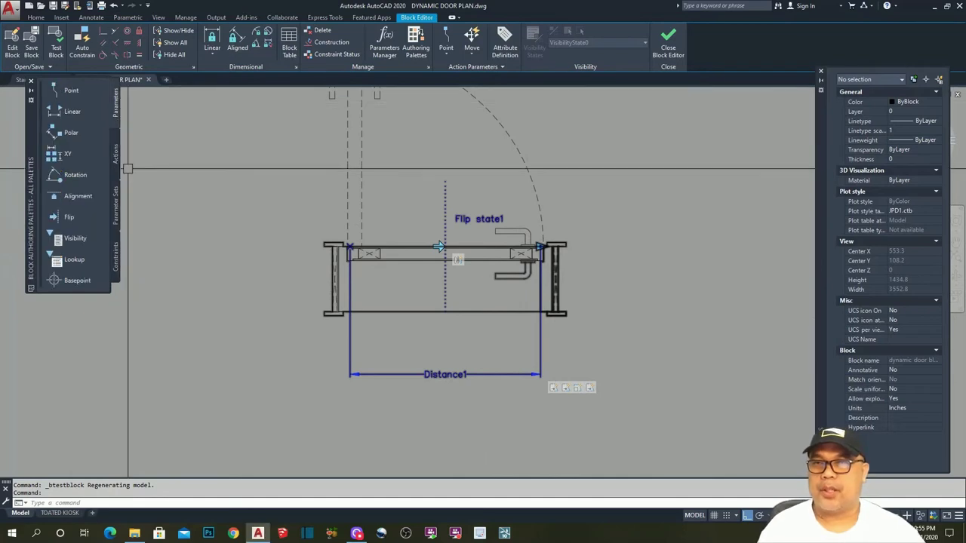
{"action": "left_click", "coordinate": [72, 111]}
{"action": "scroll", "coordinate": [434, 271], "scroll_direction": "up", "scroll_amount": 6}
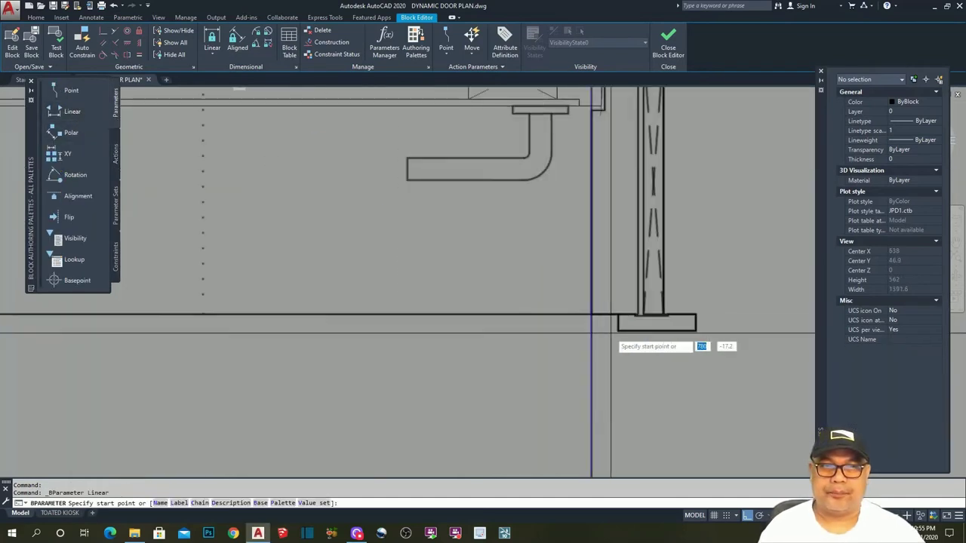
{"action": "scroll", "coordinate": [647, 305], "scroll_direction": "down", "scroll_amount": 5}
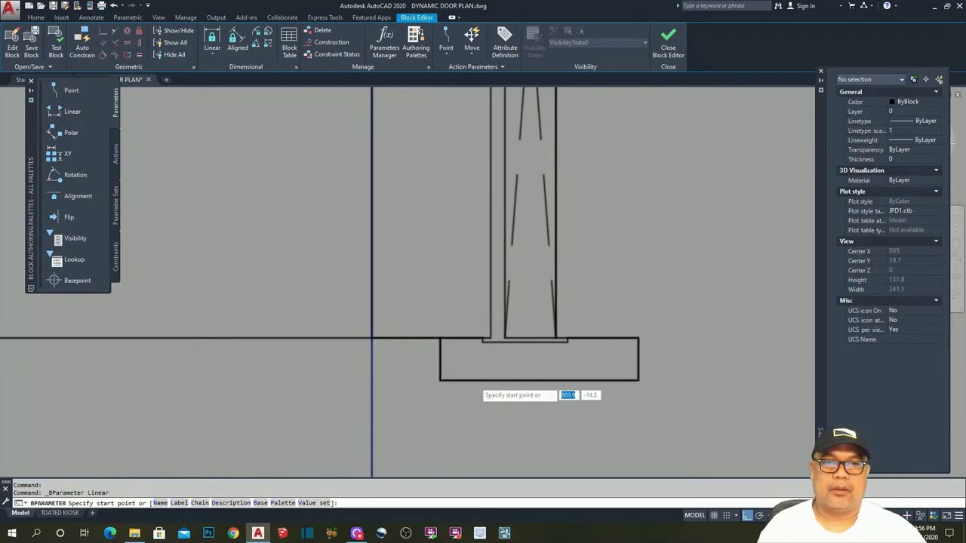
{"action": "scroll", "coordinate": [483, 370], "scroll_direction": "up", "scroll_amount": 3}
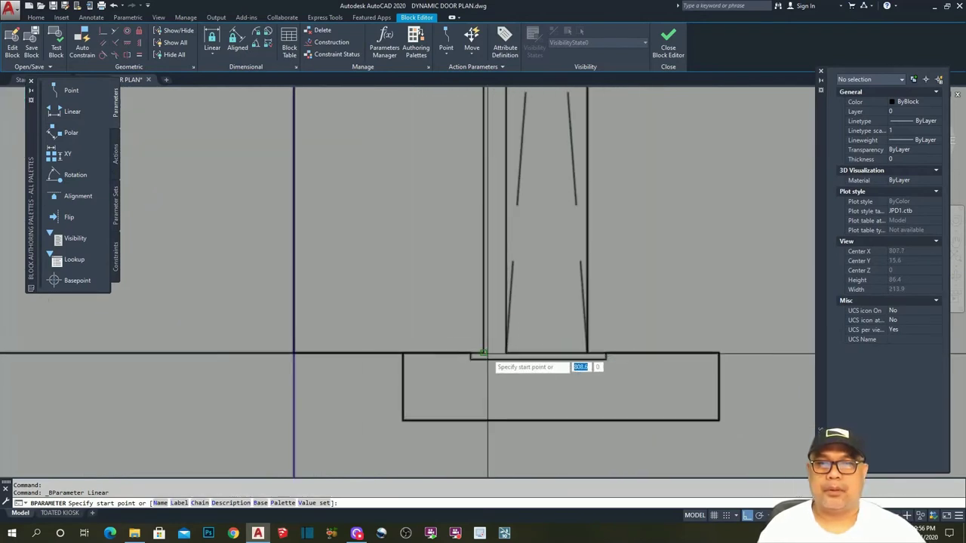
{"action": "left_click", "coordinate": [483, 353]}
{"action": "scroll", "coordinate": [500, 413], "scroll_direction": "down", "scroll_amount": 4}
{"action": "scroll", "coordinate": [453, 272], "scroll_direction": "up", "scroll_amount": 4}
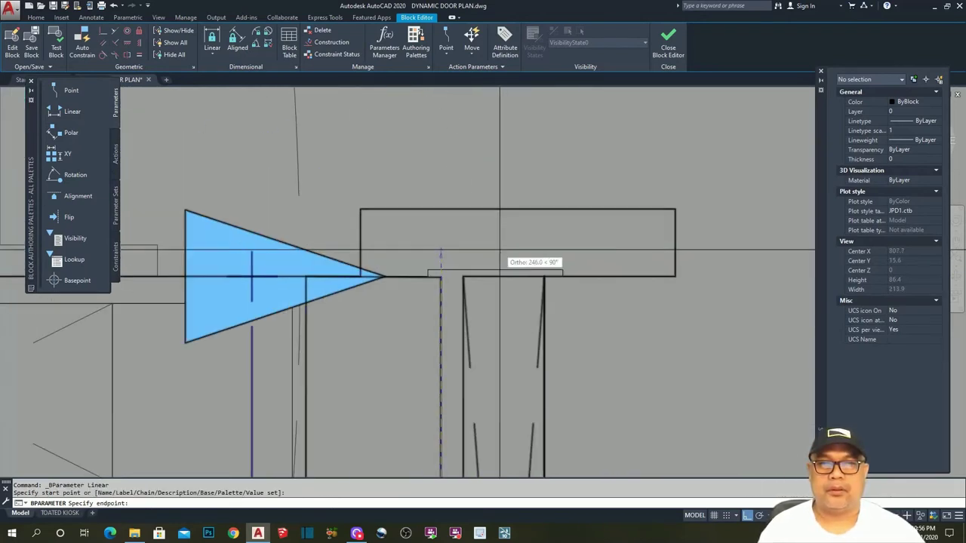
{"action": "left_click", "coordinate": [441, 277]}
{"action": "scroll", "coordinate": [453, 281], "scroll_direction": "down", "scroll_amount": 5}
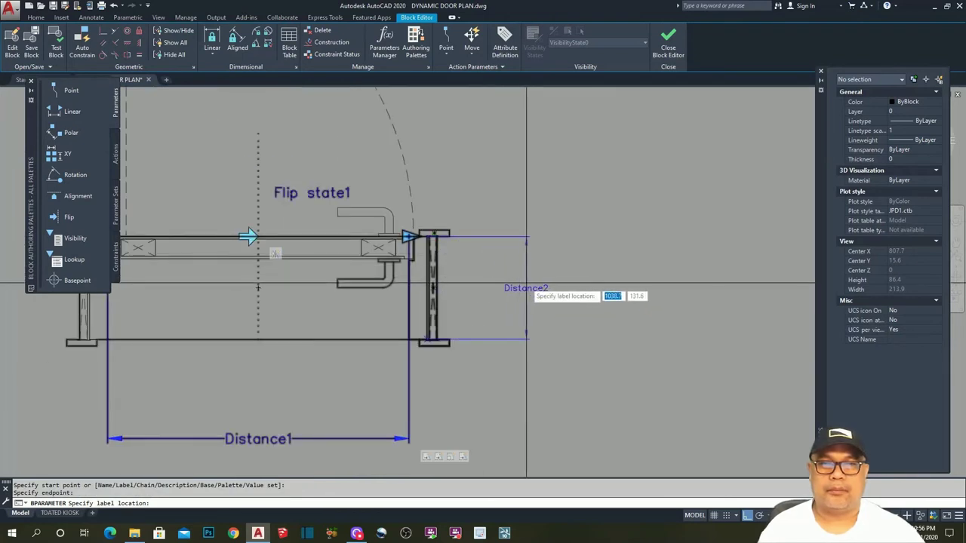
{"action": "left_click", "coordinate": [526, 285]}
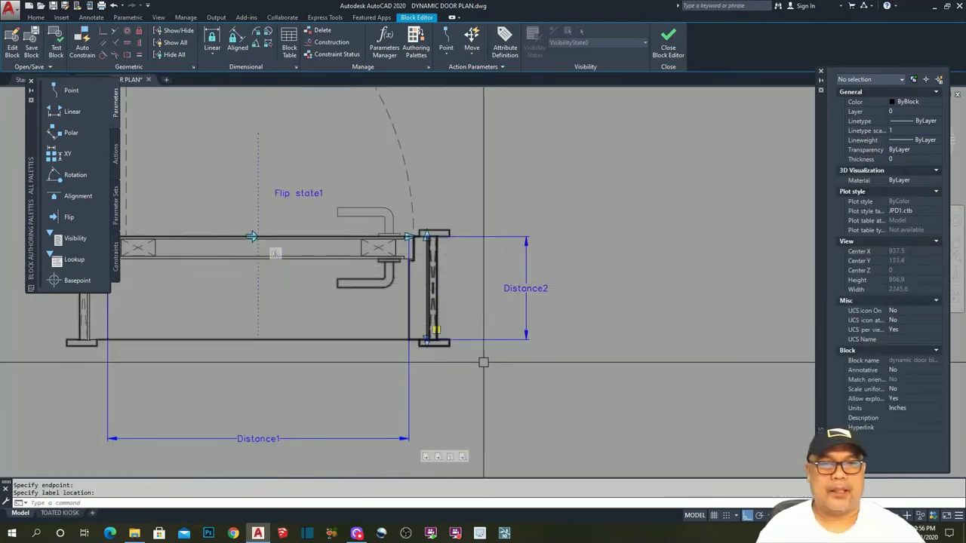
Set the number of grips of the vertical frame-depth linear parameter to 1.
{"action": "left_click", "coordinate": [526, 283]}
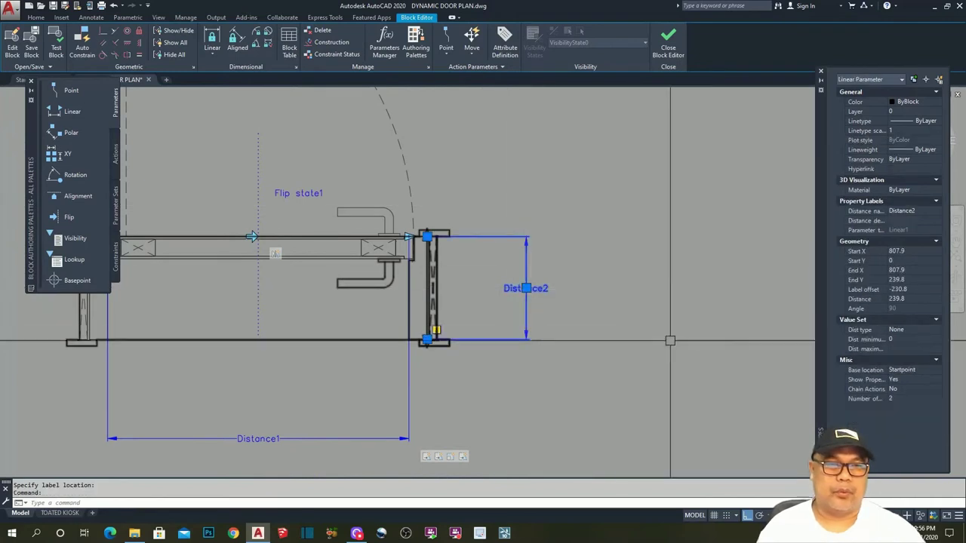
{"action": "left_click", "coordinate": [904, 399]}
{"action": "left_click", "coordinate": [900, 399]}
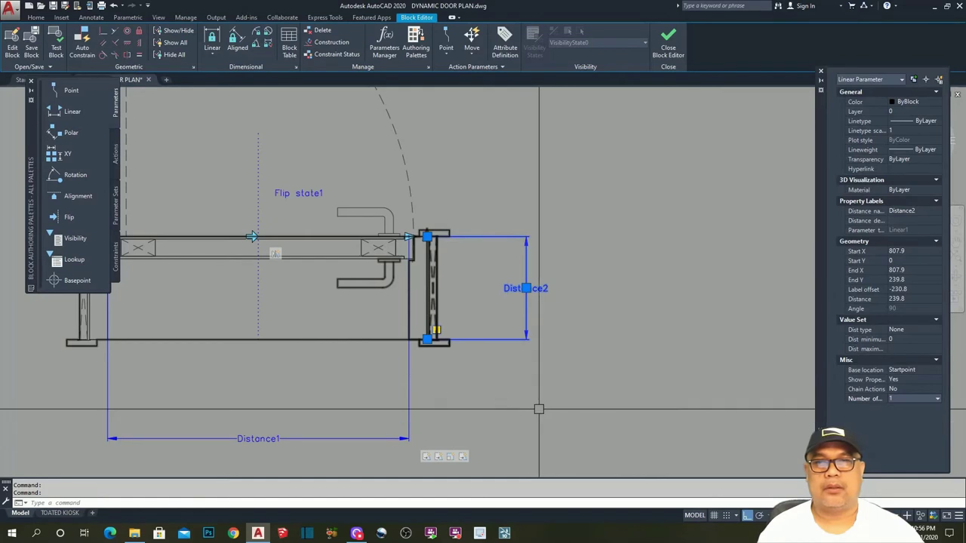
{"action": "key", "text": "Escape"}
Start a Stretch action on the vertical frame-depth parameter and associate it with the parameter's upper end point.
{"action": "middle_click_drag", "start_coordinate": [605, 365], "coordinate": [755, 327]}
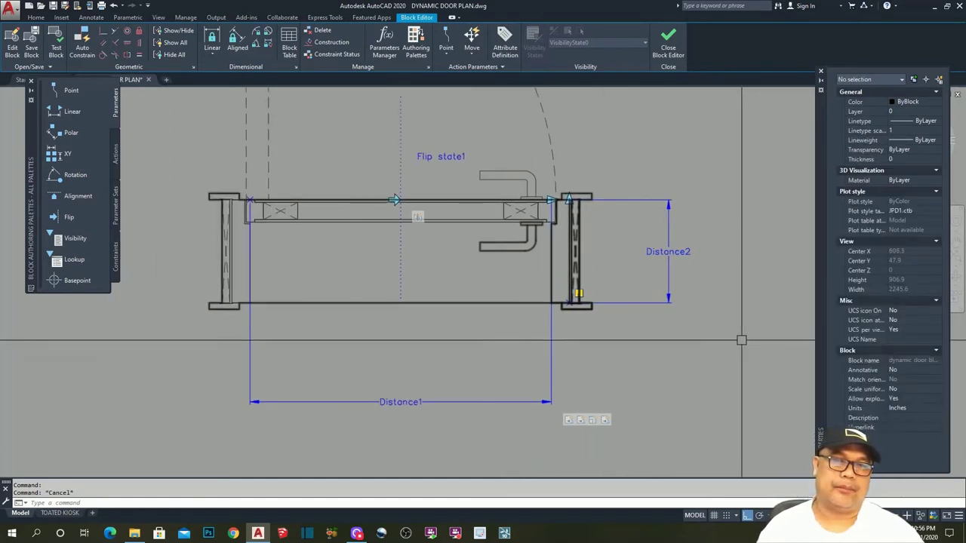
{"action": "scroll", "coordinate": [740, 339], "scroll_direction": "down", "scroll_amount": 2}
{"action": "middle_click_drag", "start_coordinate": [694, 333], "coordinate": [662, 341]}
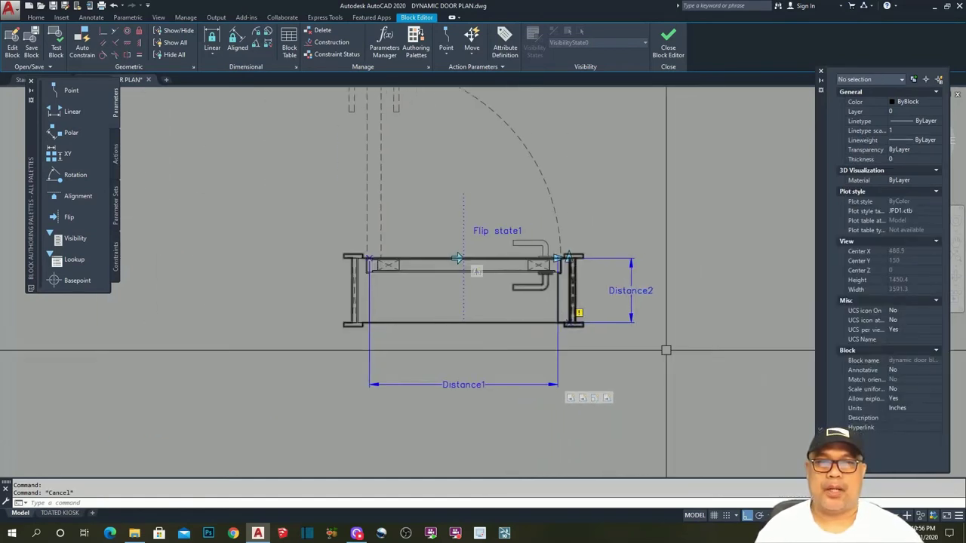
{"action": "left_click", "coordinate": [116, 157]}
{"action": "left_click", "coordinate": [73, 133]}
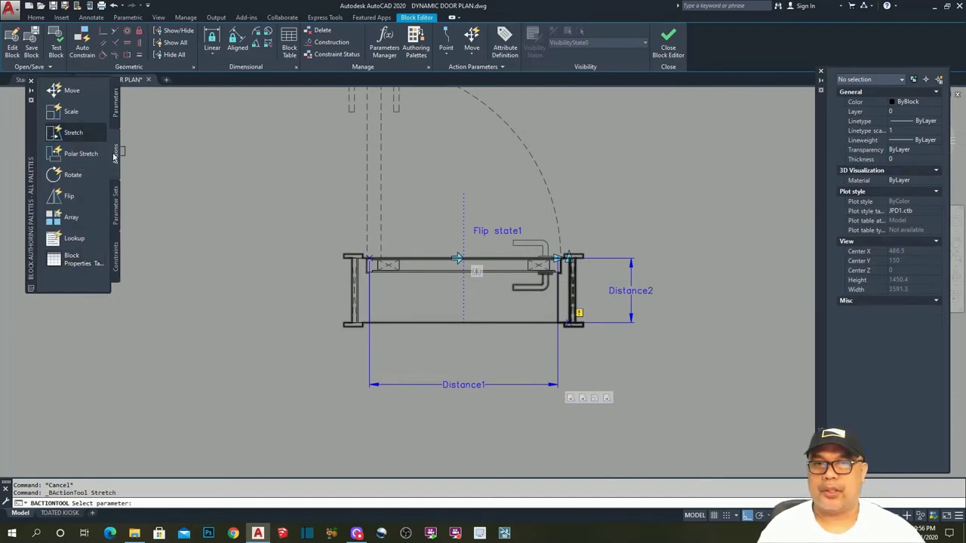
{"action": "scroll", "coordinate": [675, 303], "scroll_direction": "up", "scroll_amount": 2}
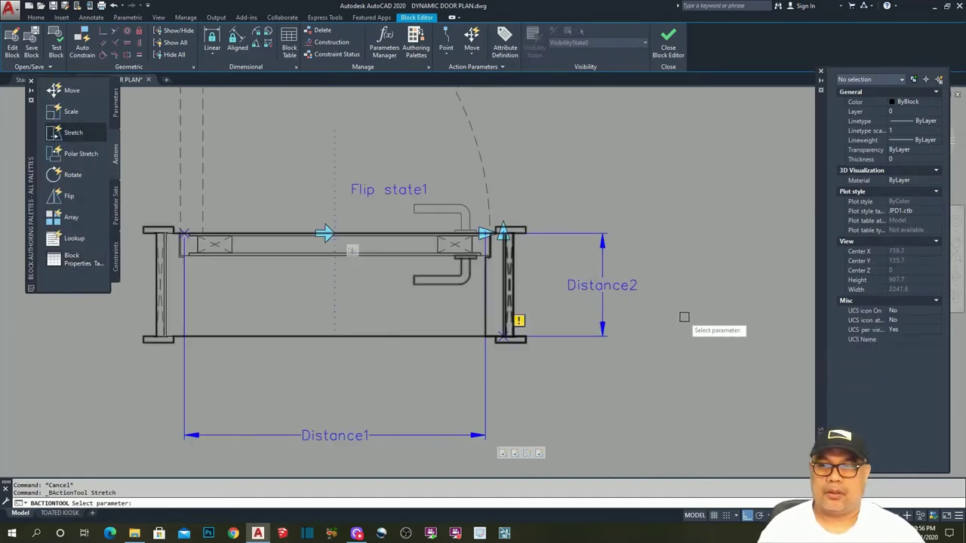
{"action": "left_click", "coordinate": [603, 285]}
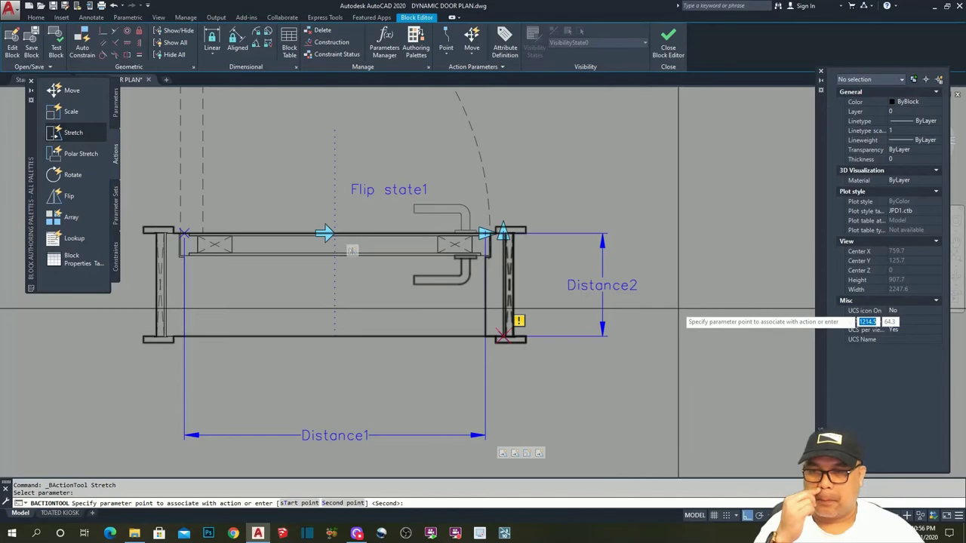
{"action": "scroll", "coordinate": [510, 236], "scroll_direction": "up", "scroll_amount": 4}
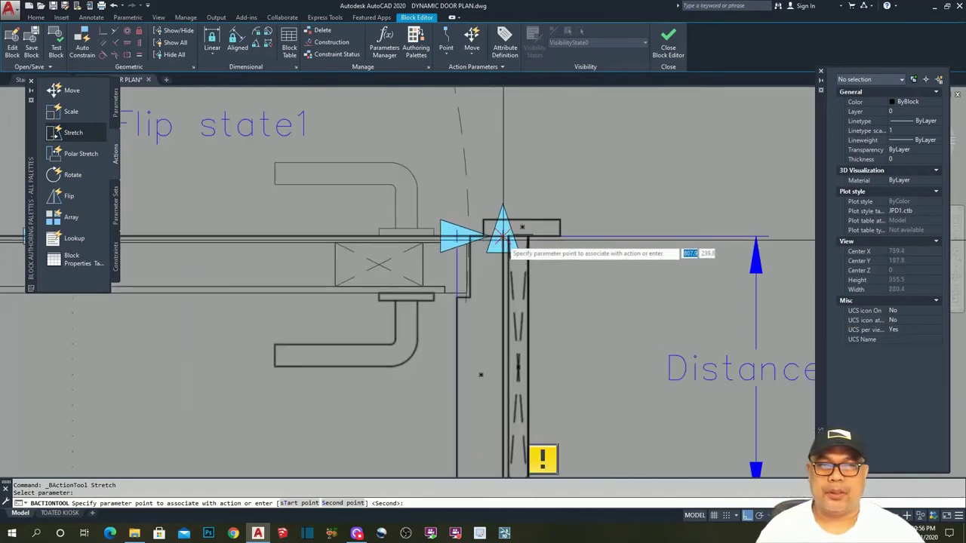
{"action": "scroll", "coordinate": [502, 235], "scroll_direction": "up", "scroll_amount": 3}
{"action": "left_click", "coordinate": [511, 205]}
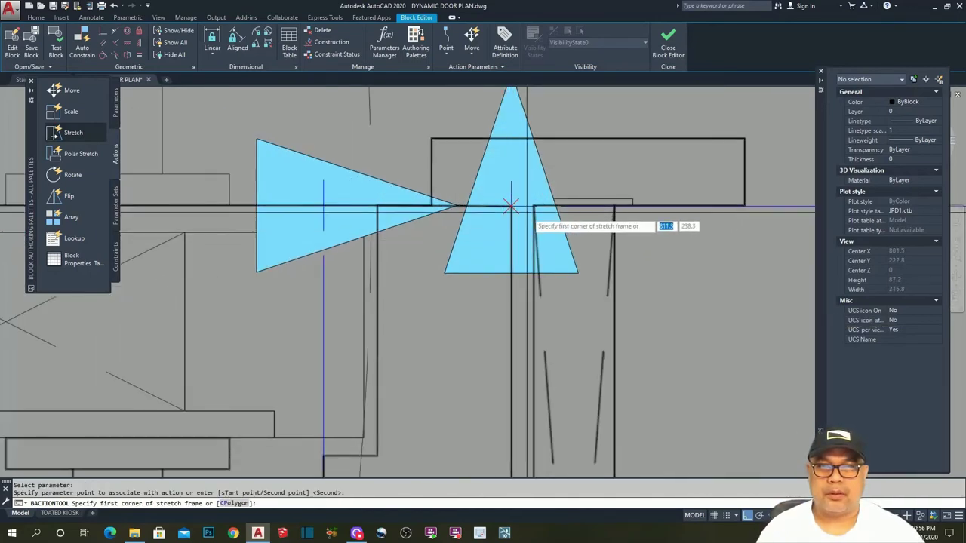
Enclose the open leaf, swing arc, closed door and upper frame in the stretch frame, and select the crossed objects to complete the action.
{"action": "scroll", "coordinate": [511, 205], "scroll_direction": "down", "scroll_amount": 6}
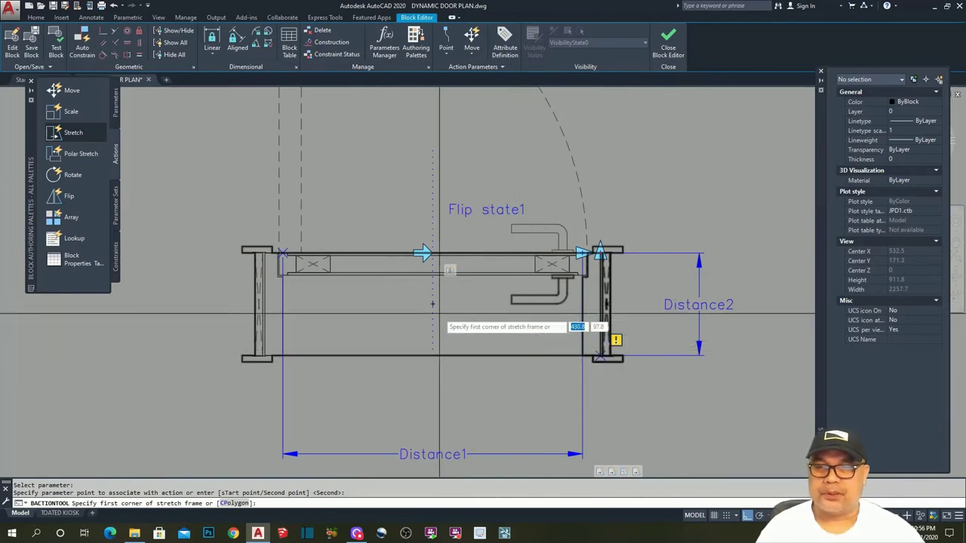
{"action": "scroll", "coordinate": [488, 348], "scroll_direction": "down", "scroll_amount": 4}
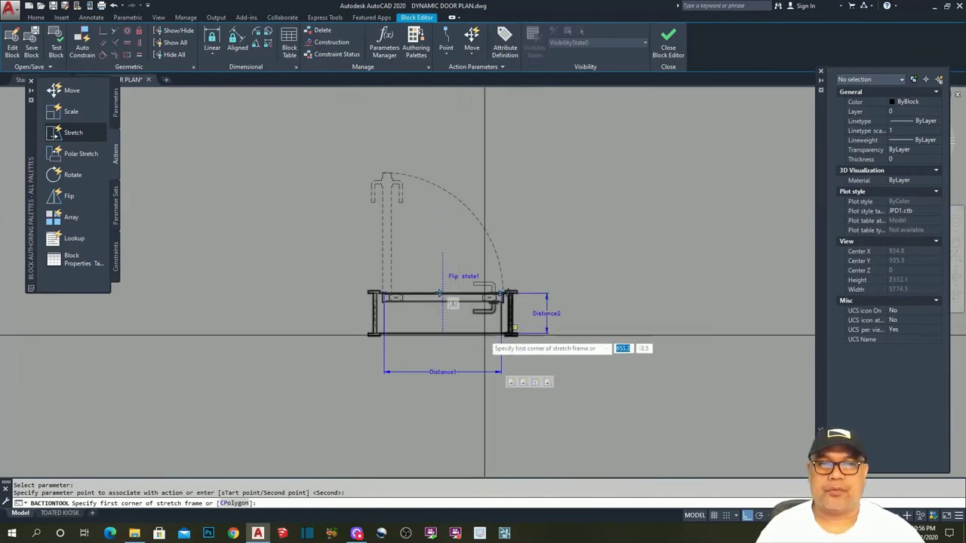
{"action": "left_click", "coordinate": [579, 121]}
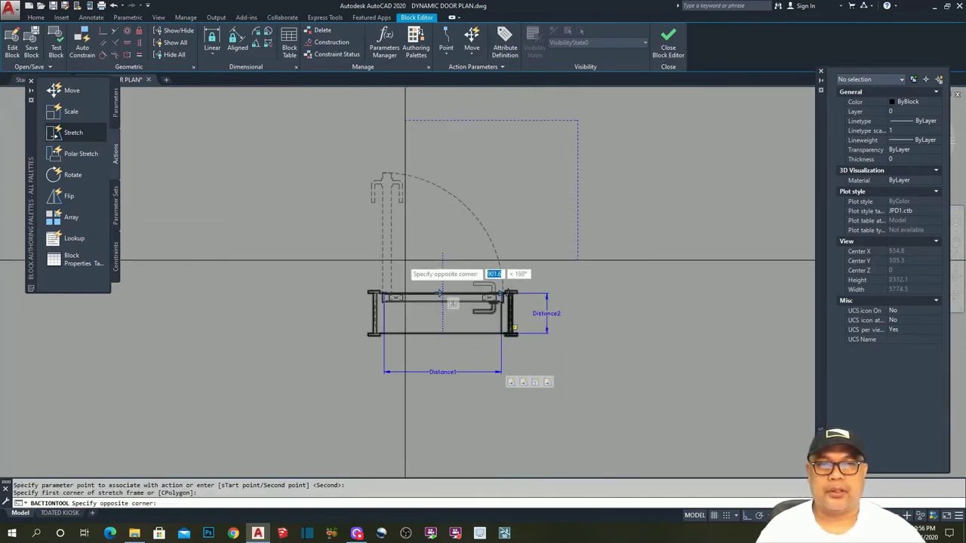
{"action": "left_click", "coordinate": [316, 320]}
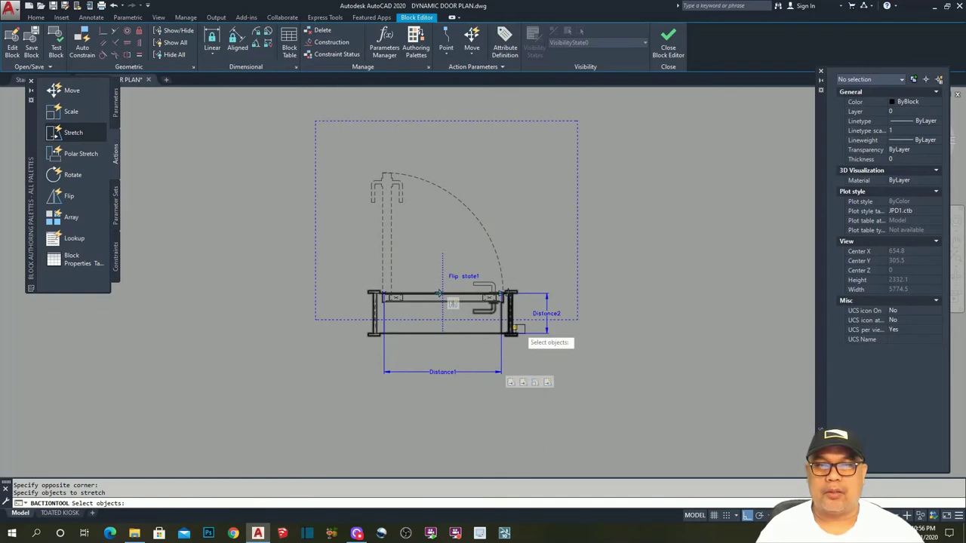
{"action": "left_click", "coordinate": [558, 135]}
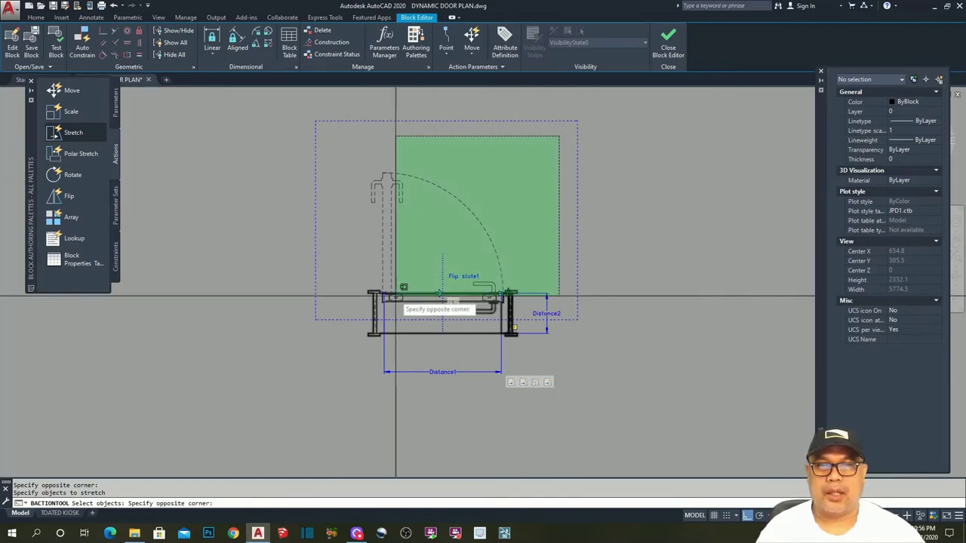
{"action": "left_click", "coordinate": [338, 317]}
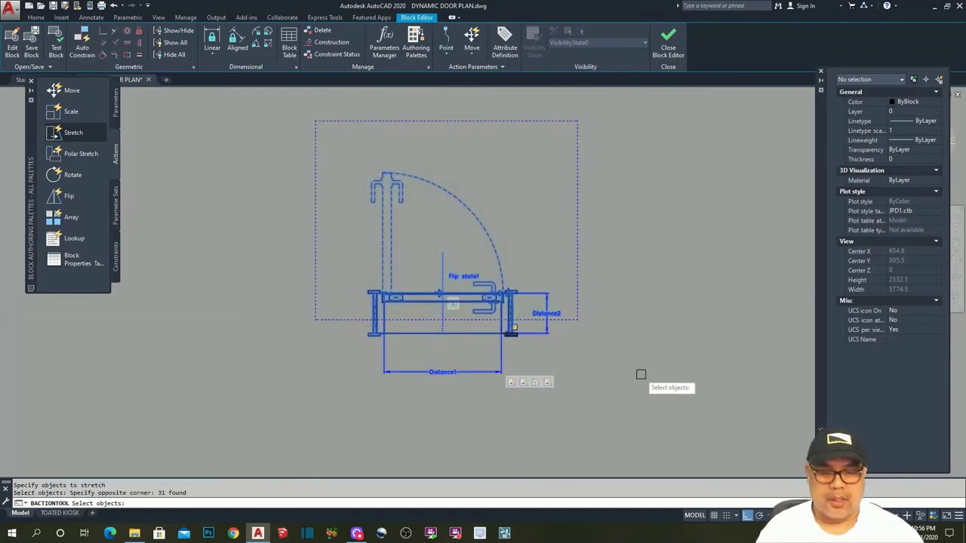
{"action": "key", "text": "Return"}
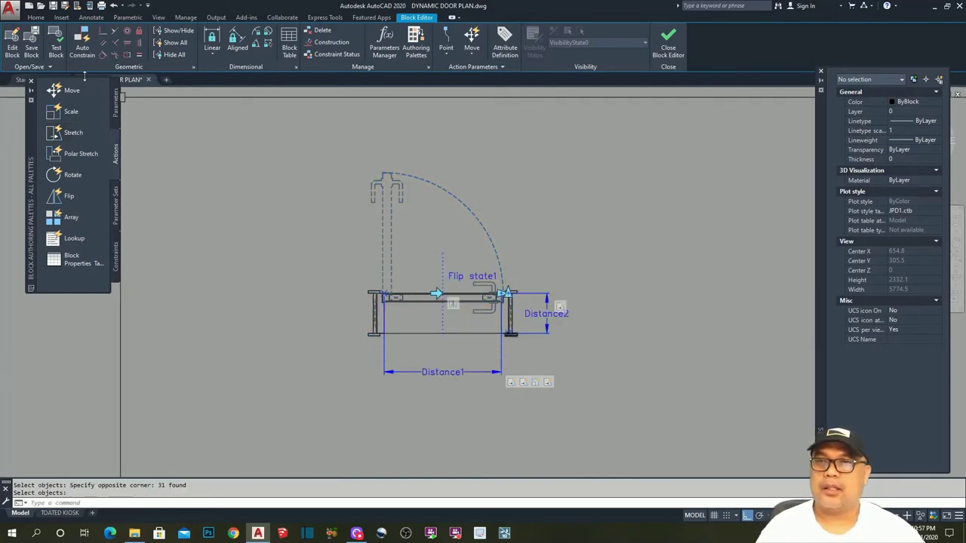
Test the block by stretching the frame depth to about 420, undo the stretch, and return to the block editor.
{"action": "left_click", "coordinate": [56, 46]}
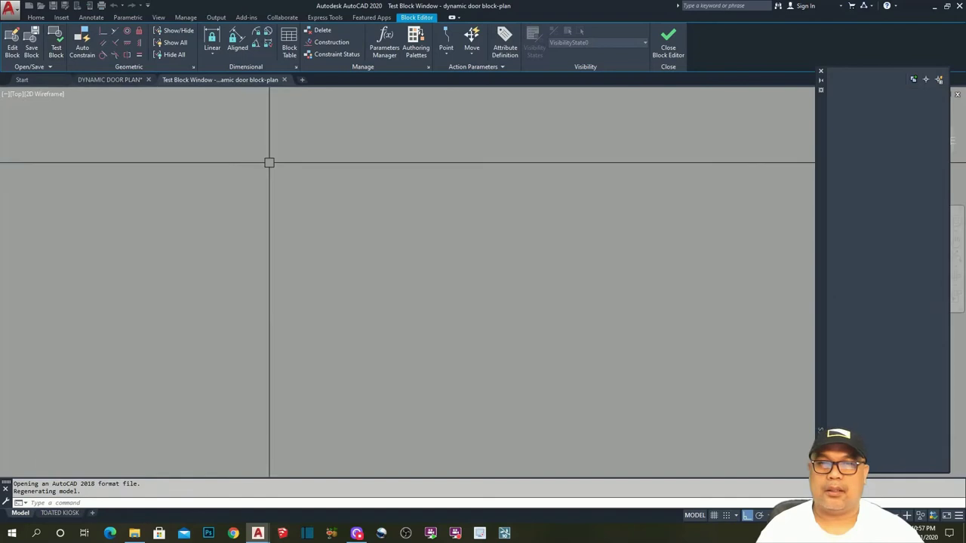
{"action": "type", "text": "z"}
{"action": "key", "text": "Return"}
{"action": "type", "text": "e"}
{"action": "key", "text": "Return"}
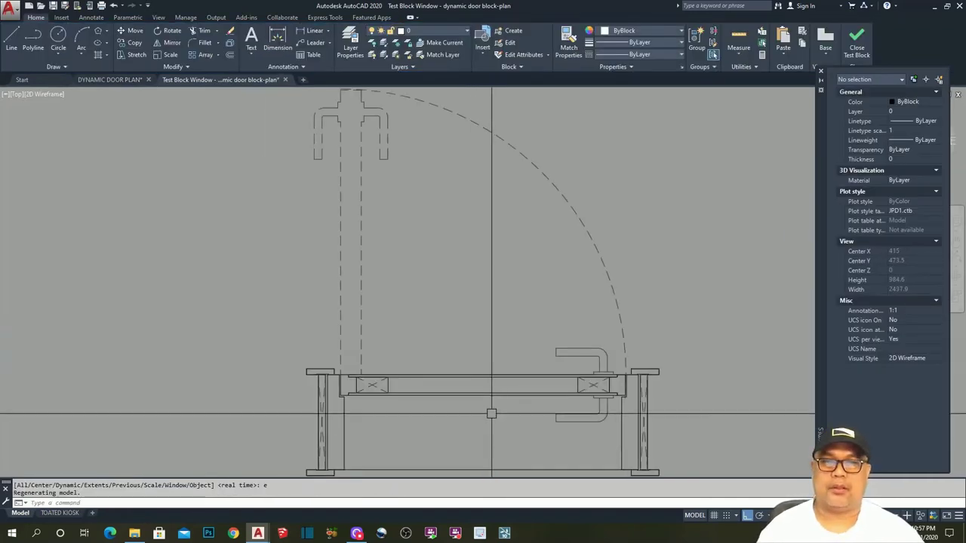
{"action": "left_click", "coordinate": [613, 347]}
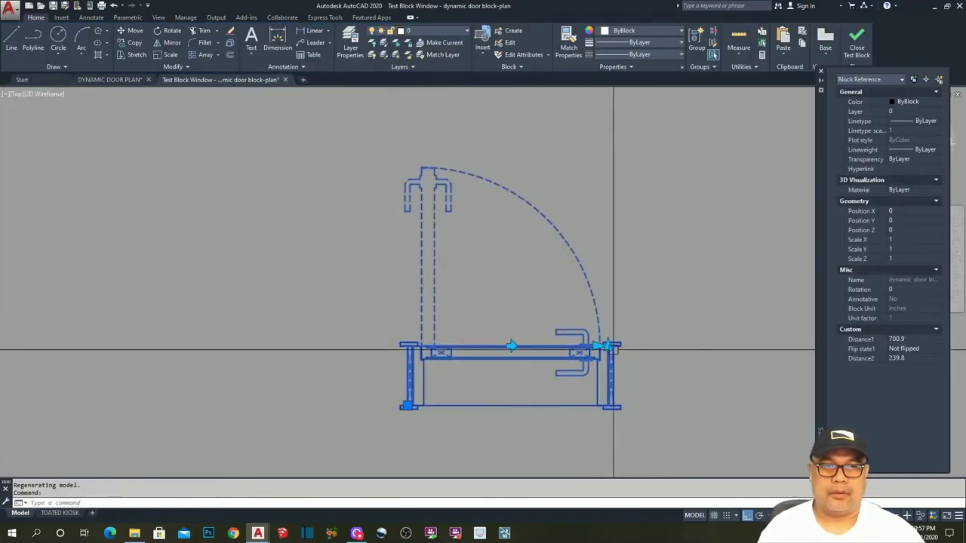
{"action": "left_click", "coordinate": [608, 301]}
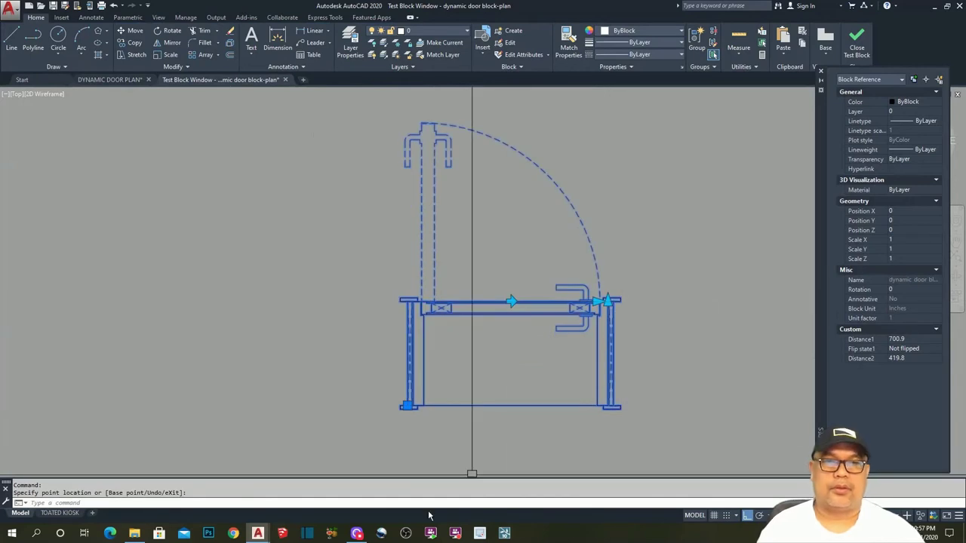
{"action": "key", "text": "Escape"}
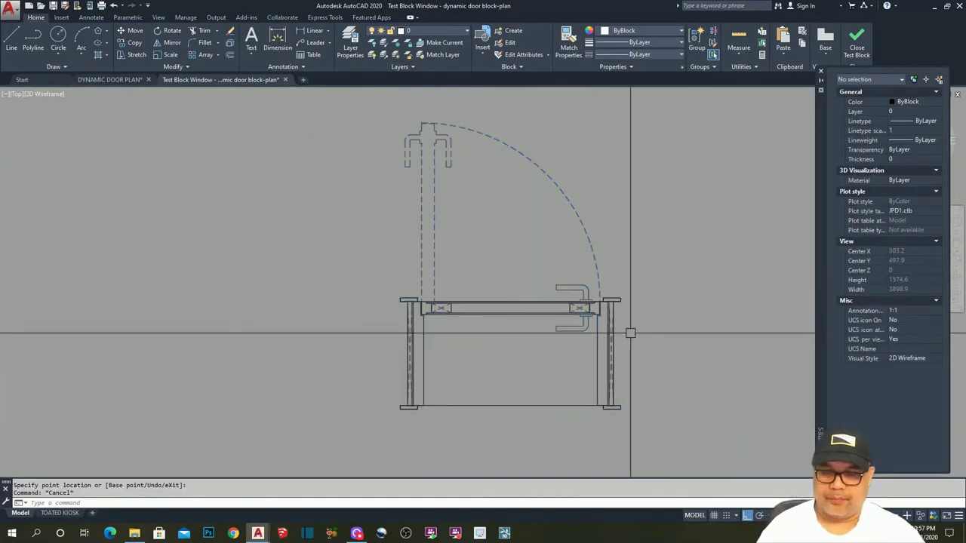
{"action": "type", "text": "u"}
{"action": "key", "text": "Return"}
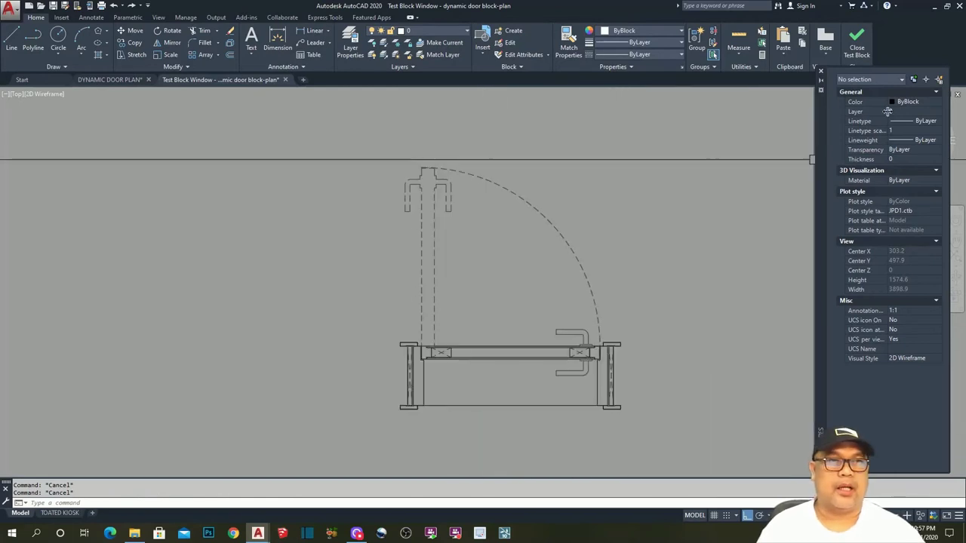
{"action": "left_click", "coordinate": [860, 47]}
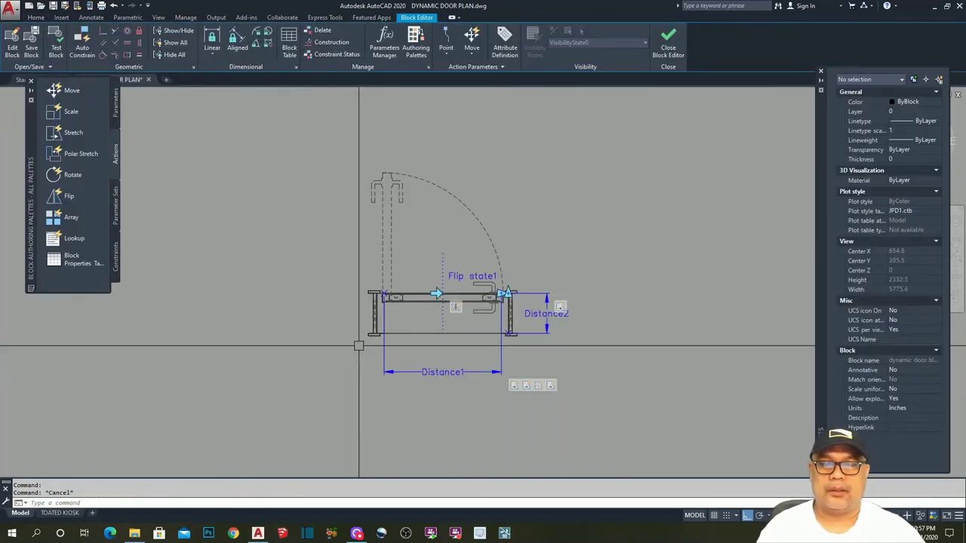
Add a Flip parameter with a horizontal reflection line through the middle of the hinge-side jamb, placing its label above the line outside the frame.
{"action": "scroll", "coordinate": [370, 328], "scroll_direction": "up", "scroll_amount": 4}
{"action": "scroll", "coordinate": [389, 279], "scroll_direction": "down", "scroll_amount": 1}
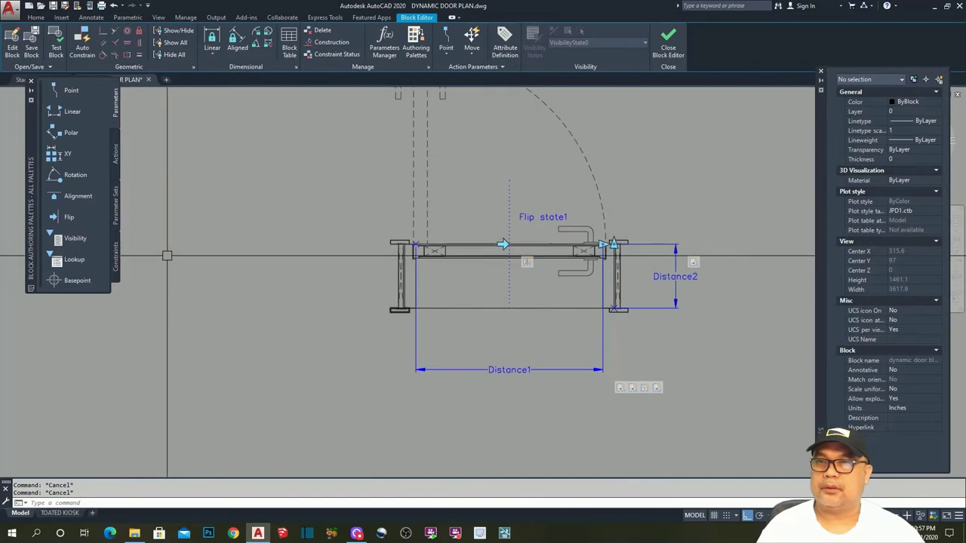
{"action": "left_click", "coordinate": [68, 218]}
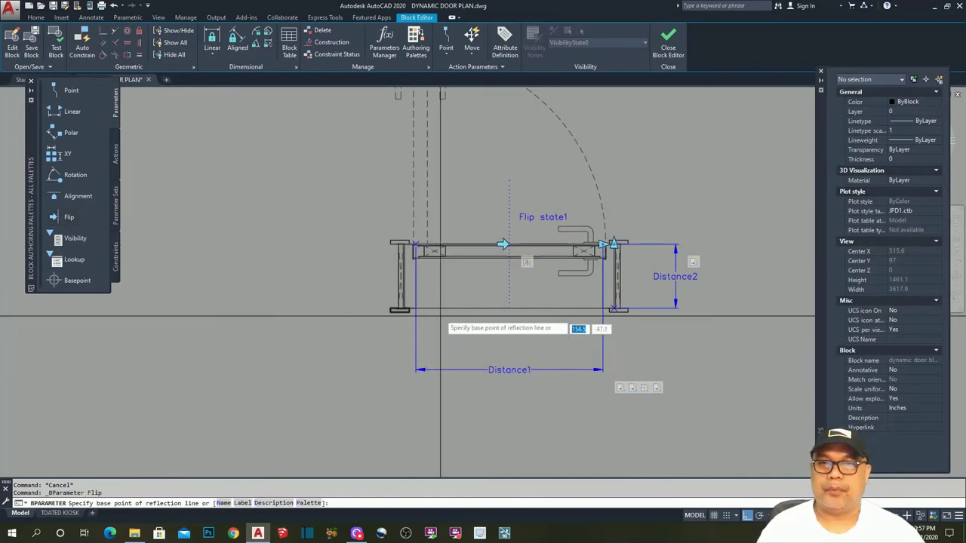
{"action": "scroll", "coordinate": [431, 301], "scroll_direction": "up", "scroll_amount": 4}
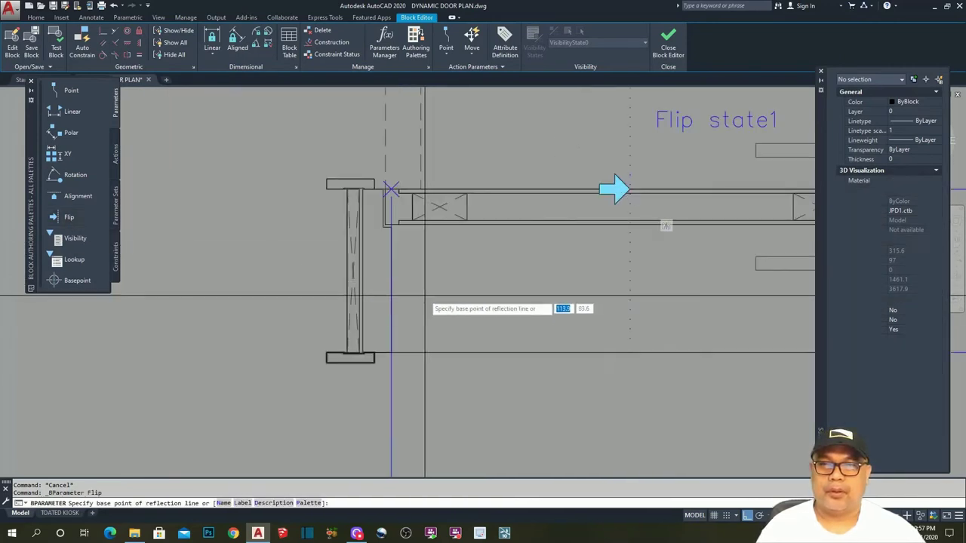
{"action": "left_click", "coordinate": [352, 270]}
{"action": "scroll", "coordinate": [347, 271], "scroll_direction": "down", "scroll_amount": 4}
{"action": "scroll", "coordinate": [504, 285], "scroll_direction": "up", "scroll_amount": 4}
{"action": "left_click", "coordinate": [471, 264]}
{"action": "scroll", "coordinate": [471, 265], "scroll_direction": "down", "scroll_amount": 4}
{"action": "scroll", "coordinate": [483, 271], "scroll_direction": "up", "scroll_amount": 4}
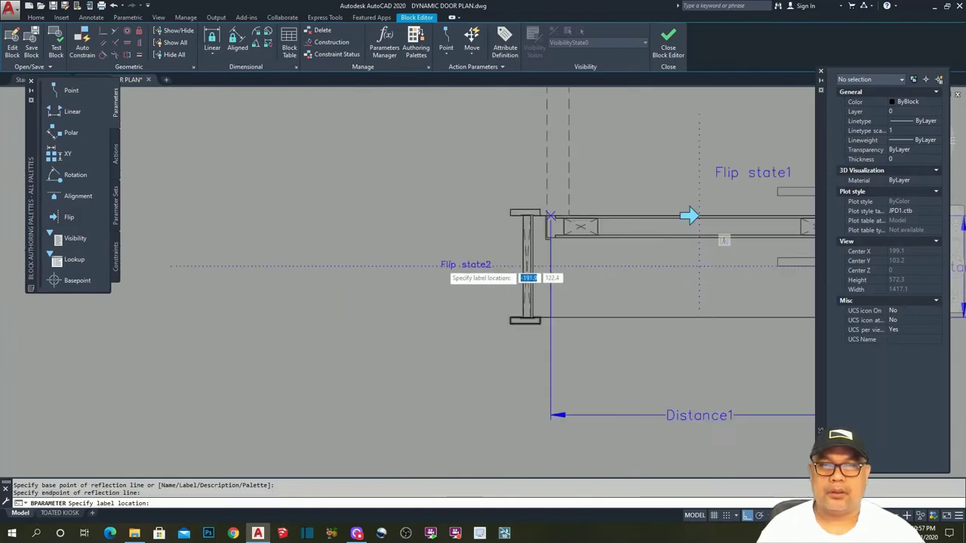
{"action": "left_click", "coordinate": [450, 220]}
{"action": "scroll", "coordinate": [371, 237], "scroll_direction": "down", "scroll_amount": 3}
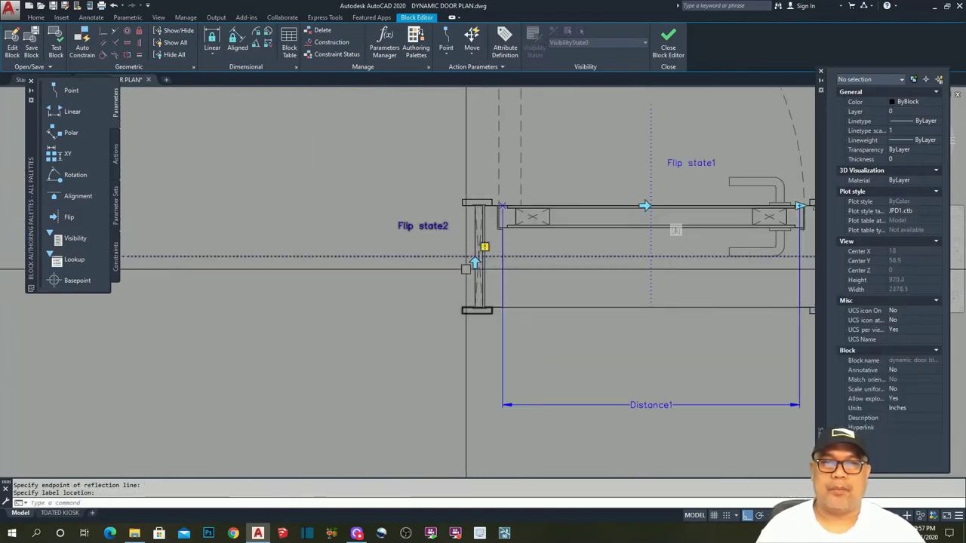
{"action": "scroll", "coordinate": [471, 262], "scroll_direction": "up", "scroll_amount": 4}
{"action": "scroll", "coordinate": [404, 275], "scroll_direction": "down", "scroll_amount": 4}
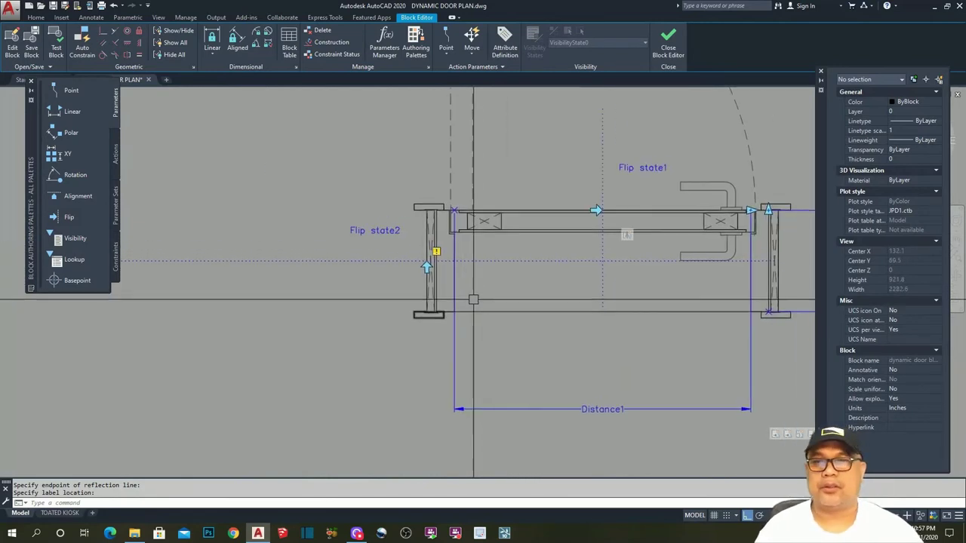
{"action": "scroll", "coordinate": [342, 269], "scroll_direction": "down", "scroll_amount": 2}
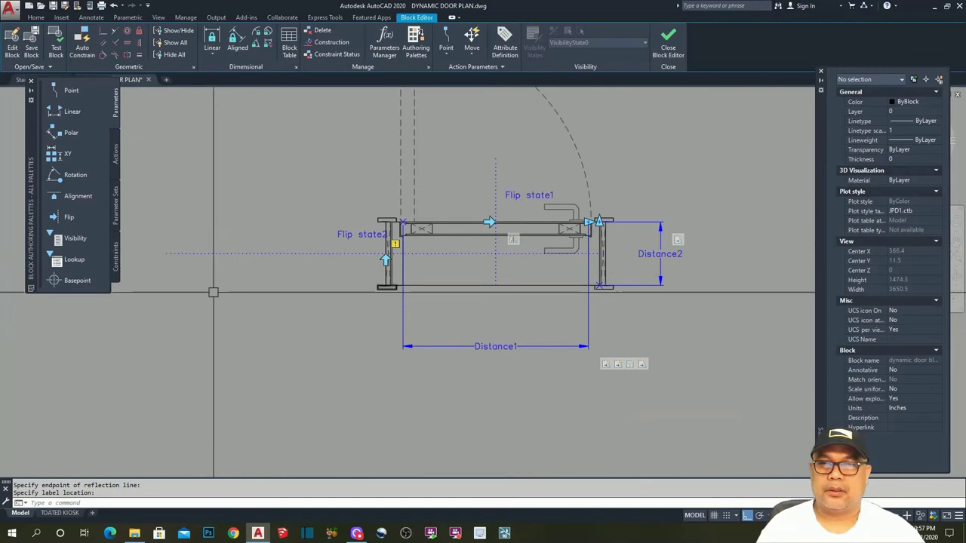
Add a Flip action to the horizontal-line flip parameter and select the entire door, frame and parameters as its objects.
{"action": "left_click", "coordinate": [115, 156]}
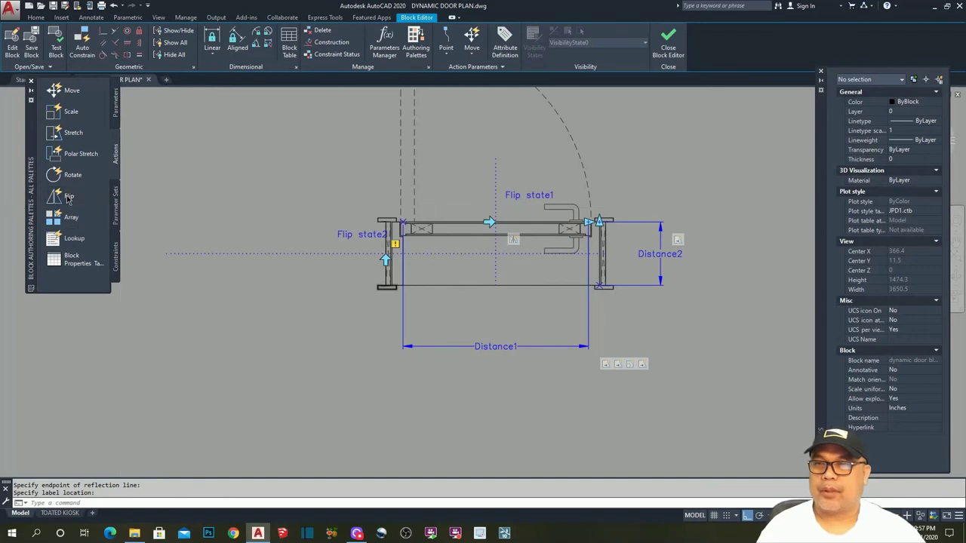
{"action": "scroll", "coordinate": [333, 242], "scroll_direction": "up", "scroll_amount": 4}
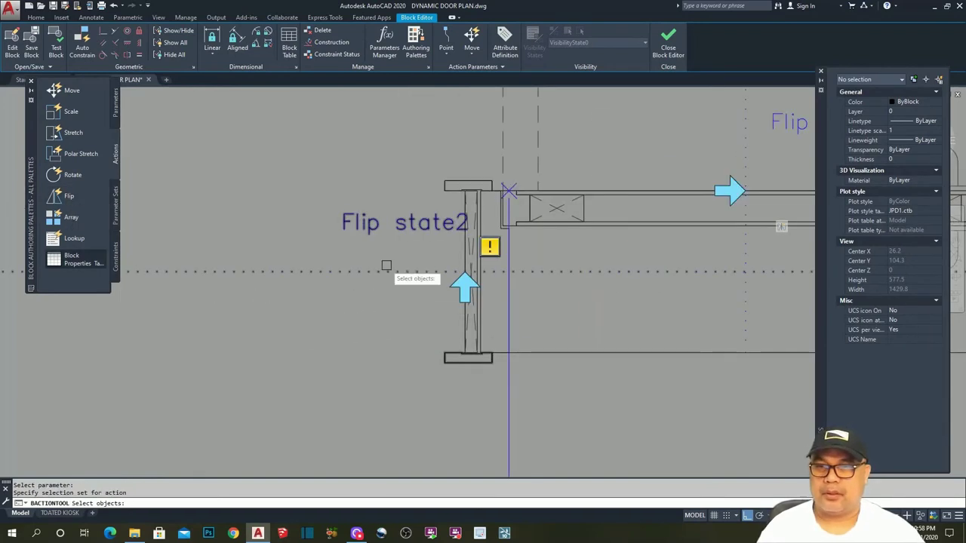
{"action": "scroll", "coordinate": [468, 289], "scroll_direction": "down", "scroll_amount": 5}
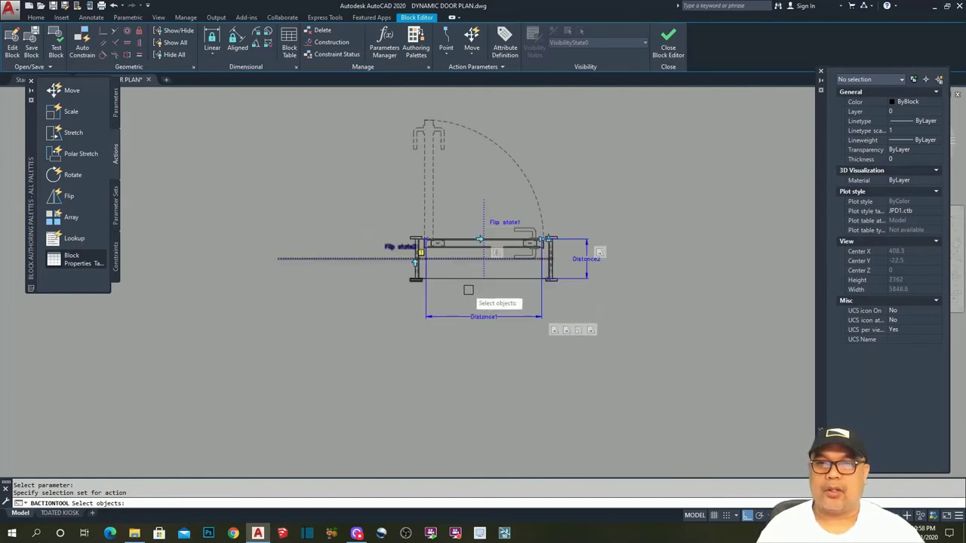
{"action": "scroll", "coordinate": [472, 292], "scroll_direction": "down", "scroll_amount": 2}
{"action": "left_click", "coordinate": [302, 123]}
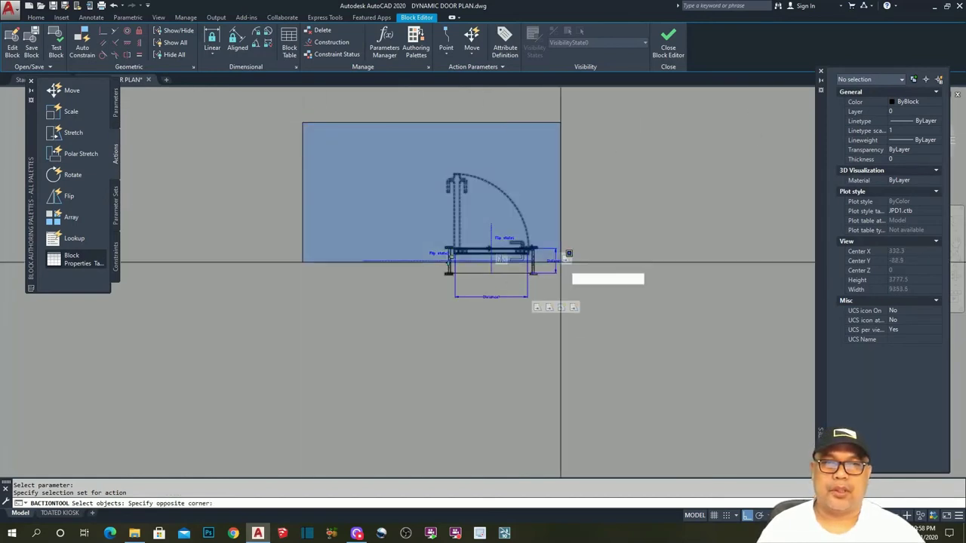
{"action": "left_click", "coordinate": [662, 355]}
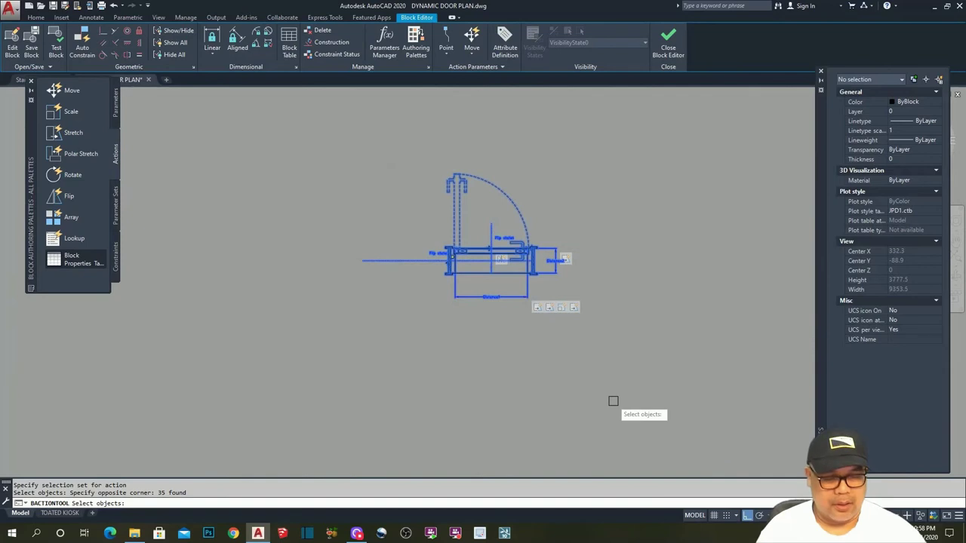
{"action": "key", "text": "Return"}
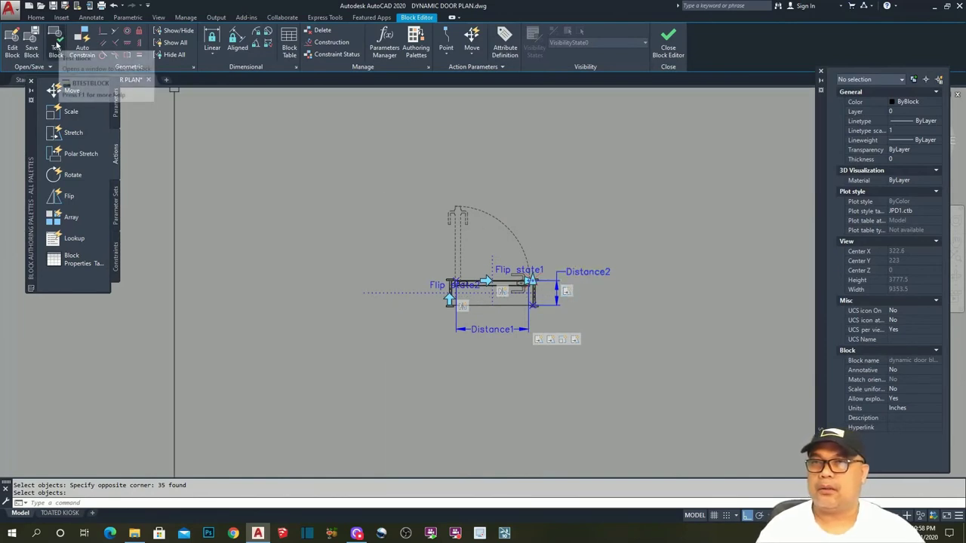
Open the block in the test window and flip the door across the frame depth and back.
{"action": "left_click", "coordinate": [57, 47]}
{"action": "type", "text": "z"}
{"action": "key", "text": "Return"}
{"action": "type", "text": "e"}
{"action": "key", "text": "Return"}
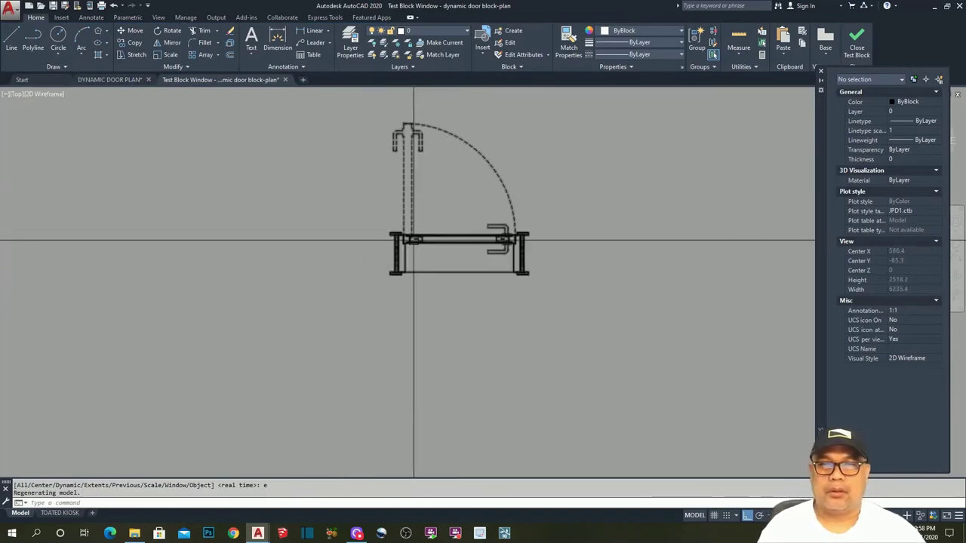
{"action": "left_click", "coordinate": [387, 264]}
{"action": "scroll", "coordinate": [389, 257], "scroll_direction": "up", "scroll_amount": 4}
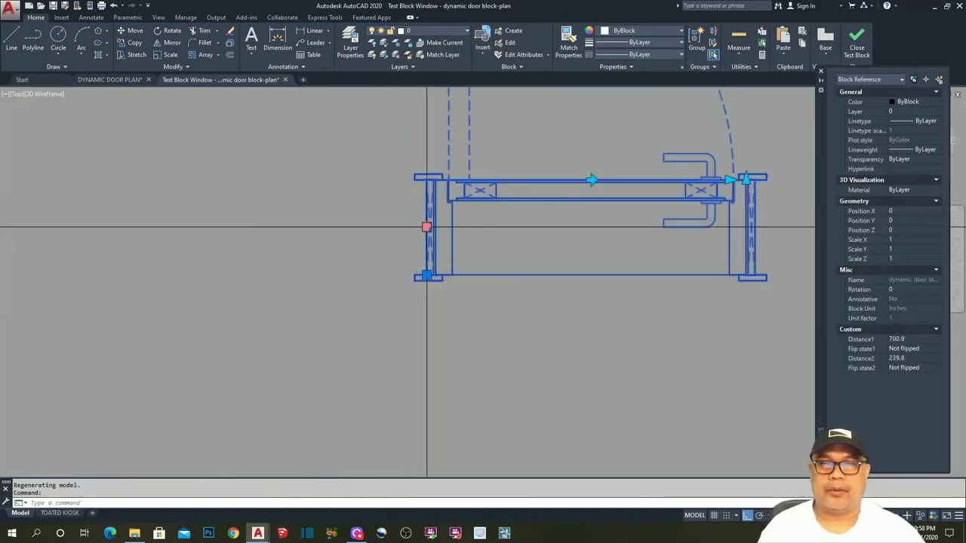
{"action": "left_click", "coordinate": [426, 226]}
{"action": "scroll", "coordinate": [436, 250], "scroll_direction": "down", "scroll_amount": 4}
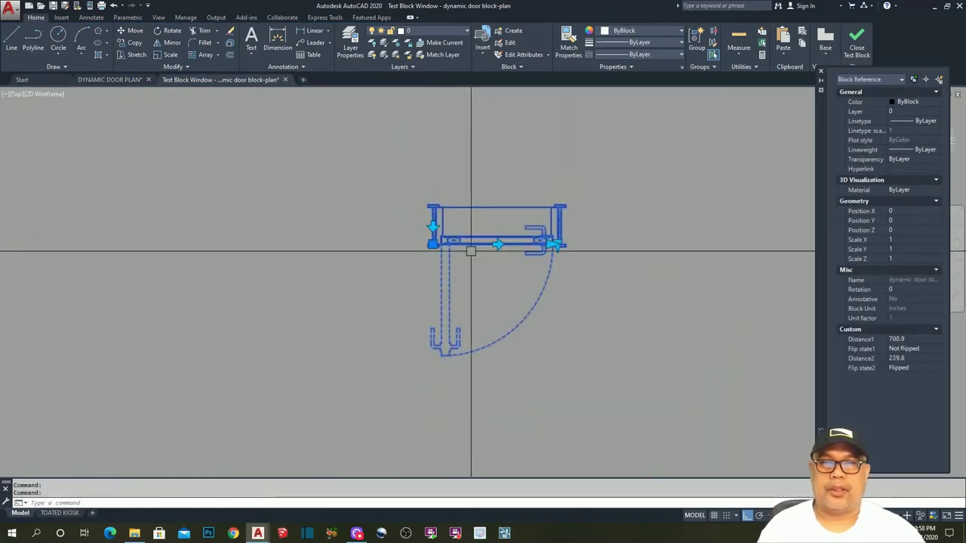
{"action": "left_click", "coordinate": [432, 225]}
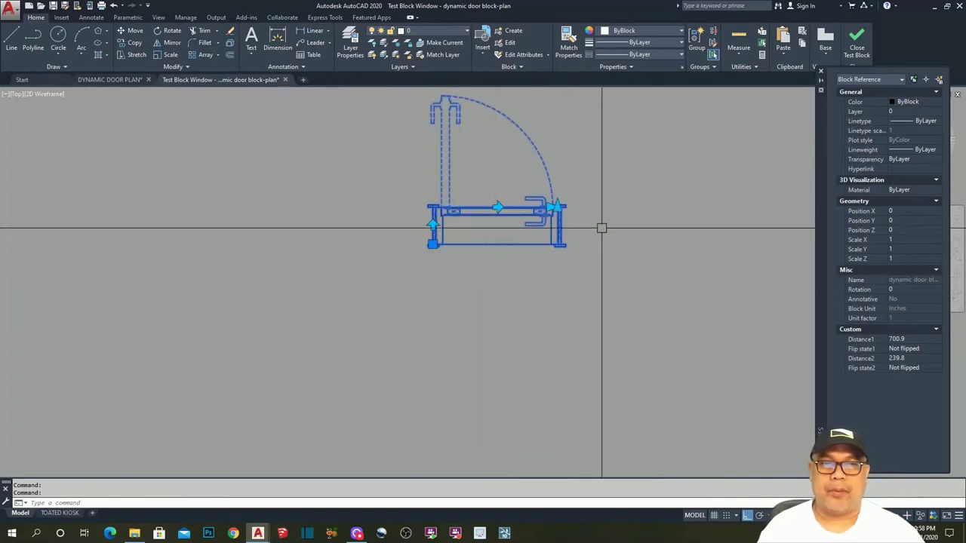
Test stretching the frame depth to about 448, check the flip grip's position on the hinge-side jamb, and return to the block editor.
{"action": "scroll", "coordinate": [565, 201], "scroll_direction": "up", "scroll_amount": 2}
{"action": "scroll", "coordinate": [566, 218], "scroll_direction": "up", "scroll_amount": 2}
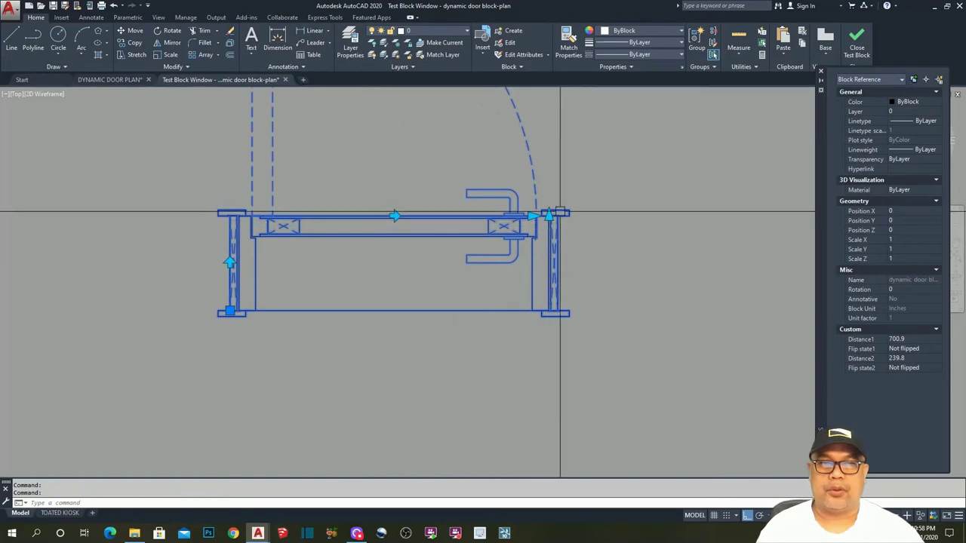
{"action": "left_click", "coordinate": [549, 216]}
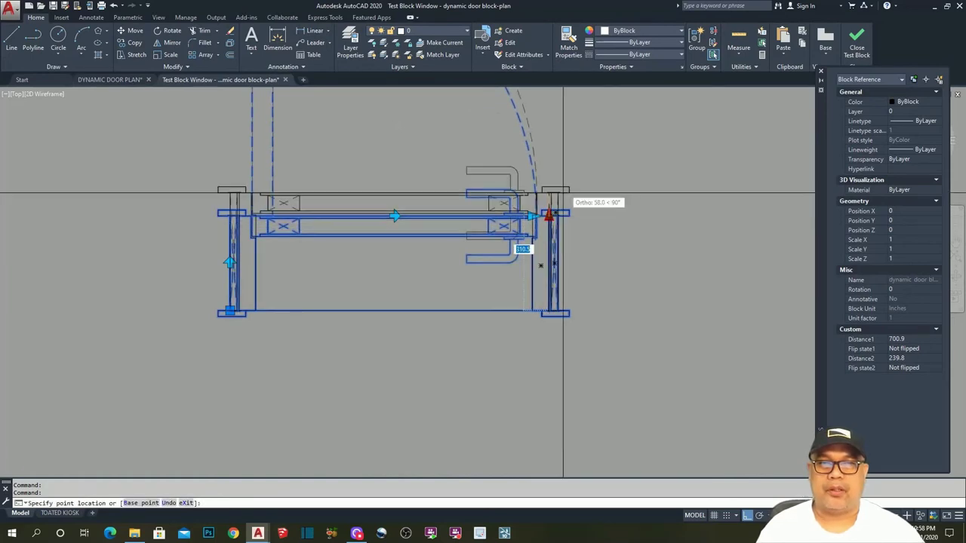
{"action": "left_click", "coordinate": [577, 134]}
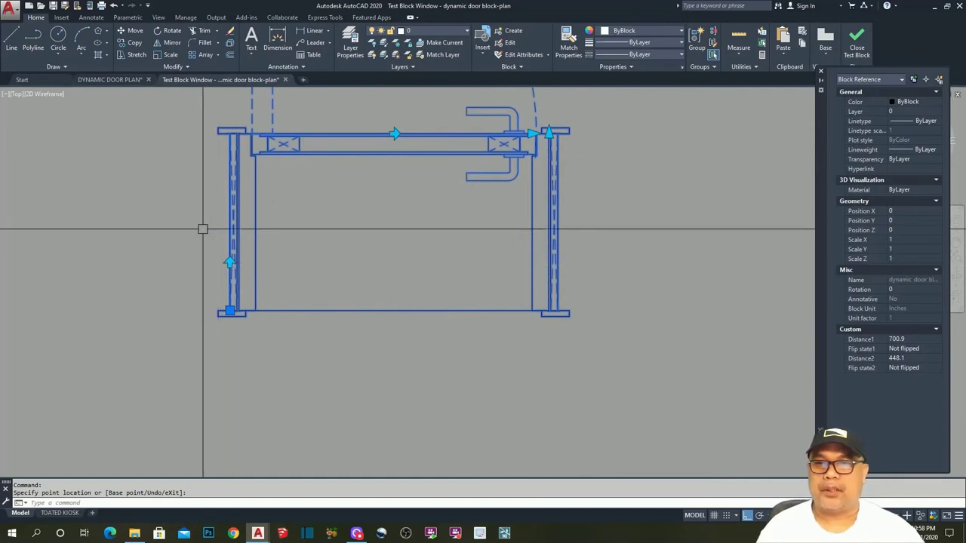
{"action": "scroll", "coordinate": [216, 269], "scroll_direction": "up", "scroll_amount": 3}
{"action": "scroll", "coordinate": [257, 256], "scroll_direction": "up", "scroll_amount": 2}
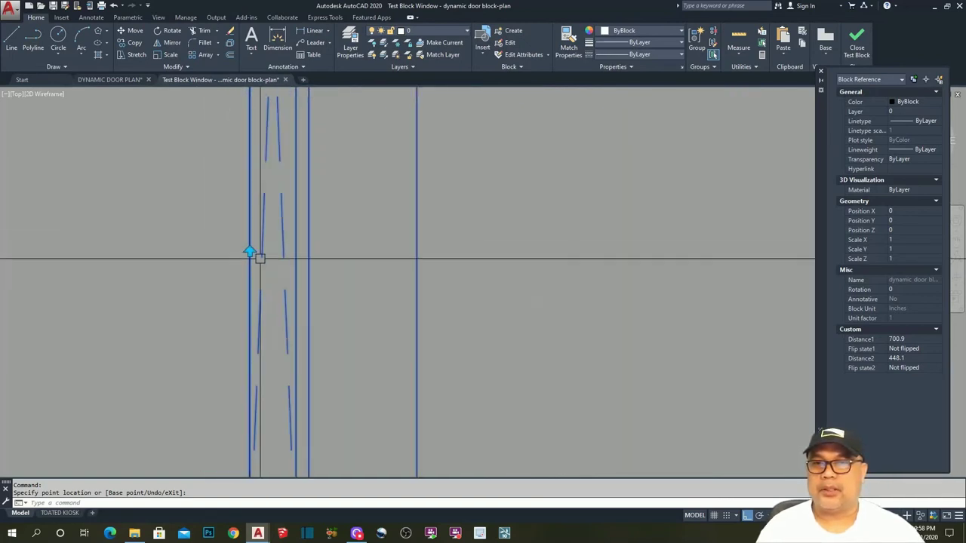
{"action": "scroll", "coordinate": [299, 310], "scroll_direction": "down", "scroll_amount": 4}
{"action": "scroll", "coordinate": [361, 298], "scroll_direction": "up", "scroll_amount": 2}
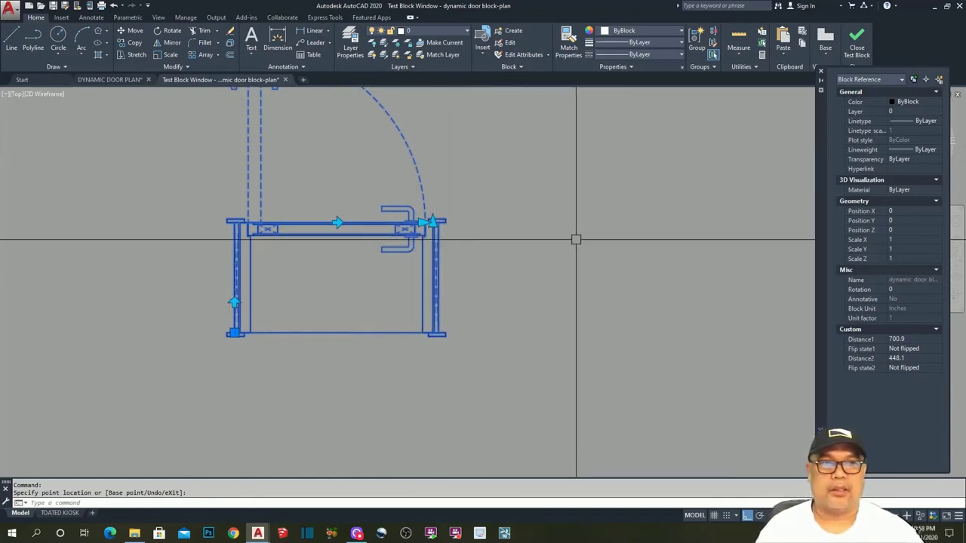
{"action": "left_click", "coordinate": [857, 50]}
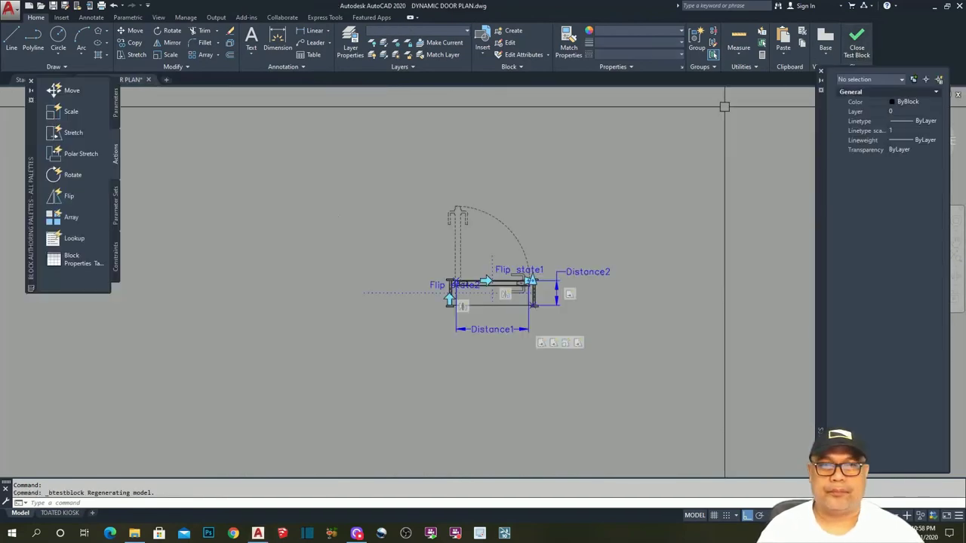
Start a Stretch action on the vertical frame-depth parameter for the flip line, associating it with the parameter's upper end point.
{"action": "scroll", "coordinate": [406, 294], "scroll_direction": "up", "scroll_amount": 5}
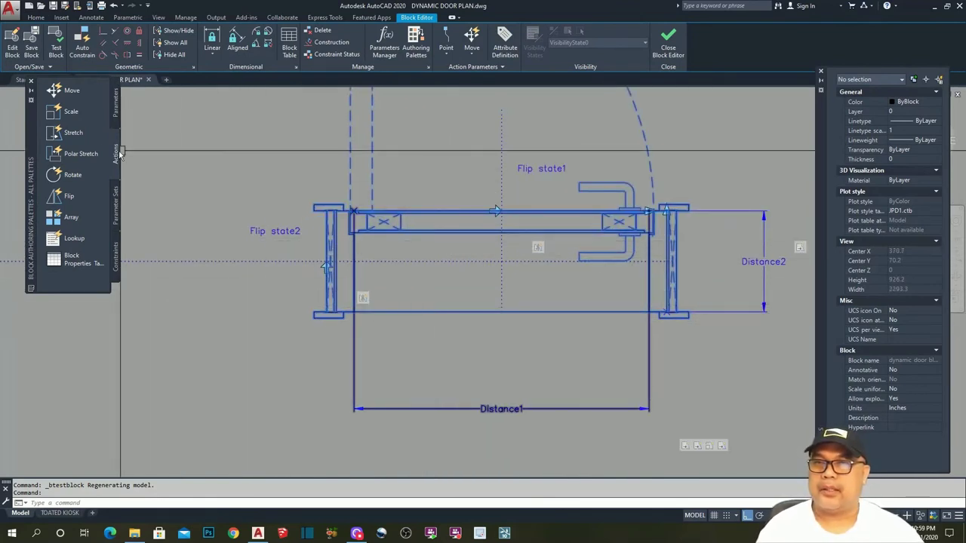
{"action": "left_click", "coordinate": [72, 133]}
{"action": "scroll", "coordinate": [594, 280], "scroll_direction": "down", "scroll_amount": 2}
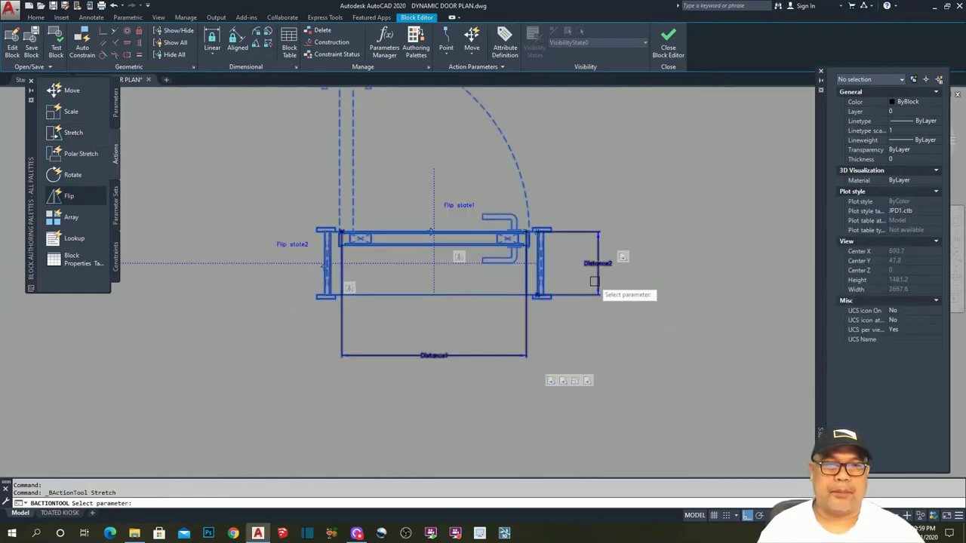
{"action": "scroll", "coordinate": [596, 275], "scroll_direction": "up", "scroll_amount": 4}
{"action": "left_click", "coordinate": [603, 245]}
{"action": "scroll", "coordinate": [620, 266], "scroll_direction": "down", "scroll_amount": 2}
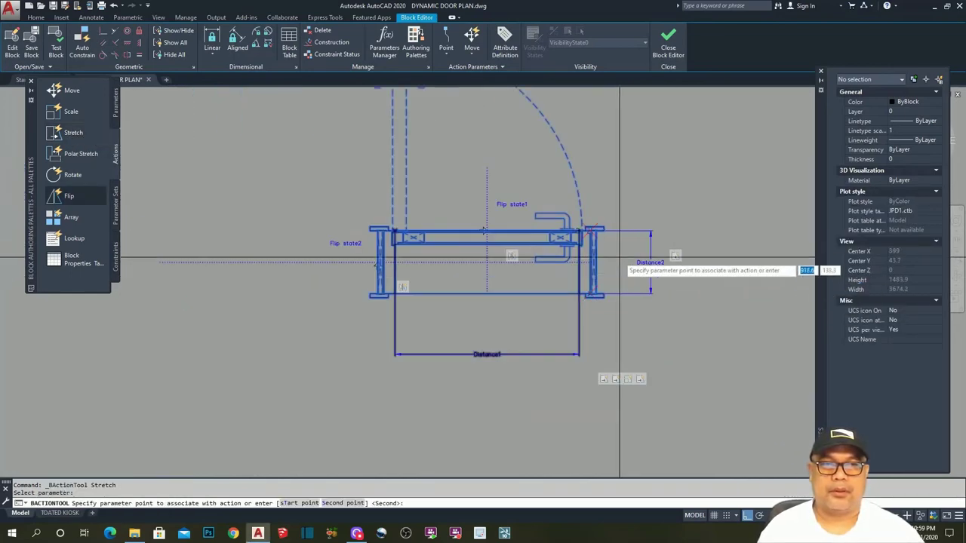
{"action": "scroll", "coordinate": [600, 257], "scroll_direction": "up", "scroll_amount": 4}
{"action": "scroll", "coordinate": [568, 215], "scroll_direction": "up", "scroll_amount": 5}
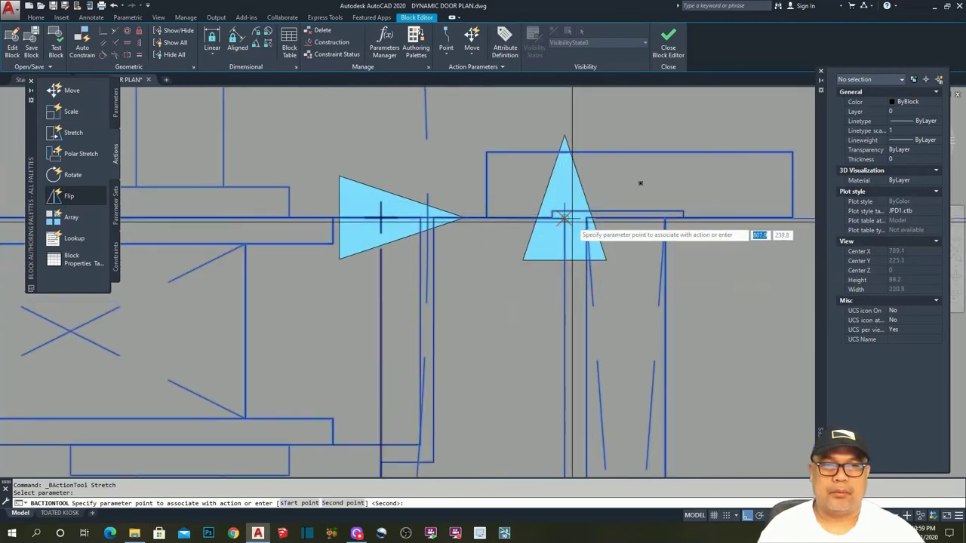
{"action": "left_click", "coordinate": [565, 219]}
{"action": "scroll", "coordinate": [636, 219], "scroll_direction": "down", "scroll_amount": 5}
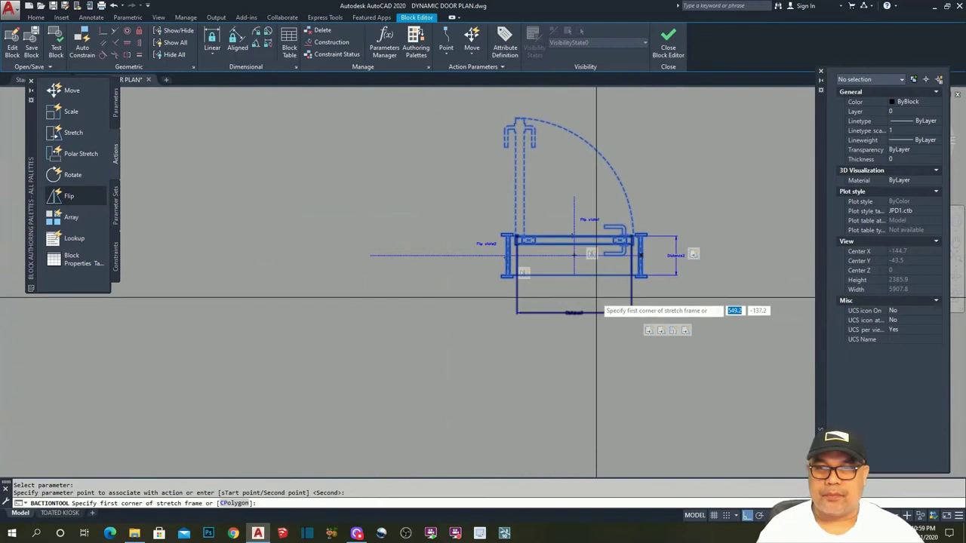
Draw the stretch frame across both jambs around the horizontal flip line, and select the hinge-side flip parameter to complete the action.
{"action": "scroll", "coordinate": [549, 249], "scroll_direction": "up", "scroll_amount": 5}
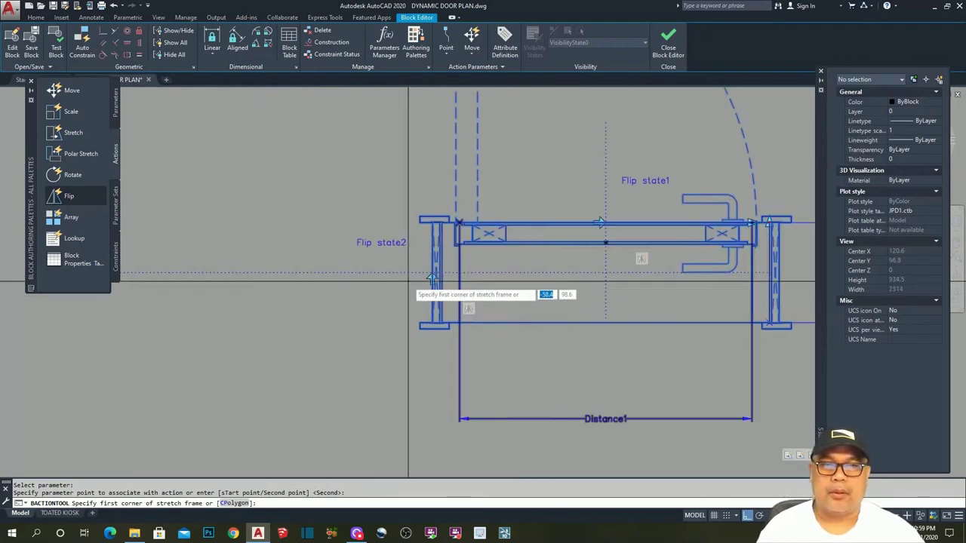
{"action": "scroll", "coordinate": [287, 234], "scroll_direction": "down", "scroll_amount": 4}
{"action": "left_click", "coordinate": [313, 233]}
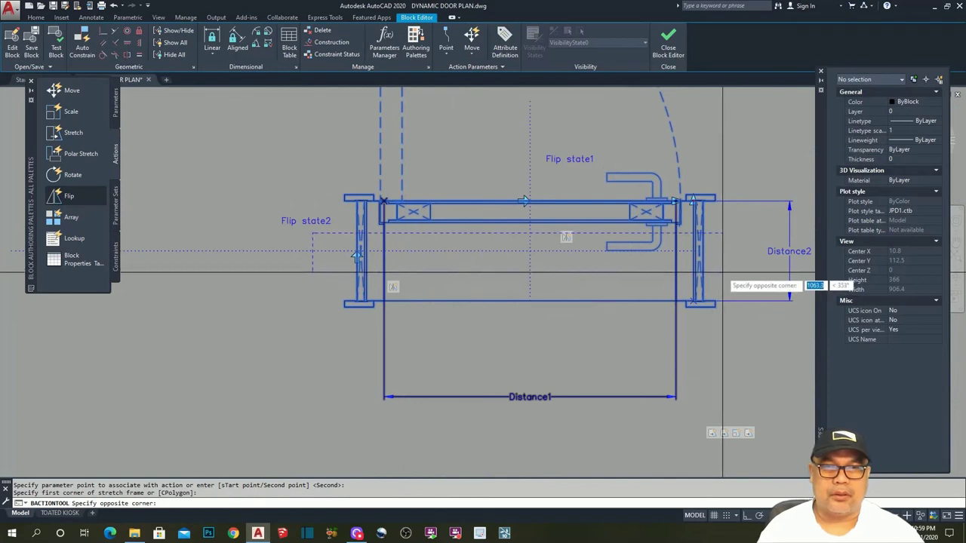
{"action": "left_click", "coordinate": [723, 273]}
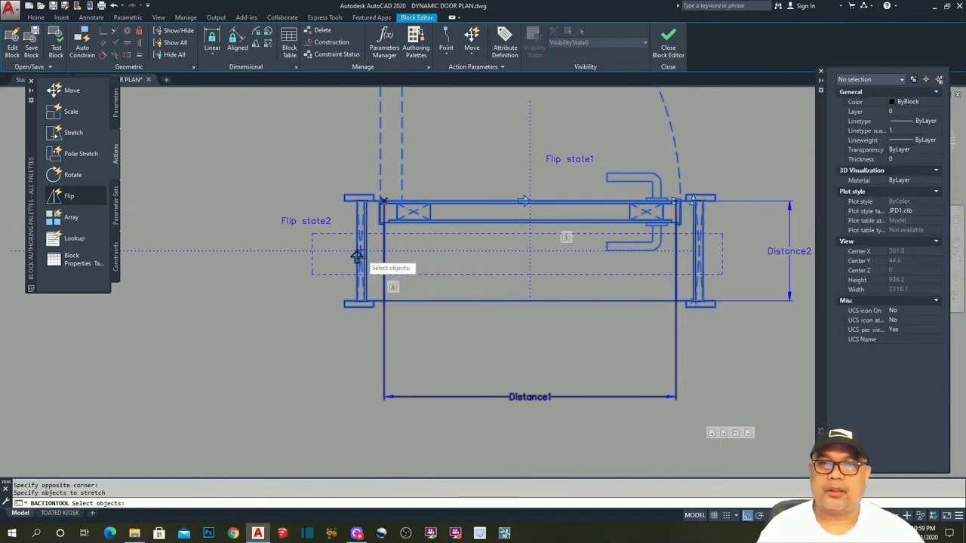
{"action": "scroll", "coordinate": [322, 260], "scroll_direction": "up", "scroll_amount": 4}
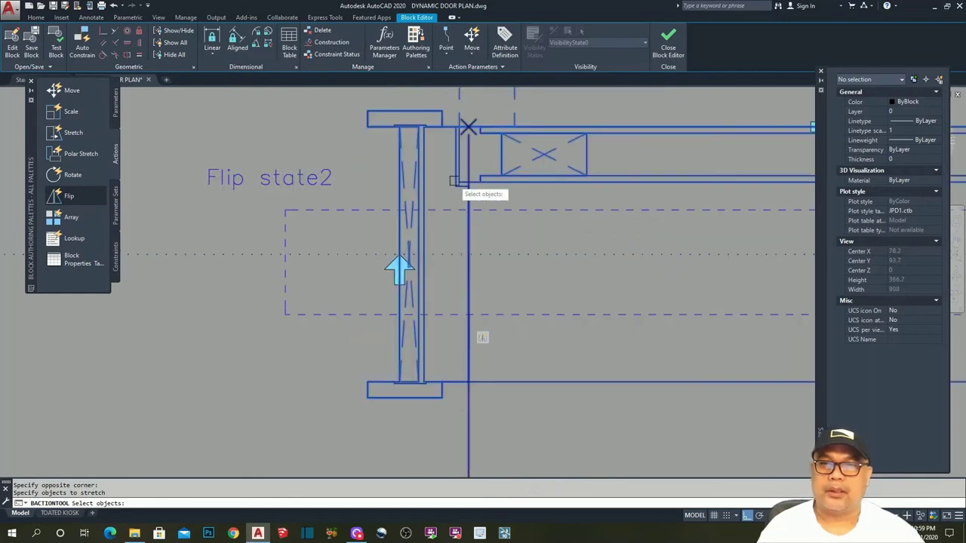
{"action": "scroll", "coordinate": [389, 271], "scroll_direction": "up", "scroll_amount": 3}
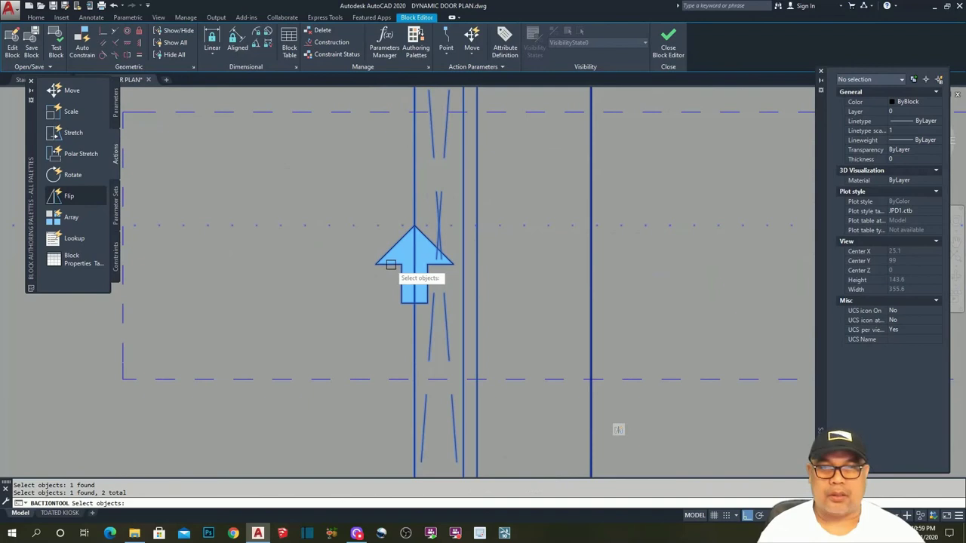
{"action": "key", "text": "Return"}
{"action": "scroll", "coordinate": [357, 216], "scroll_direction": "down", "scroll_amount": 3}
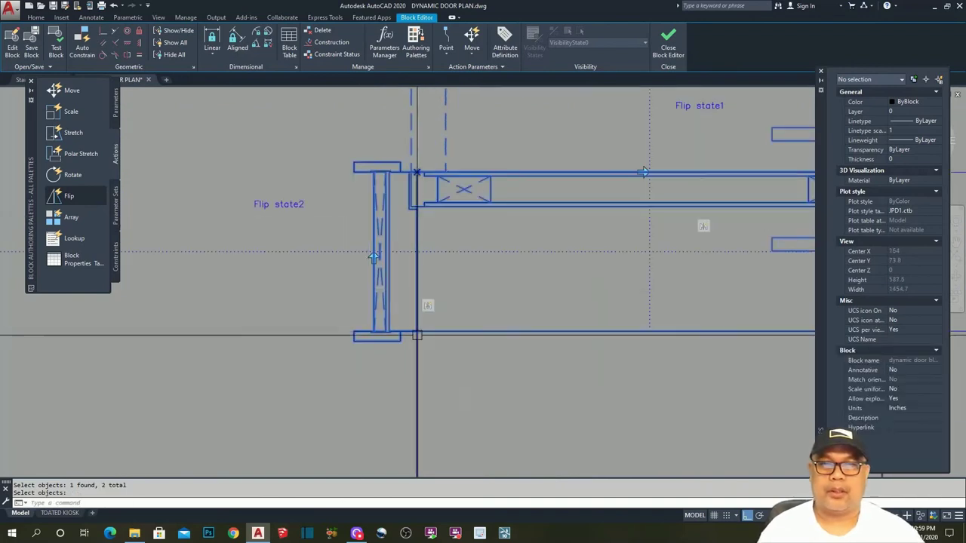
{"action": "middle_click_drag", "start_coordinate": [463, 295], "coordinate": [317, 302]}
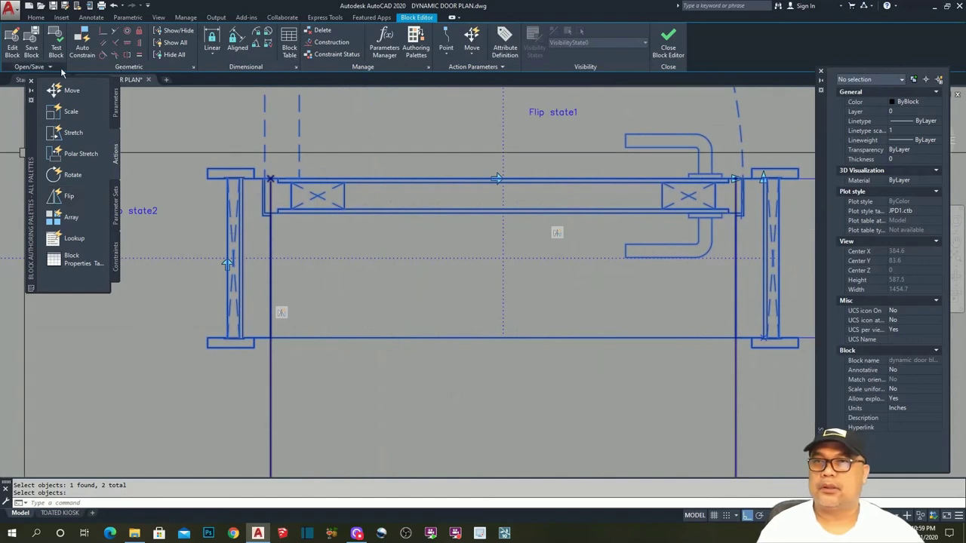
Open the updated block in the test window and check the flip across the frame depth in both directions.
{"action": "left_click", "coordinate": [57, 50]}
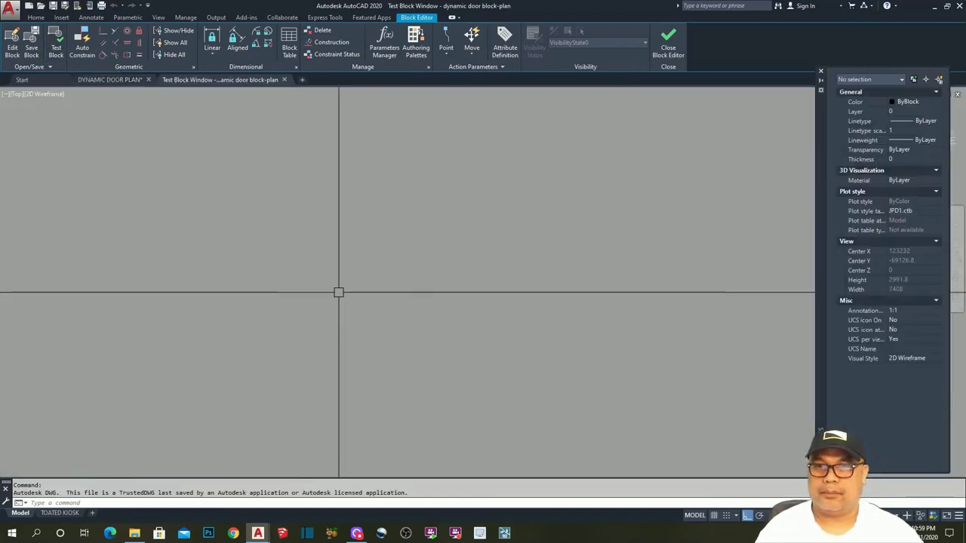
{"action": "type", "text": "e"}
{"action": "key", "text": "Return"}
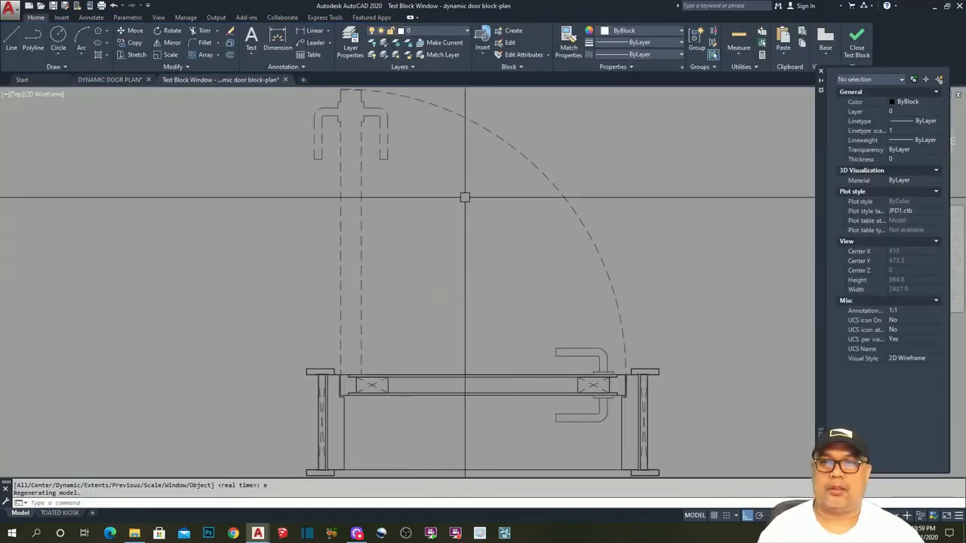
{"action": "scroll", "coordinate": [464, 198], "scroll_direction": "down", "scroll_amount": 4}
{"action": "left_click", "coordinate": [419, 278]}
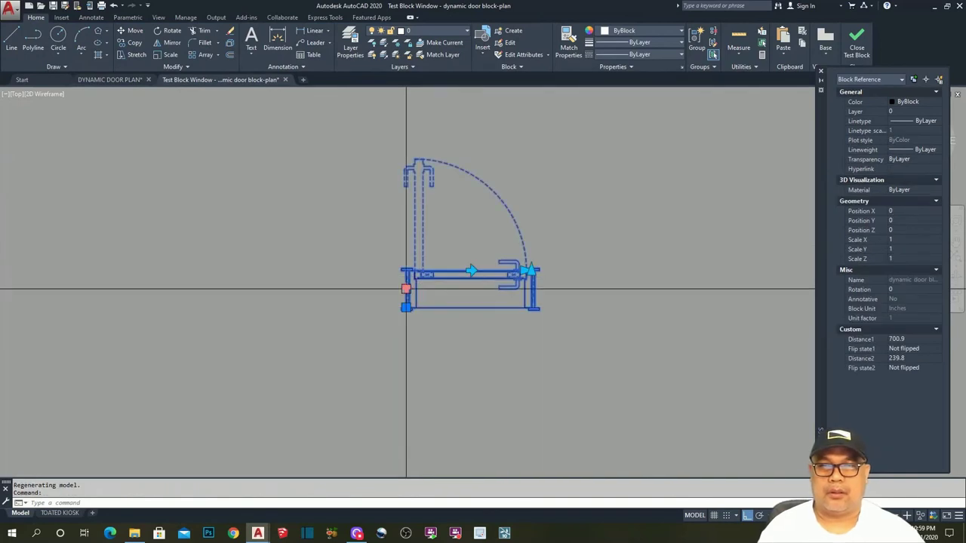
{"action": "left_click", "coordinate": [406, 287]}
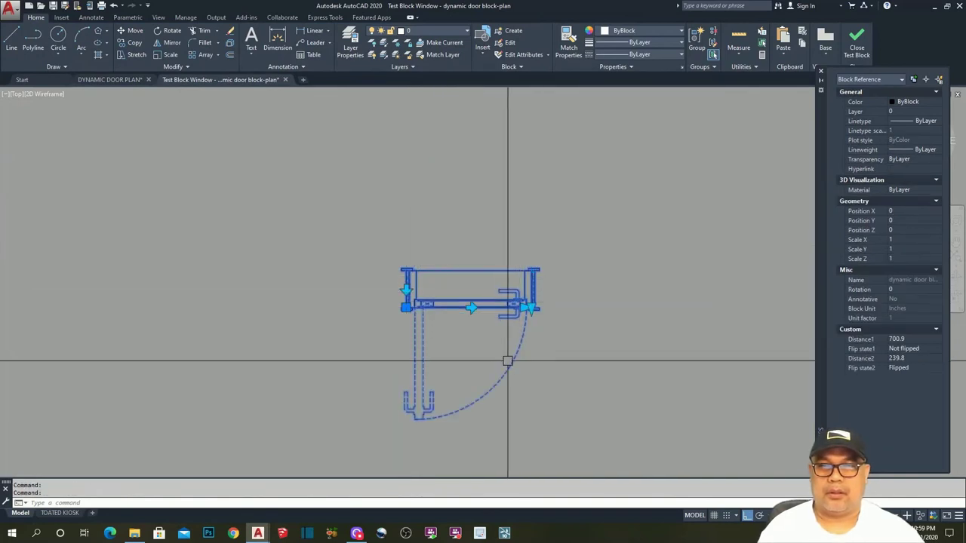
{"action": "left_click", "coordinate": [406, 288]}
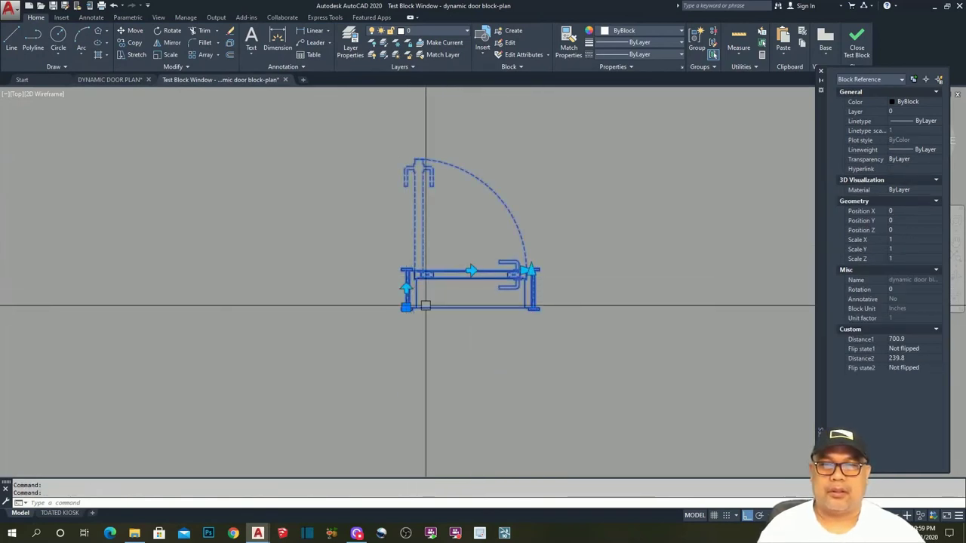
Test stretching the frame depth to about 614.5 and deselect the block.
{"action": "left_click", "coordinate": [530, 269]}
{"action": "left_click", "coordinate": [532, 212]}
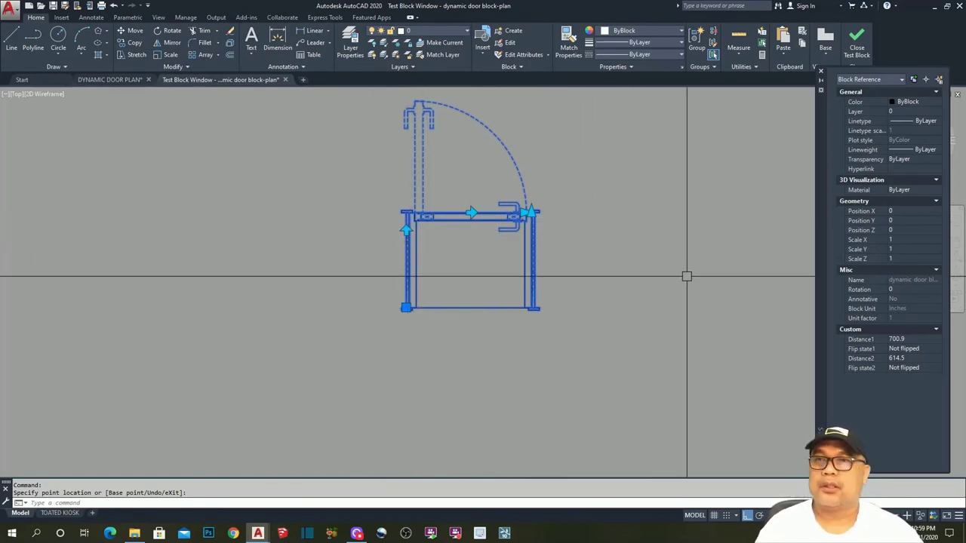
{"action": "key", "text": "Escape"}
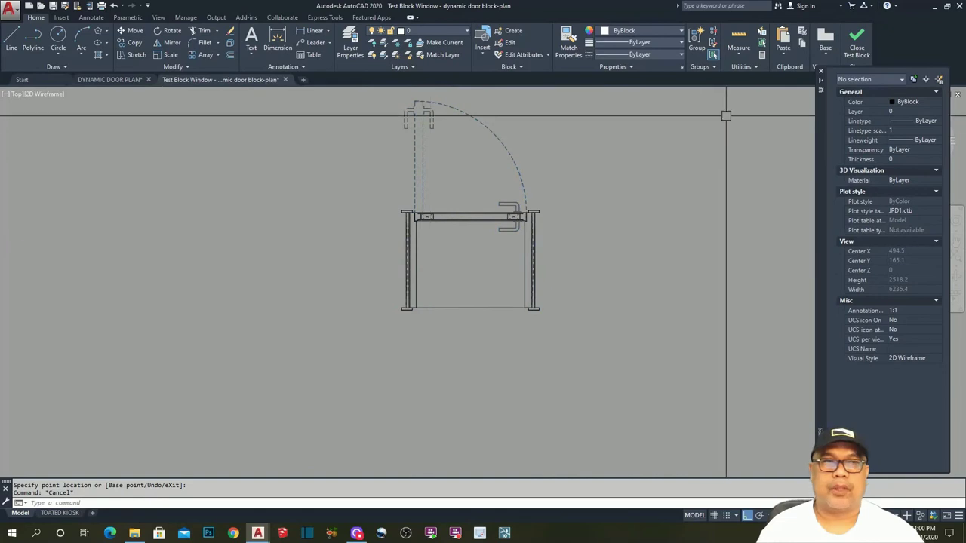
Close the test window and set the distance multiplier of the flip line's stretch action to 0.5.
{"action": "left_click", "coordinate": [858, 47]}
{"action": "scroll", "coordinate": [540, 346], "scroll_direction": "down", "scroll_amount": 3}
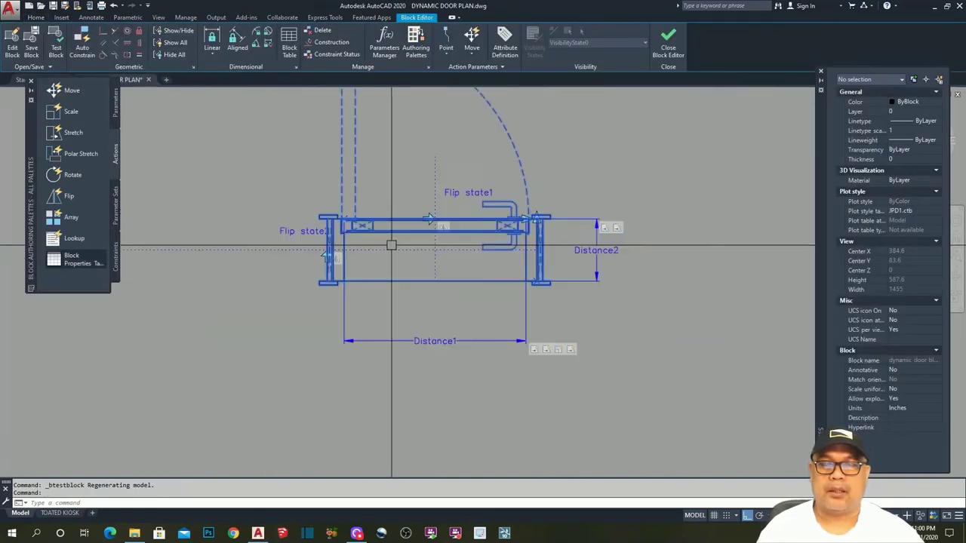
{"action": "scroll", "coordinate": [506, 242], "scroll_direction": "up", "scroll_amount": 4}
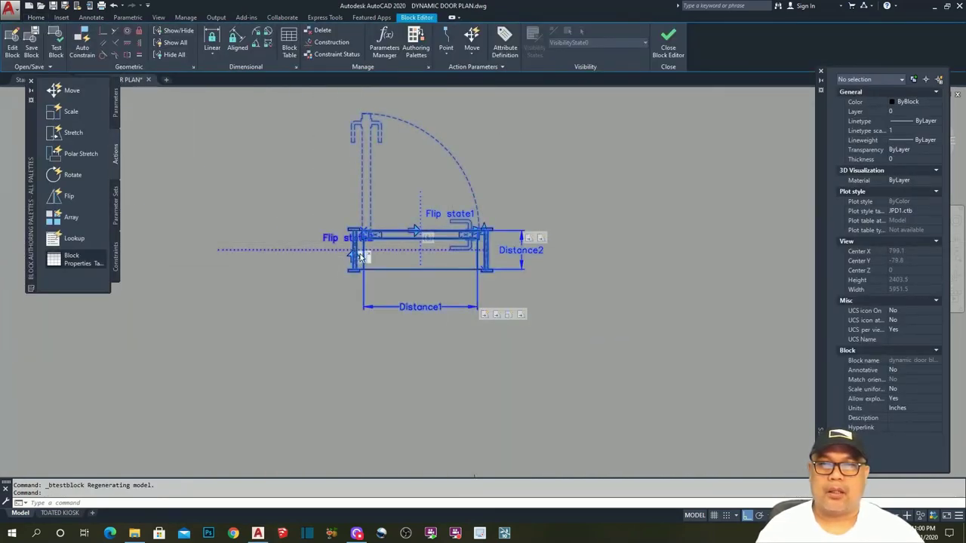
{"action": "middle_click_drag", "start_coordinate": [572, 254], "coordinate": [718, 302]}
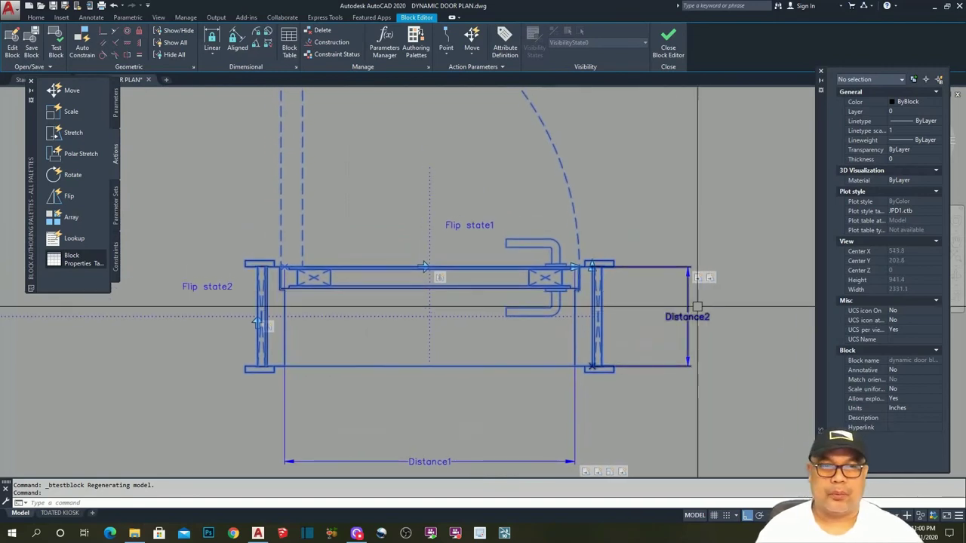
{"action": "left_click", "coordinate": [712, 278]}
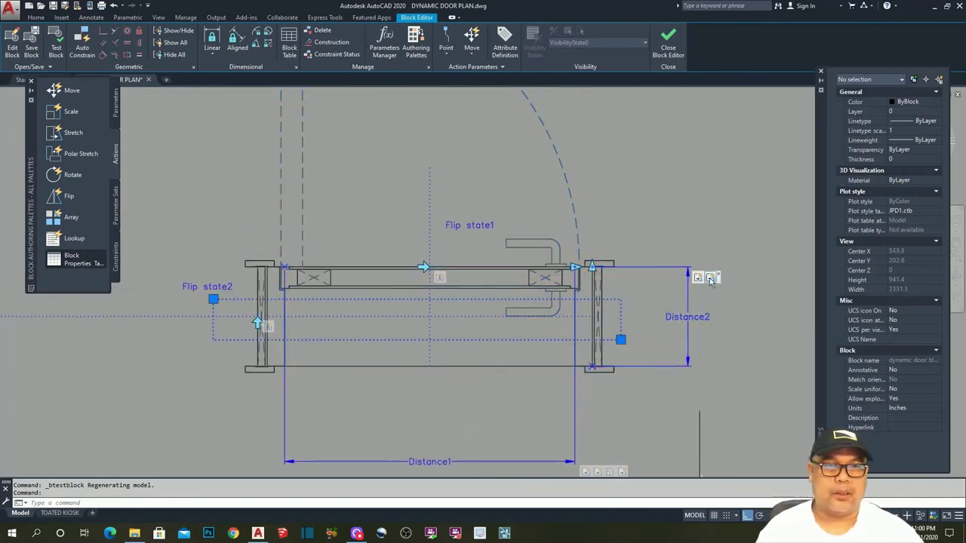
{"action": "left_click", "coordinate": [710, 280]}
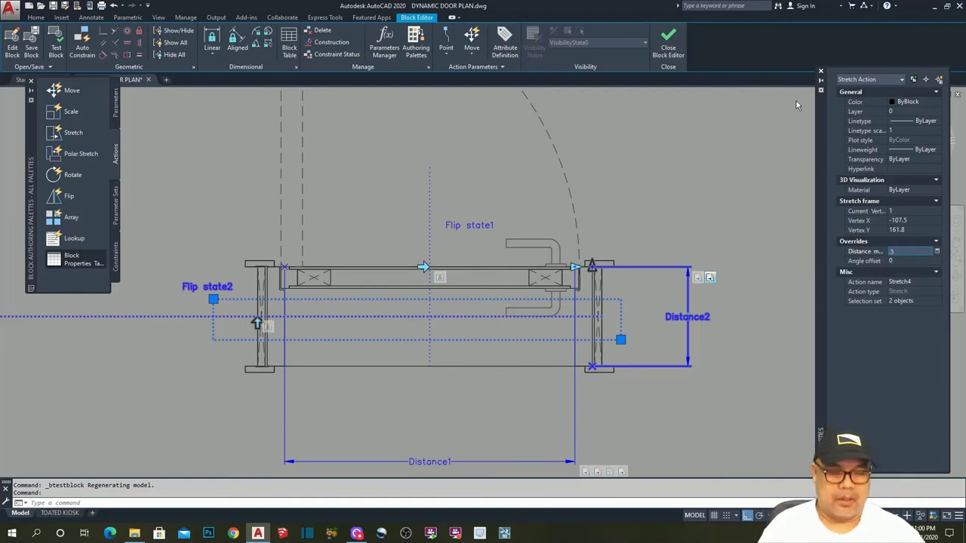
{"action": "key", "text": "Tab"}
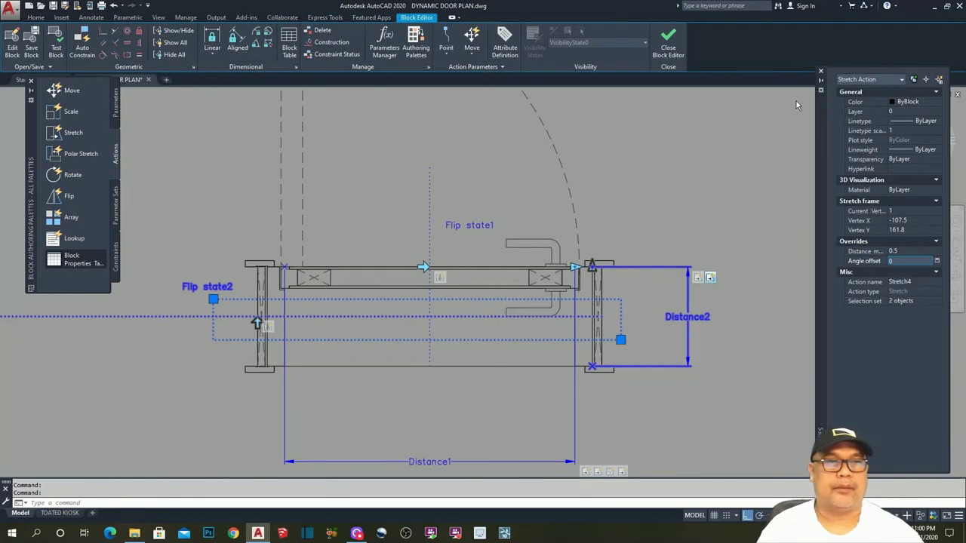
Open the updated block in the test window, test stretching the frame depth to about 530.3, and return to the block editor.
{"action": "left_click", "coordinate": [57, 47]}
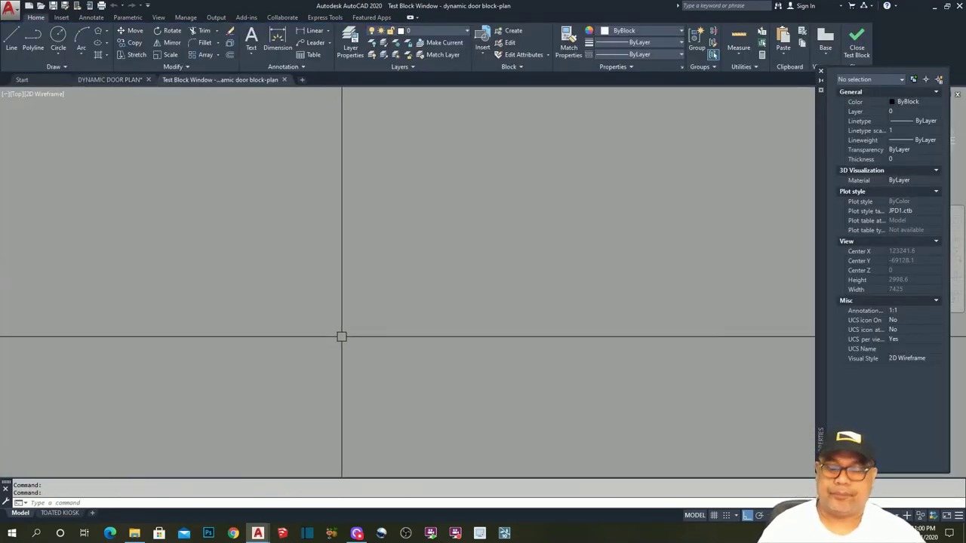
{"action": "type", "text": "z"}
{"action": "key", "text": "Return"}
{"action": "type", "text": "e"}
{"action": "key", "text": "Return"}
{"action": "scroll", "coordinate": [641, 358], "scroll_direction": "down", "scroll_amount": 5}
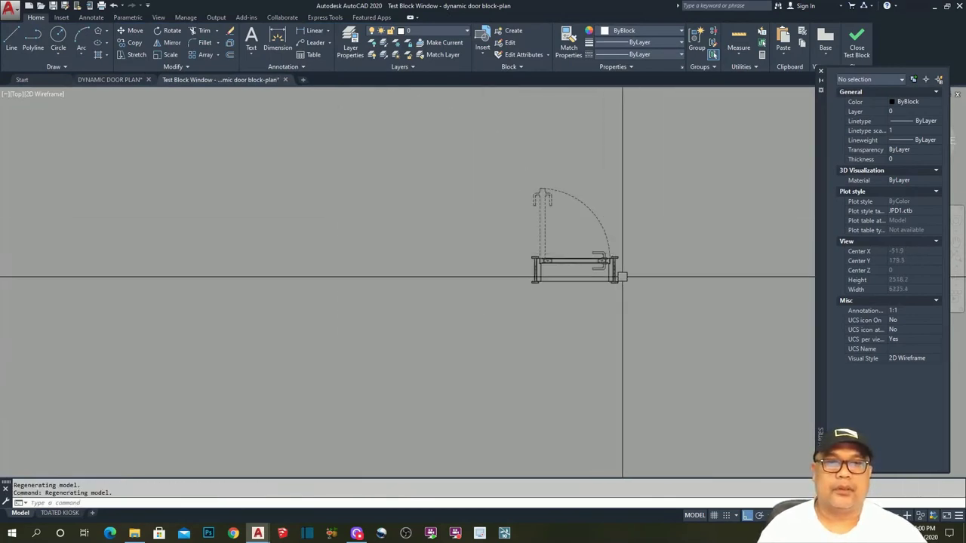
{"action": "left_click", "coordinate": [607, 264]}
{"action": "scroll", "coordinate": [596, 264], "scroll_direction": "up", "scroll_amount": 3}
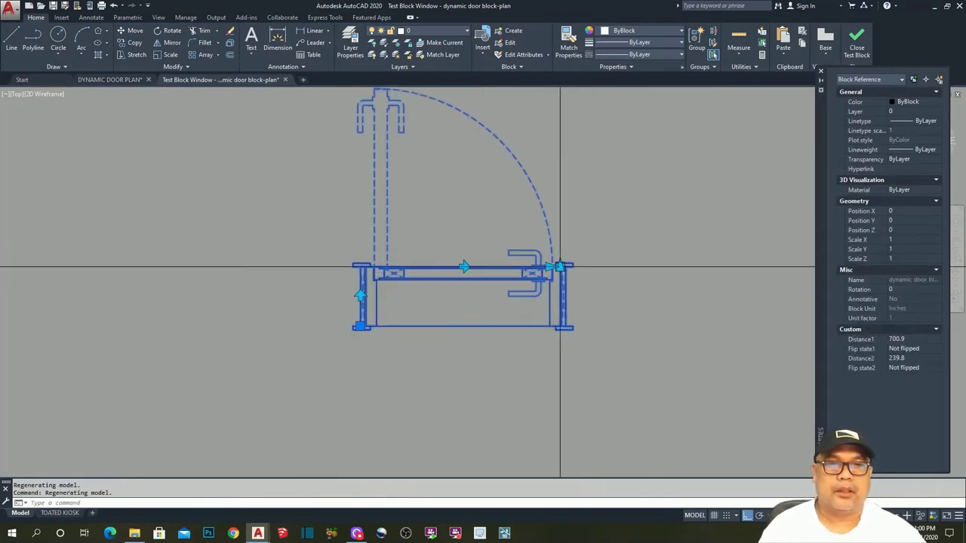
{"action": "left_click", "coordinate": [560, 265]}
{"action": "left_click", "coordinate": [562, 195]}
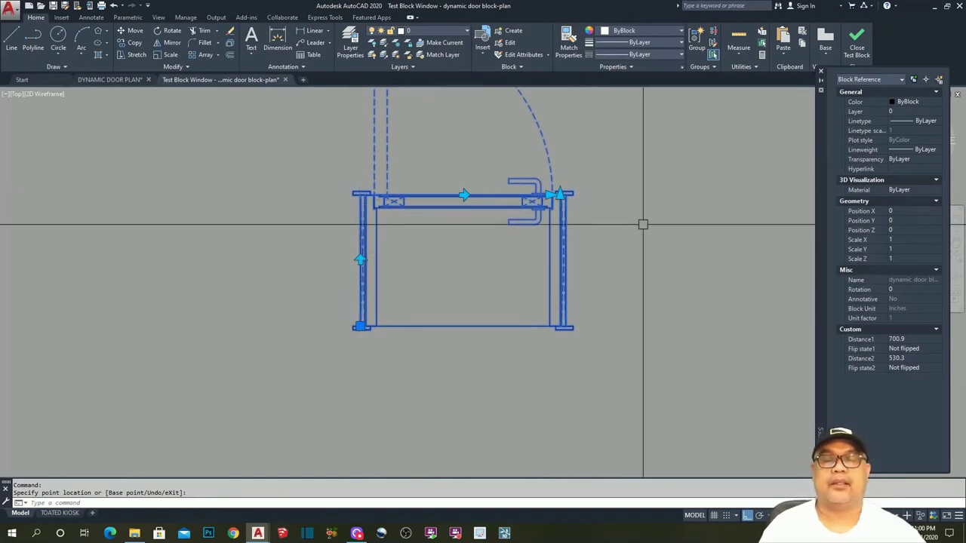
{"action": "left_click", "coordinate": [855, 47]}
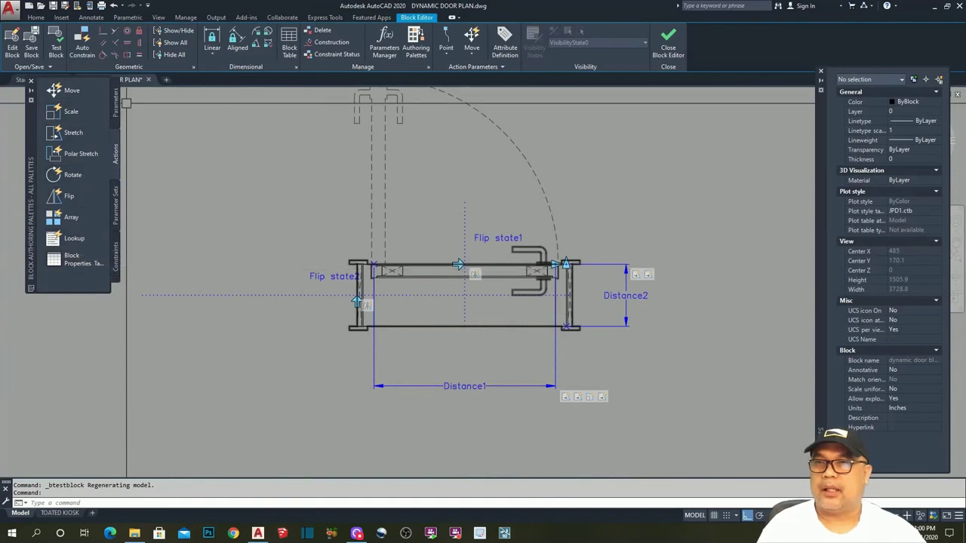
Add a perpendicular alignment parameter at the midpoint of the lower frame line, directed horizontally, and close the block editor with the changes saved.
{"action": "left_click", "coordinate": [116, 106]}
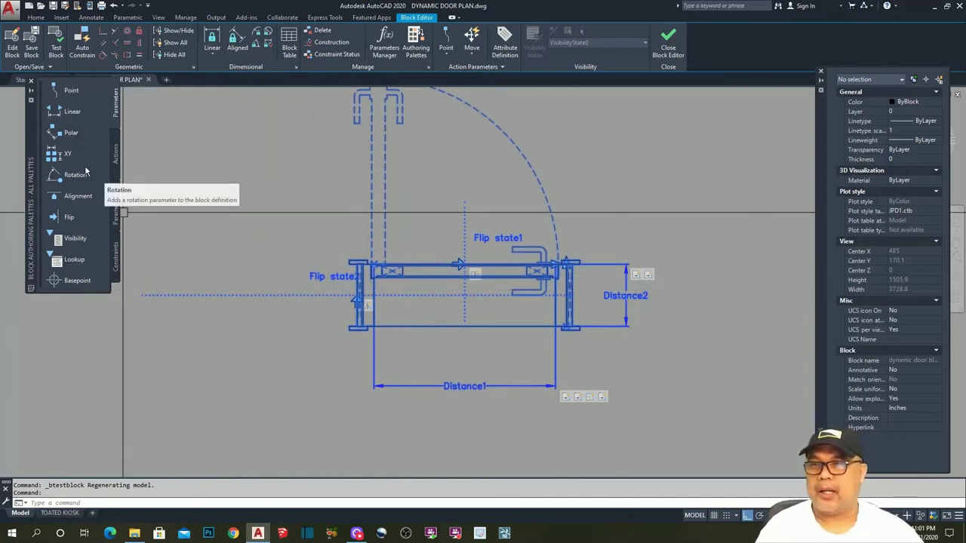
{"action": "left_click", "coordinate": [76, 198]}
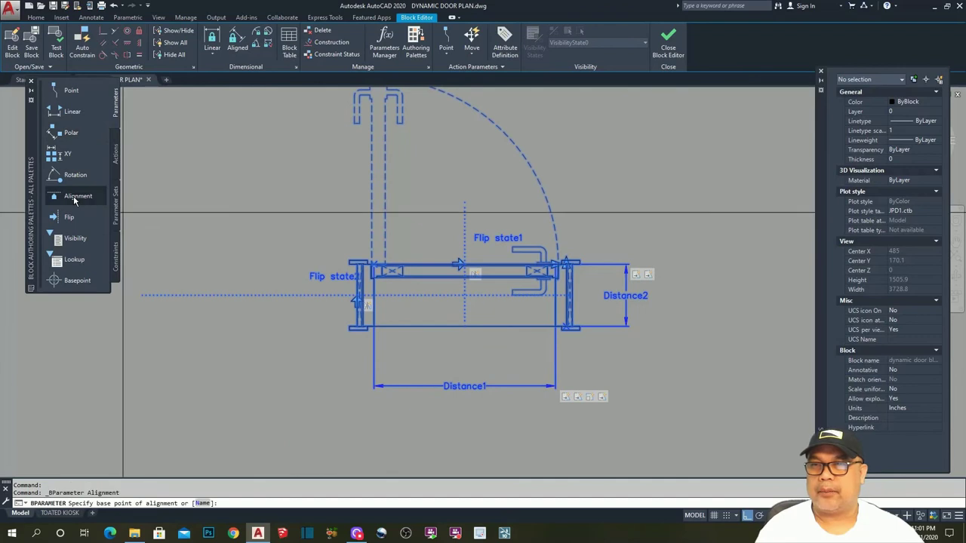
{"action": "scroll", "coordinate": [490, 363], "scroll_direction": "up", "scroll_amount": 2}
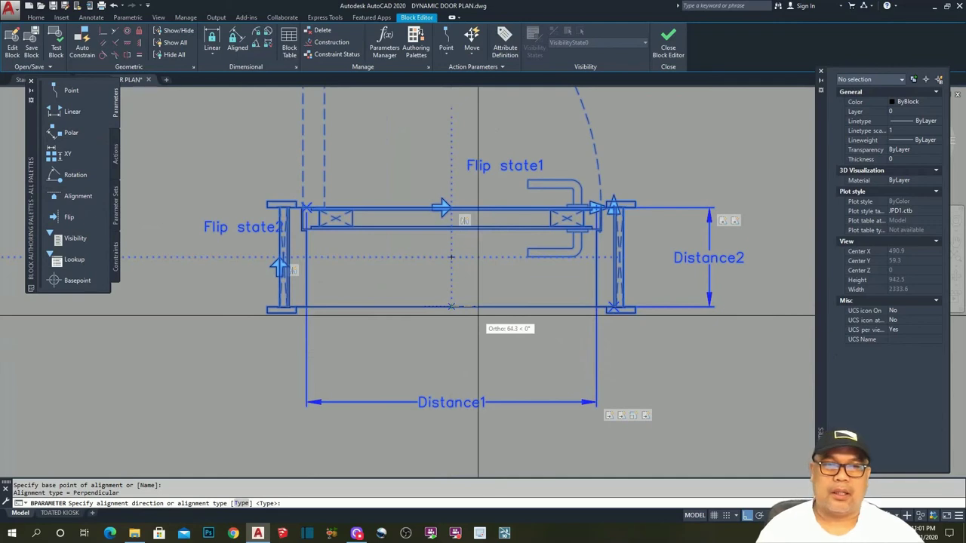
{"action": "left_click", "coordinate": [759, 326]}
{"action": "scroll", "coordinate": [453, 302], "scroll_direction": "down", "scroll_amount": 4}
{"action": "scroll", "coordinate": [456, 302], "scroll_direction": "up", "scroll_amount": 2}
{"action": "scroll", "coordinate": [456, 302], "scroll_direction": "up", "scroll_amount": 4}
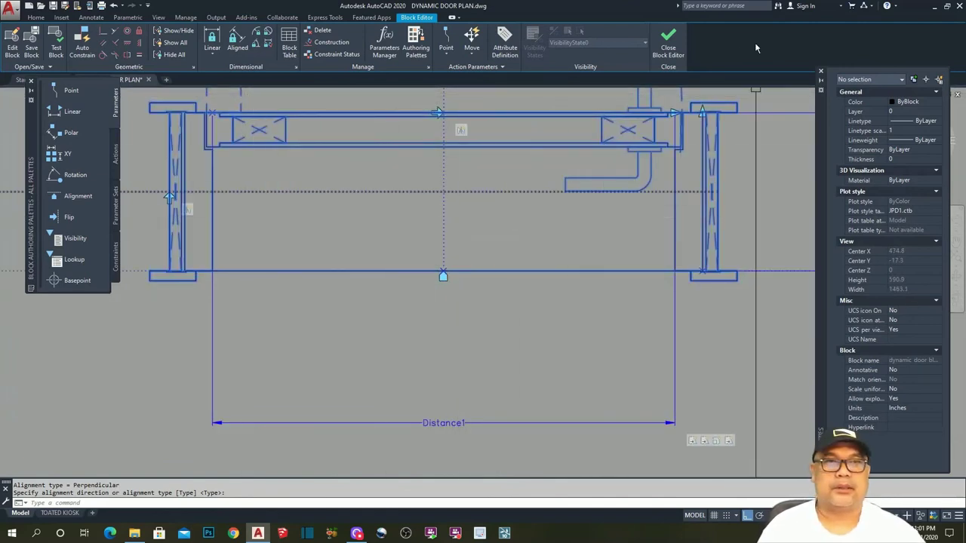
{"action": "left_click", "coordinate": [667, 47]}
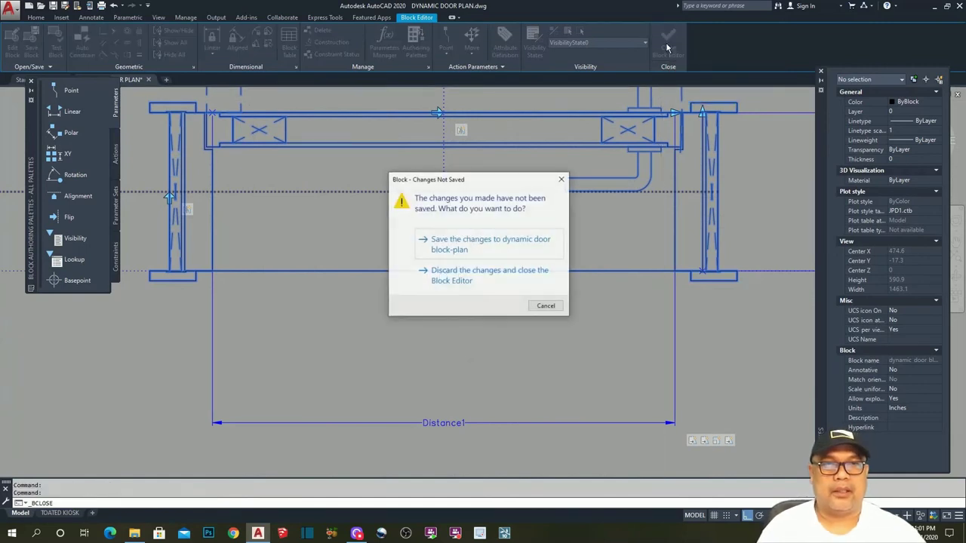
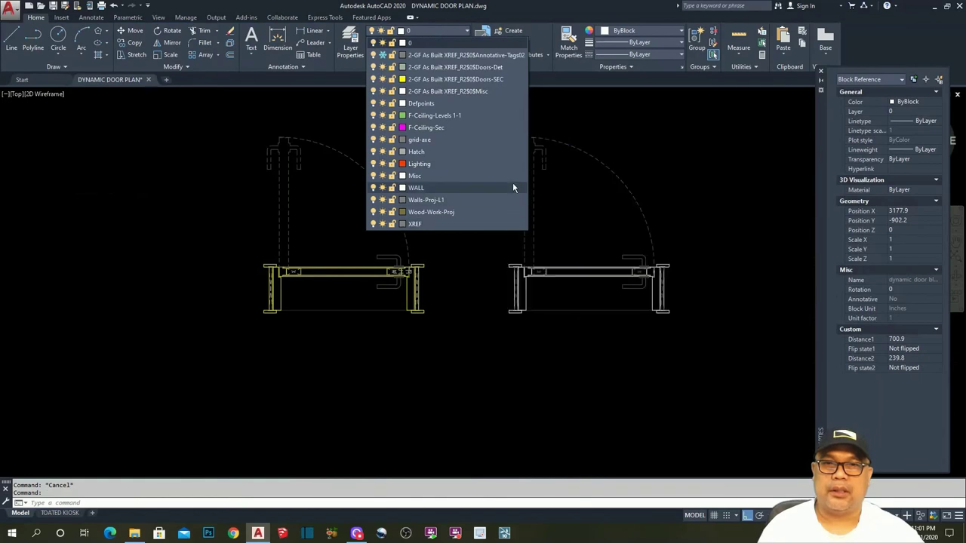
Assign the dynamic door block to the layer 2-GF As Built XREF_R2$0$Doors-SEC with its color set to ByLayer.
{"action": "left_click", "coordinate": [474, 81]}
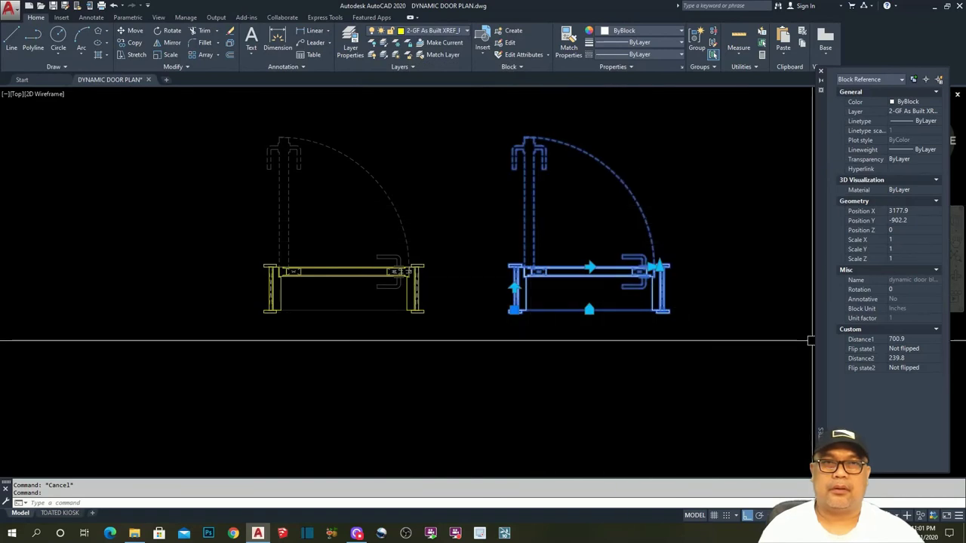
{"action": "left_click", "coordinate": [684, 34]}
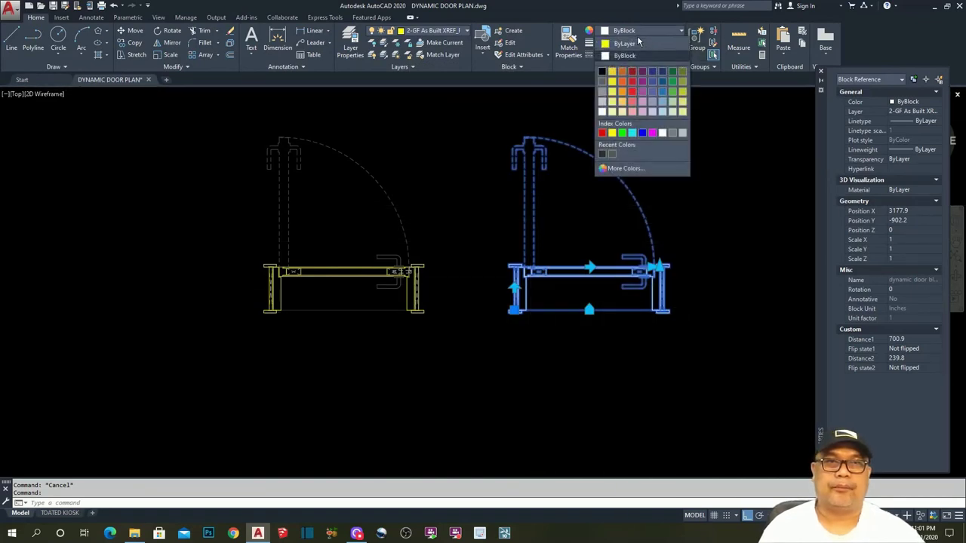
{"action": "key", "text": "Escape"}
{"action": "scroll", "coordinate": [609, 326], "scroll_direction": "down", "scroll_amount": 5}
{"action": "scroll", "coordinate": [678, 325], "scroll_direction": "up", "scroll_amount": 4}
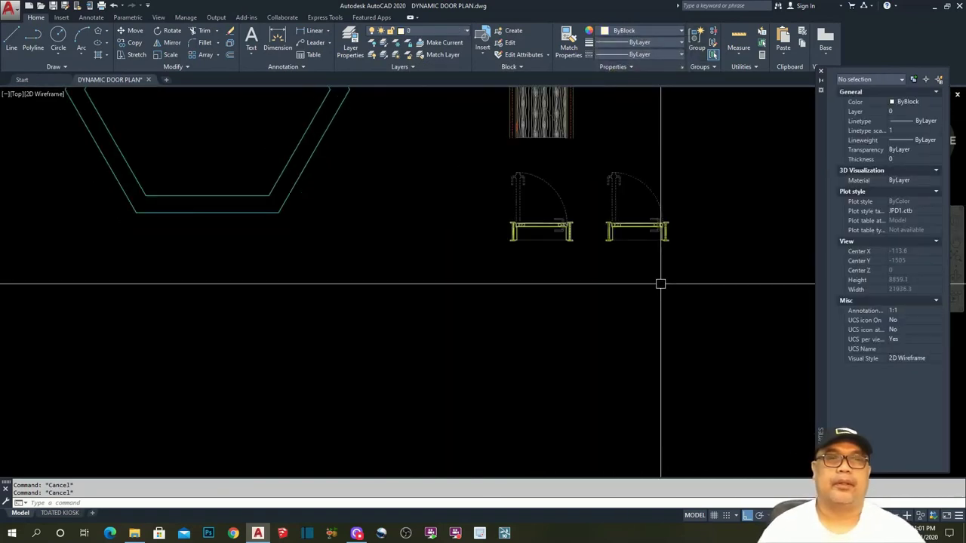
Move the dynamic door block by its alignment grip onto the lower wall of the hexagonal room, aligned with the wall line.
{"action": "scroll", "coordinate": [596, 332], "scroll_direction": "up", "scroll_amount": 4}
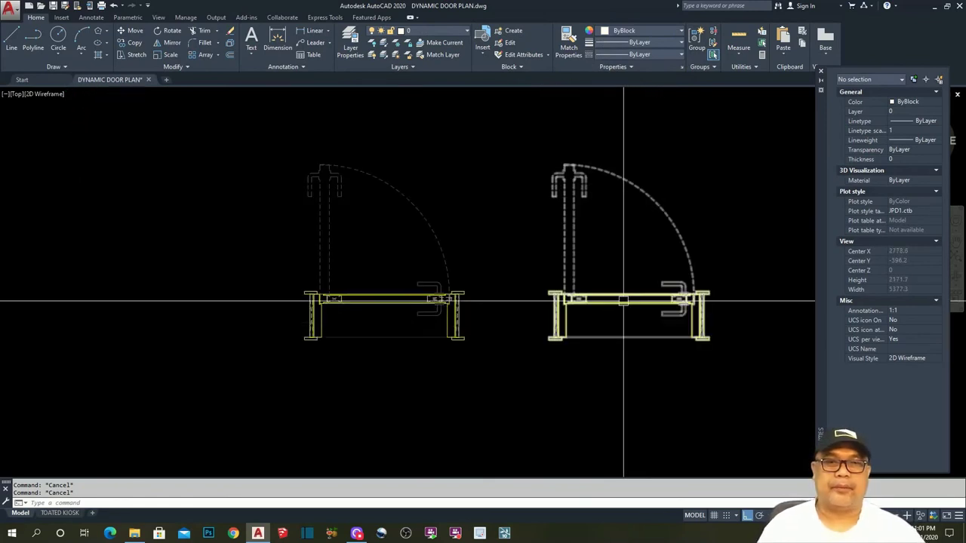
{"action": "left_click", "coordinate": [609, 298]}
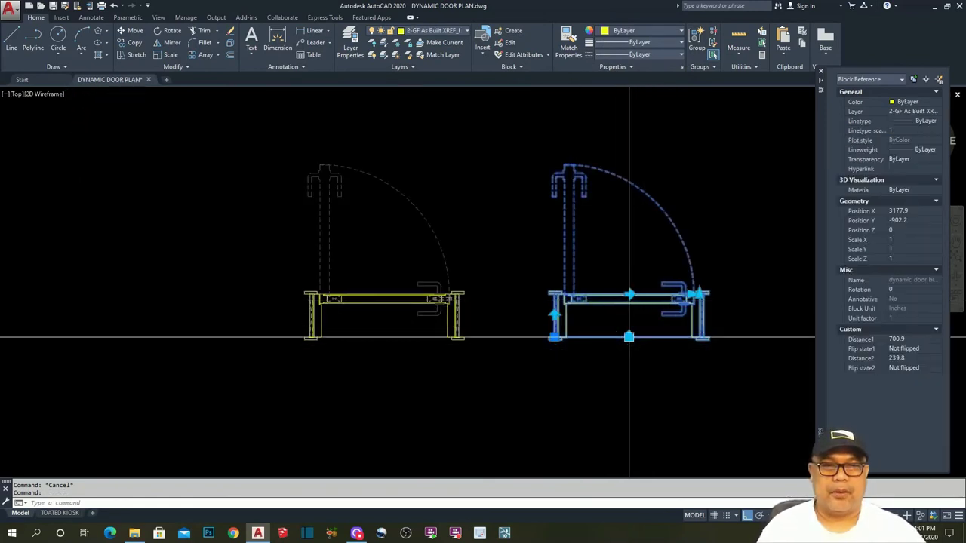
{"action": "left_click", "coordinate": [628, 337]}
{"action": "scroll", "coordinate": [747, 324], "scroll_direction": "down", "scroll_amount": 4}
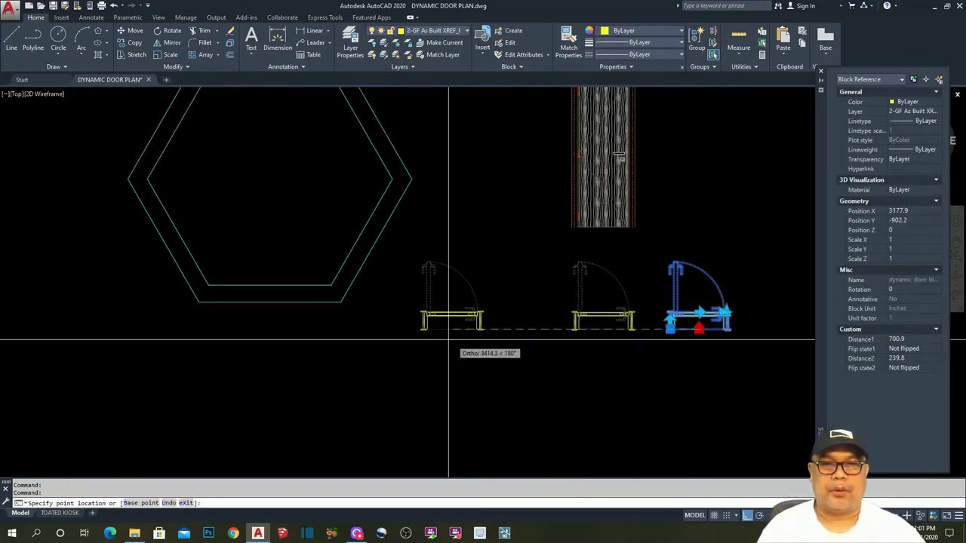
{"action": "left_click", "coordinate": [271, 283]}
{"action": "scroll", "coordinate": [352, 335], "scroll_direction": "up", "scroll_amount": 5}
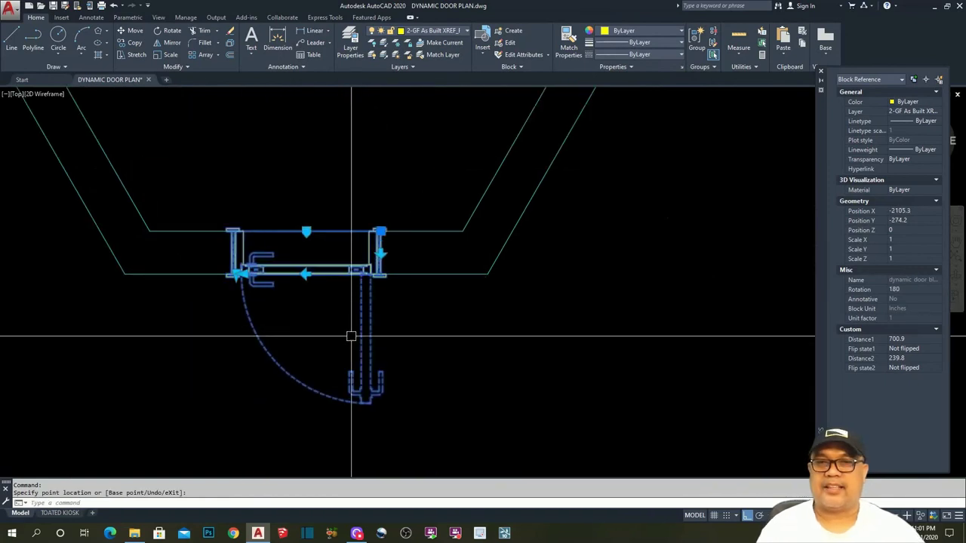
Flip the placed door across the wall thickness to swing into the room, and deselect it.
{"action": "scroll", "coordinate": [358, 259], "scroll_direction": "down", "scroll_amount": 5}
{"action": "key", "text": "Escape"}
{"action": "key", "text": "Escape"}
{"action": "scroll", "coordinate": [499, 343], "scroll_direction": "up", "scroll_amount": 2}
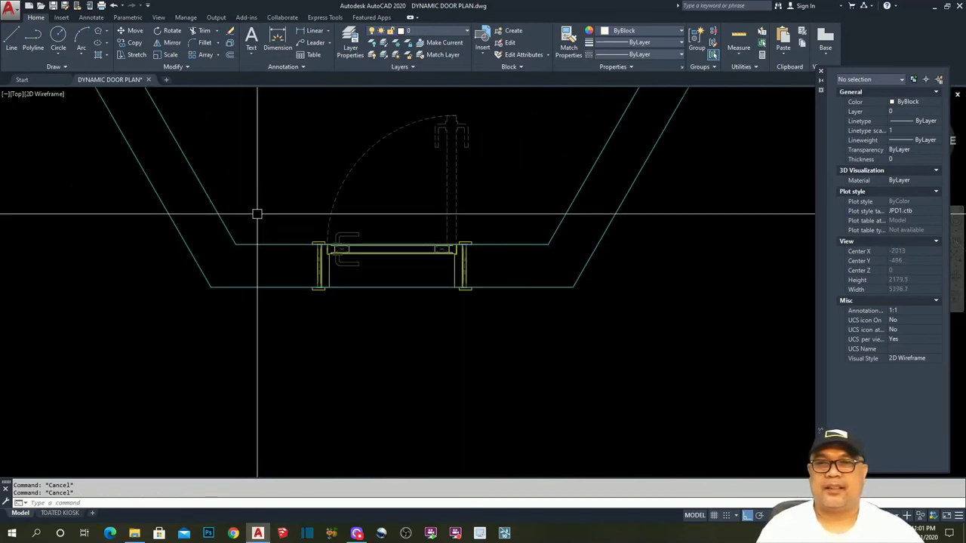
Send both hexagonal wall polylines to the back of the draw order, behind the door block.
{"action": "scroll", "coordinate": [352, 282], "scroll_direction": "up", "scroll_amount": 4}
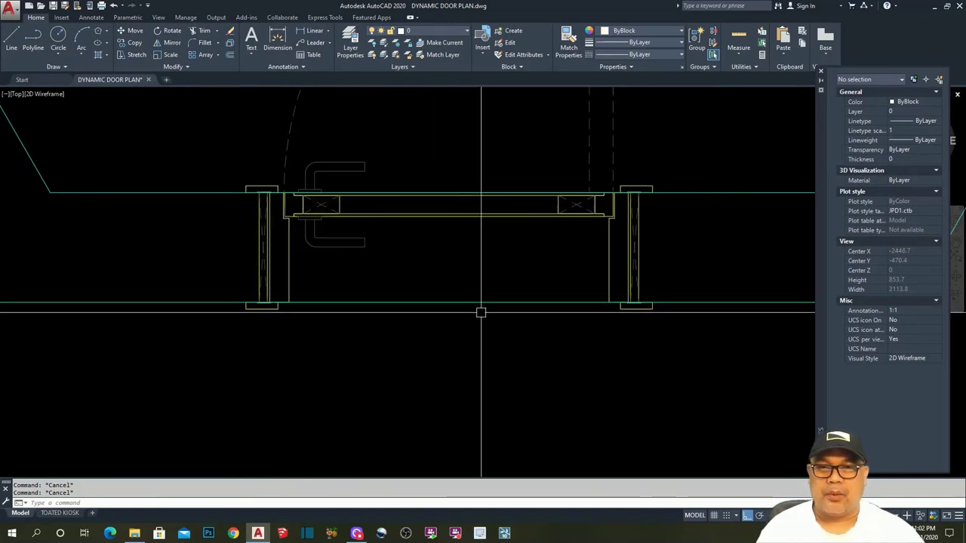
{"action": "scroll", "coordinate": [485, 292], "scroll_direction": "down", "scroll_amount": 2}
{"action": "left_click", "coordinate": [270, 149]}
{"action": "left_click", "coordinate": [143, 352]}
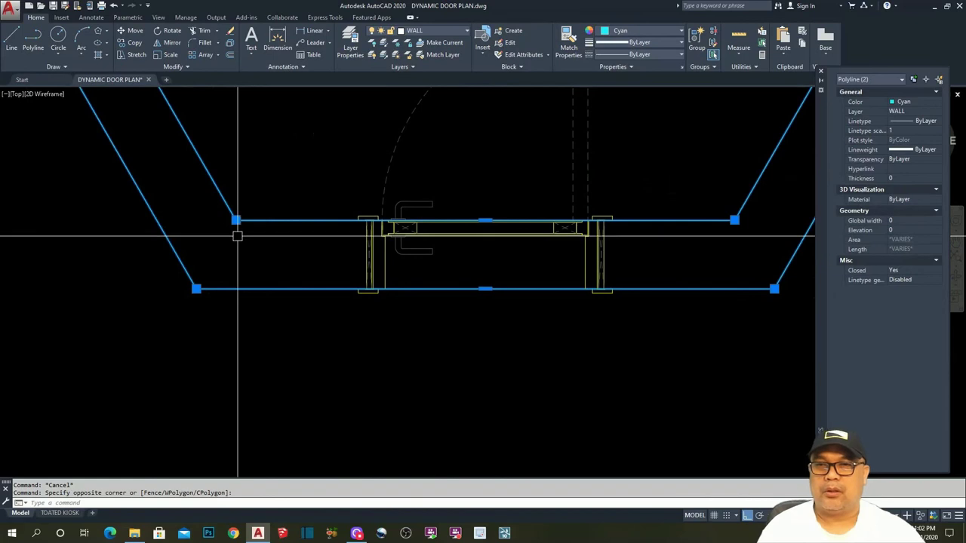
{"action": "right_click", "coordinate": [237, 236]}
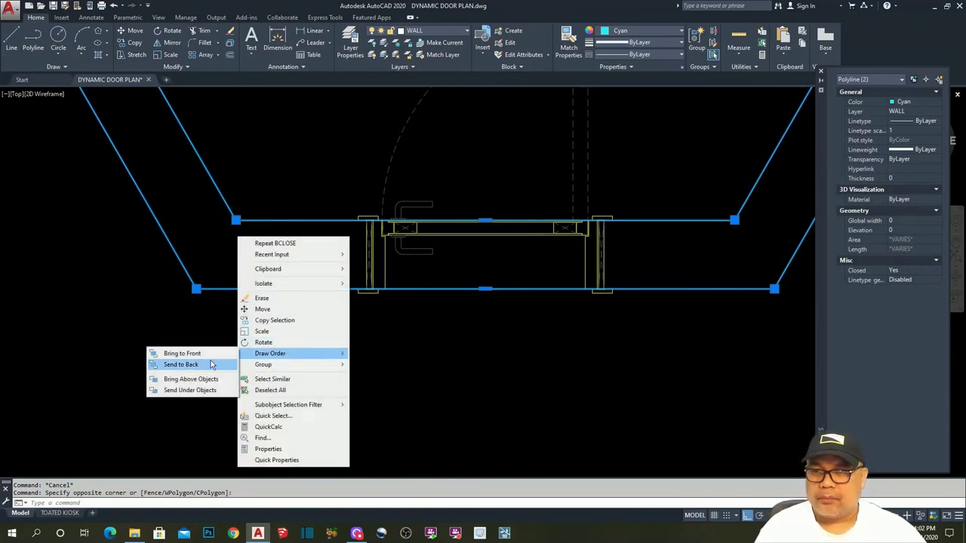
{"action": "left_click", "coordinate": [182, 364]}
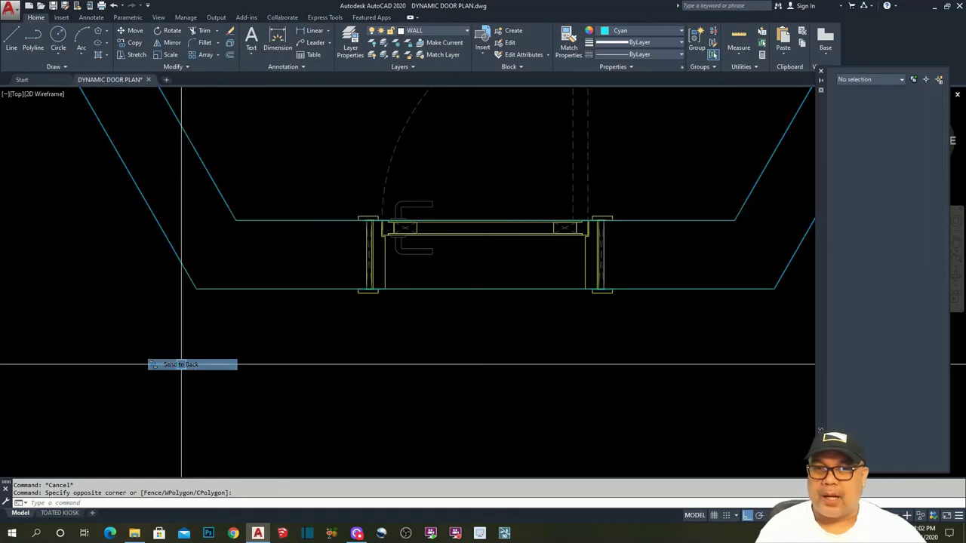
{"action": "key", "text": "Escape"}
{"action": "scroll", "coordinate": [494, 410], "scroll_direction": "down", "scroll_amount": 2}
{"action": "scroll", "coordinate": [462, 424], "scroll_direction": "up", "scroll_amount": 5}
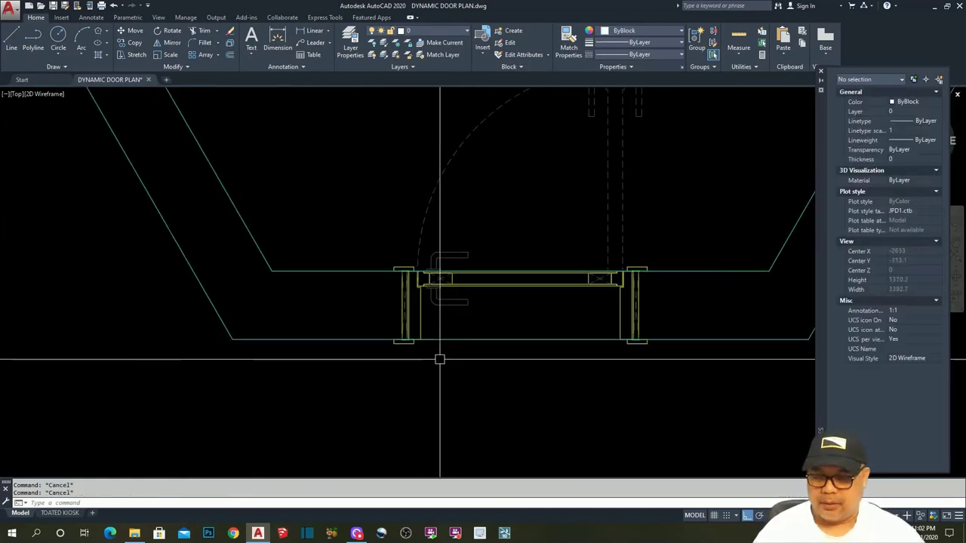
{"action": "scroll", "coordinate": [440, 362], "scroll_direction": "down", "scroll_amount": 4}
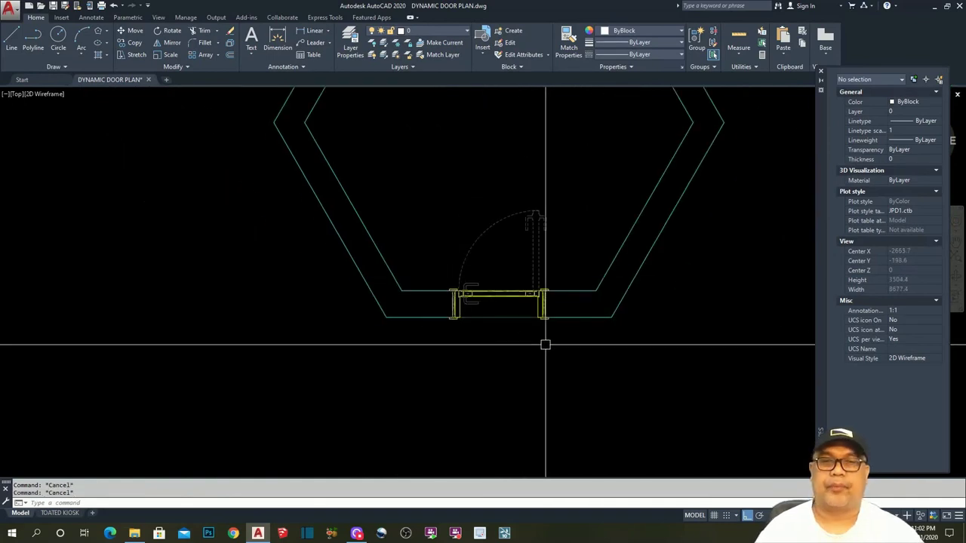
{"action": "left_click", "coordinate": [520, 318]}
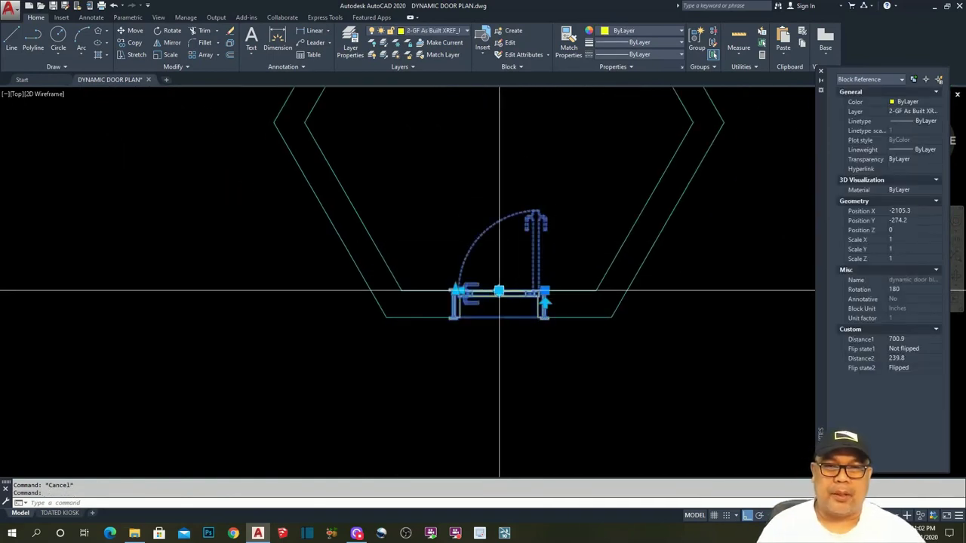
{"action": "left_click", "coordinate": [499, 290]}
{"action": "key", "text": "Escape"}
{"action": "key", "text": "Escape"}
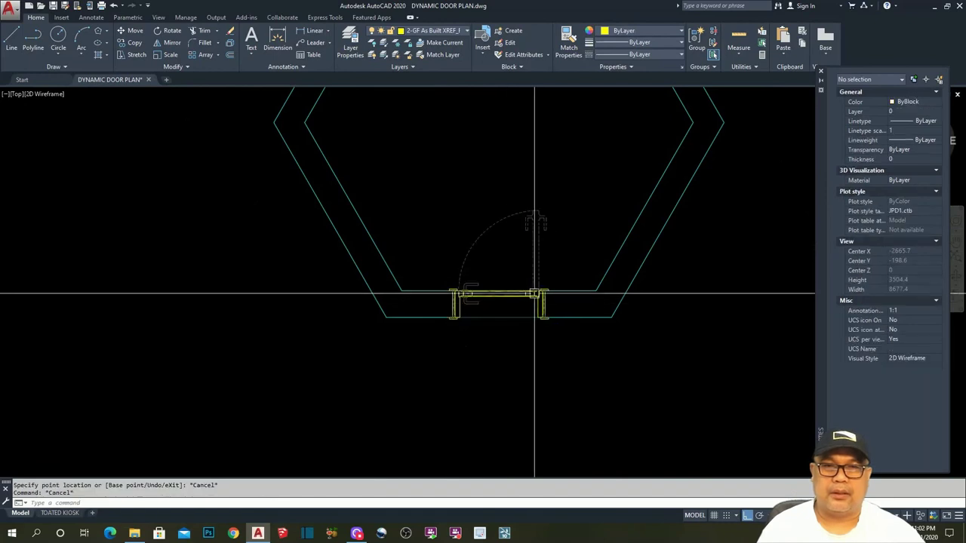
Flip the door across the wall thickness to swing out of the room, and deselect it.
{"action": "left_click", "coordinate": [510, 290]}
{"action": "scroll", "coordinate": [593, 328], "scroll_direction": "up", "scroll_amount": 4}
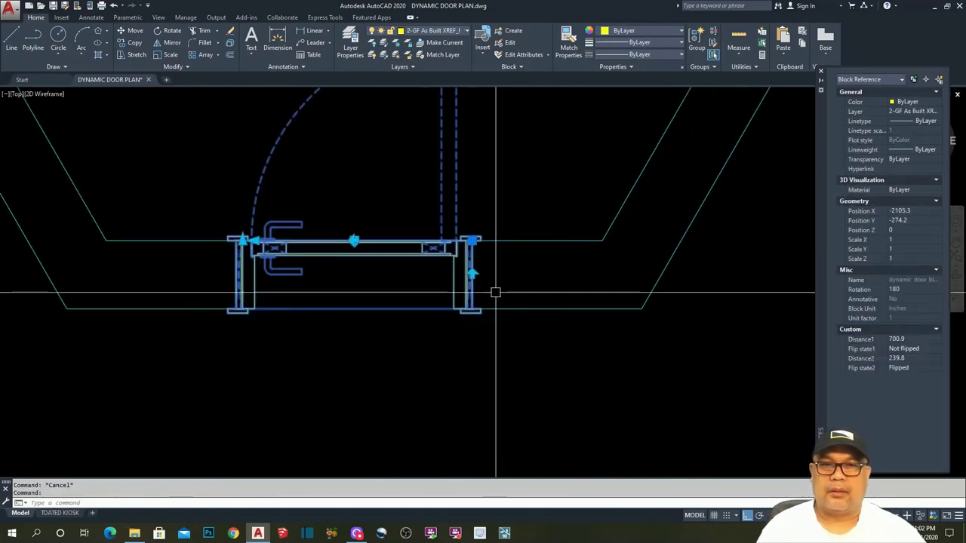
{"action": "left_click", "coordinate": [472, 274]}
{"action": "key", "text": "Escape"}
{"action": "scroll", "coordinate": [535, 280], "scroll_direction": "down", "scroll_amount": 2}
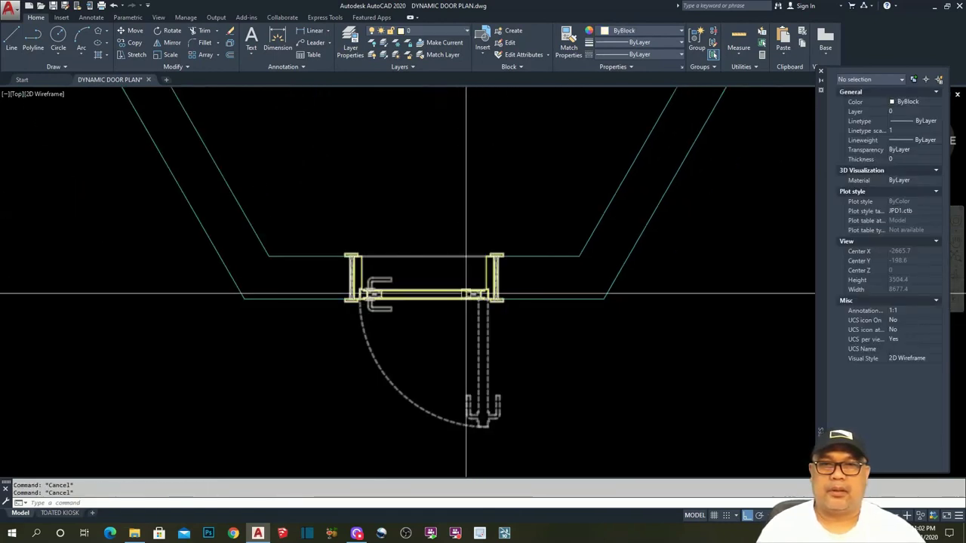
Move the door block by its alignment grip onto the inner line of the hexagonal room's upper-right wall.
{"action": "left_click", "coordinate": [473, 286]}
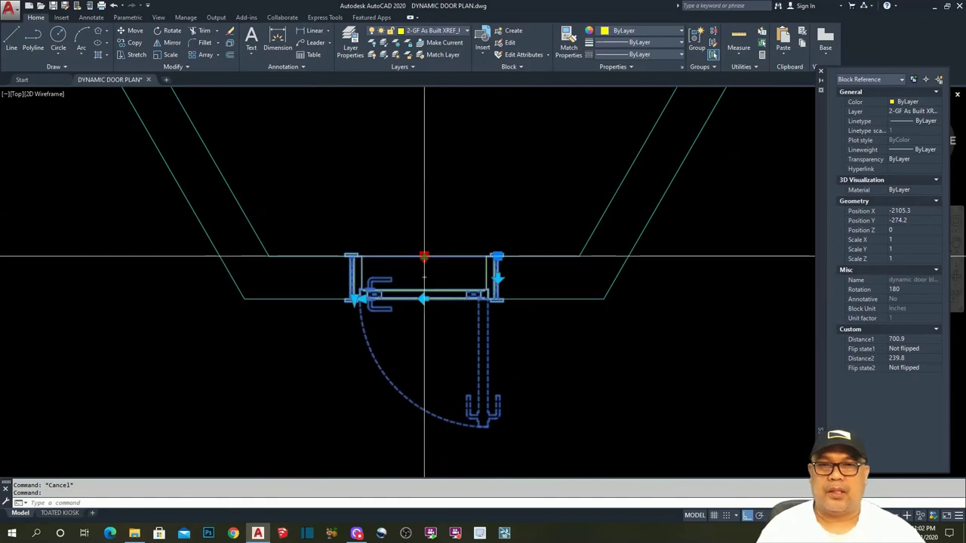
{"action": "left_click", "coordinate": [424, 257]}
{"action": "scroll", "coordinate": [483, 317], "scroll_direction": "down", "scroll_amount": 3}
{"action": "left_click", "coordinate": [510, 214]}
{"action": "scroll", "coordinate": [267, 319], "scroll_direction": "up", "scroll_amount": 1}
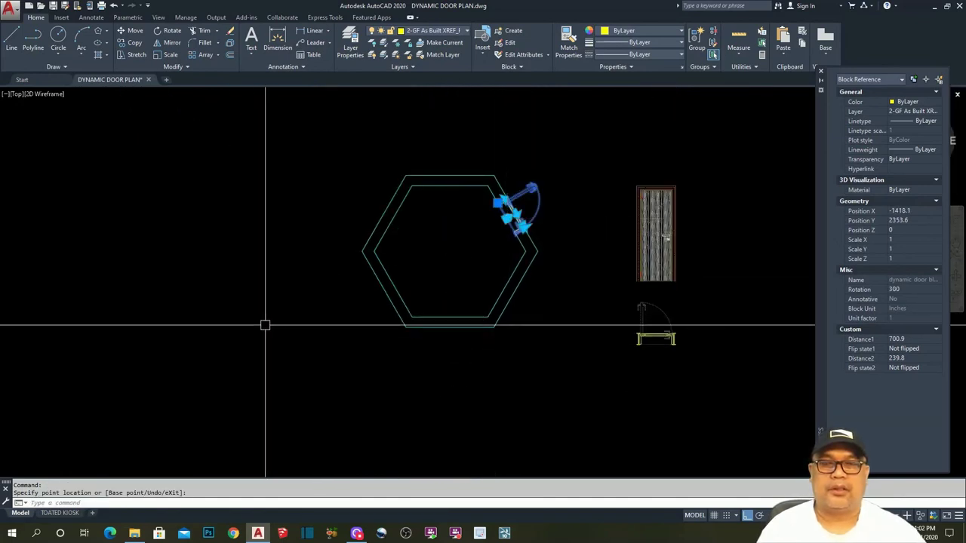
{"action": "scroll", "coordinate": [593, 252], "scroll_direction": "up", "scroll_amount": 4}
{"action": "scroll", "coordinate": [607, 174], "scroll_direction": "up", "scroll_amount": 2}
{"action": "scroll", "coordinate": [612, 228], "scroll_direction": "down", "scroll_amount": 2}
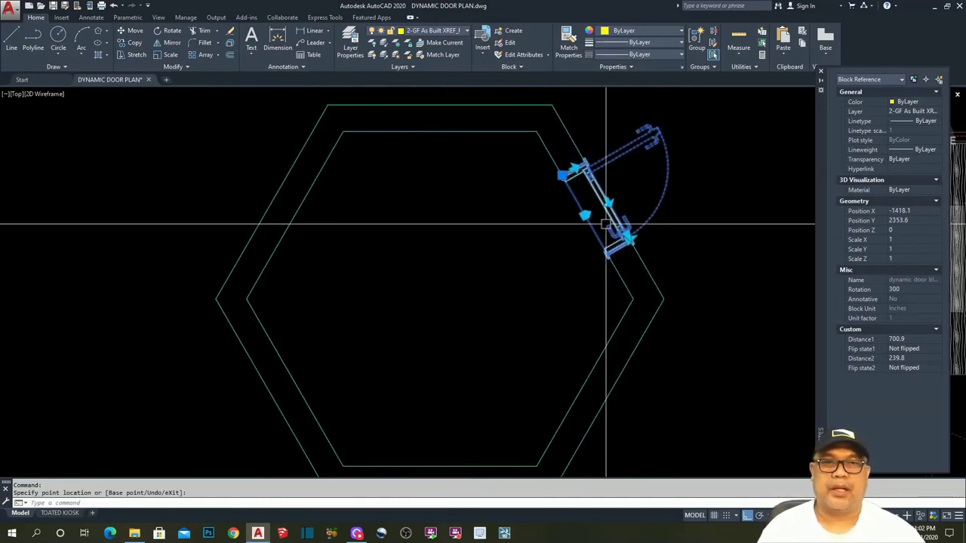
Move the door by its alignment grip onto the outer line of the hexagonal room's upper-left wall.
{"action": "left_click", "coordinate": [585, 215]}
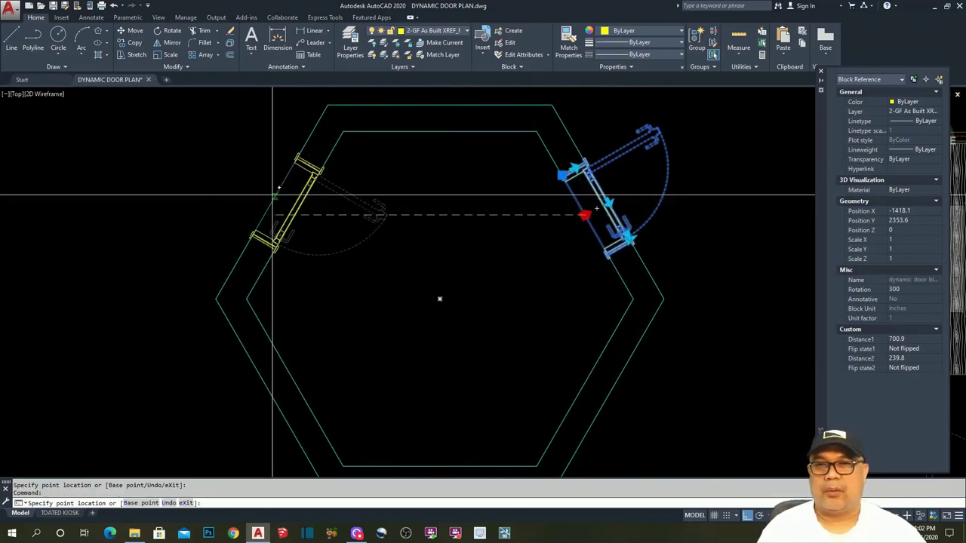
{"action": "left_click", "coordinate": [274, 198]}
{"action": "scroll", "coordinate": [416, 319], "scroll_direction": "down", "scroll_amount": 4}
{"action": "scroll", "coordinate": [424, 276], "scroll_direction": "up", "scroll_amount": 4}
{"action": "scroll", "coordinate": [423, 275], "scroll_direction": "down", "scroll_amount": 3}
{"action": "scroll", "coordinate": [433, 252], "scroll_direction": "up", "scroll_amount": 3}
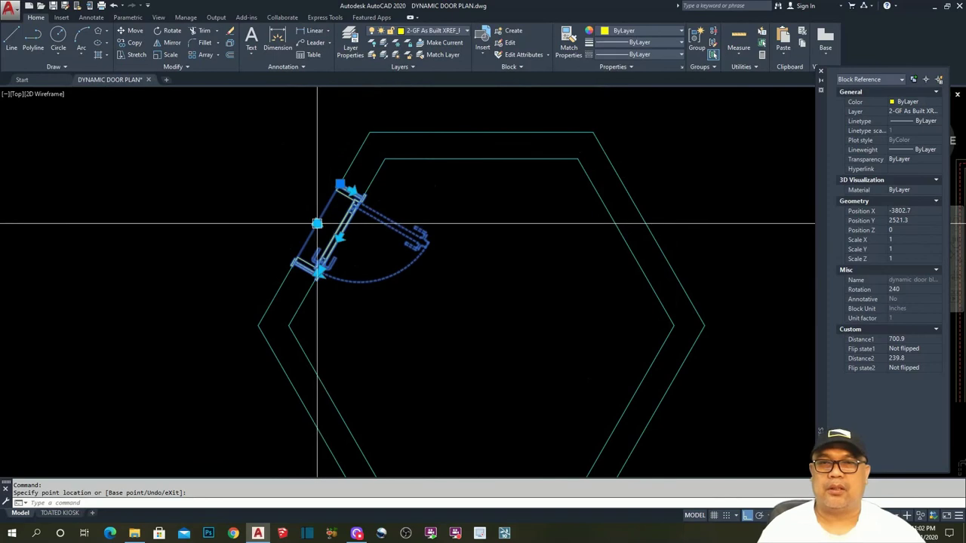
Move the door by its alignment grip onto the inner line of the top wall.
{"action": "left_click", "coordinate": [317, 224]}
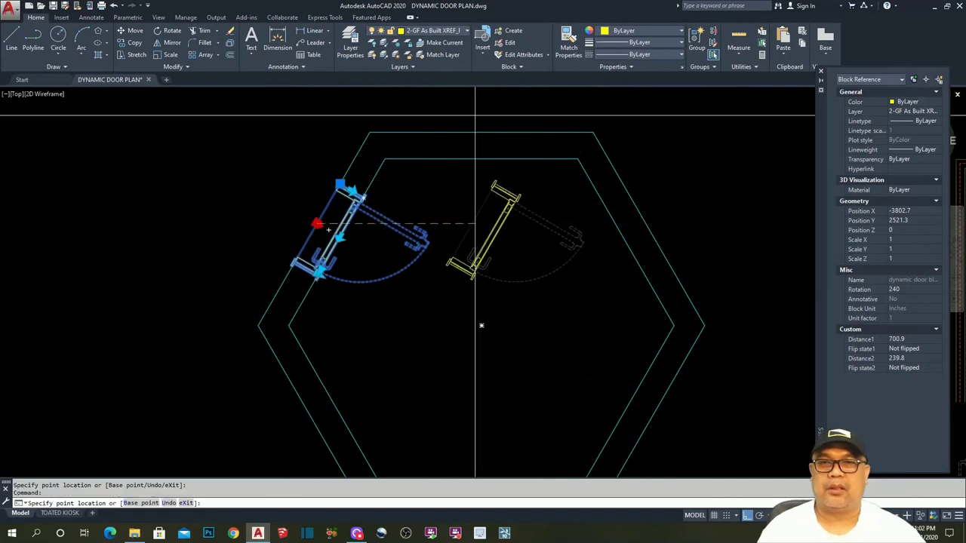
{"action": "left_click", "coordinate": [482, 158]}
{"action": "scroll", "coordinate": [543, 227], "scroll_direction": "down", "scroll_amount": 3}
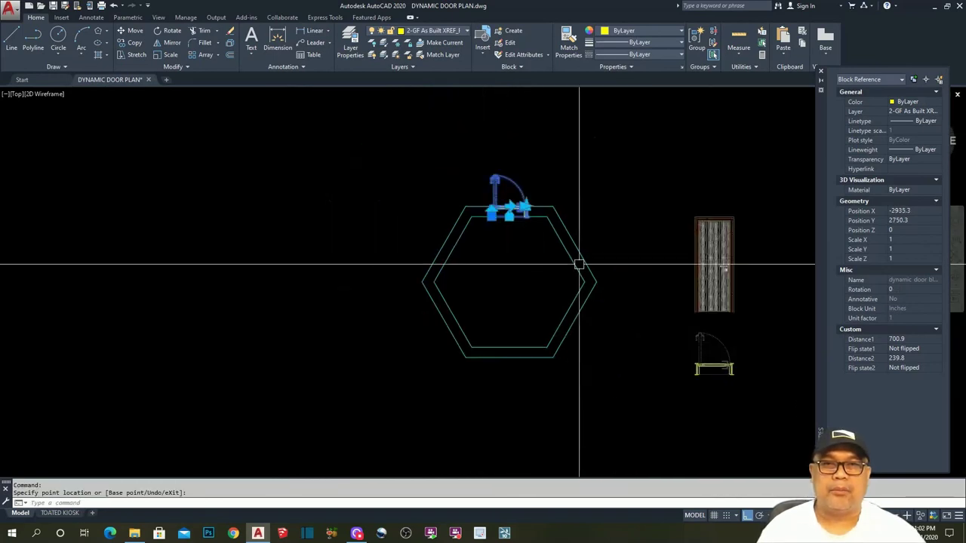
Move the door by its alignment grip to the lower wall, and shift it by its base point onto the inner wall line.
{"action": "scroll", "coordinate": [502, 126], "scroll_direction": "up", "scroll_amount": 3}
{"action": "left_click", "coordinate": [502, 127]}
{"action": "scroll", "coordinate": [502, 128], "scroll_direction": "down", "scroll_amount": 3}
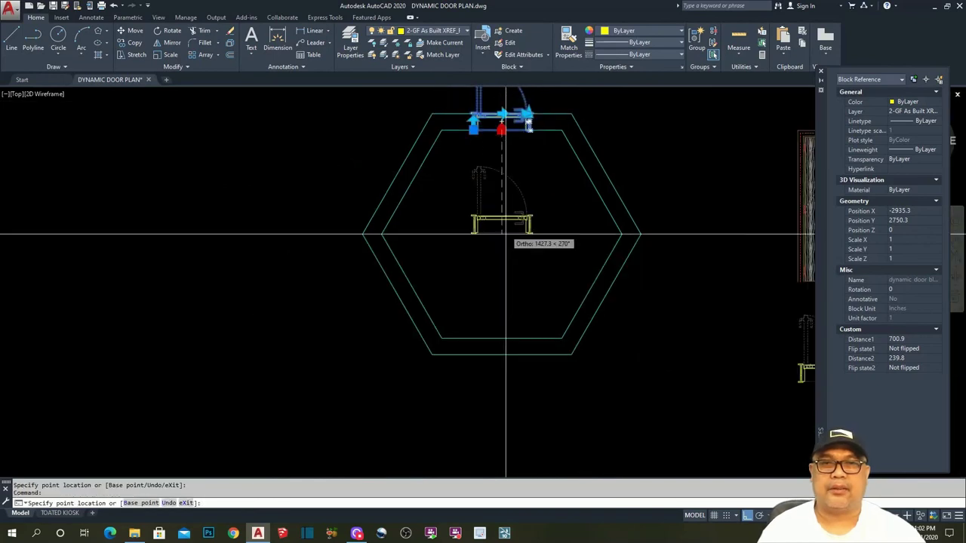
{"action": "left_click", "coordinate": [502, 355]}
{"action": "scroll", "coordinate": [534, 368], "scroll_direction": "up", "scroll_amount": 4}
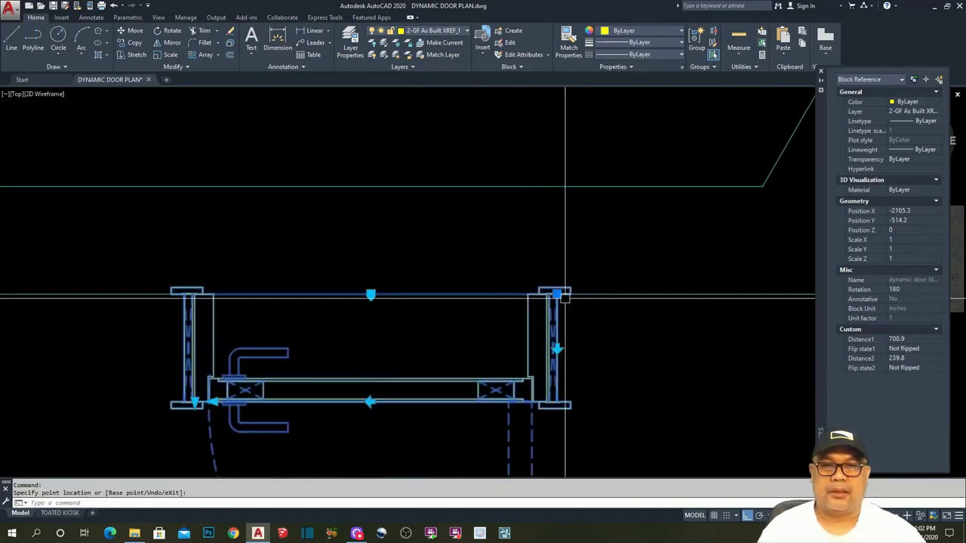
{"action": "left_click", "coordinate": [557, 295]}
{"action": "left_click", "coordinate": [558, 186]}
{"action": "scroll", "coordinate": [659, 268], "scroll_direction": "down", "scroll_amount": 3}
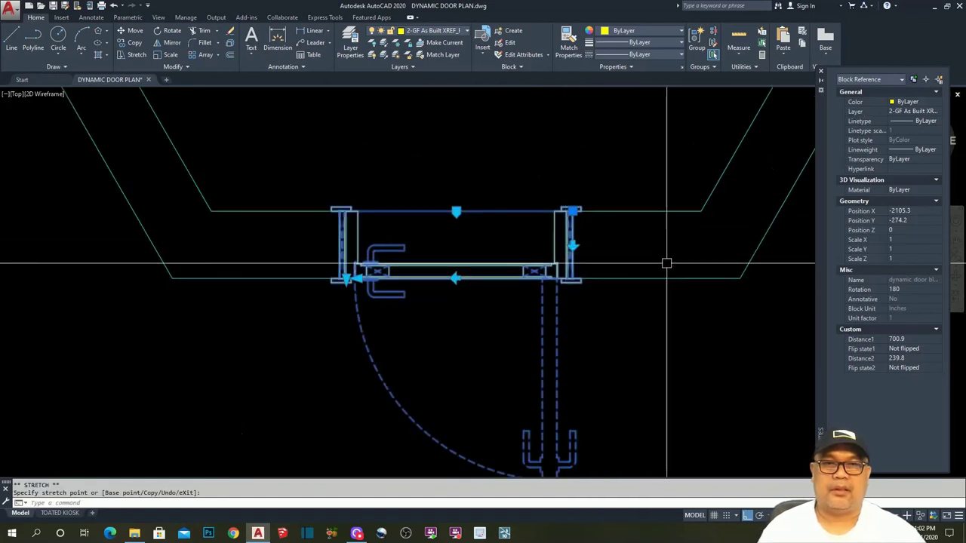
Flip the lower-wall door across the wall thickness to swing into the room, and flip its hinge side.
{"action": "left_click", "coordinate": [572, 247]}
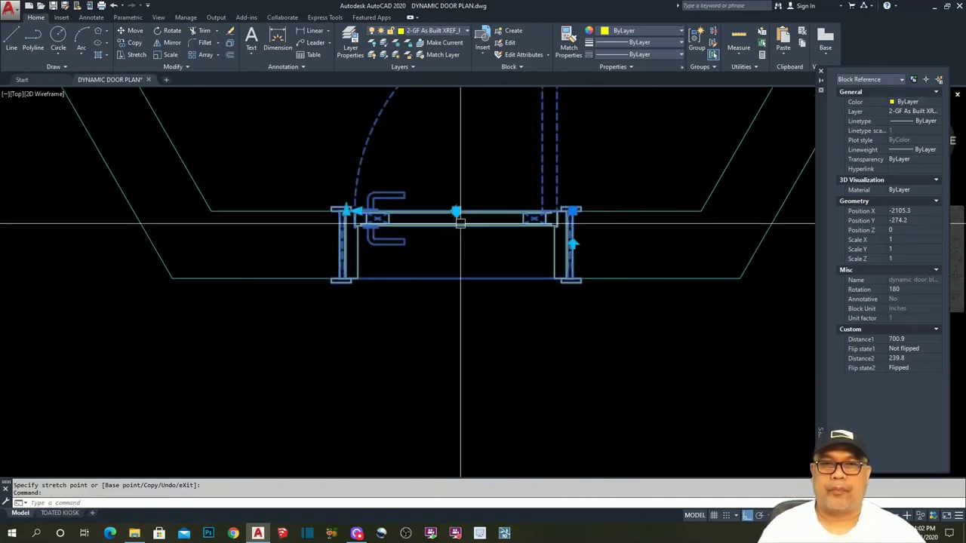
{"action": "scroll", "coordinate": [558, 239], "scroll_direction": "up", "scroll_amount": 6}
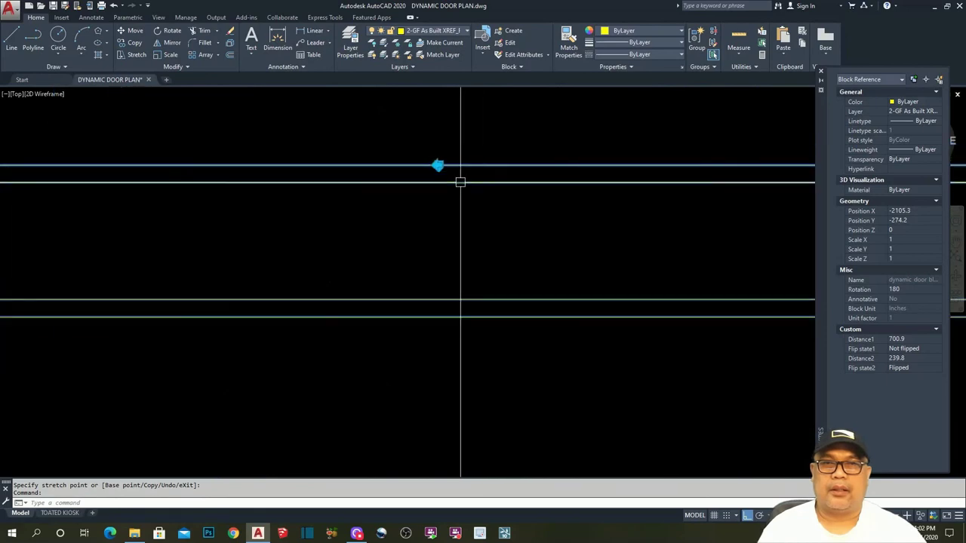
{"action": "scroll", "coordinate": [539, 270], "scroll_direction": "down", "scroll_amount": 5}
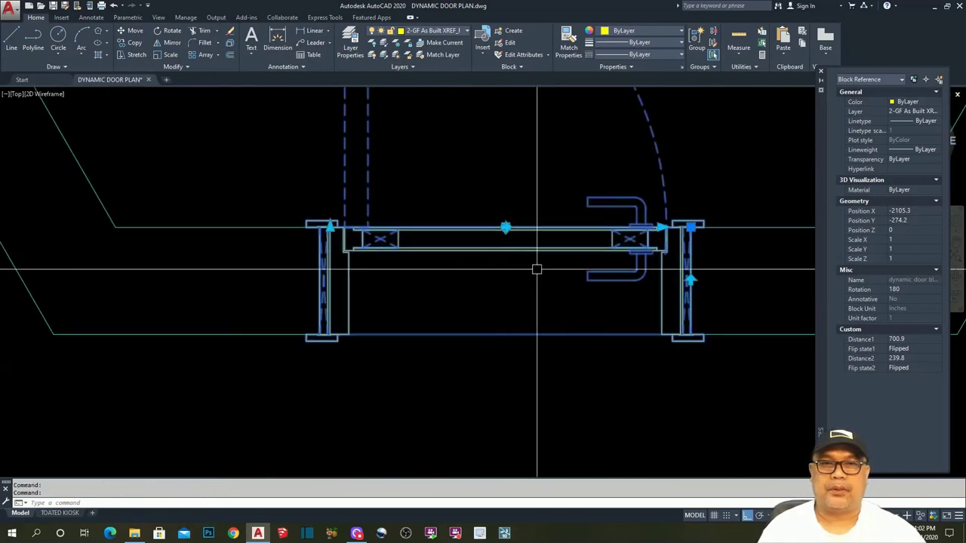
{"action": "scroll", "coordinate": [505, 257], "scroll_direction": "up", "scroll_amount": 4}
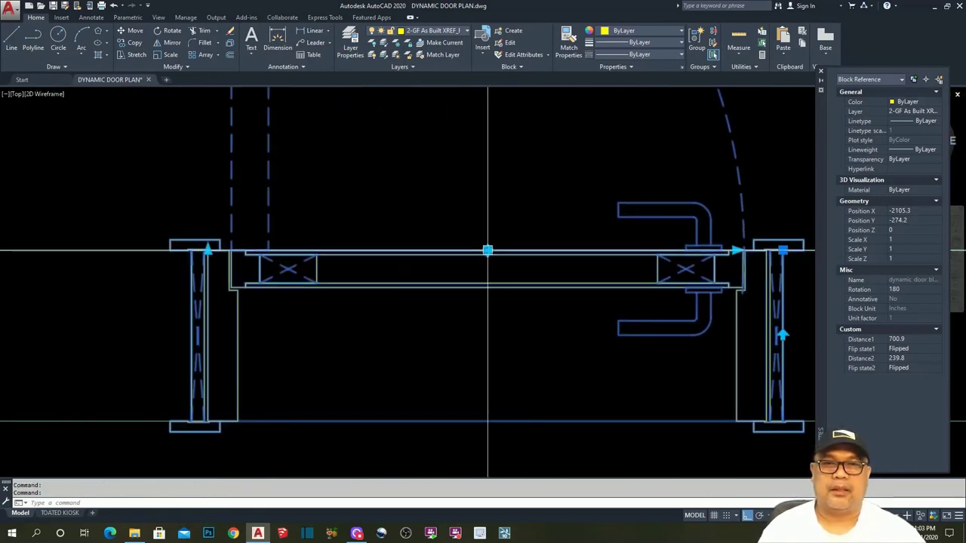
{"action": "left_click", "coordinate": [487, 250]}
{"action": "key", "text": "Escape"}
{"action": "scroll", "coordinate": [551, 286], "scroll_direction": "up", "scroll_amount": 4}
{"action": "scroll", "coordinate": [513, 281], "scroll_direction": "down", "scroll_amount": 2}
{"action": "left_click", "coordinate": [421, 238]}
{"action": "scroll", "coordinate": [560, 280], "scroll_direction": "down", "scroll_amount": 3}
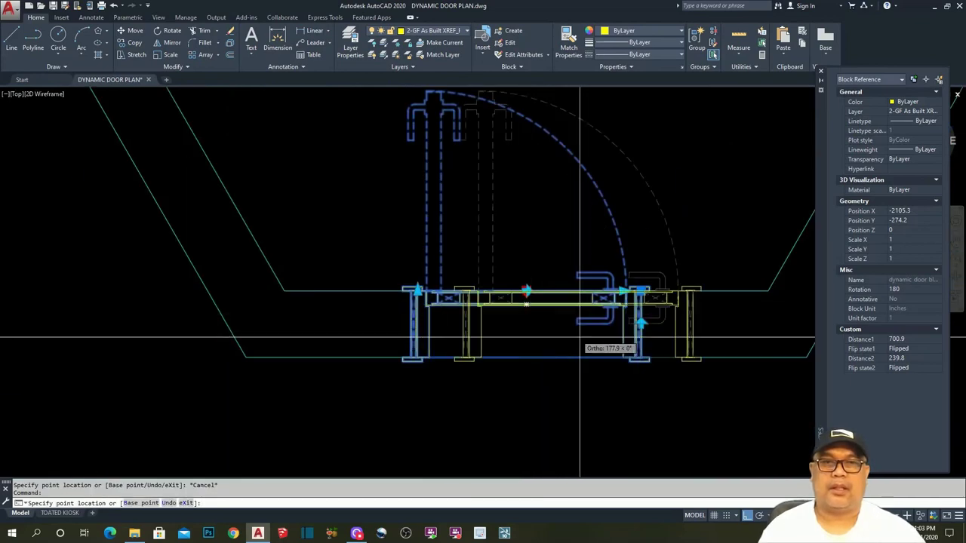
{"action": "key", "text": "Escape"}
{"action": "key", "text": "Escape"}
Stretch the door's depth to 240 so its frame spans from the outer to the inner wall line, and deselect it.
{"action": "left_click", "coordinate": [638, 325]}
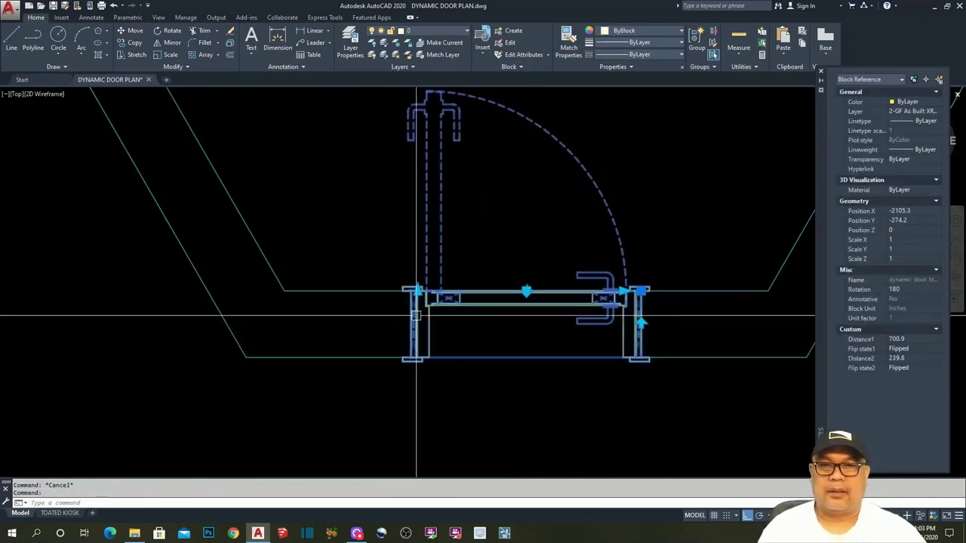
{"action": "scroll", "coordinate": [450, 342], "scroll_direction": "up", "scroll_amount": 3}
{"action": "left_click", "coordinate": [391, 239]}
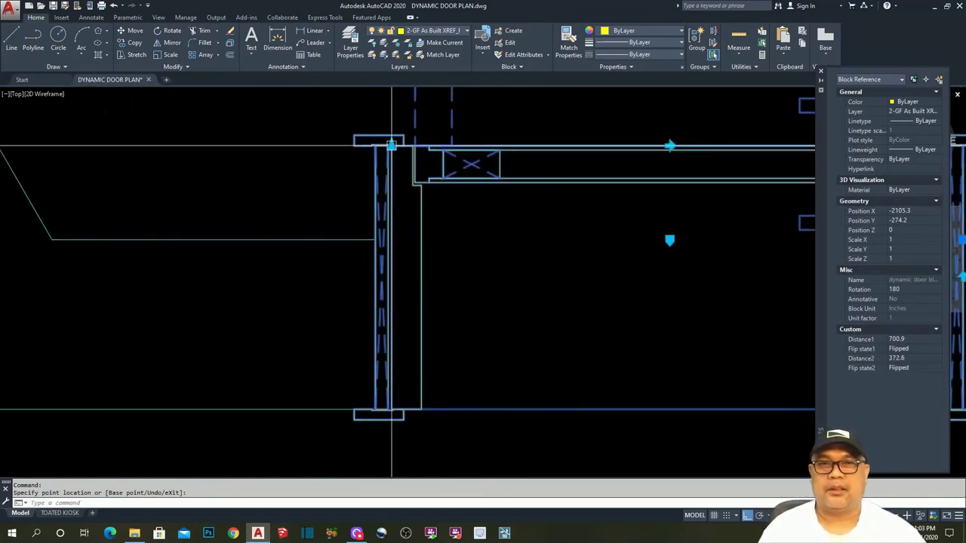
{"action": "scroll", "coordinate": [384, 237], "scroll_direction": "down", "scroll_amount": 3}
{"action": "key", "text": "Escape"}
{"action": "key", "text": "Escape"}
{"action": "scroll", "coordinate": [578, 309], "scroll_direction": "down", "scroll_amount": 2}
{"action": "scroll", "coordinate": [442, 264], "scroll_direction": "up", "scroll_amount": 3}
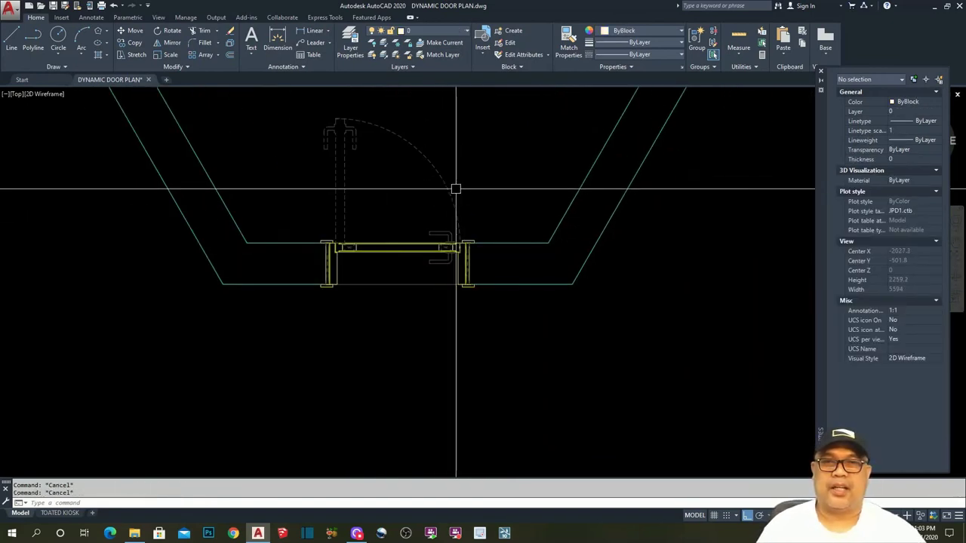
Set the door's width to the 1000 preset with its width grip.
{"action": "left_click", "coordinate": [467, 243]}
{"action": "scroll", "coordinate": [446, 242], "scroll_direction": "up", "scroll_amount": 2}
{"action": "left_click", "coordinate": [460, 269]}
{"action": "scroll", "coordinate": [553, 279], "scroll_direction": "up", "scroll_amount": 2}
{"action": "left_click", "coordinate": [553, 279]}
{"action": "scroll", "coordinate": [295, 344], "scroll_direction": "down", "scroll_amount": 1}
{"action": "scroll", "coordinate": [515, 317], "scroll_direction": "down", "scroll_amount": 1}
{"action": "scroll", "coordinate": [531, 284], "scroll_direction": "up", "scroll_amount": 2}
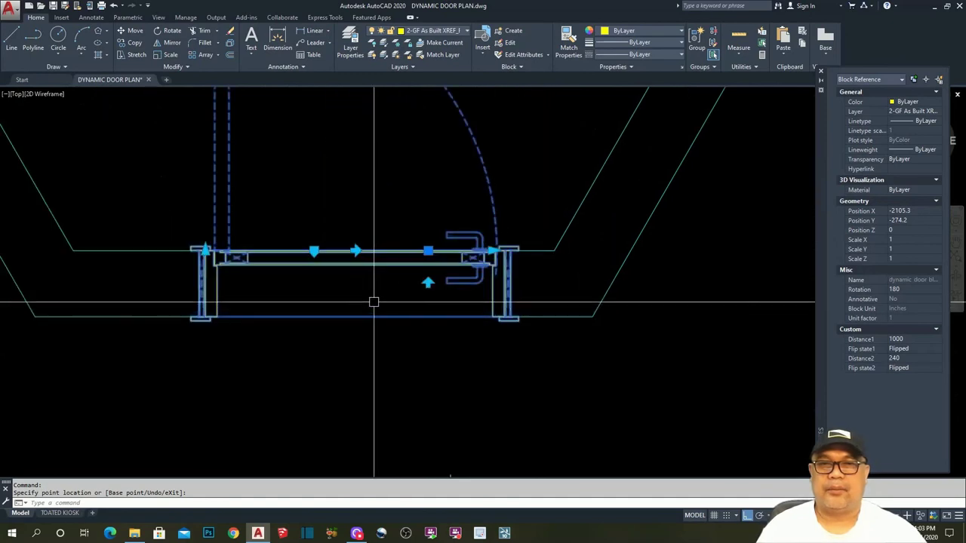
{"action": "key", "text": "Escape"}
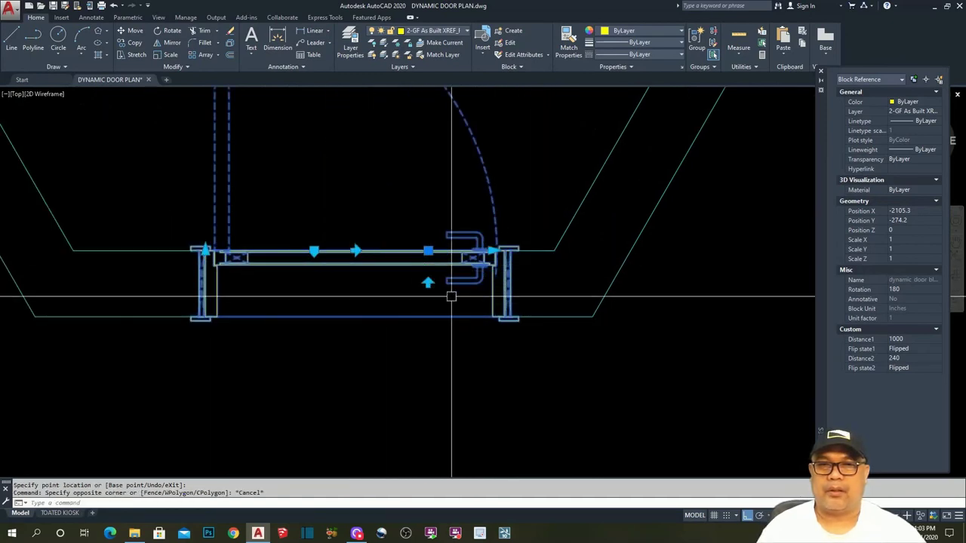
Flip the widened door across the wall thickness to swing out of the room, and deselect it.
{"action": "key", "text": "ctrl+z"}
{"action": "scroll", "coordinate": [539, 334], "scroll_direction": "down", "scroll_amount": 3}
{"action": "key", "text": "Escape"}
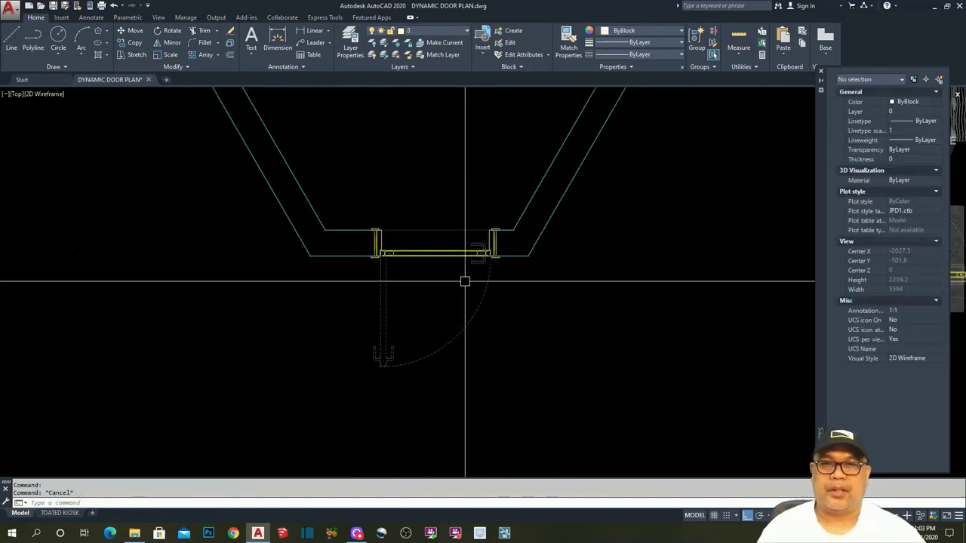
{"action": "left_click", "coordinate": [432, 253]}
{"action": "left_click", "coordinate": [419, 229]}
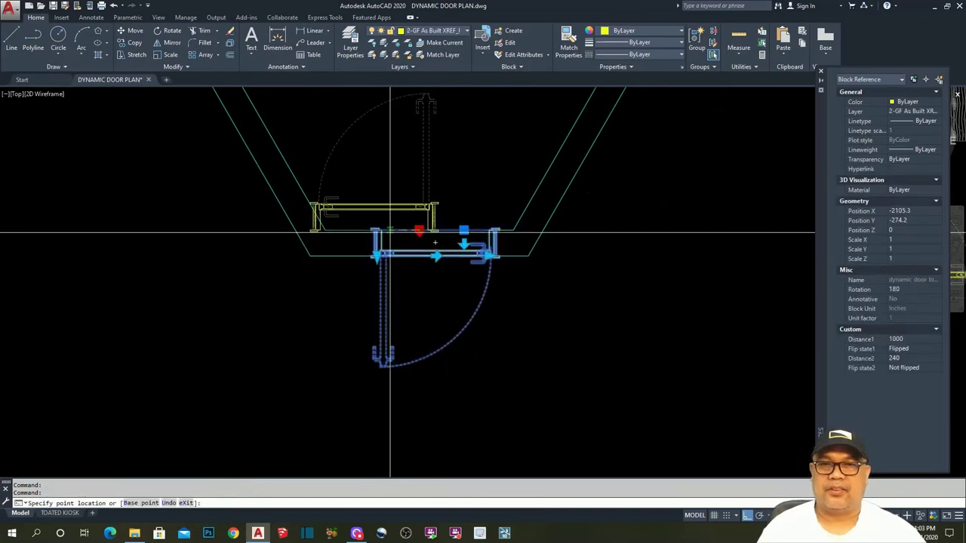
{"action": "key", "text": "Escape"}
{"action": "key", "text": "Escape"}
{"action": "scroll", "coordinate": [435, 242], "scroll_direction": "down", "scroll_amount": 5}
{"action": "scroll", "coordinate": [534, 292], "scroll_direction": "up", "scroll_amount": 2}
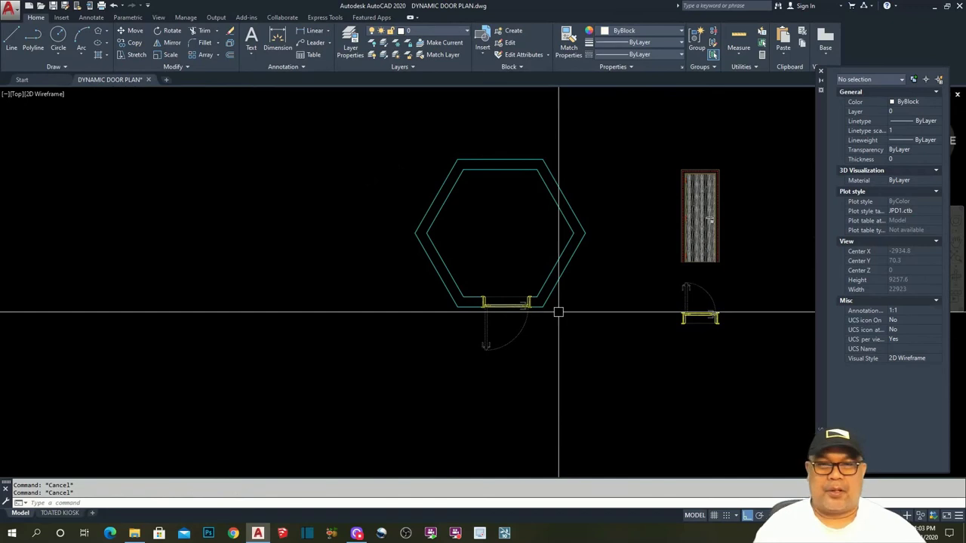
{"action": "scroll", "coordinate": [513, 321], "scroll_direction": "up", "scroll_amount": 4}
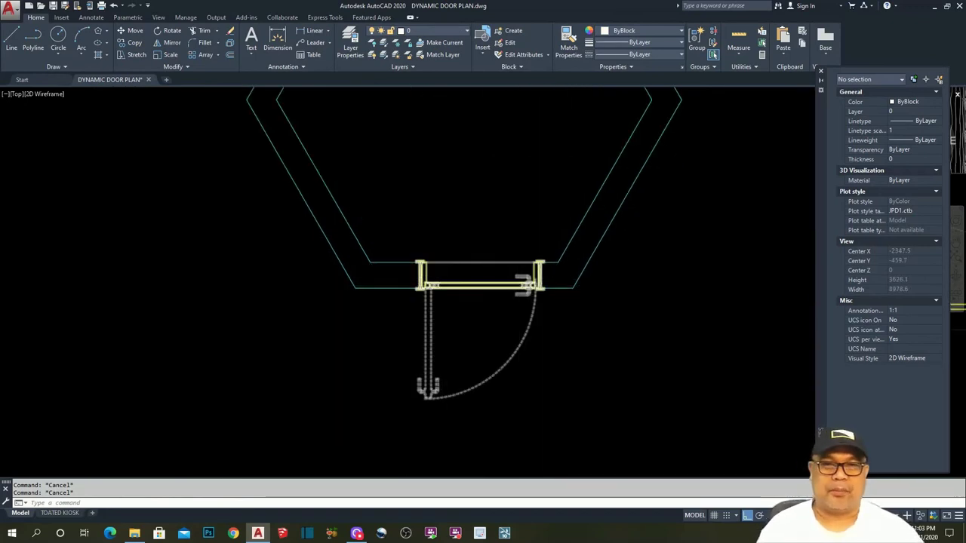
{"action": "scroll", "coordinate": [506, 302], "scroll_direction": "down", "scroll_amount": 4}
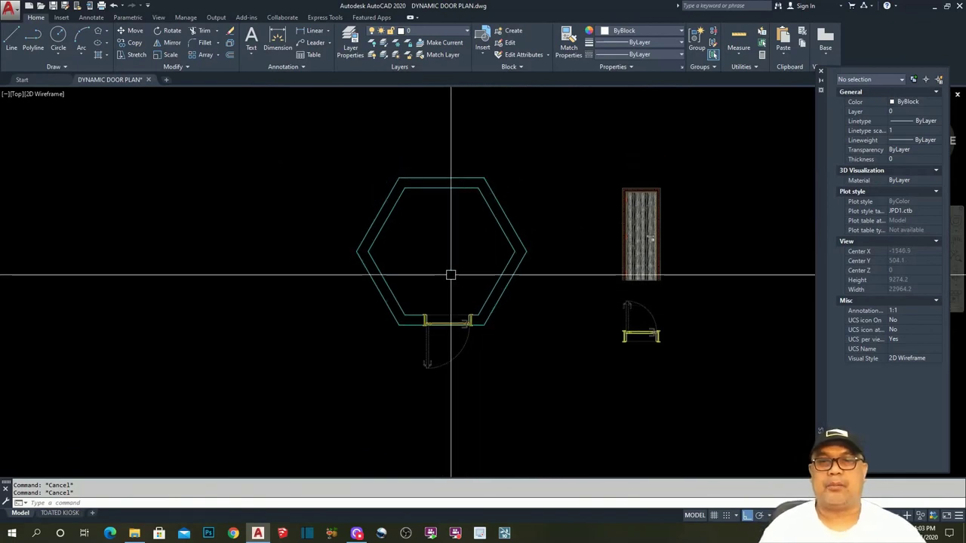
{"action": "scroll", "coordinate": [468, 284], "scroll_direction": "up", "scroll_amount": 5}
{"action": "scroll", "coordinate": [459, 280], "scroll_direction": "down", "scroll_amount": 3}
{"action": "middle_click_drag", "start_coordinate": [459, 280], "coordinate": [399, 285]}
{"action": "mouse_move", "coordinate": [621, 371]}
{"action": "middle_mouse_down"}
{"action": "mouse_move", "coordinate": [534, 360]}
{"action": "mouse_move", "coordinate": [546, 349]}
{"action": "mouse_move", "coordinate": [561, 363]}
{"action": "mouse_move", "coordinate": [543, 380]}
{"action": "middle_mouse_up"}
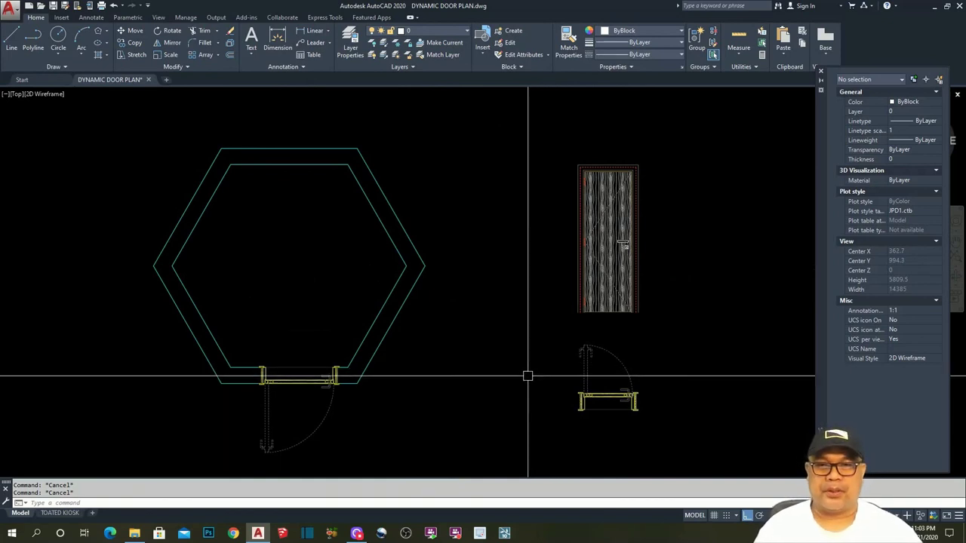
{"action": "mouse_move", "coordinate": [502, 369]}
{"action": "middle_mouse_down"}
{"action": "mouse_move", "coordinate": [520, 367]}
{"action": "mouse_move", "coordinate": [528, 386]}
{"action": "middle_mouse_up"}
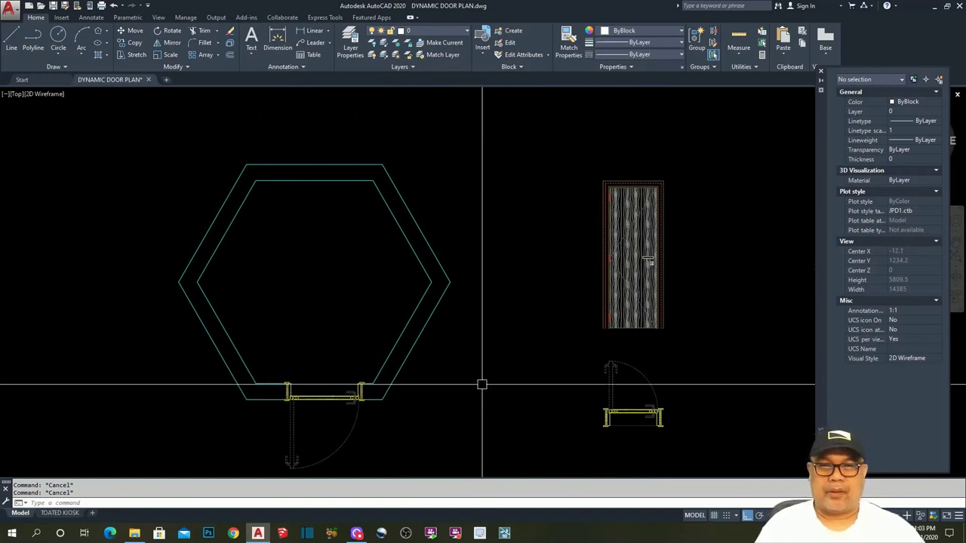
{"action": "scroll", "coordinate": [501, 376], "scroll_direction": "up", "scroll_amount": 2}
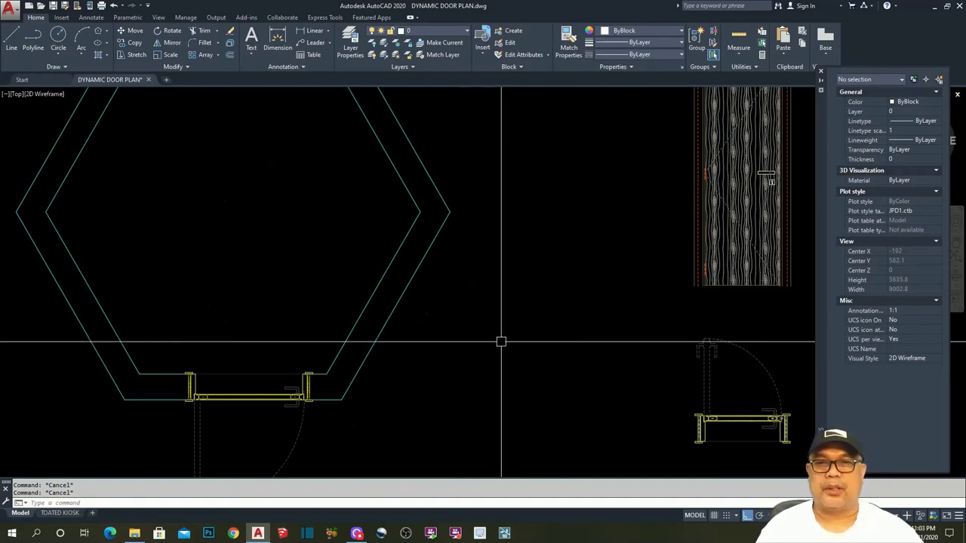
{"action": "mouse_move", "coordinate": [501, 342]}
{"action": "middle_mouse_down"}
{"action": "mouse_move", "coordinate": [507, 382]}
{"action": "mouse_move", "coordinate": [493, 373]}
{"action": "mouse_move", "coordinate": [507, 395]}
{"action": "middle_mouse_up"}
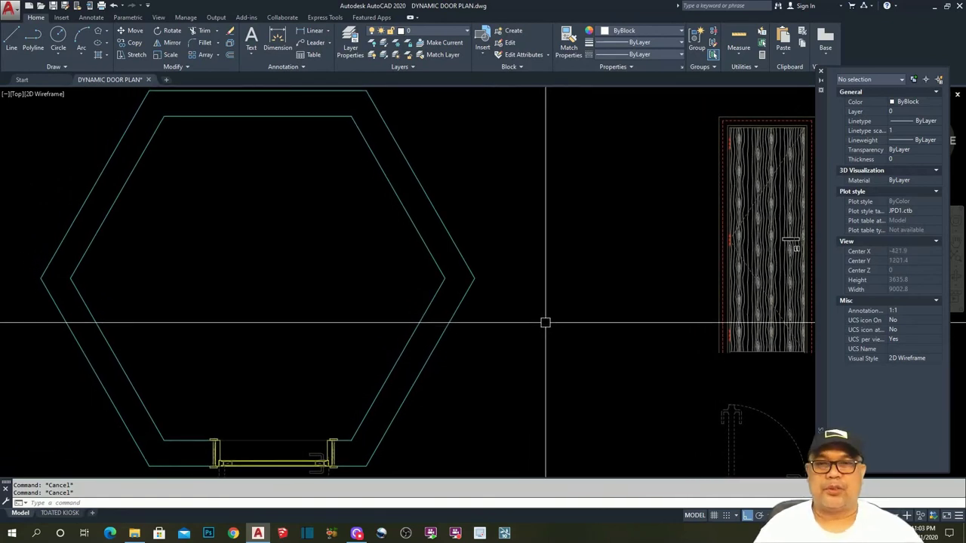
{"action": "middle_click_drag", "start_coordinate": [537, 327], "coordinate": [539, 326]}
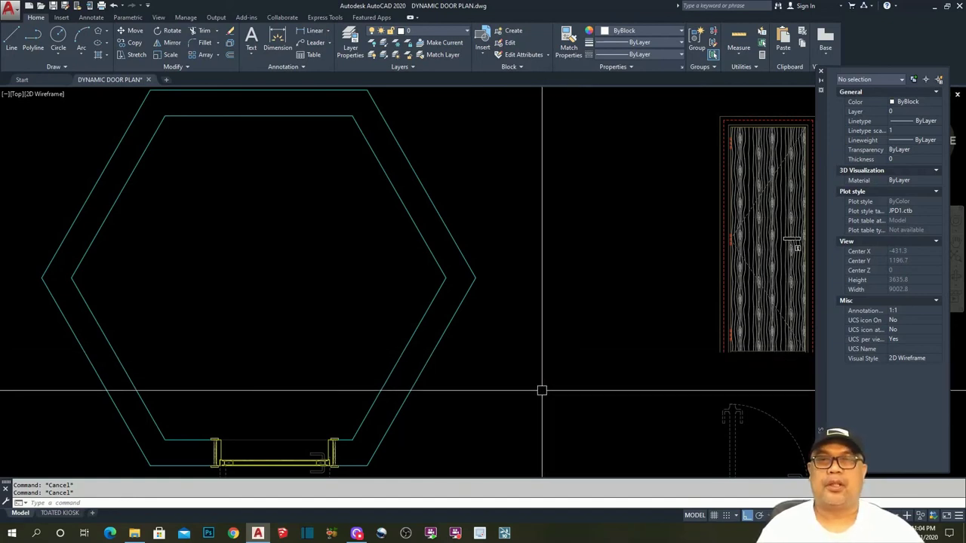
{"action": "middle_click_drag", "start_coordinate": [442, 392], "coordinate": [501, 380]}
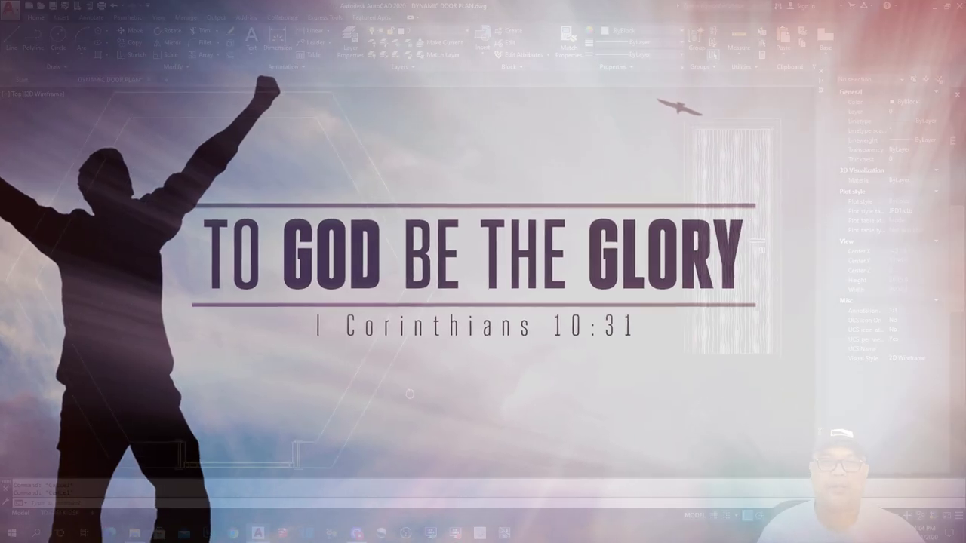